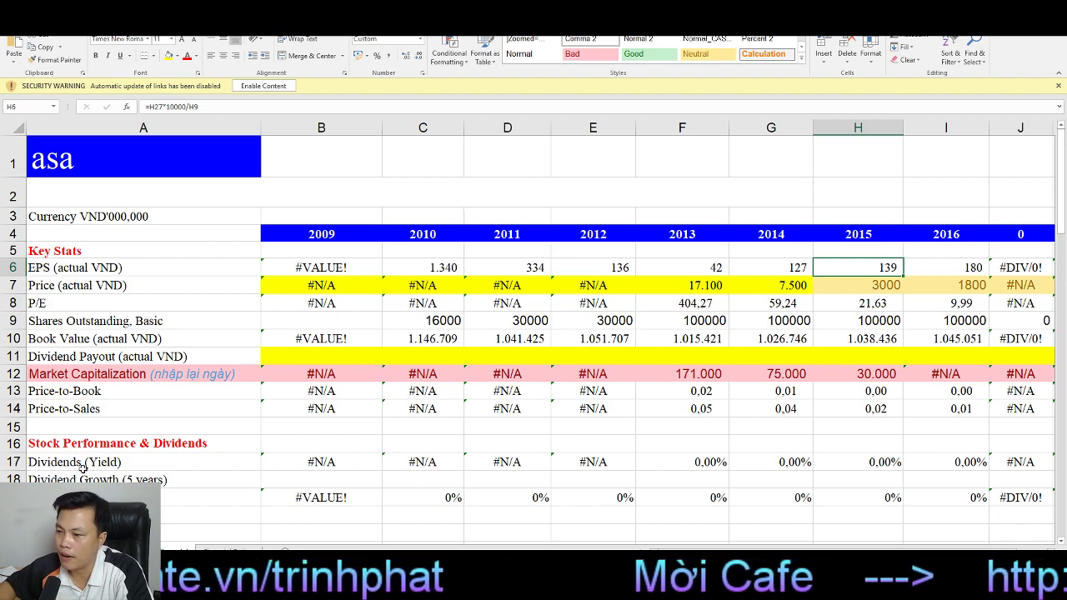
# Step: Inspect the 2016 owner's invested capital and treasury shares cells in the equity section of the balance sheet
pyautogui.hotkey('ctrl', 'pagedown')
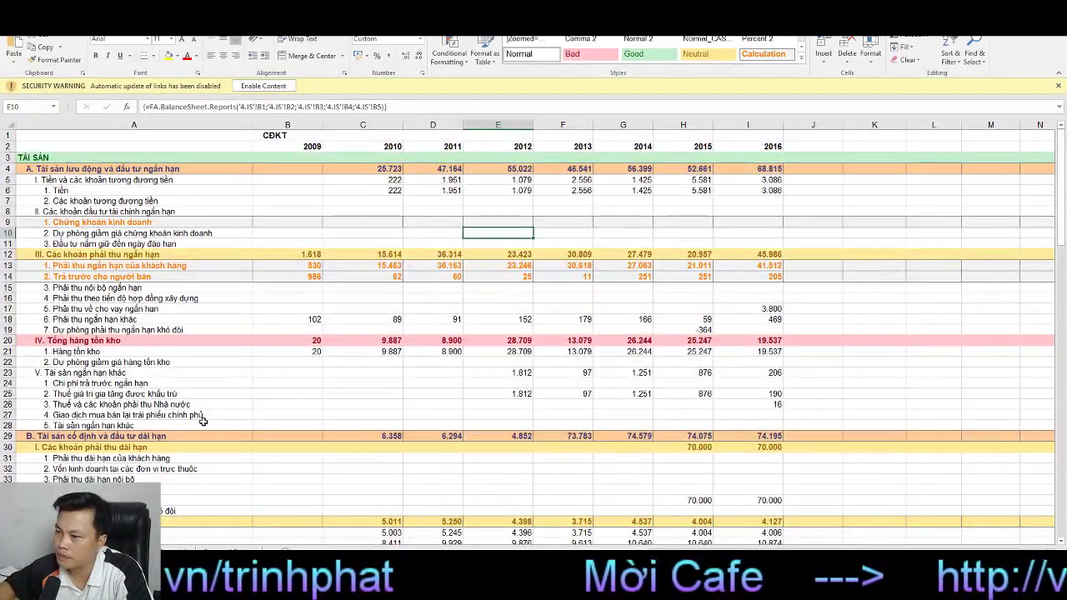
pyautogui.scroll(-13, 211, 417)
pyautogui.scroll(-10, 211, 417)
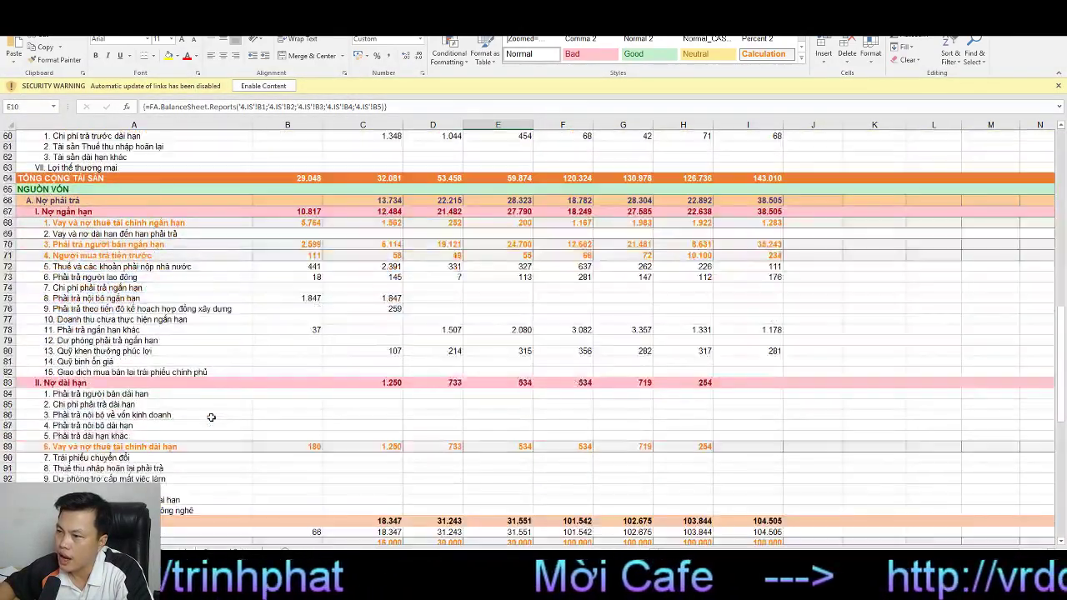
pyautogui.scroll(-4, 212, 416)
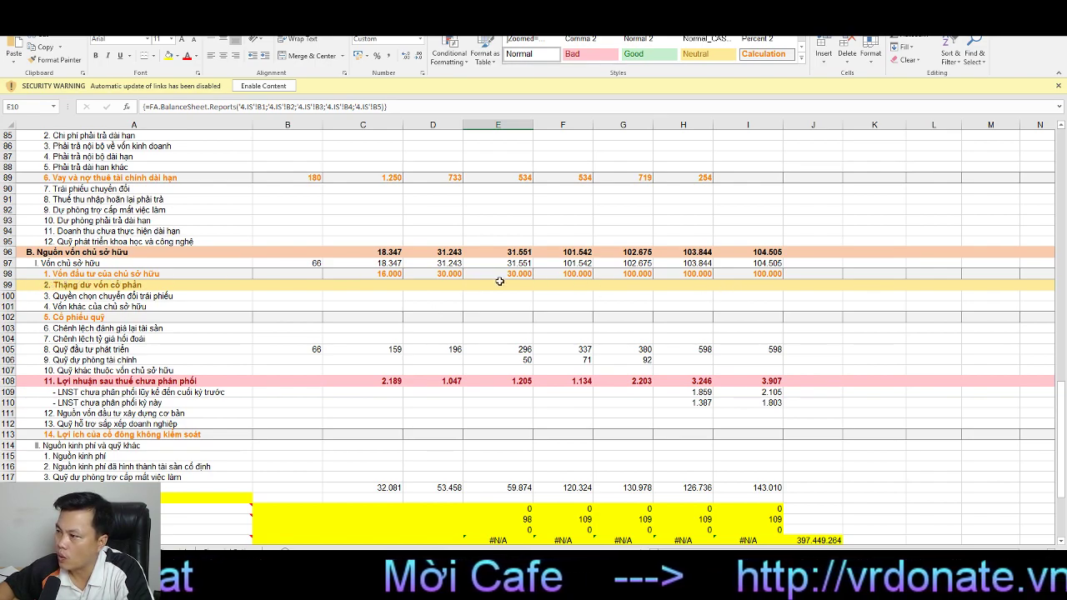
pyautogui.click(741, 275)
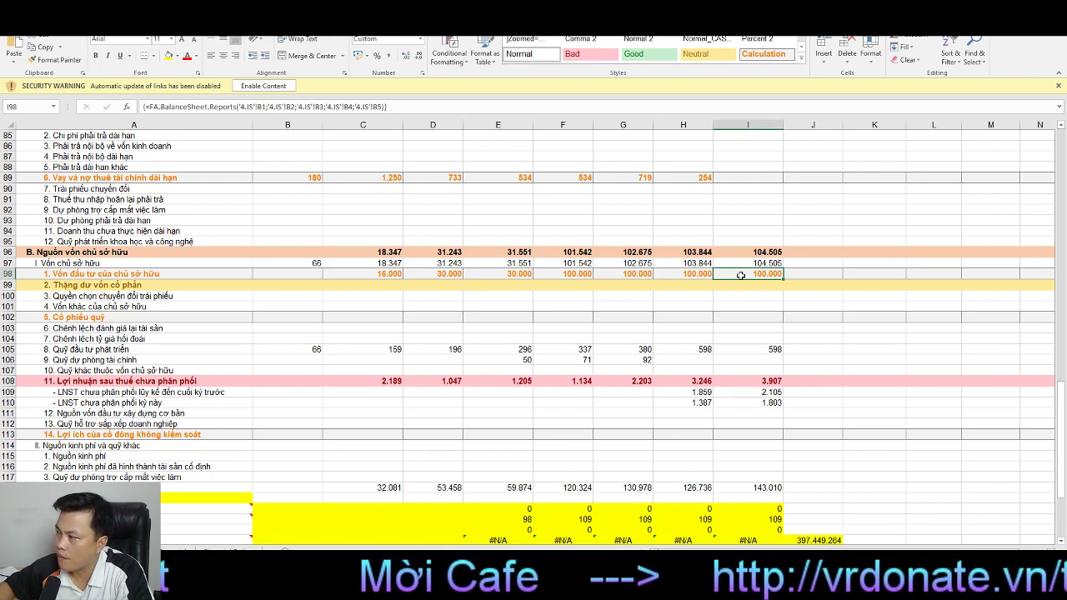
pyautogui.click(747, 323)
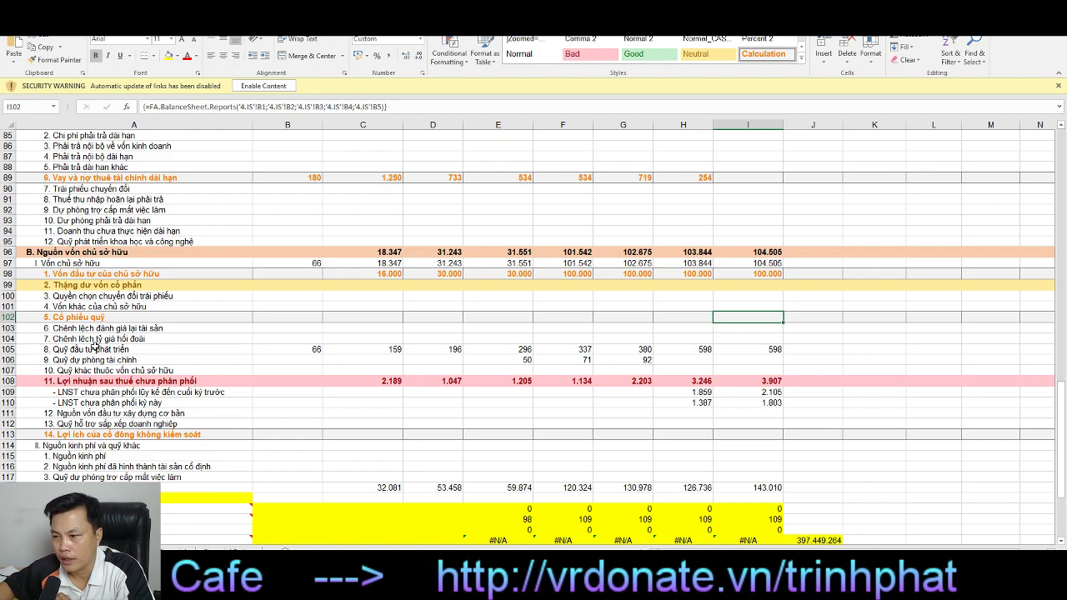
# Step: Inspect the EPS formulas for 2009, 2010 and 2011 on the key stats sheet
pyautogui.hotkey('ctrl', 'pageup')
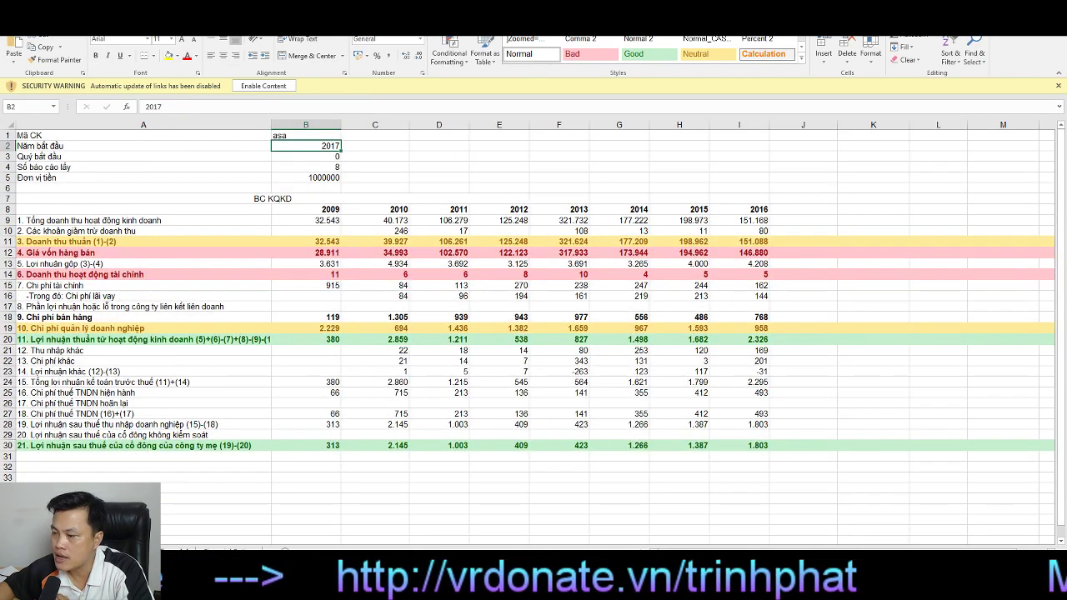
pyautogui.hotkey('ctrl', 'pageup')
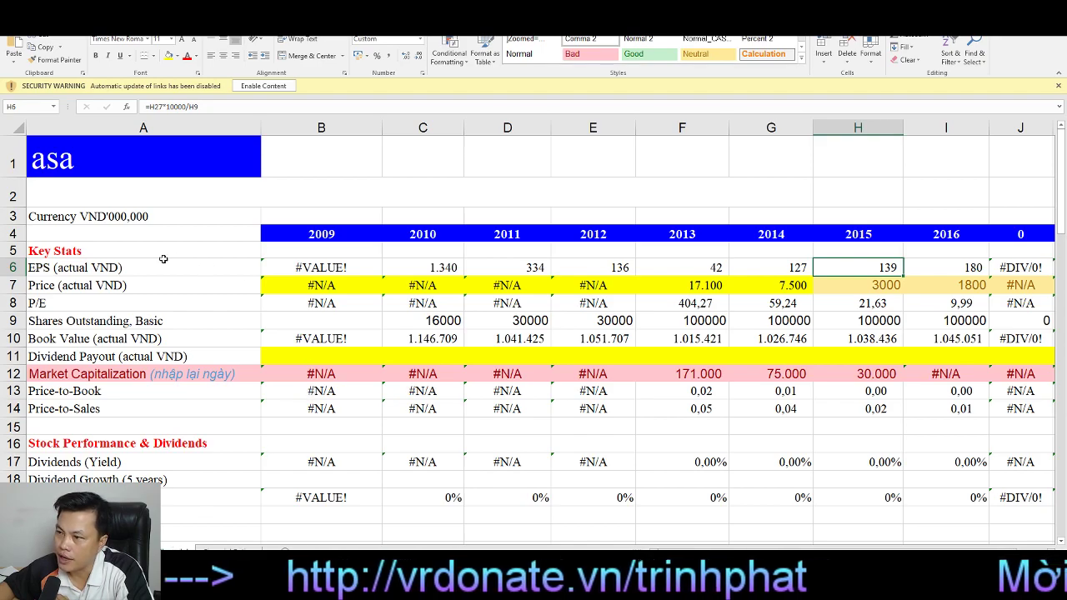
pyautogui.click(162, 265)
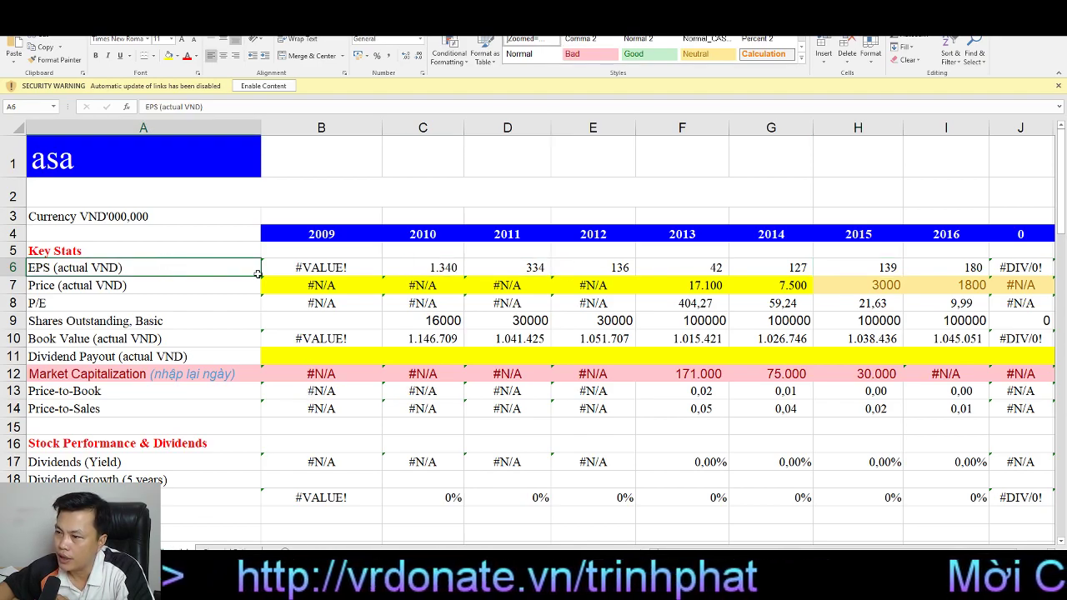
pyautogui.click(317, 265)
pyautogui.click(413, 265)
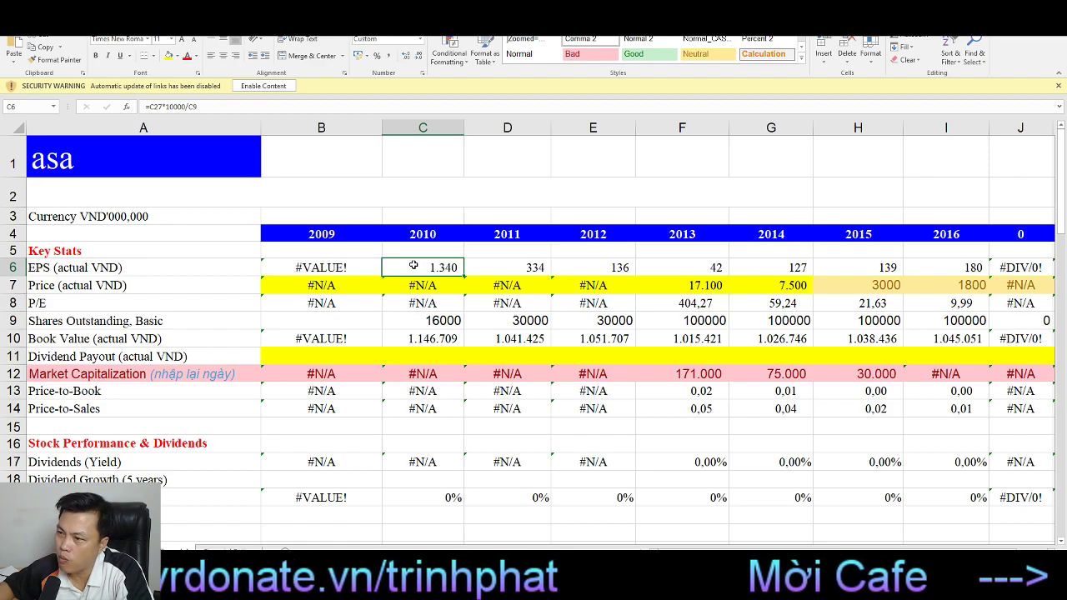
pyautogui.click(495, 266)
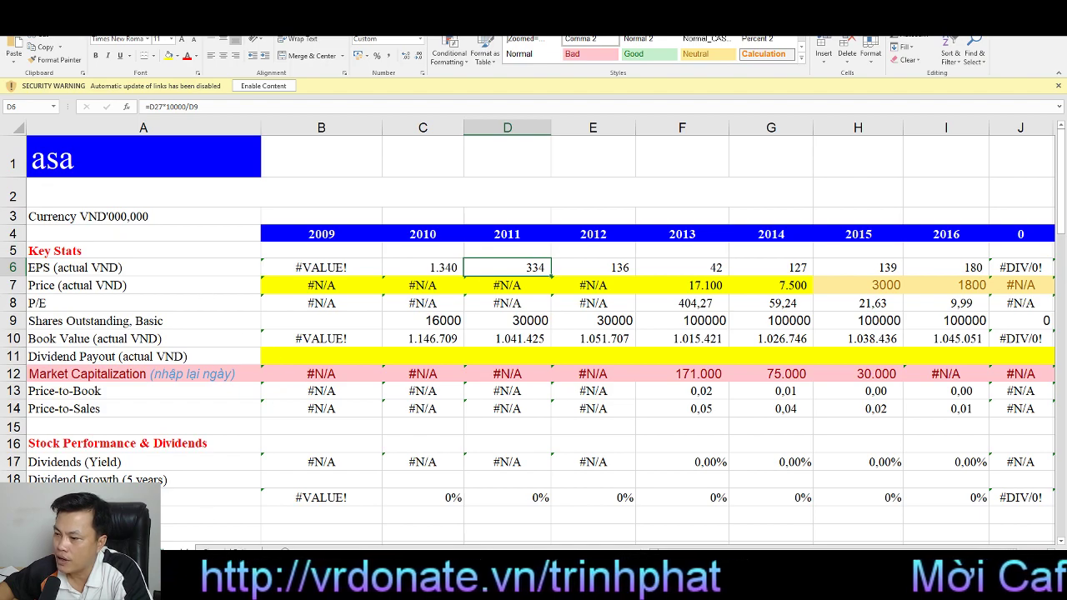
# Step: Check the owner's invested capital row on the balance sheet, including its 2010 figure
pyautogui.hotkey('ctrl', 'pageup')
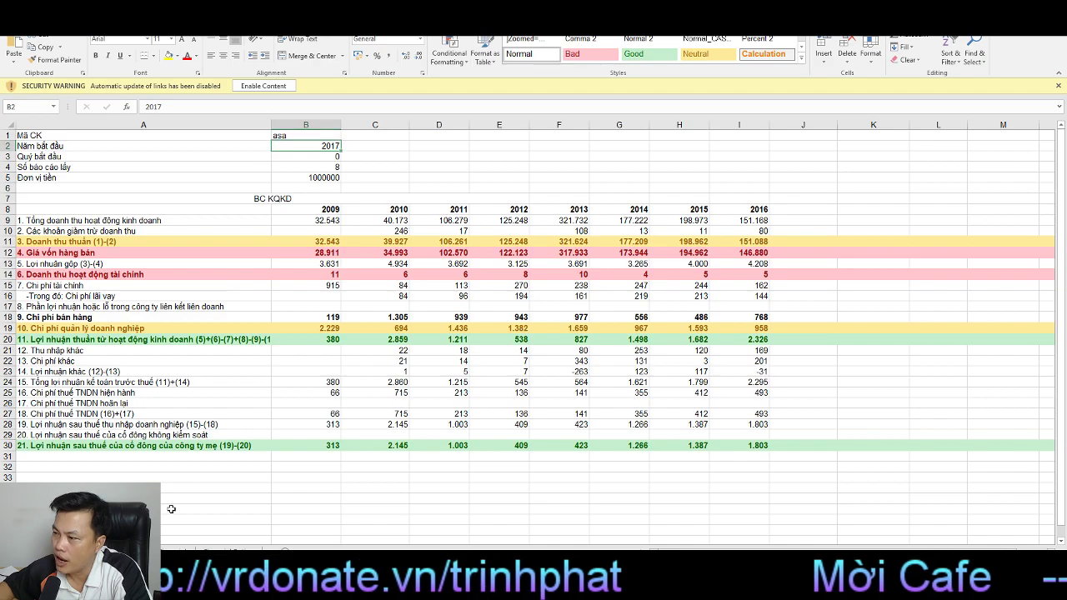
pyautogui.hotkey('ctrl', 'pageup')
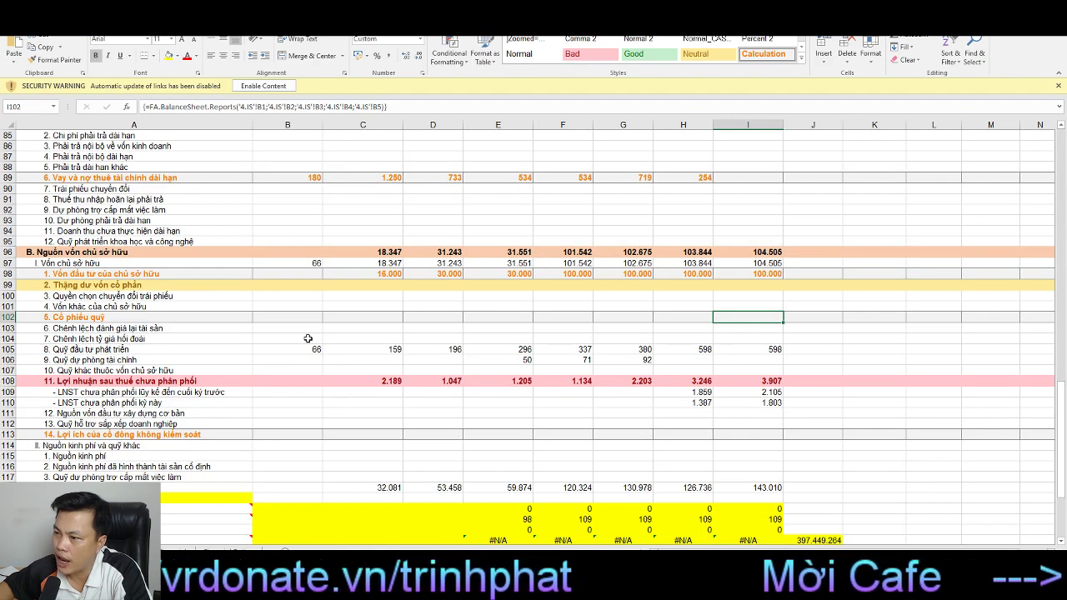
pyautogui.click(56, 273)
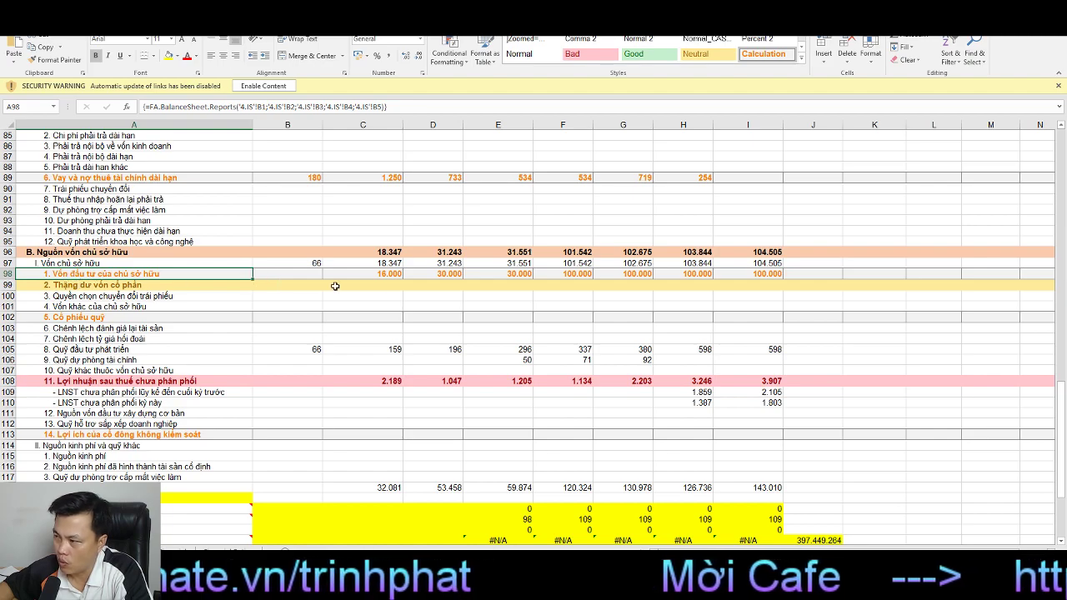
pyautogui.click(389, 274)
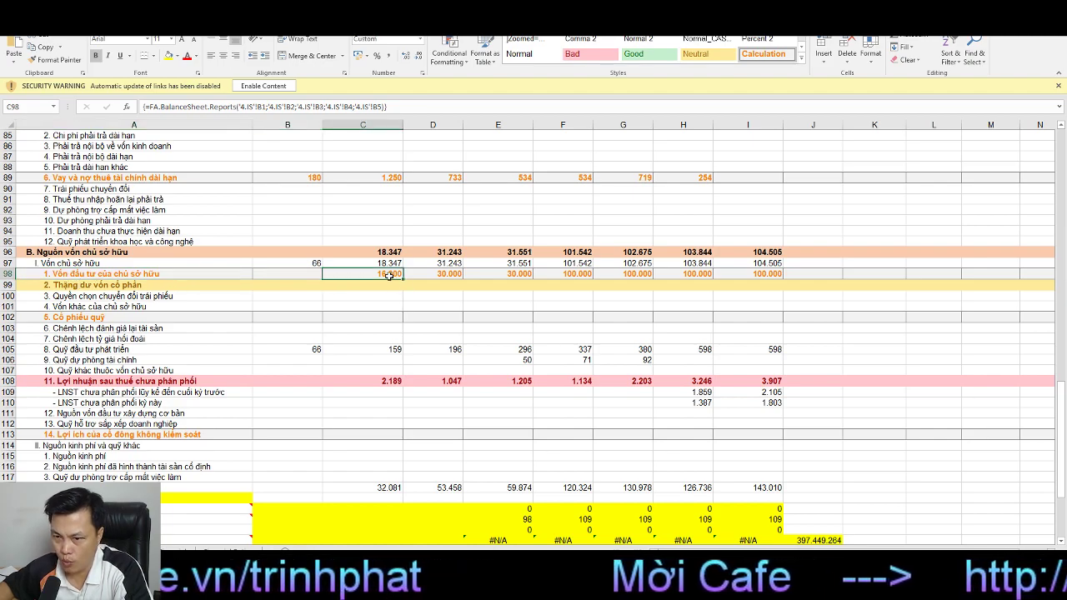
pyautogui.scroll(6, 332, 385)
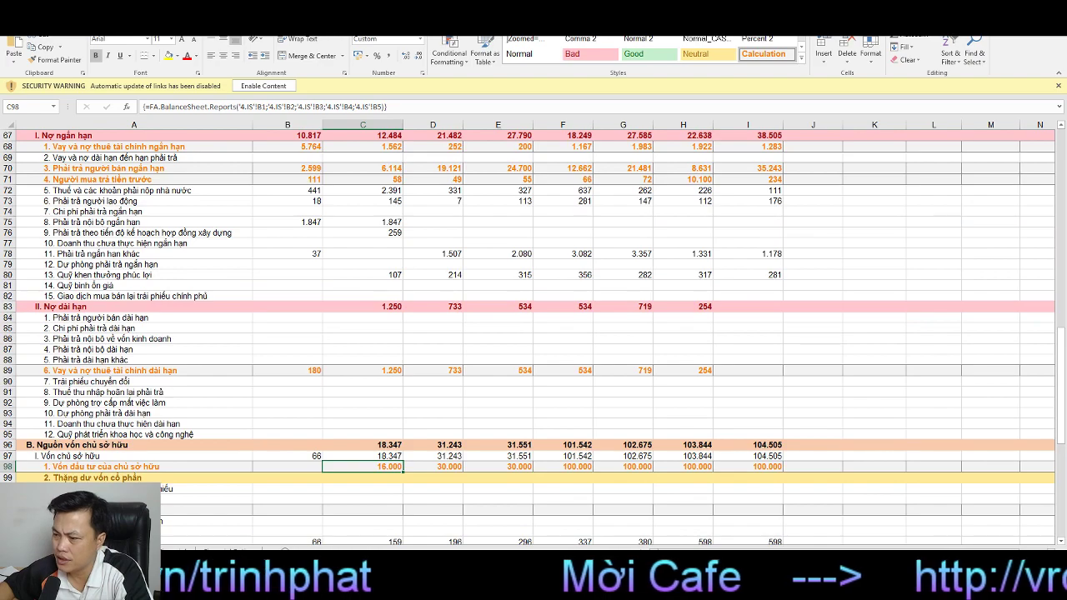
# Step: Change the stock code in the income statement sheet to dvn
pyautogui.click(223, 552)
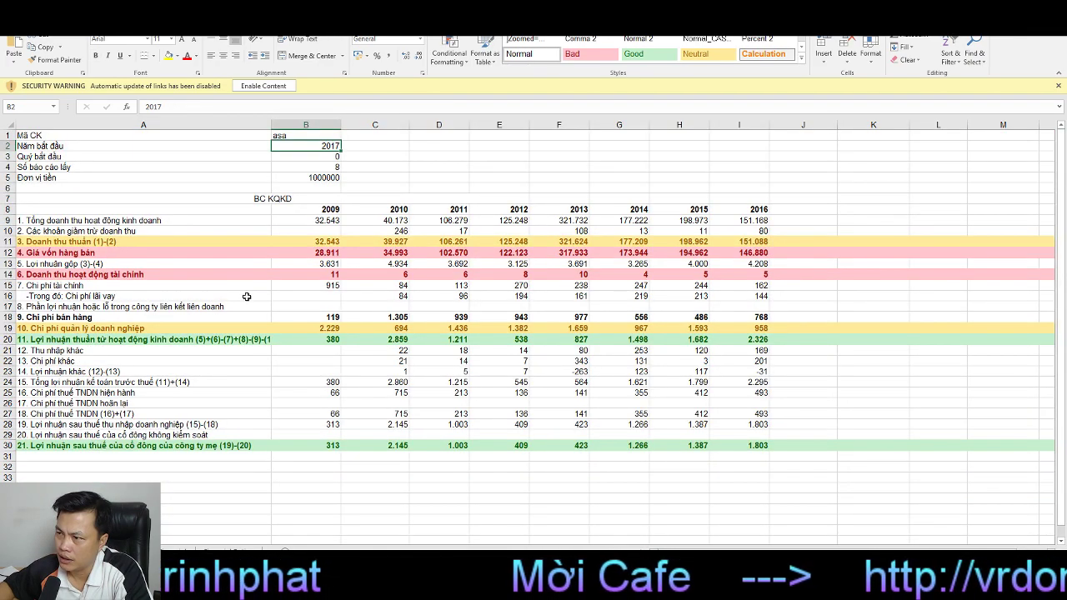
pyautogui.click(284, 135)
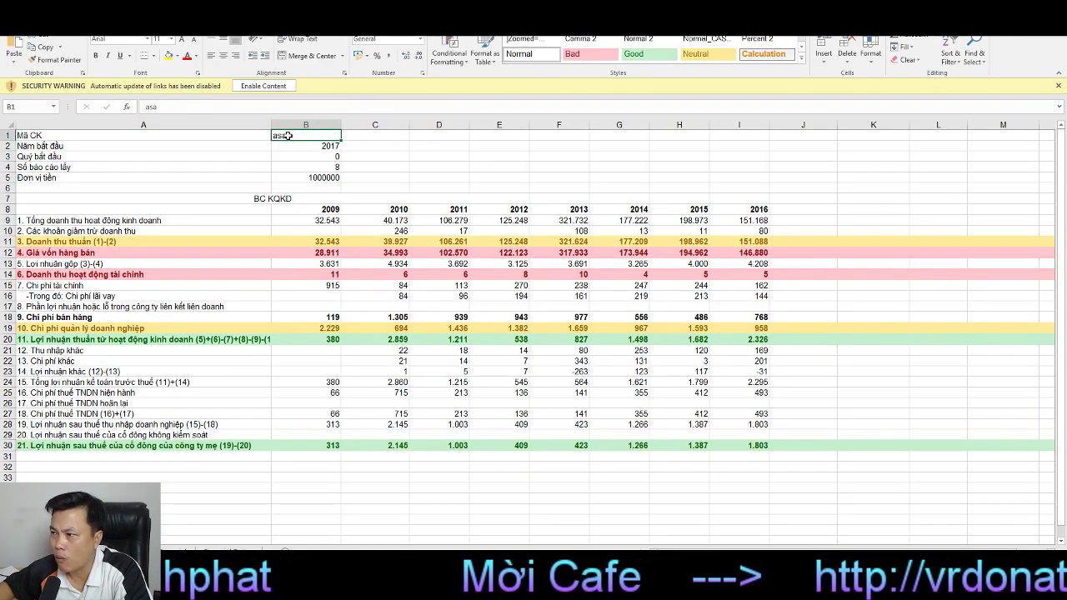
pyautogui.doubleClick(285, 135)
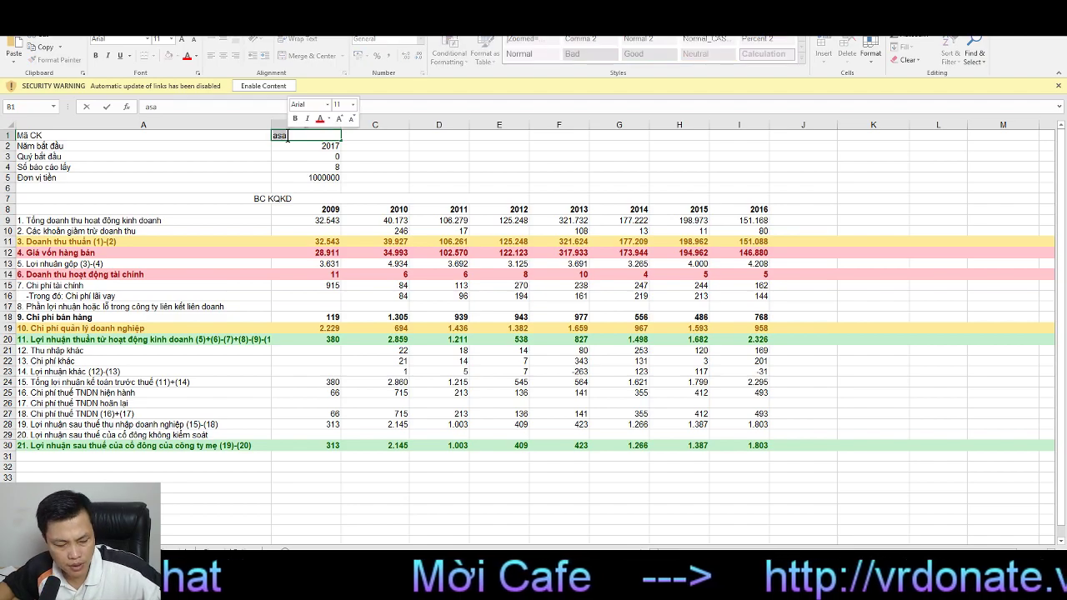
pyautogui.write('dvn')
pyautogui.hotkey('ctrl', 'Return')
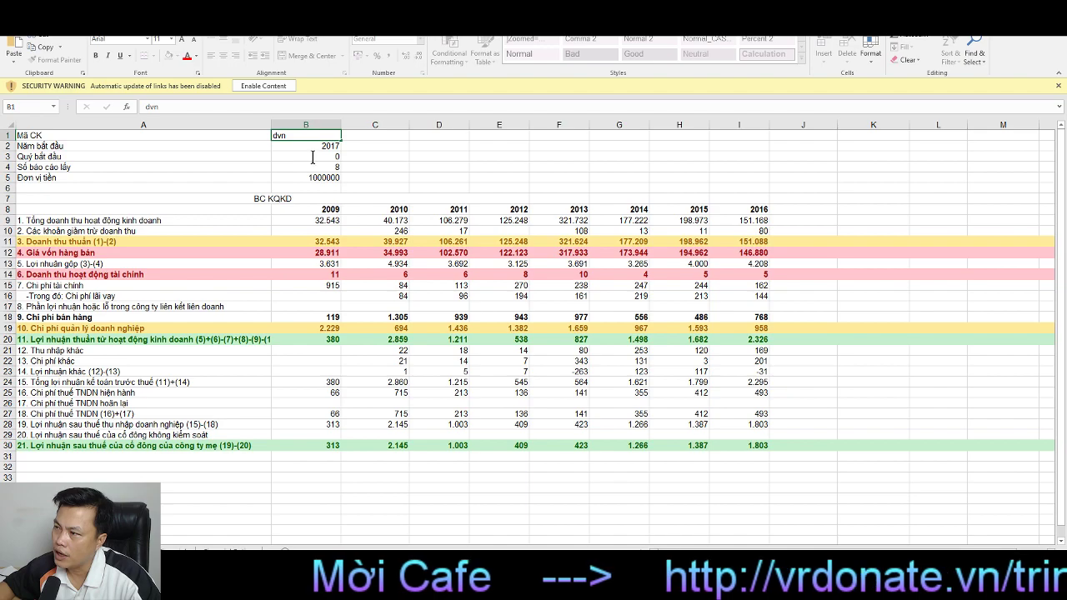
pyautogui.press('Down')
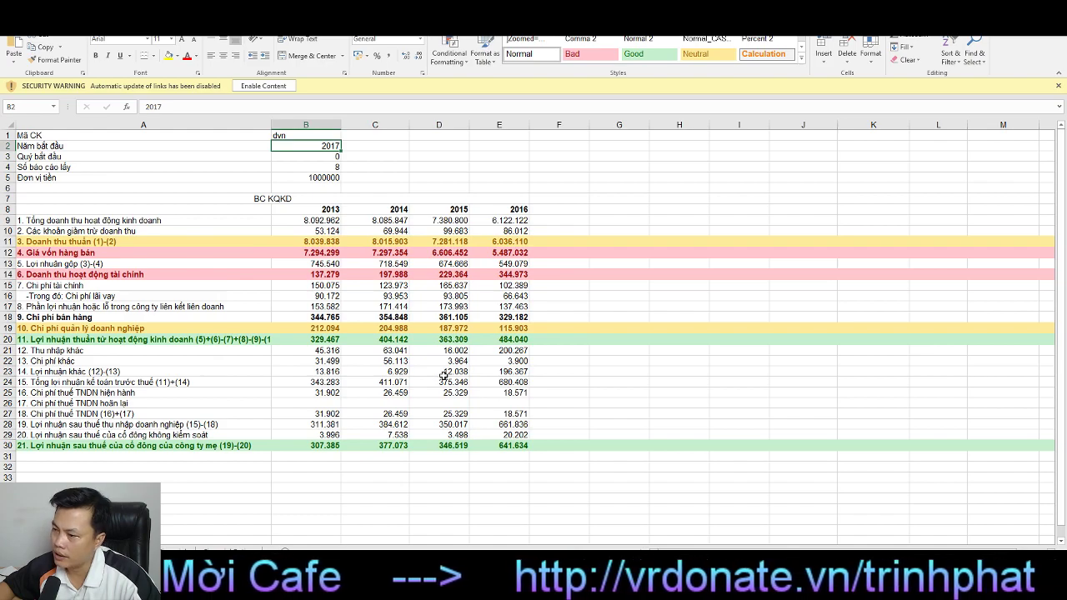
# Step: Examine the 2016 owner's invested capital for dvn in the balance sheet's equity section
pyautogui.hotkey('ctrl', 'pagedown')
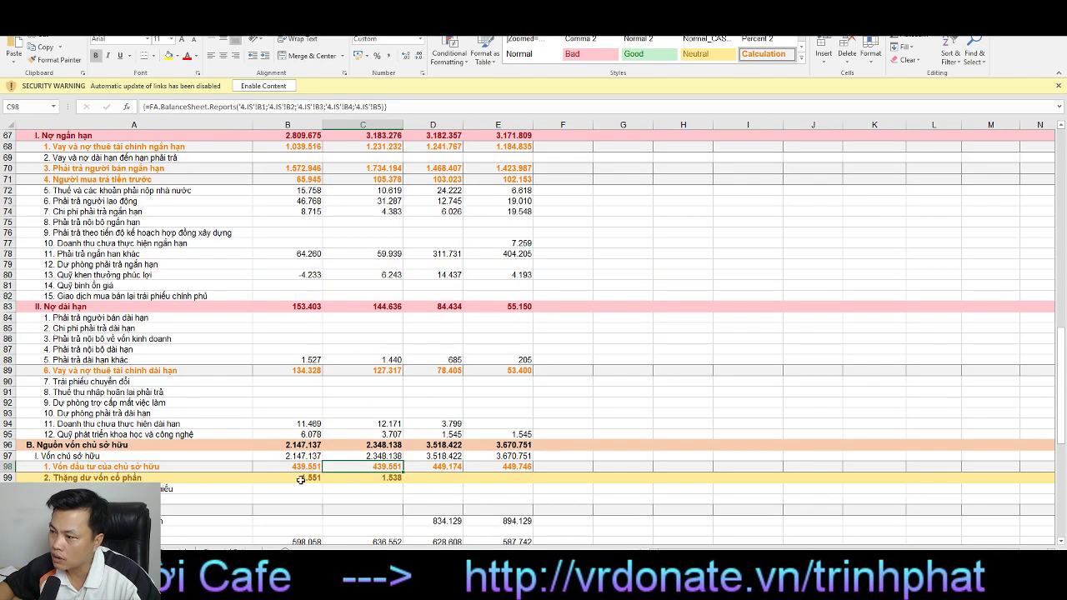
pyautogui.scroll(-9, 300, 481)
pyautogui.scroll(-6, 300, 481)
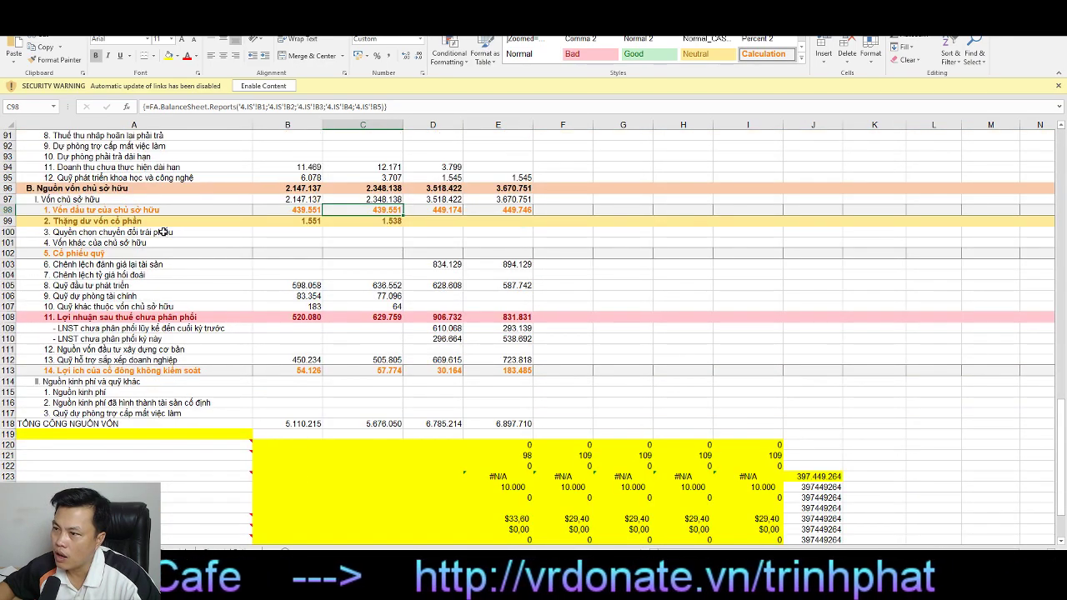
pyautogui.click(479, 212)
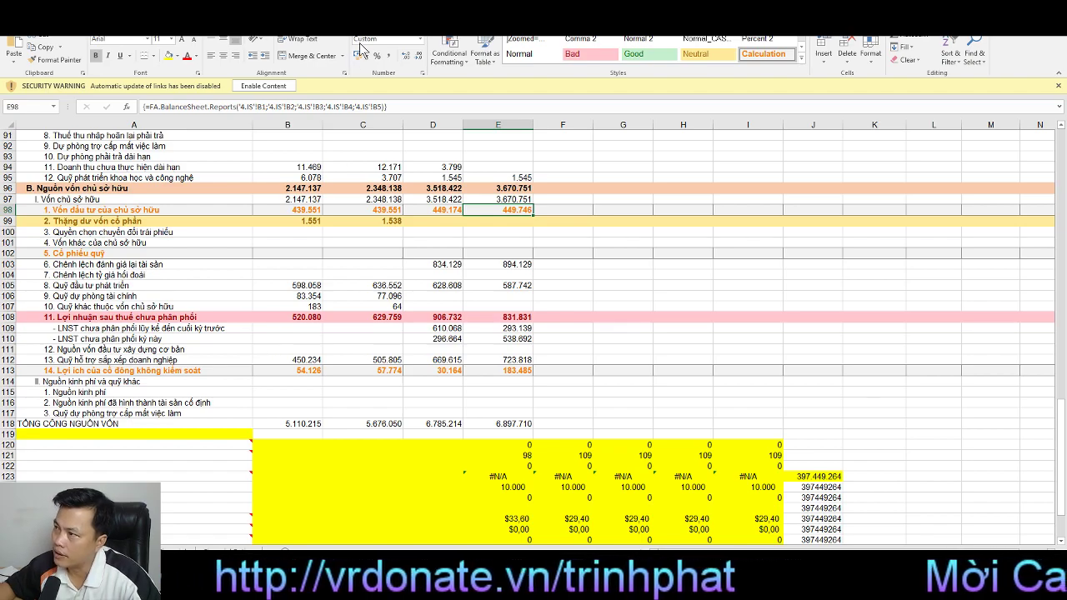
# Step: Compare dvn's owner's invested capital between 2015 and 2016 on the balance sheet
pyautogui.moveTo(383, 17); pyautogui.dragTo(390, 91)
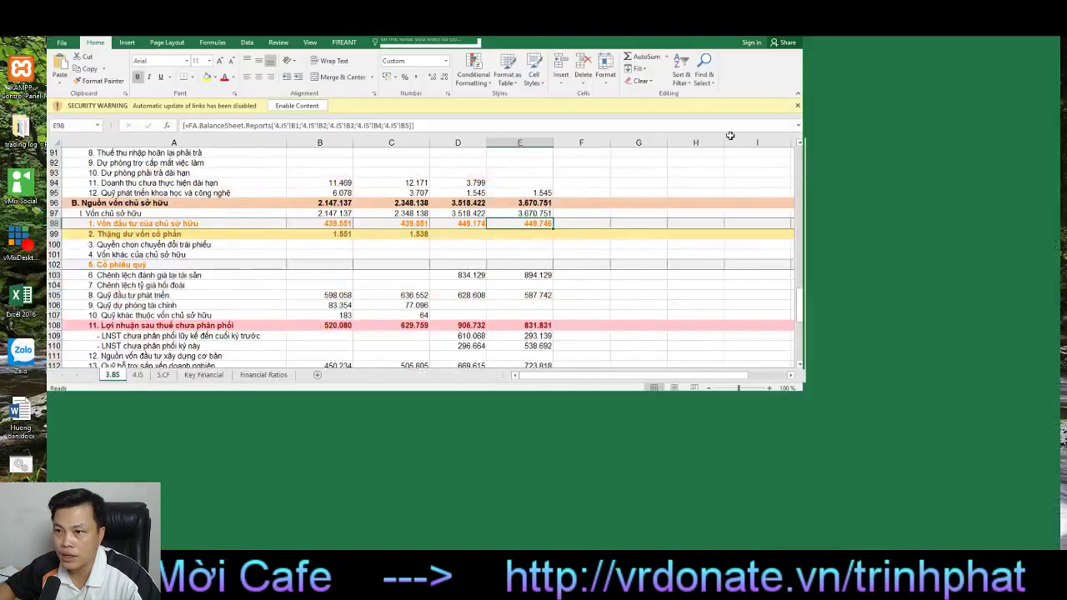
pyautogui.click(775, 93)
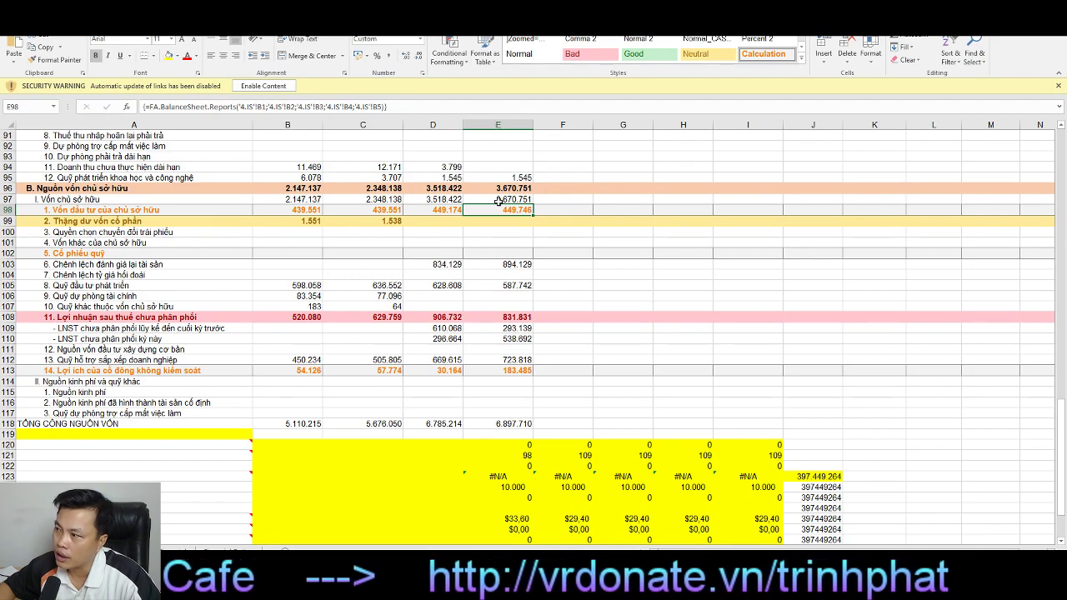
pyautogui.click(447, 211)
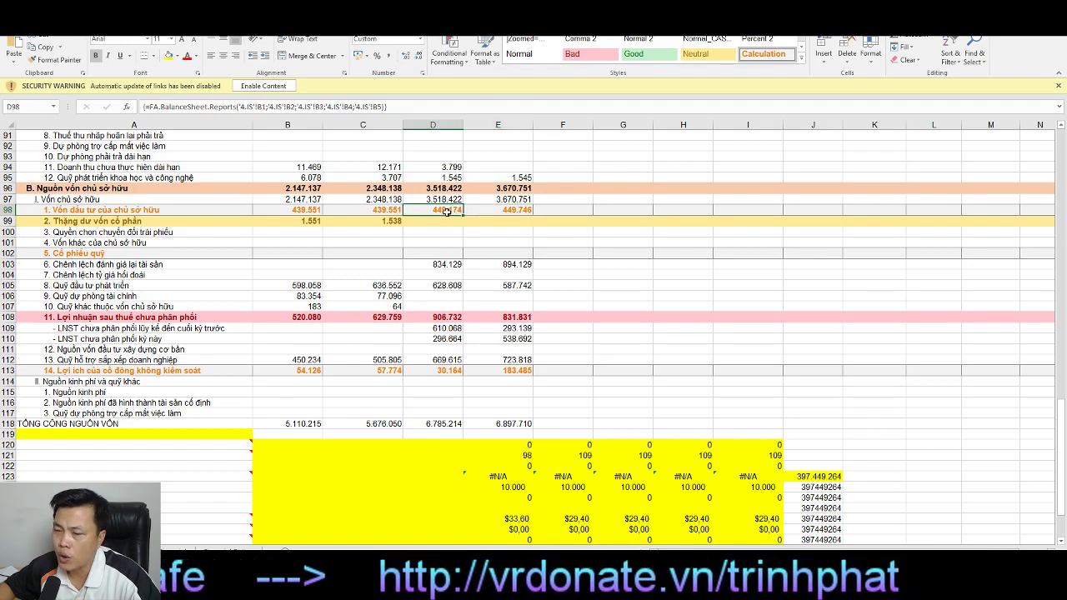
pyautogui.click(501, 210)
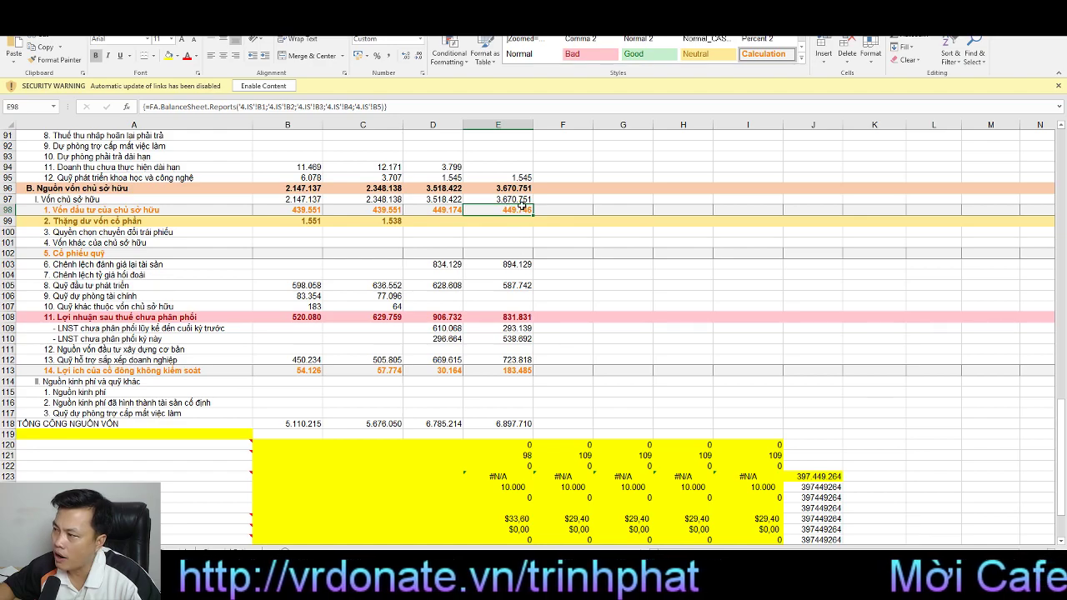
pyautogui.click(517, 359)
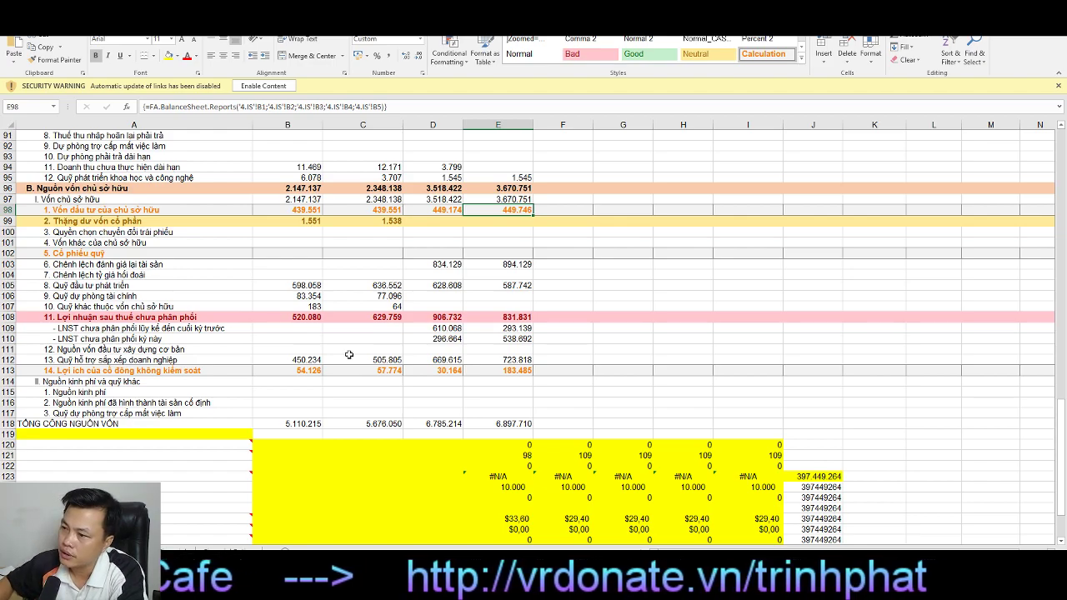
# Step: Inspect dvn's EPS formulas for 2013, 2014 and 2015 on the key stats sheet
pyautogui.scroll(10, 451, 392)
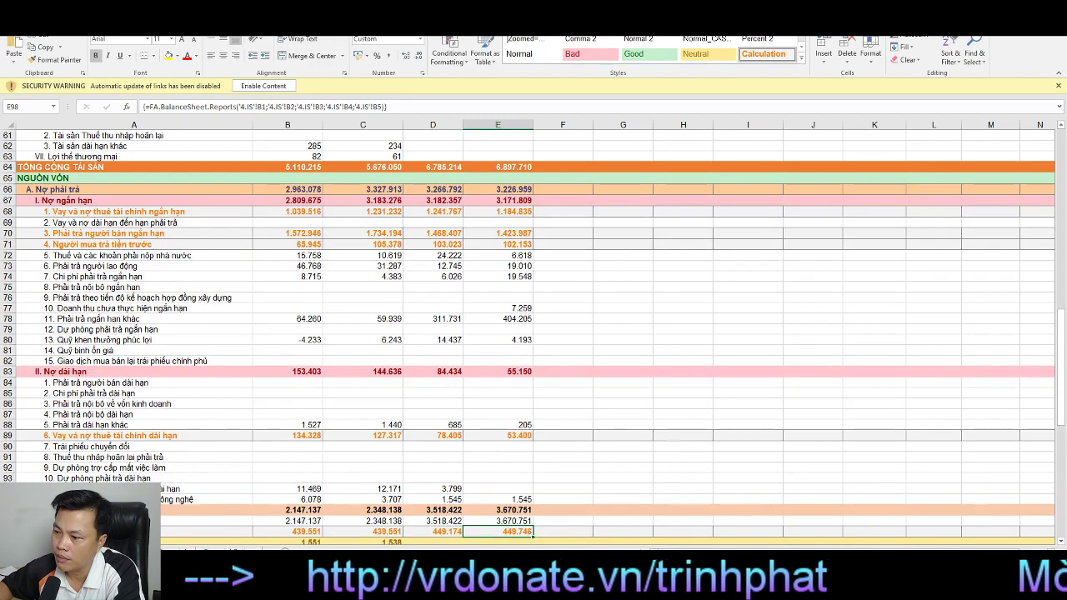
pyautogui.hotkey('ctrl', 'pageup')
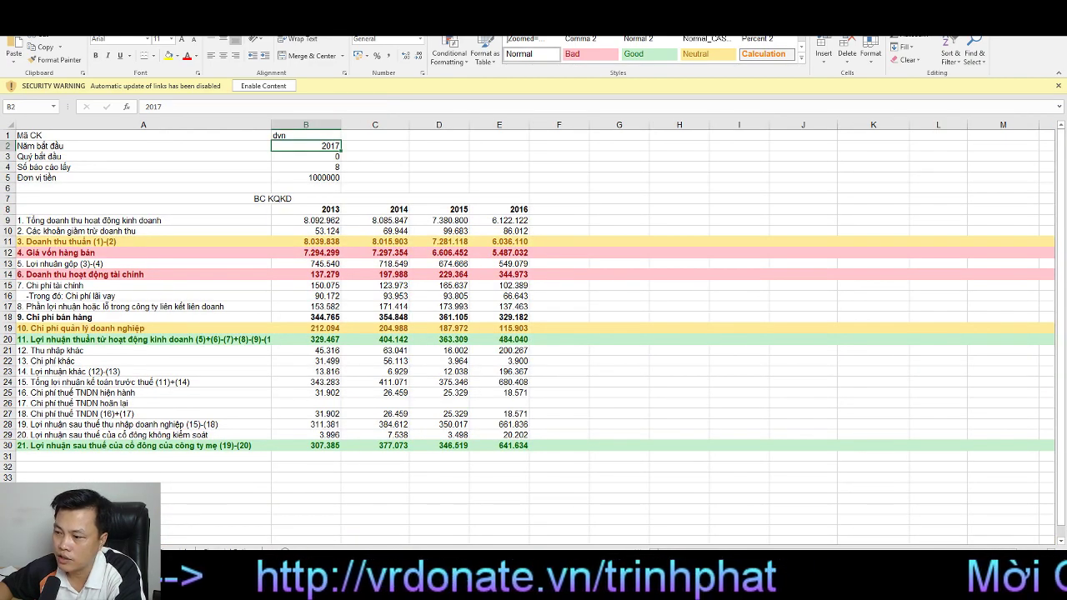
pyautogui.hotkey('ctrl', 'pageup')
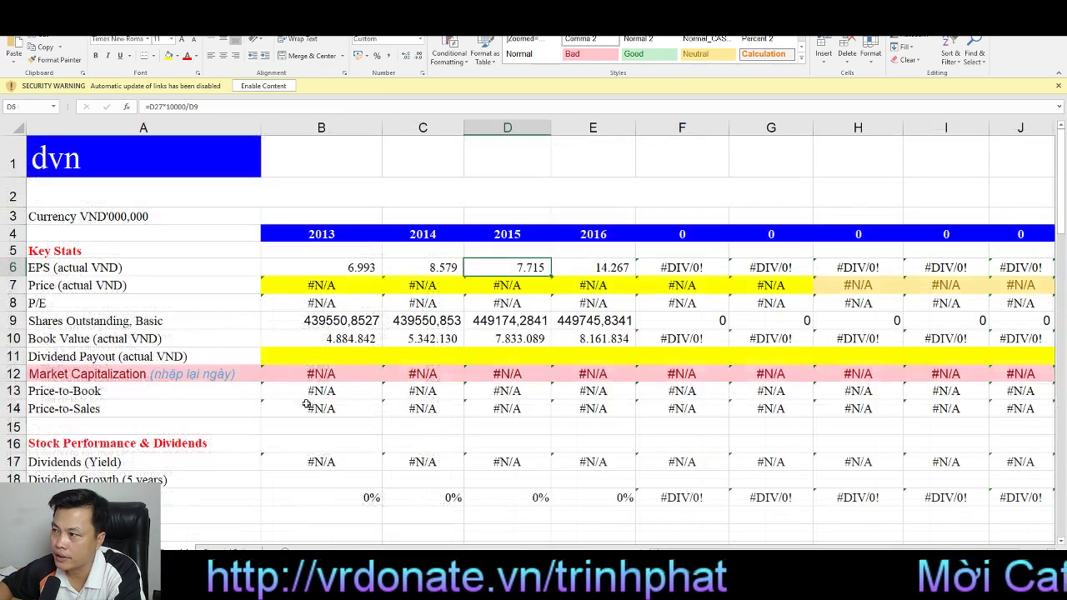
pyautogui.hotkey('ctrl', 'pageup')
pyautogui.click(330, 265)
pyautogui.click(452, 271)
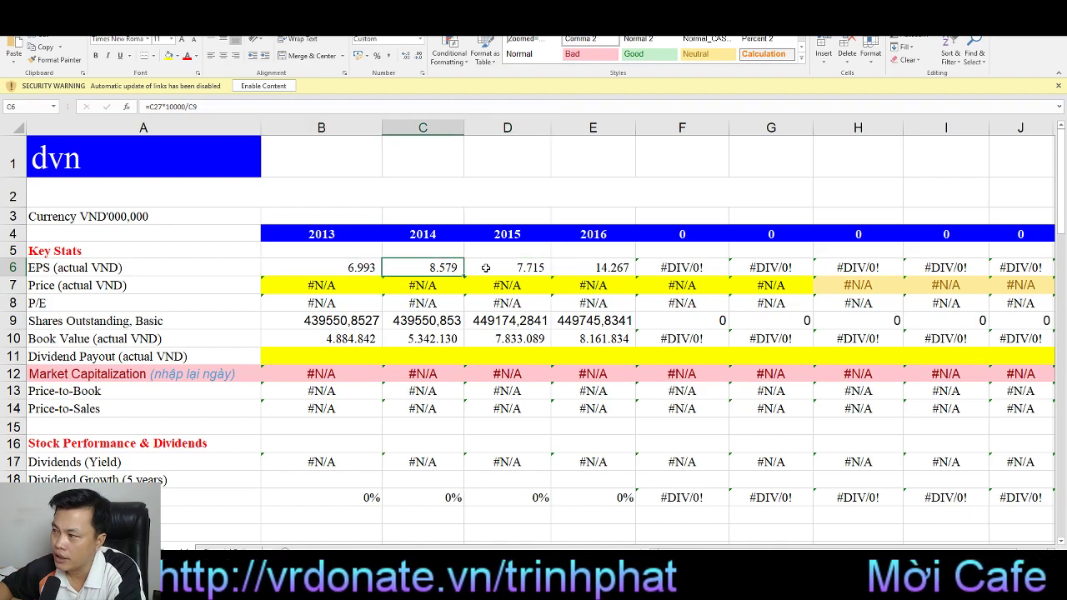
pyautogui.click(494, 267)
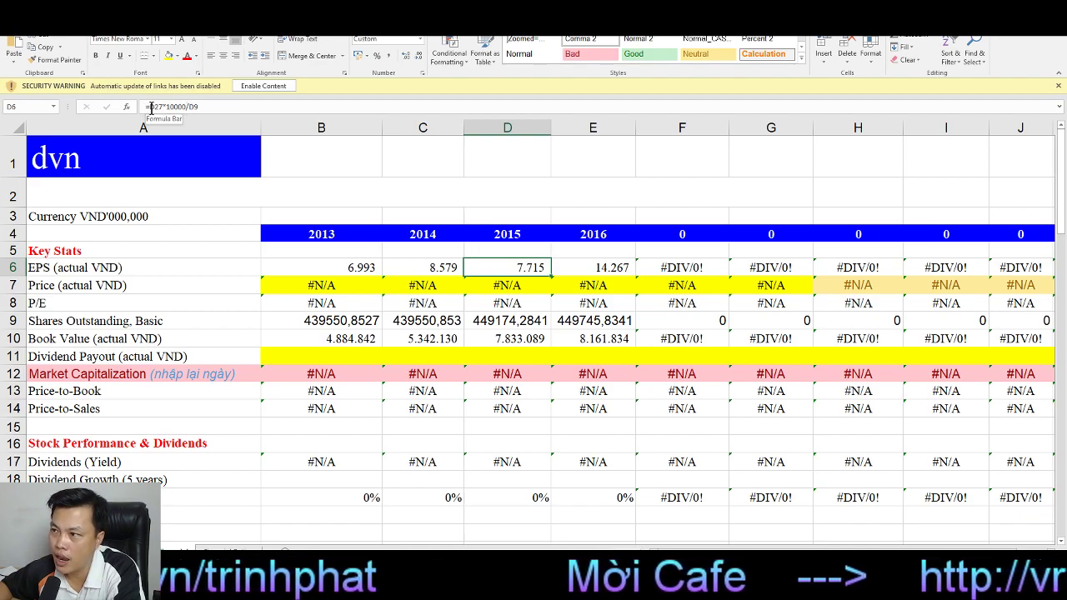
# Step: Examine dvn's liabilities and owner's equity items on the balance sheet for 2013 to 2016
pyautogui.hotkey('ctrl', 'pageup')
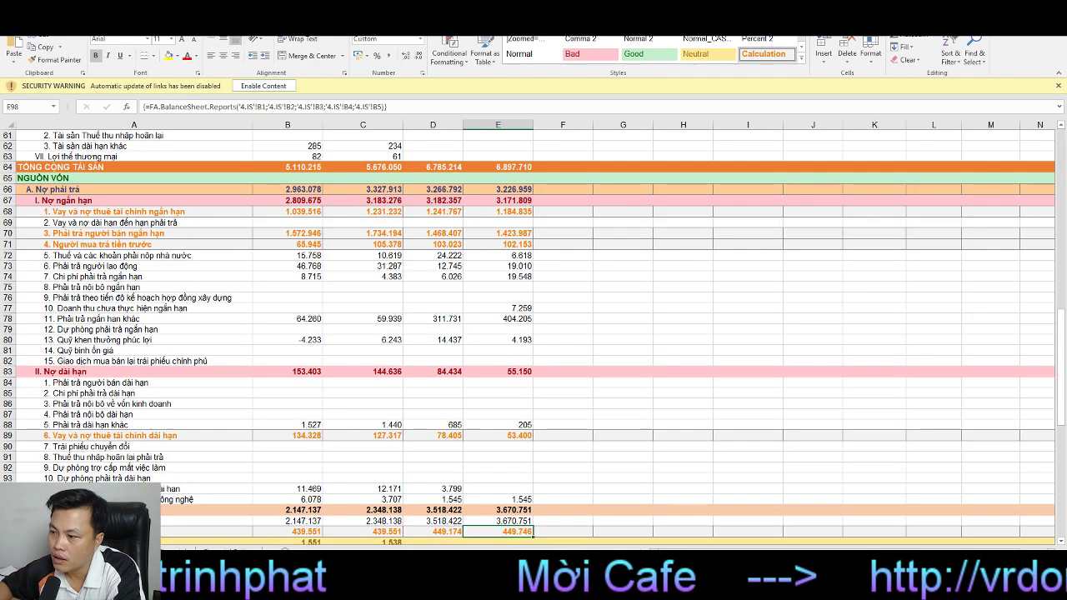
pyautogui.scroll(-20, 231, 347)
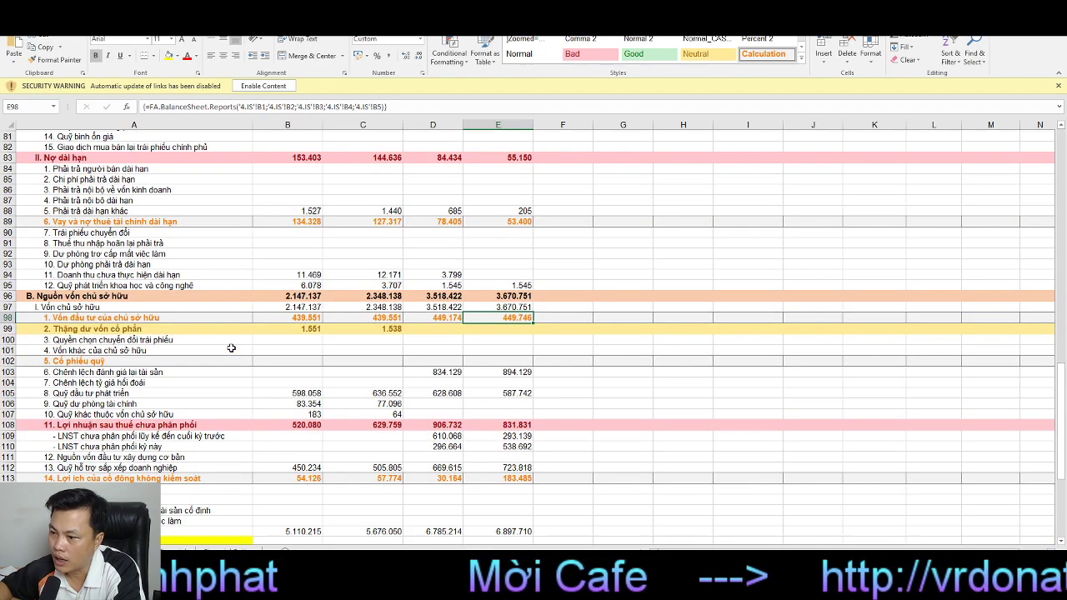
pyautogui.scroll(8, 231, 347)
pyautogui.scroll(9, 231, 347)
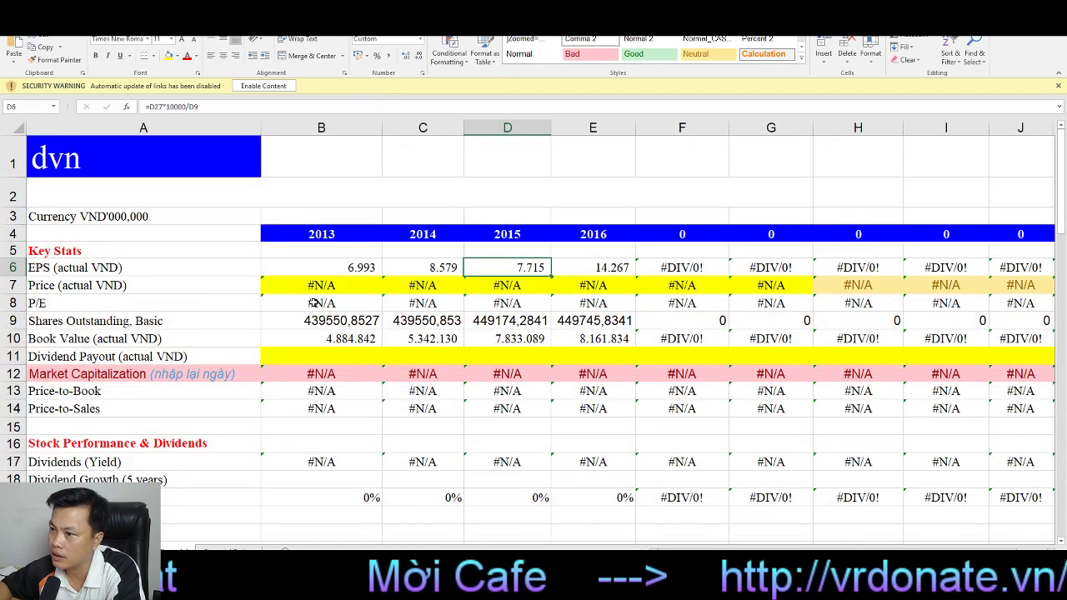
# Step: Compare dvn's key stats with its revenue, profit and growth figures under Profitability & Performance
pyautogui.scroll(-4, 101, 480)
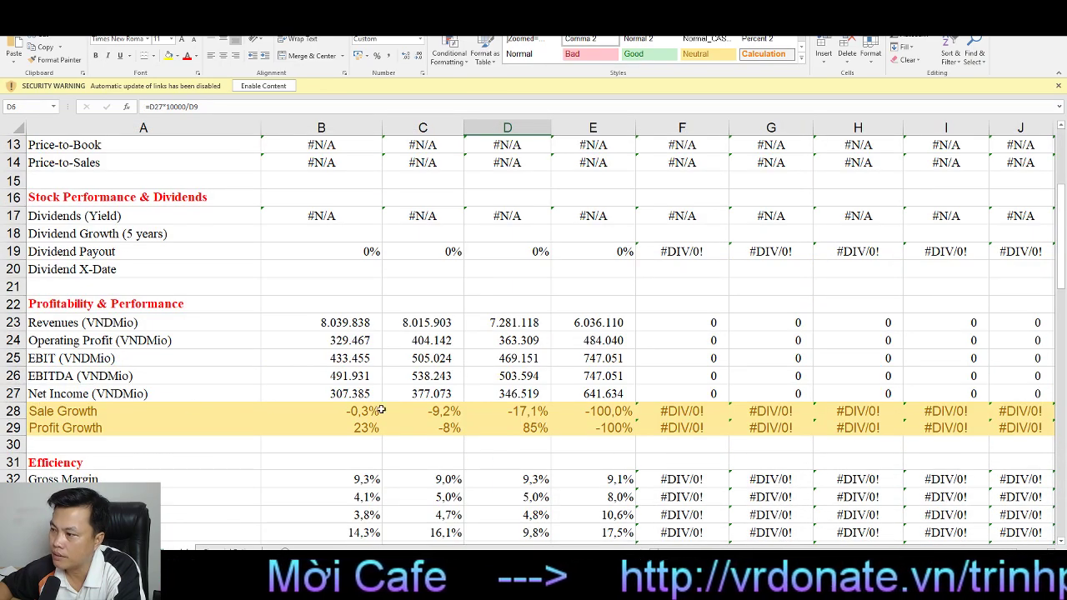
pyautogui.scroll(4, 505, 397)
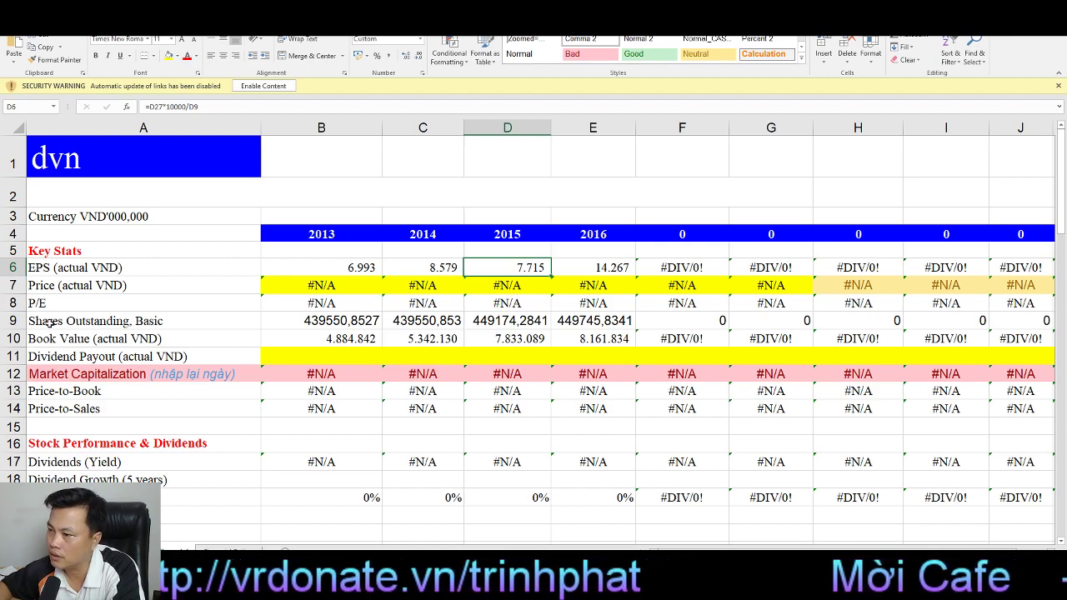
pyautogui.scroll(-4, 127, 280)
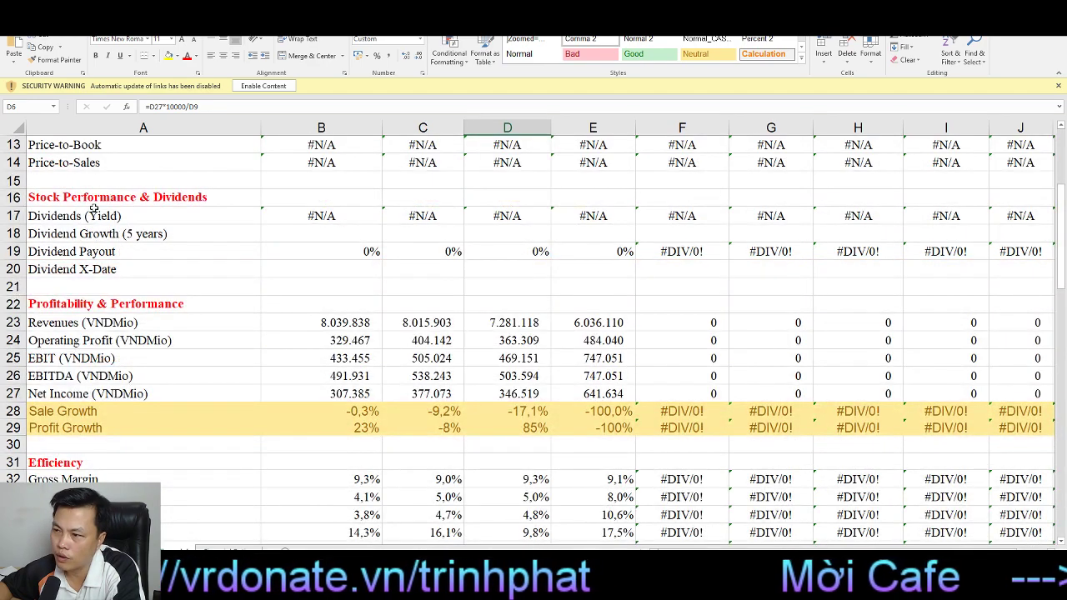
pyautogui.scroll(4, 97, 329)
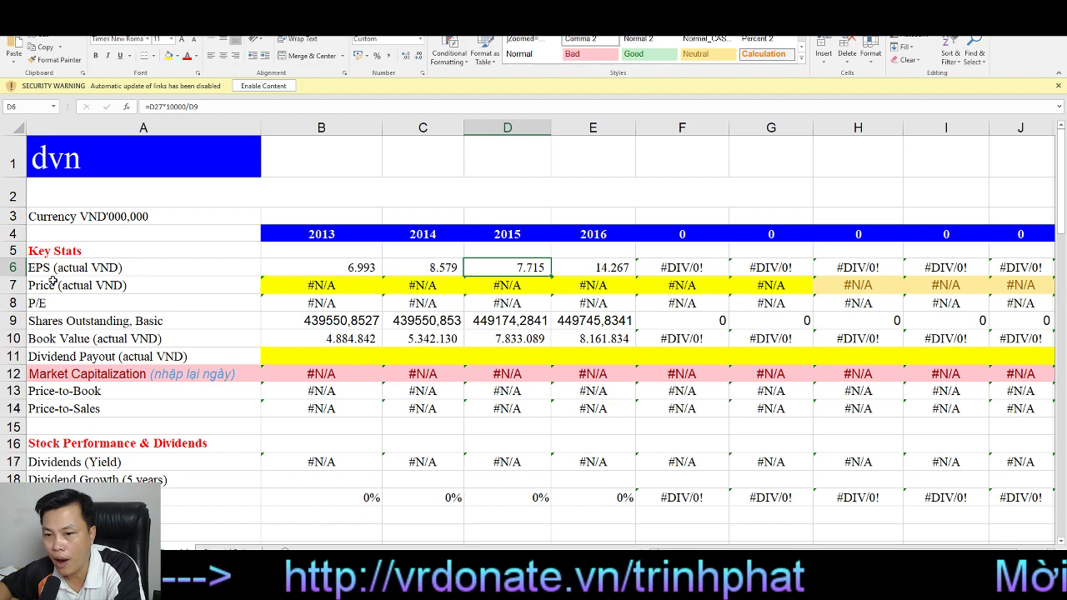
# Step: Review dvn's Du Pont System, growth capacity, asset and capital structure, Z Score and market expectation sections on the key stats sheet
pyautogui.scroll(-4, 192, 316)
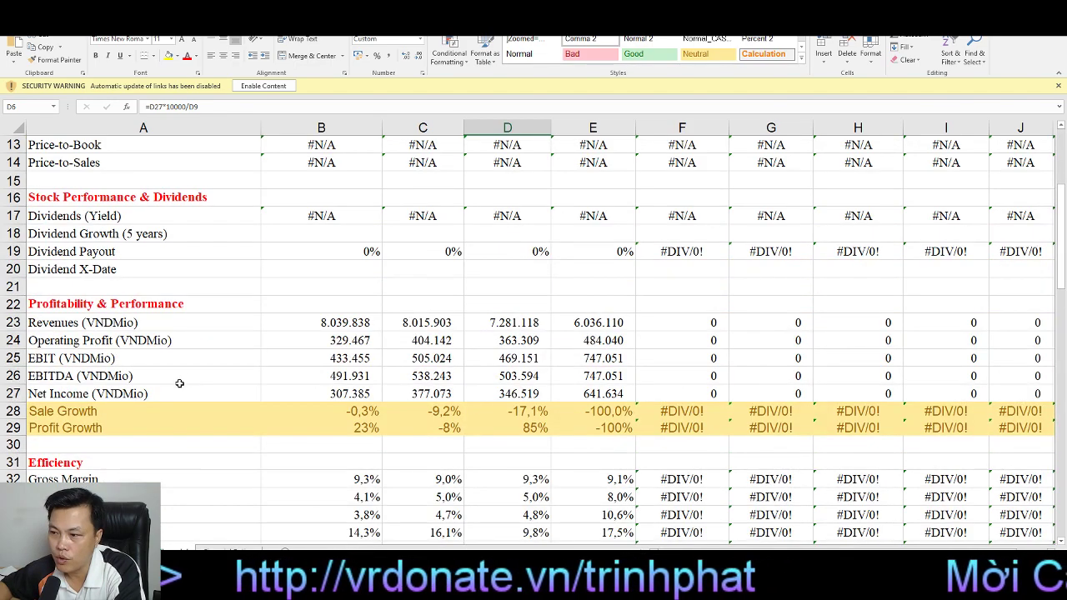
pyautogui.scroll(-6, 179, 379)
pyautogui.scroll(-4, 141, 370)
pyautogui.scroll(-6, 149, 384)
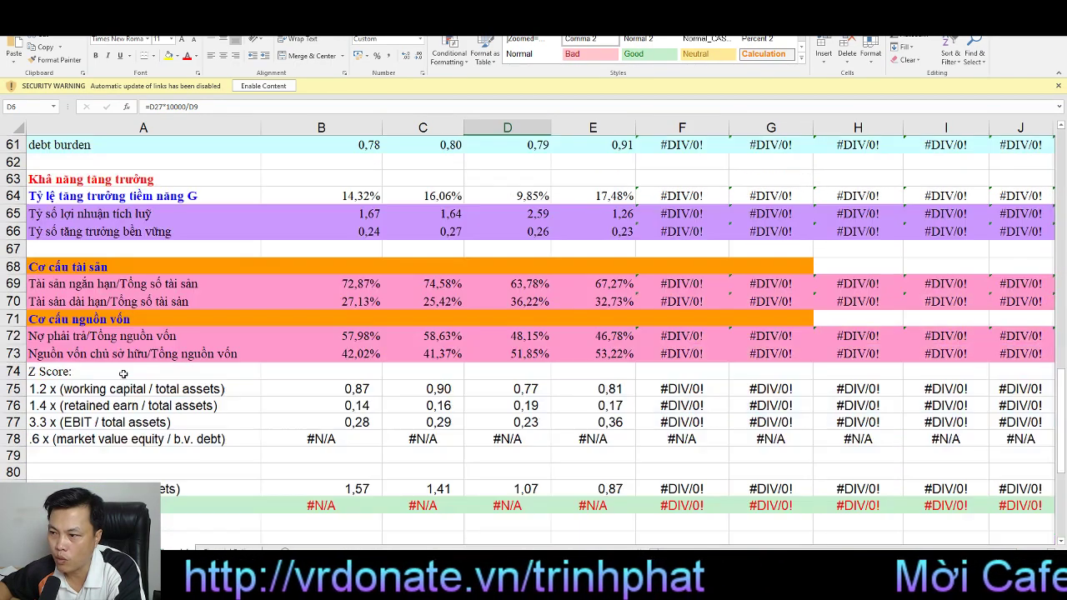
pyautogui.scroll(4, 117, 300)
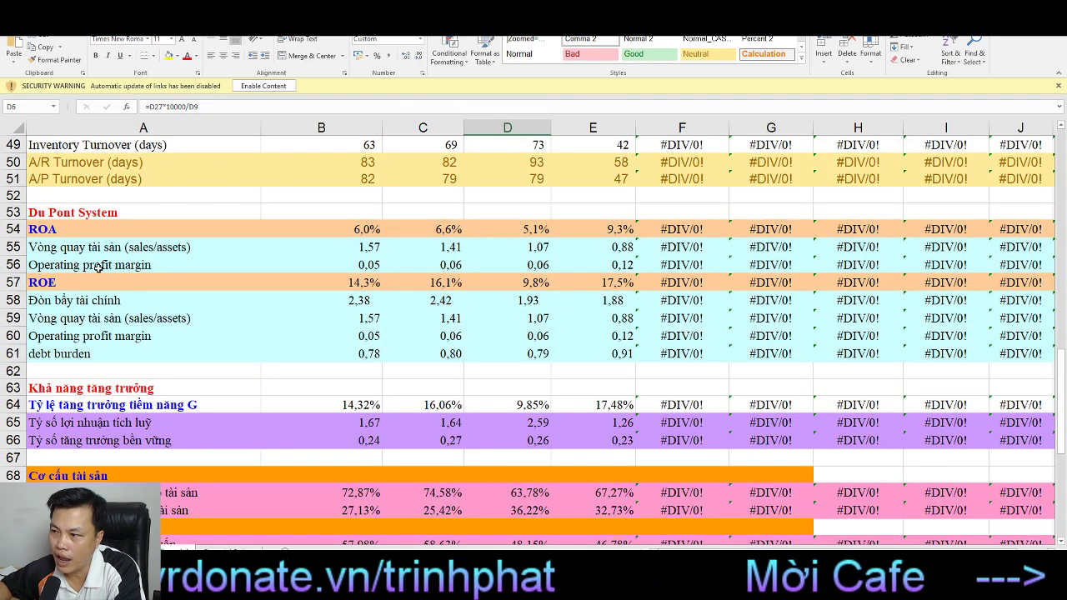
pyautogui.click(55, 265)
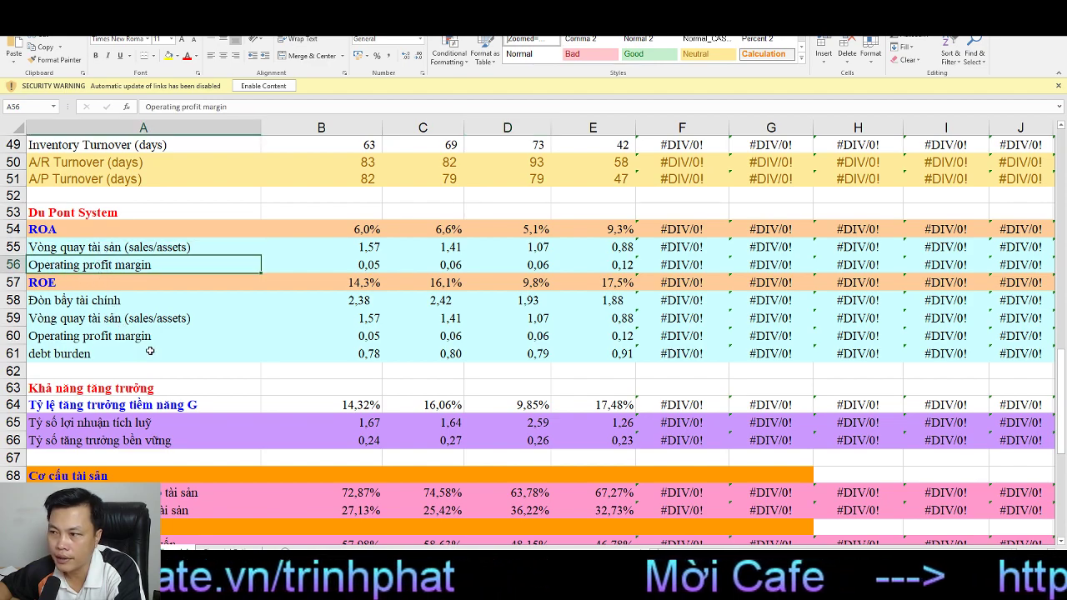
pyautogui.scroll(-6, 150, 350)
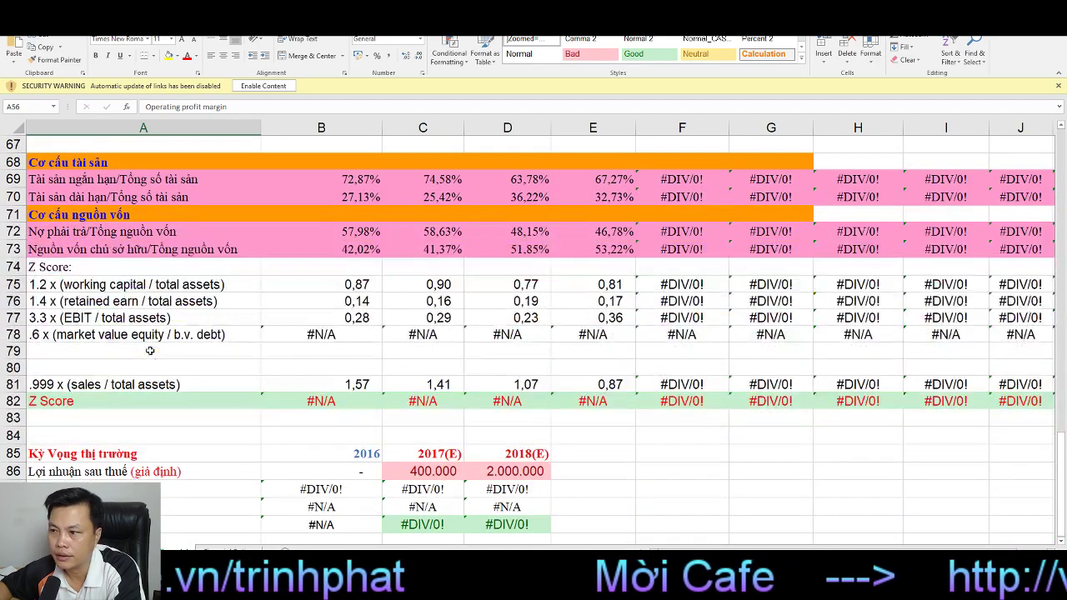
pyautogui.scroll(-4, 150, 351)
pyautogui.scroll(8, 150, 351)
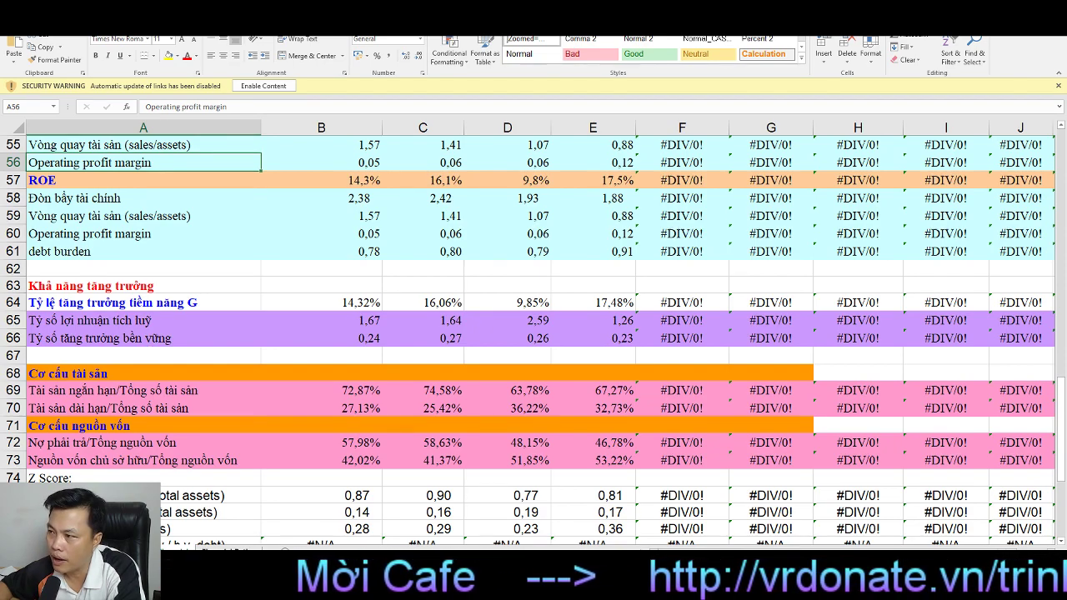
# Step: Review dvn's liquidity, efficiency, effectiveness and leverage ratios on the financial ratios sheet
pyautogui.click(213, 550)
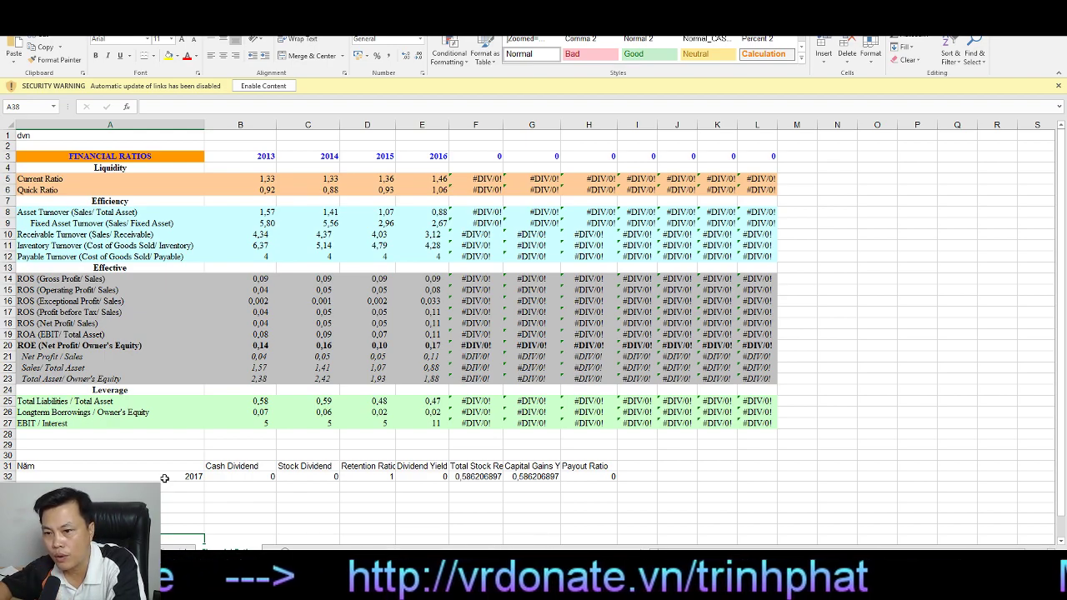
pyautogui.hotkey('ctrl', 'pagedown')
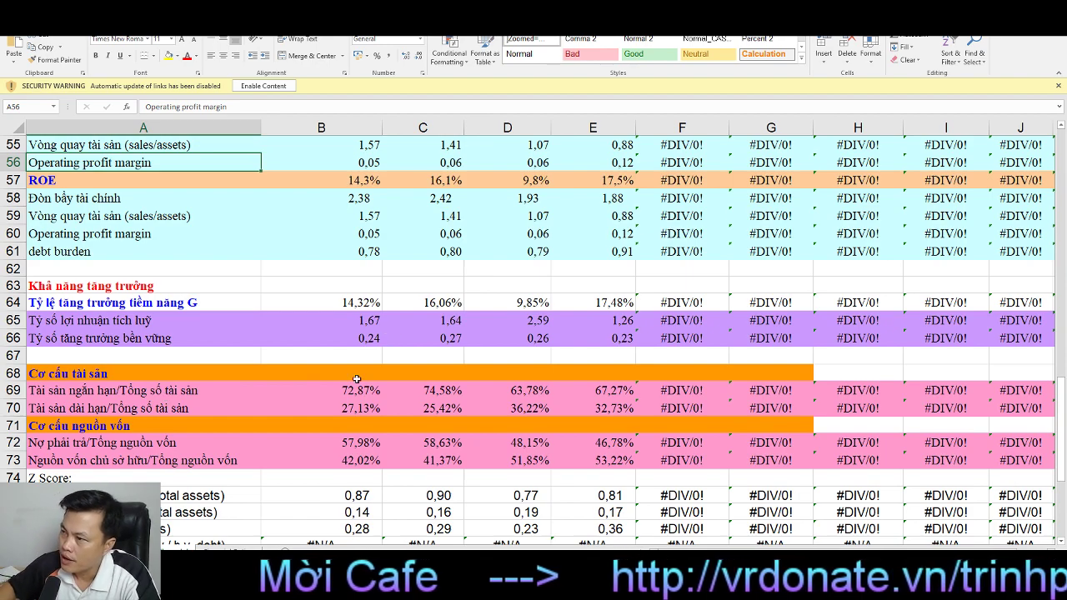
pyautogui.scroll(6, 297, 399)
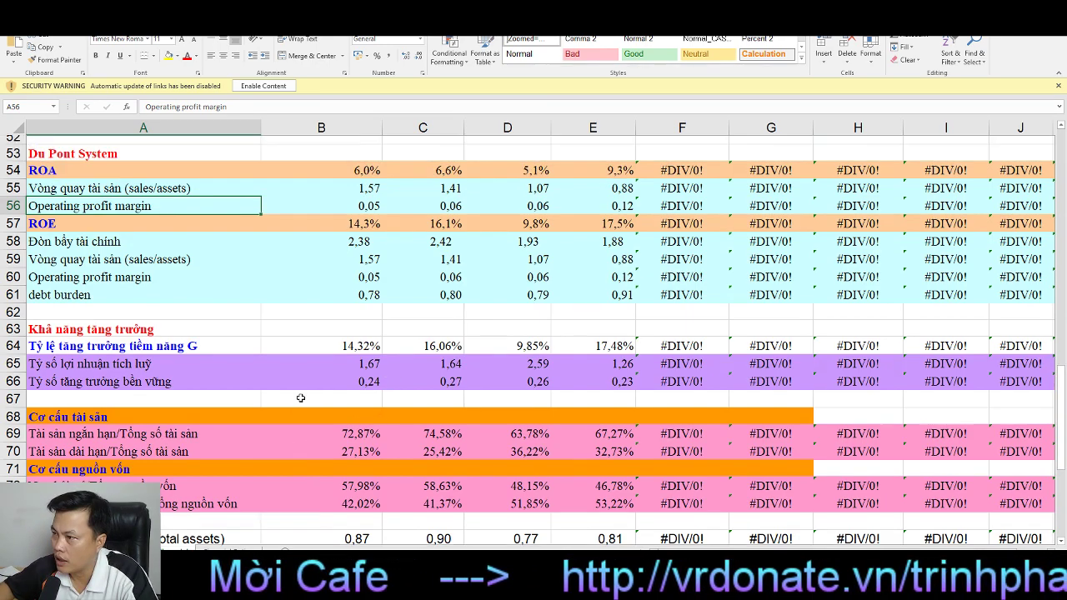
# Step: Change the stock code in the income statement sheet to asa
pyautogui.hotkey('ctrl', 'pageup')
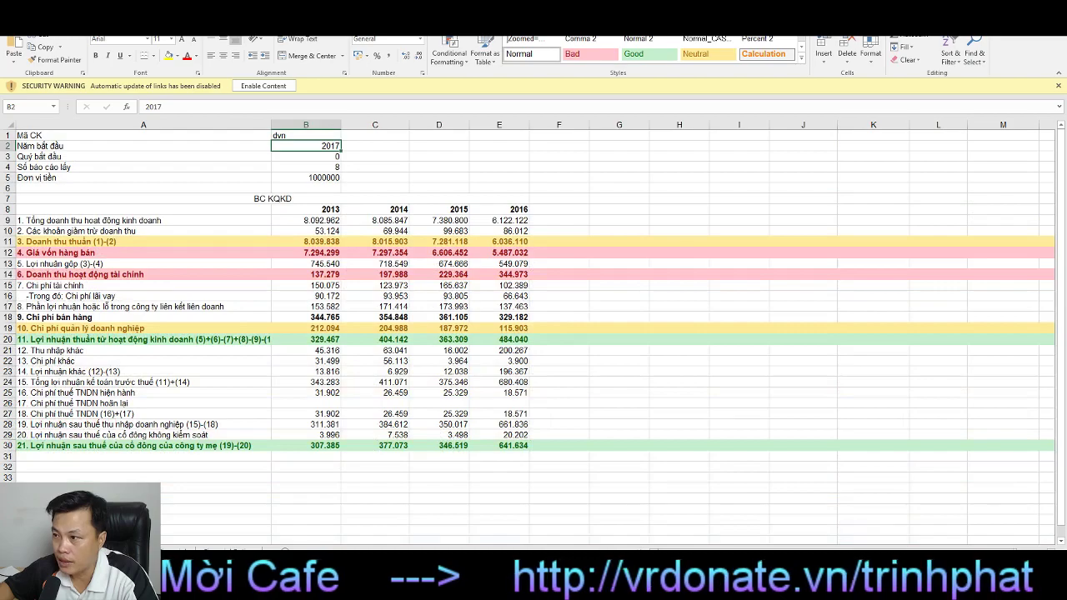
pyautogui.click(284, 136)
pyautogui.doubleClick(285, 136)
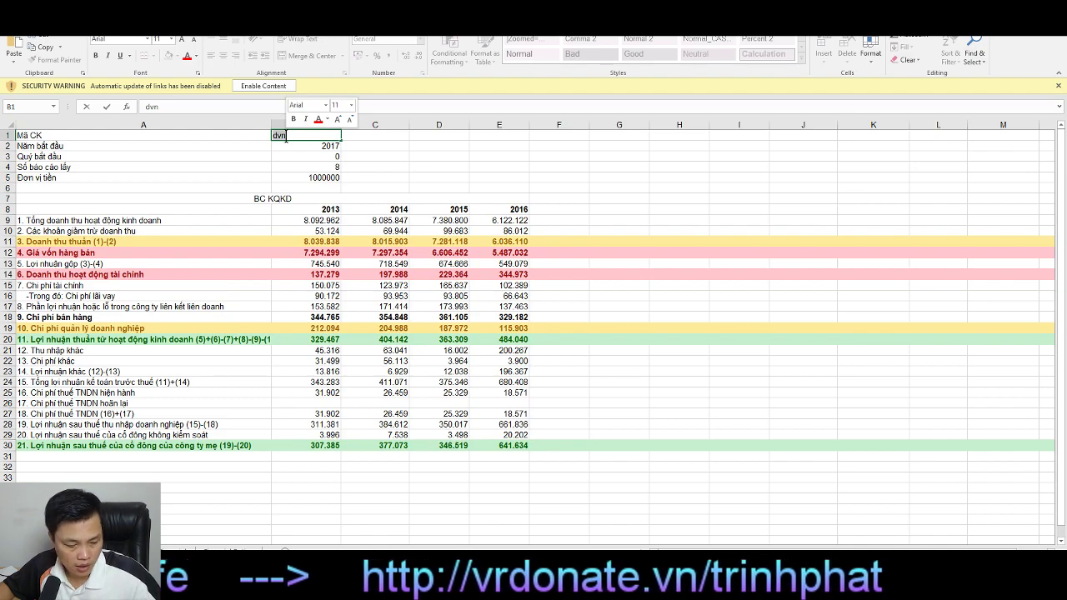
pyautogui.write('asa')
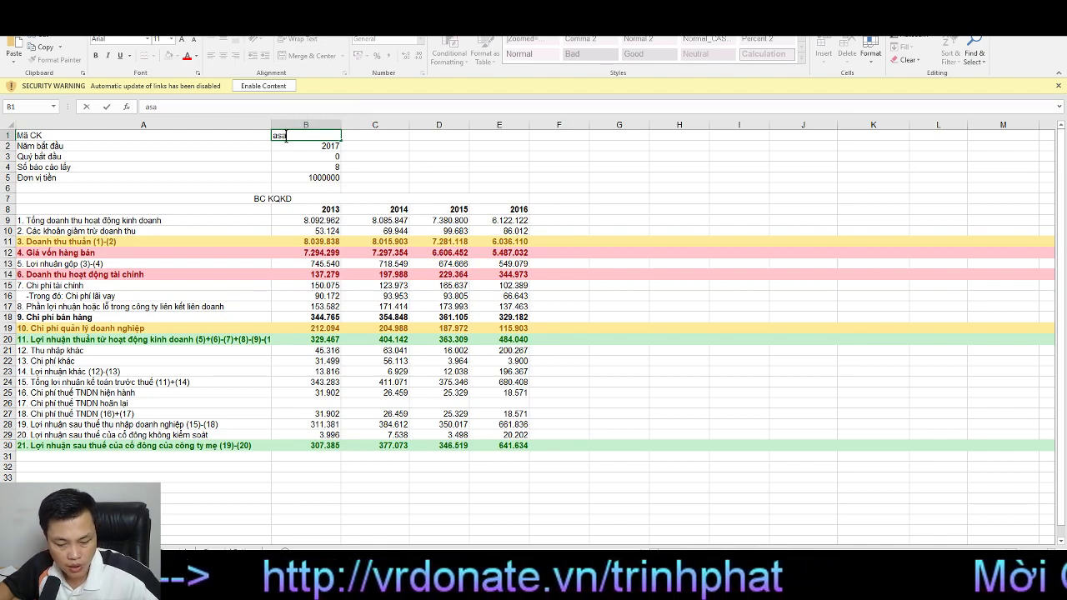
pyautogui.press('Return')
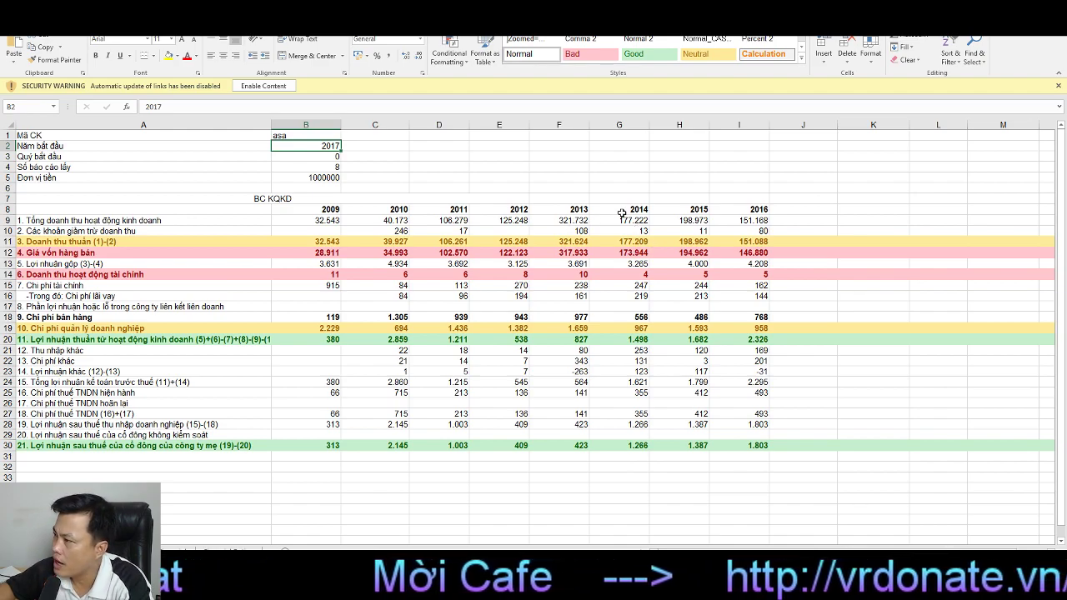
# Step: Inspect asa's EPS formulas for 2010 and for 2013 to 2016 on the key stats sheet
pyautogui.hotkey('ctrl', 'pagedown')
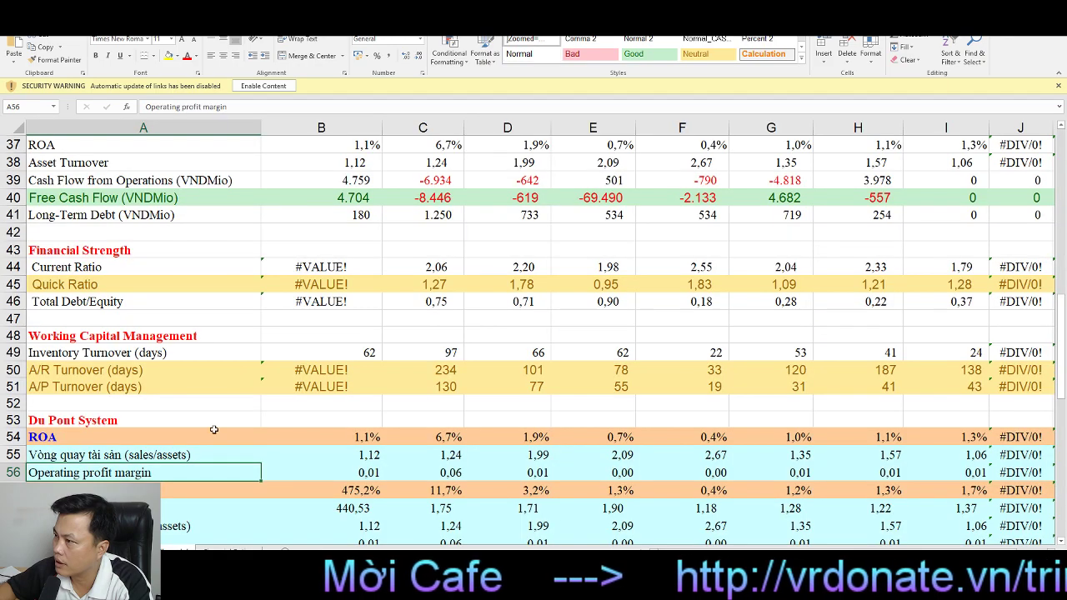
pyautogui.scroll(12, 351, 344)
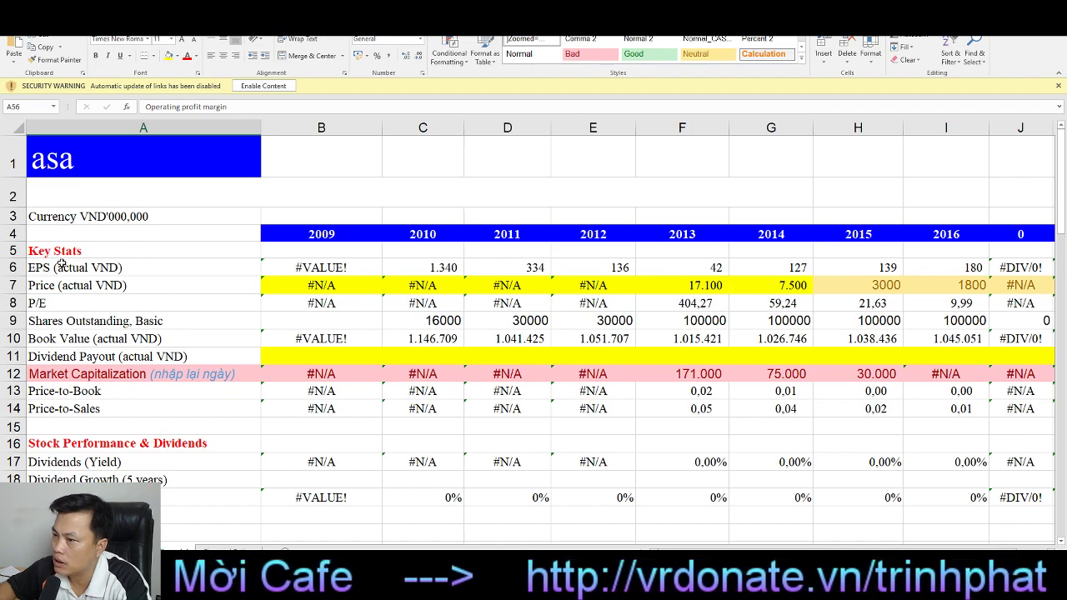
pyautogui.click(448, 268)
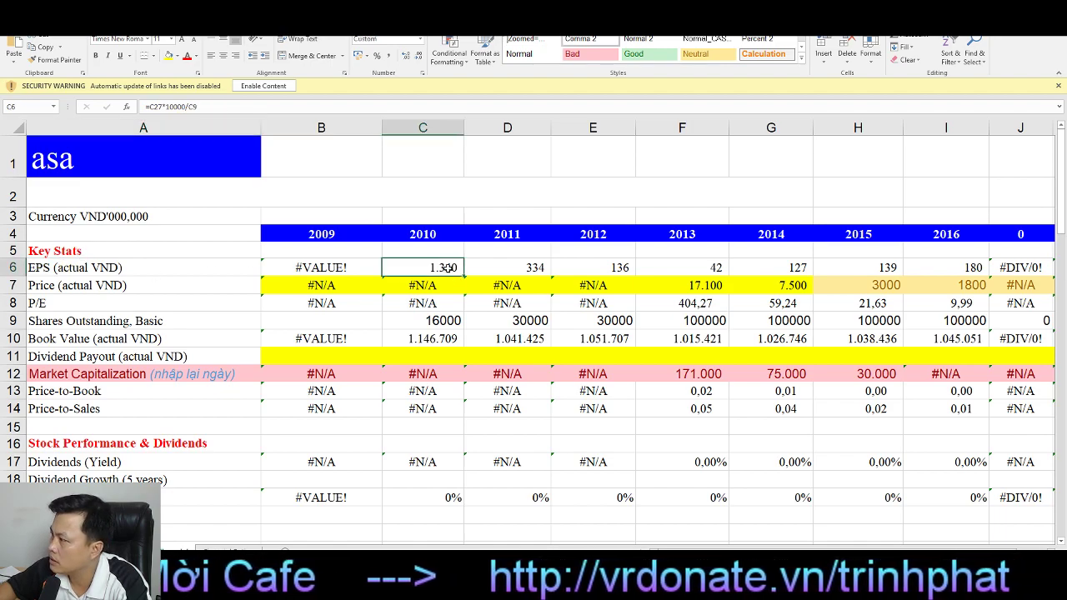
pyautogui.click(829, 267)
pyautogui.click(703, 266)
pyautogui.click(791, 266)
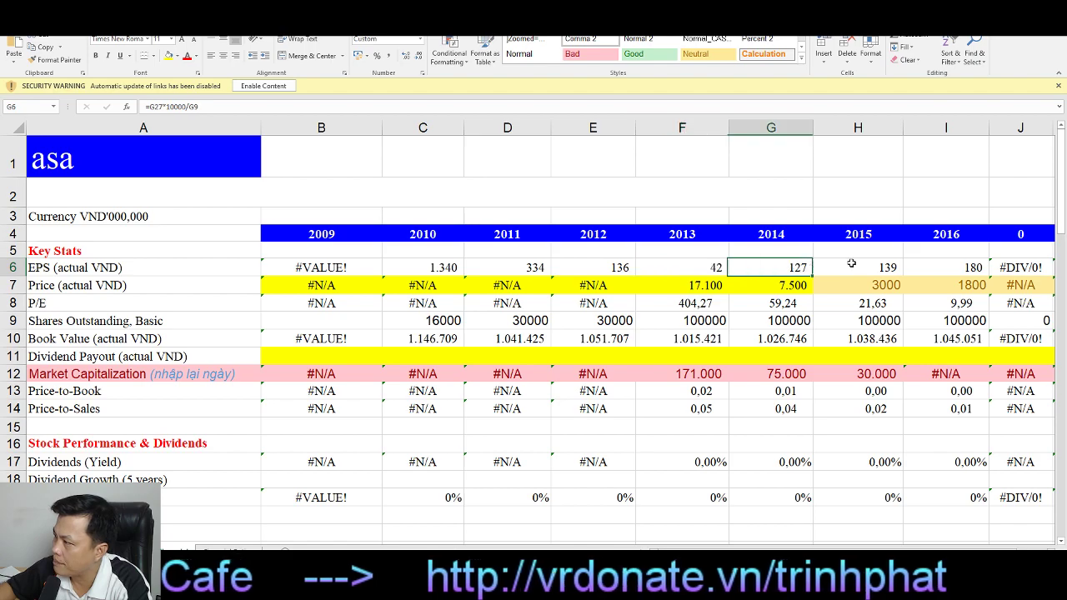
pyautogui.click(843, 265)
pyautogui.click(945, 263)
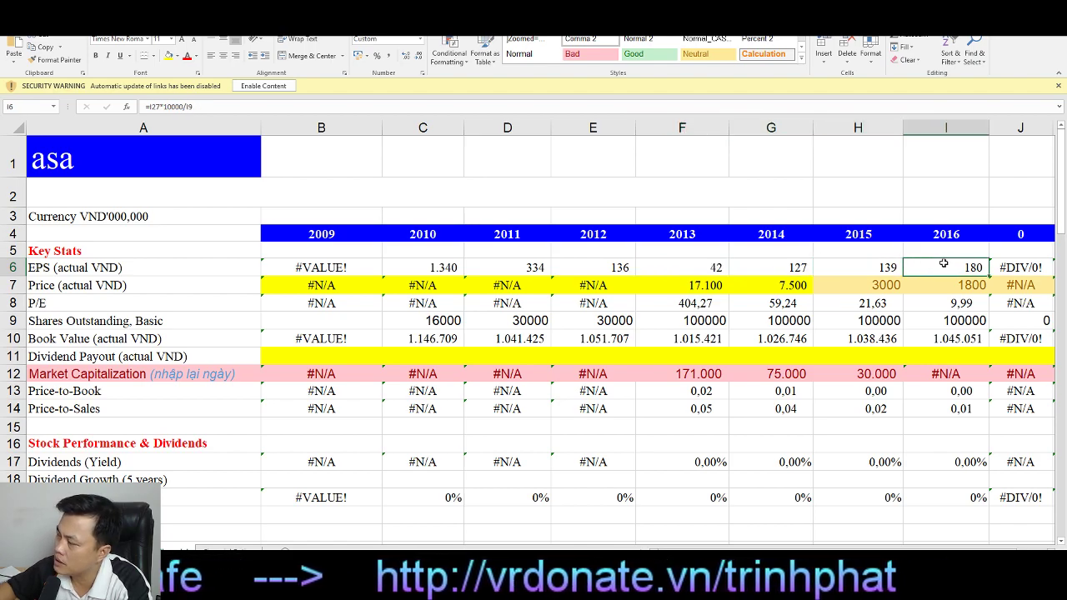
# Step: Compare asa's EPS across 2014, 2015 and 2016 with its EPS in 2010 and 2013
pyautogui.click(802, 267)
pyautogui.click(866, 267)
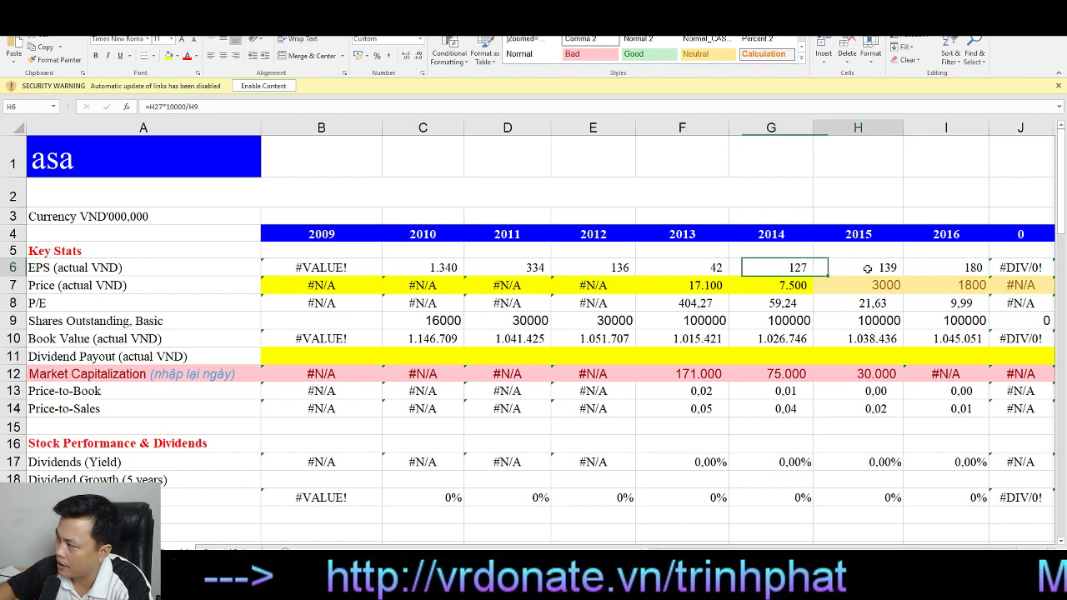
pyautogui.click(933, 267)
pyautogui.click(815, 265)
pyautogui.click(871, 268)
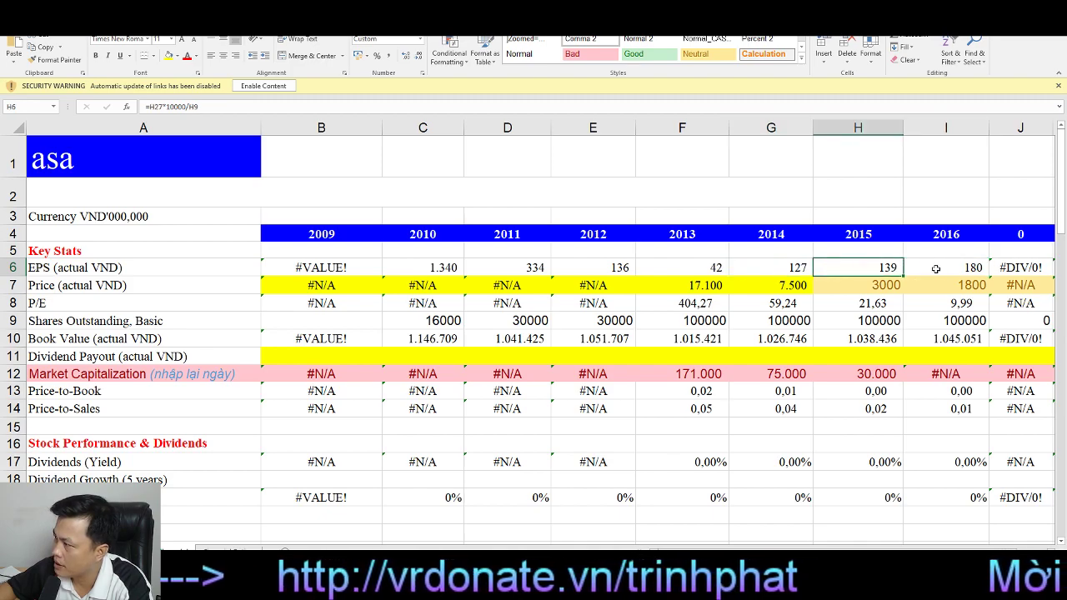
pyautogui.click(936, 268)
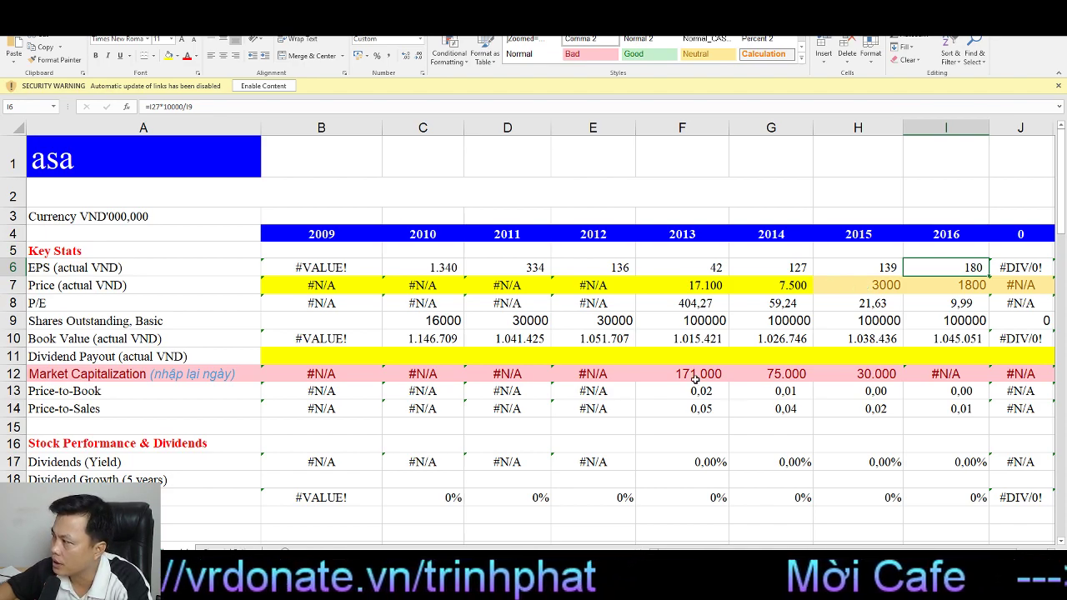
pyautogui.click(418, 262)
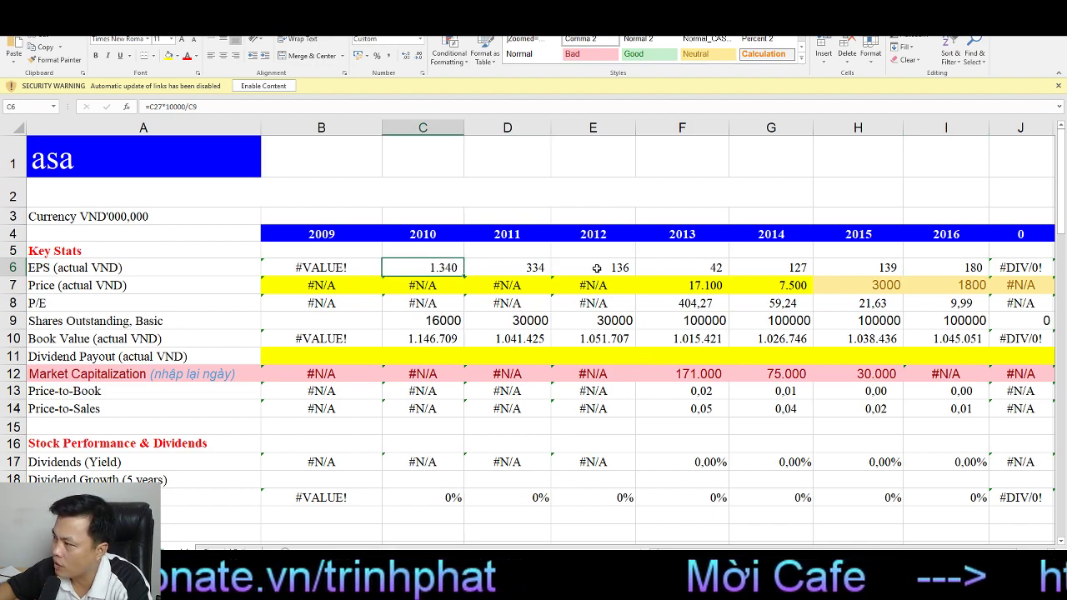
pyautogui.click(693, 267)
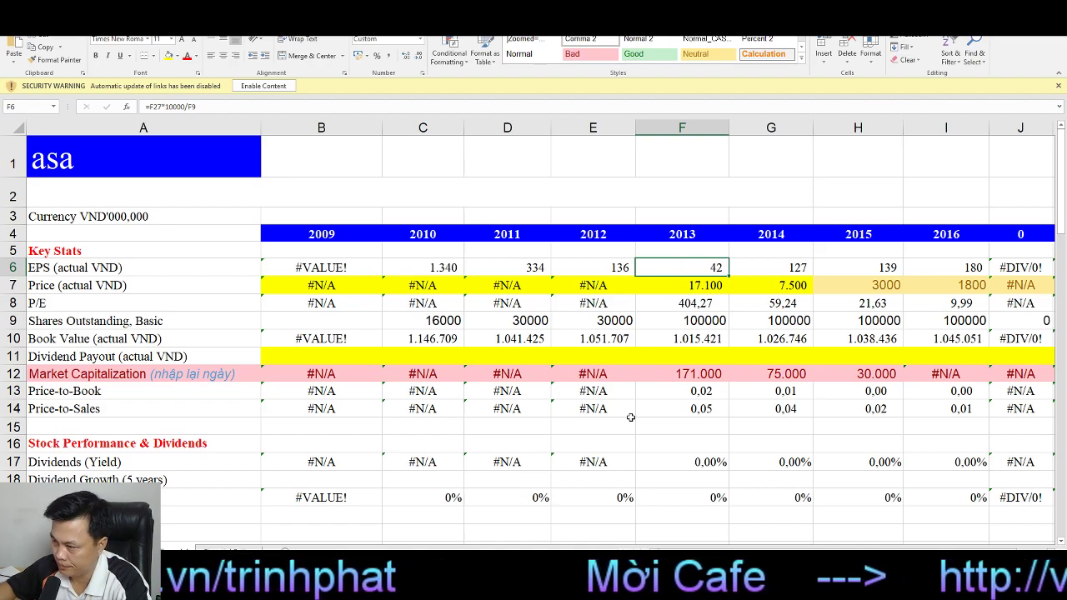
# Step: Examine asa's 2012 sale growth formula and 2013 revenue in the Profitability & Performance section
pyautogui.scroll(-6, 631, 416)
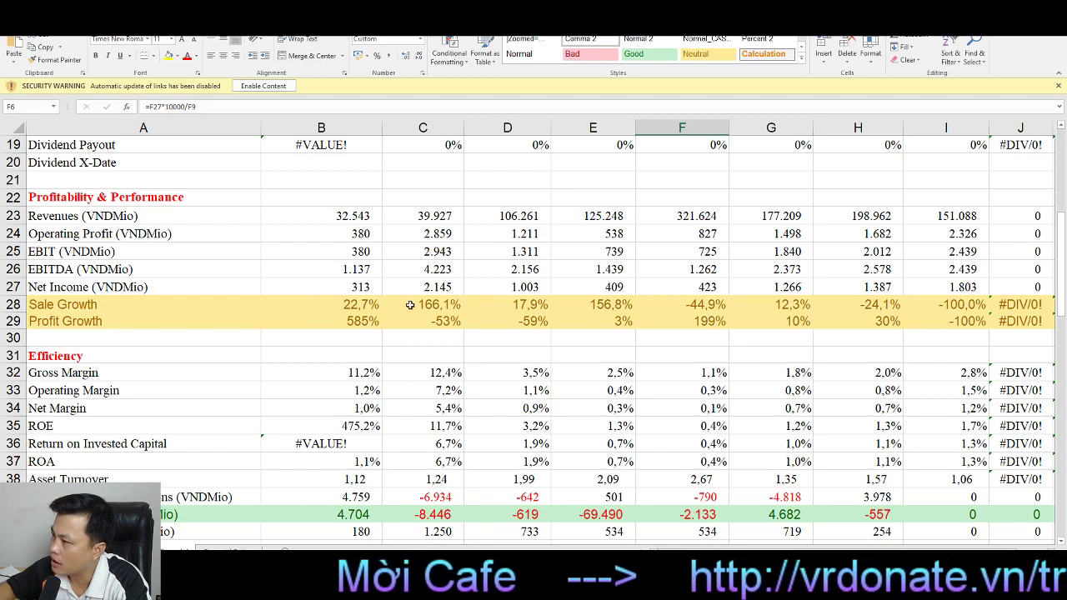
pyautogui.click(615, 306)
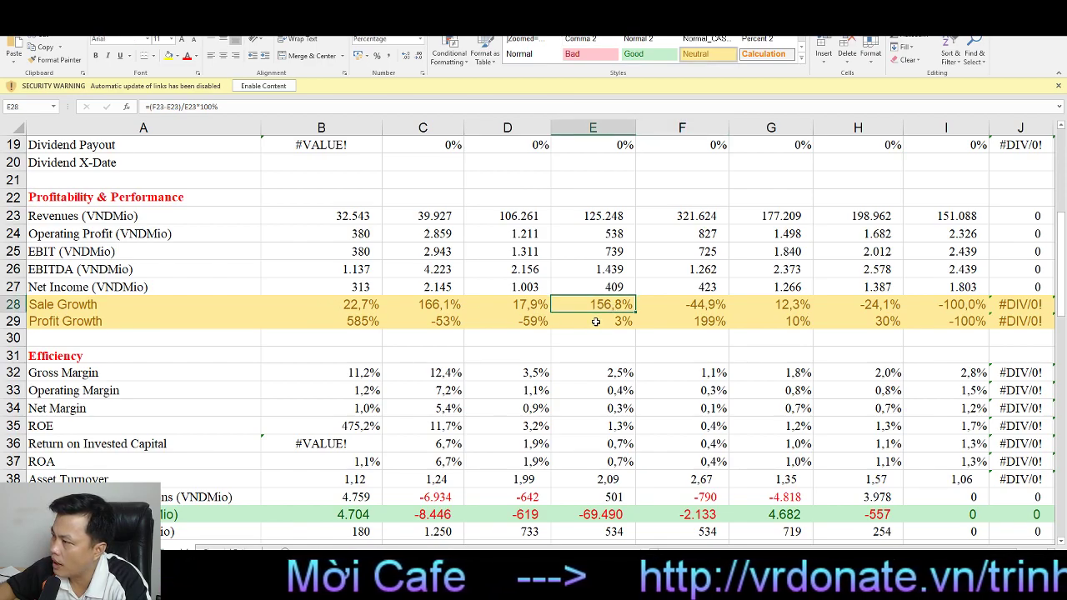
pyautogui.scroll(6, 621, 346)
pyautogui.scroll(-4, 621, 346)
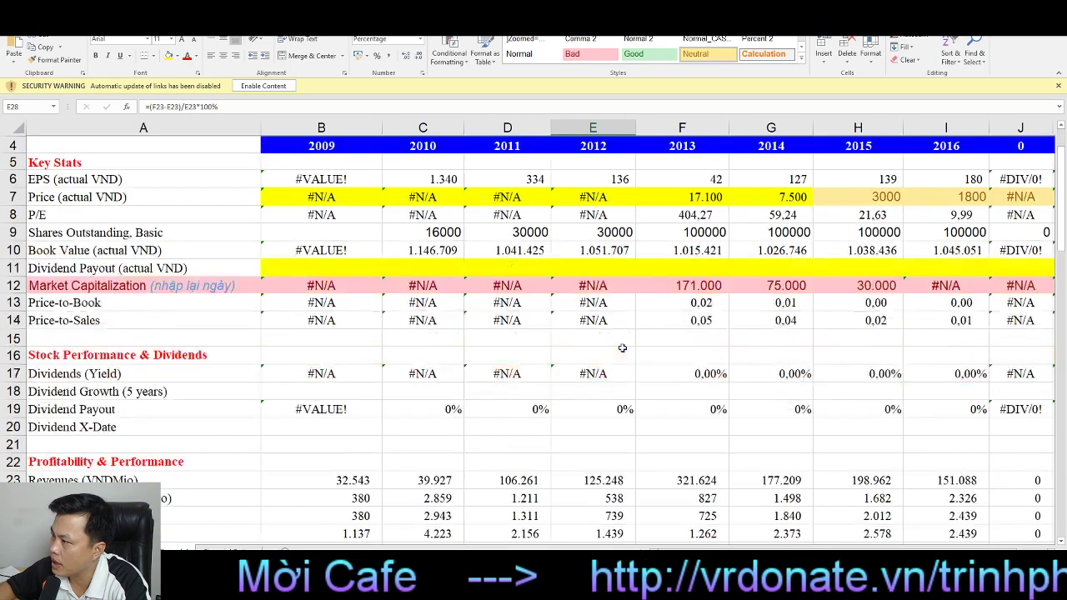
pyautogui.scroll(4, 621, 345)
pyautogui.scroll(-6, 621, 345)
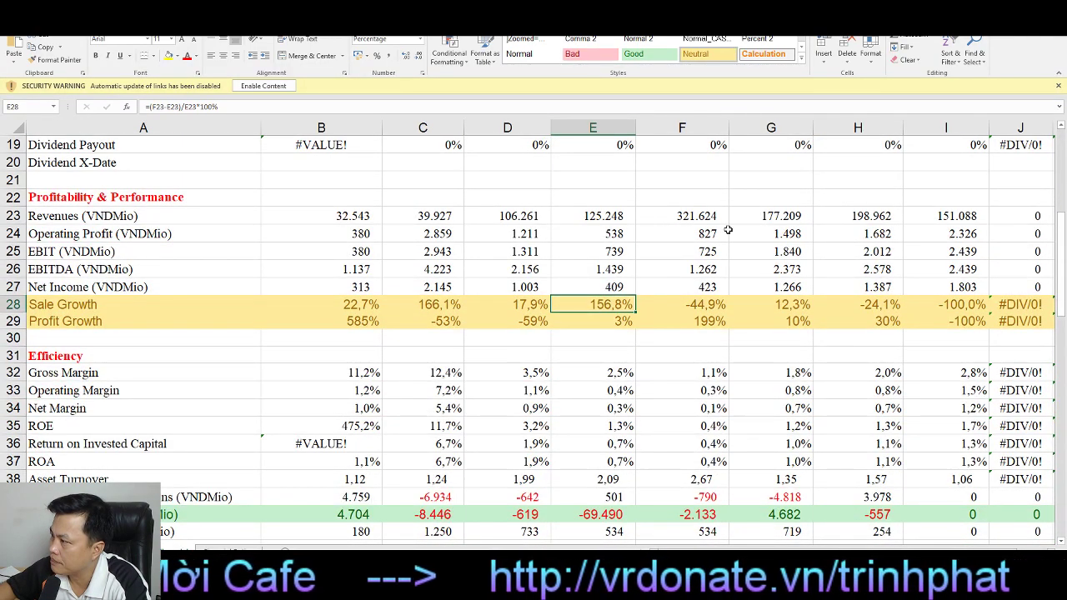
pyautogui.click(684, 215)
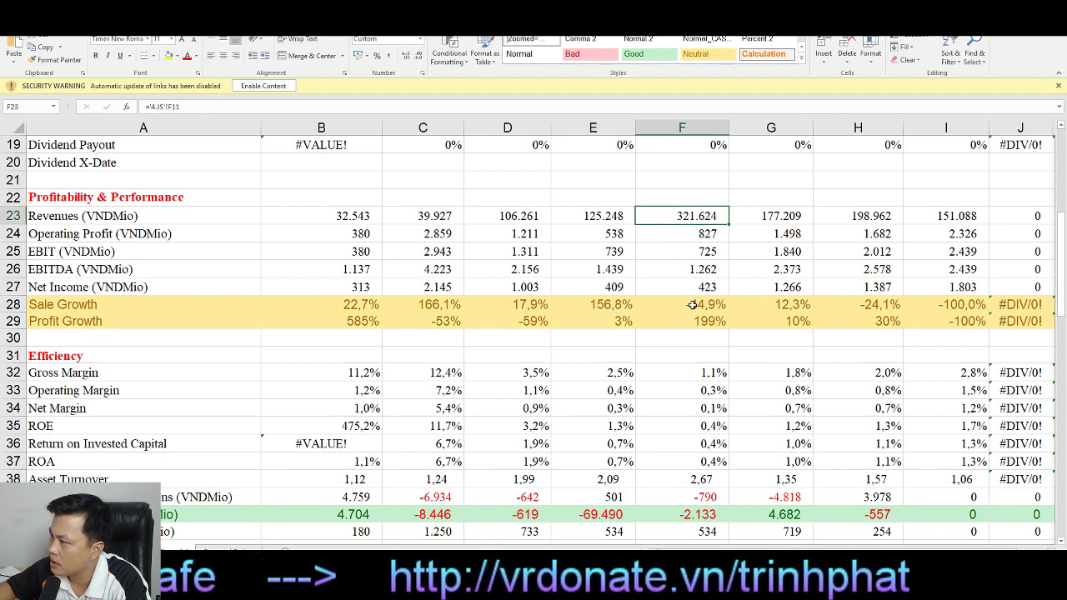
# Step: Compare asa's revenues for 2014, 2015 and 2016 in the Profitability & Performance section
pyautogui.click(768, 215)
pyautogui.click(843, 215)
pyautogui.click(908, 217)
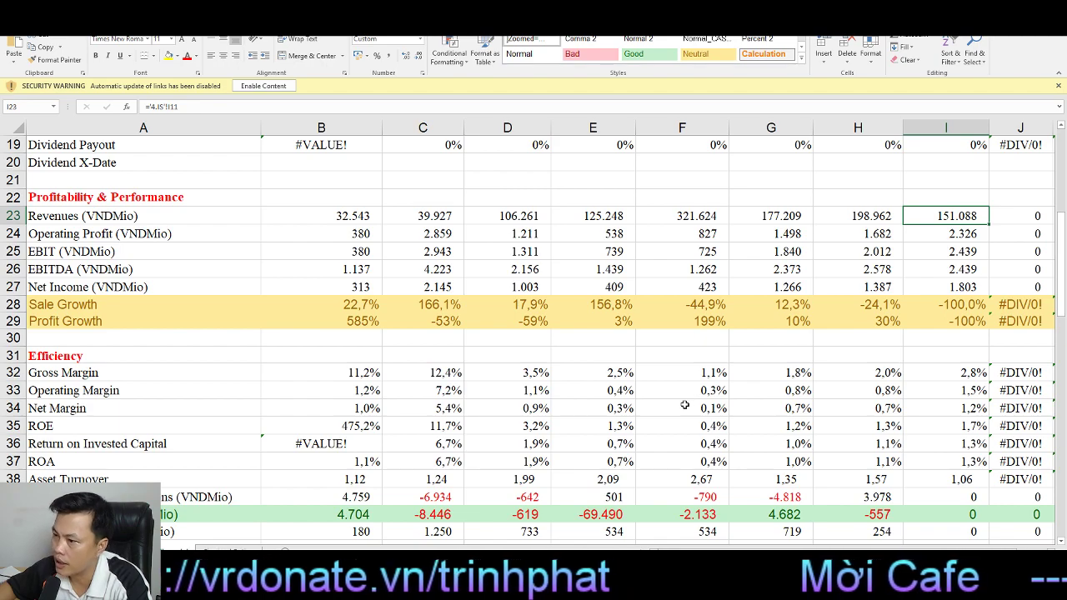
pyautogui.scroll(-2, 688, 404)
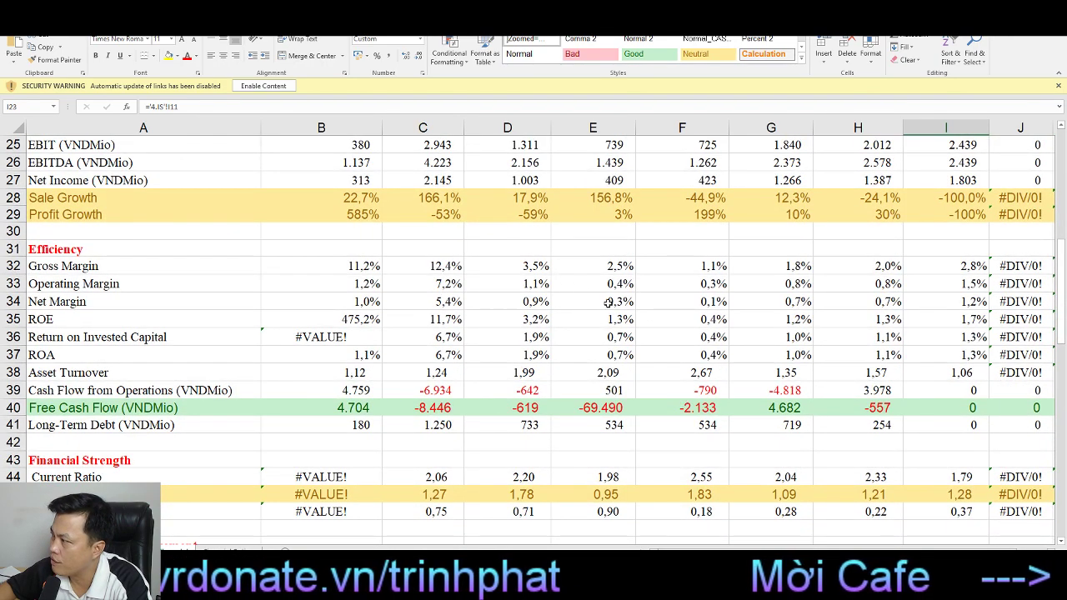
pyautogui.scroll(4, 690, 320)
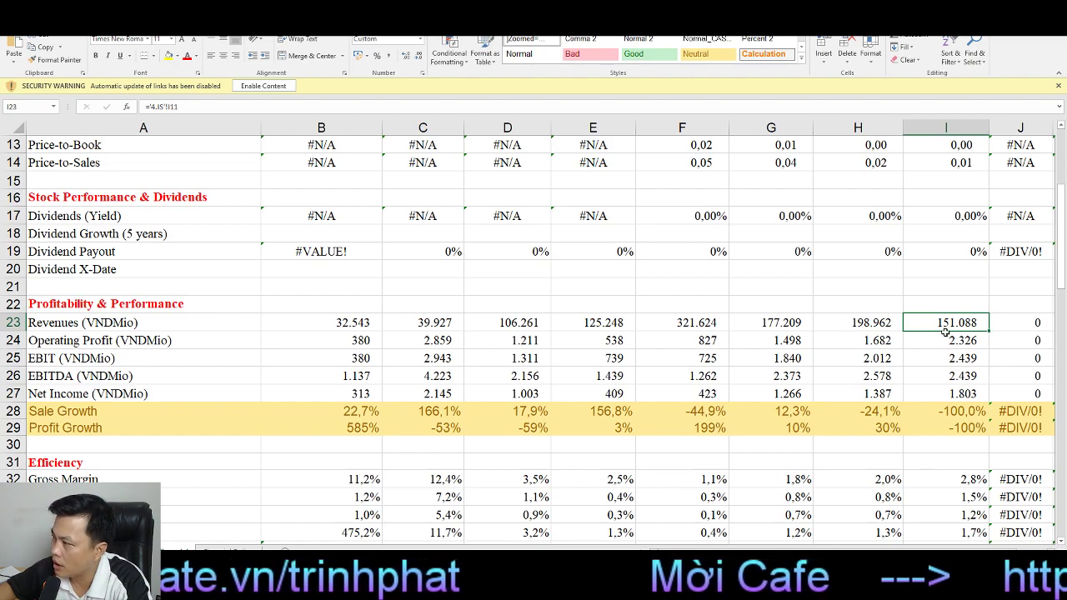
# Step: Check asa's 2015 sale growth and profit growth formulas against its net income for 2014 to 2016
pyautogui.click(877, 410)
pyautogui.click(871, 429)
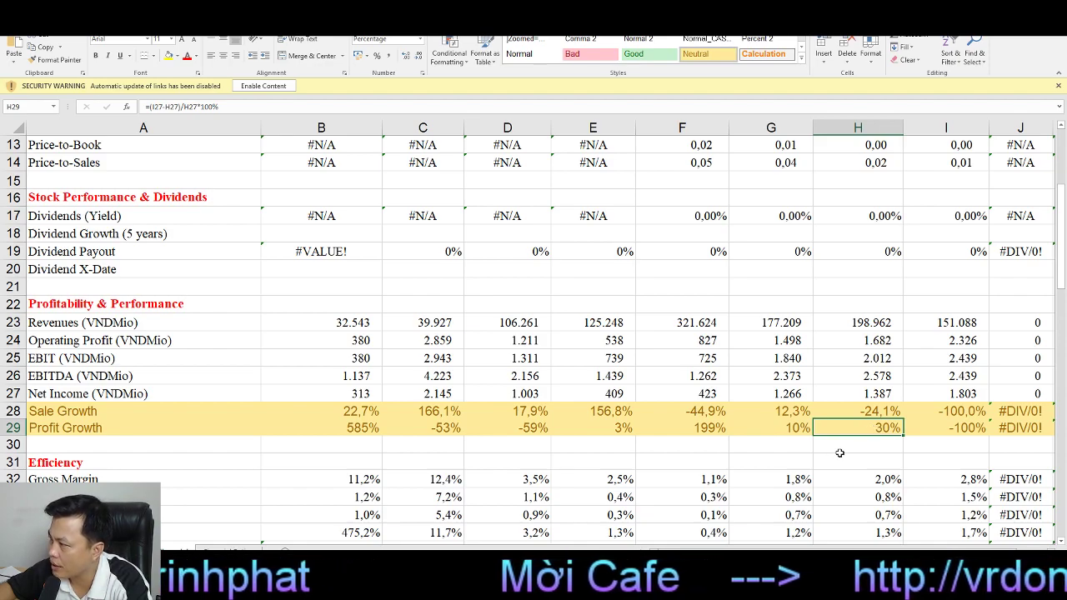
pyautogui.click(870, 394)
pyautogui.click(957, 393)
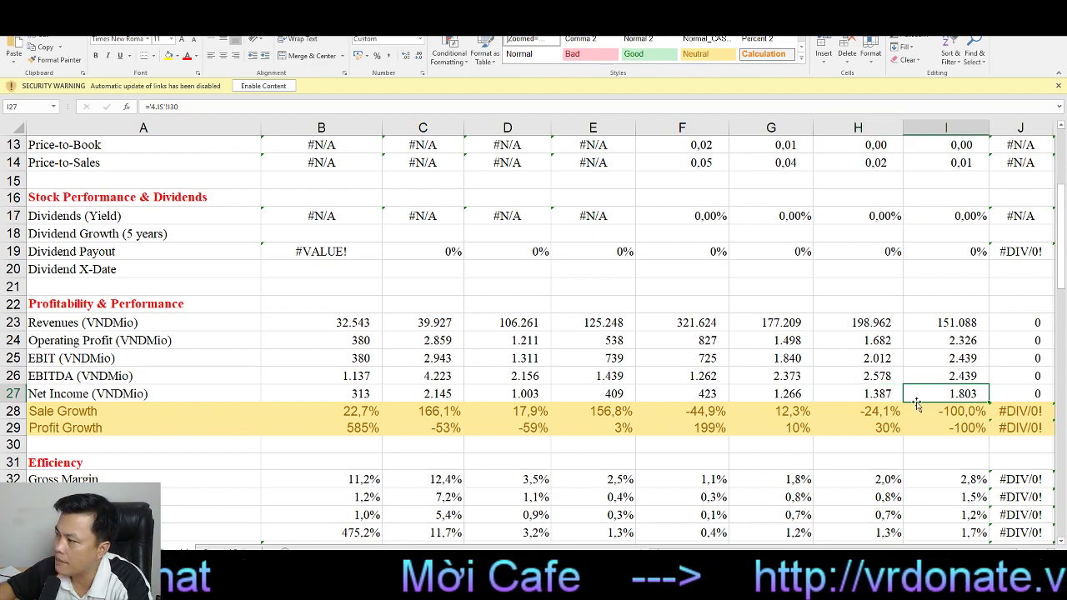
pyautogui.click(776, 396)
pyautogui.press('Right')
pyautogui.press('Right')
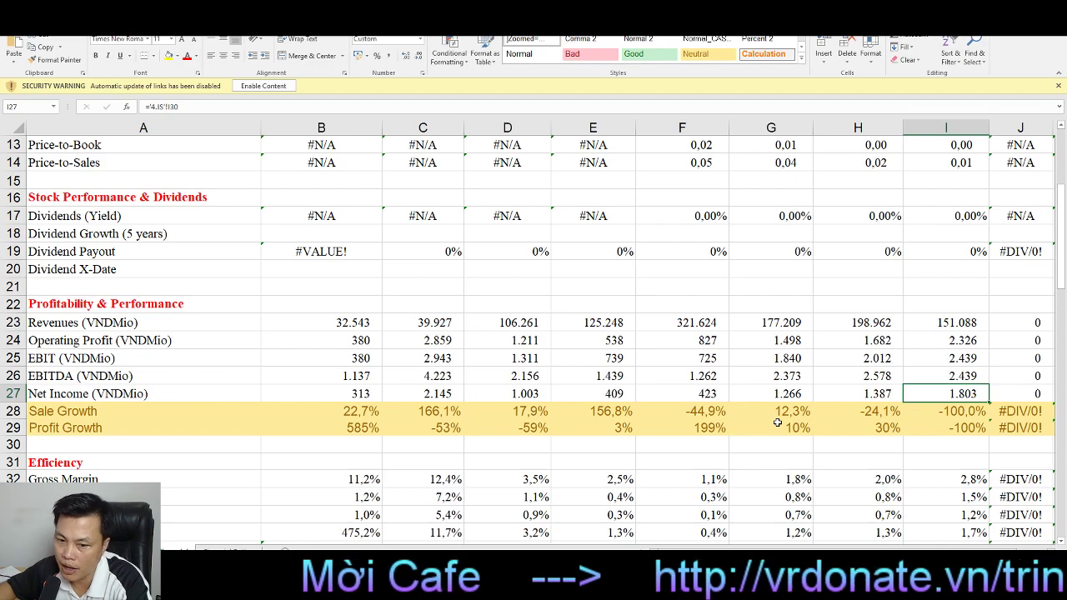
# Step: Inspect asa's 2016 quick ratio and total debt/equity formulas in the Financial Strength section
pyautogui.scroll(-2, 777, 422)
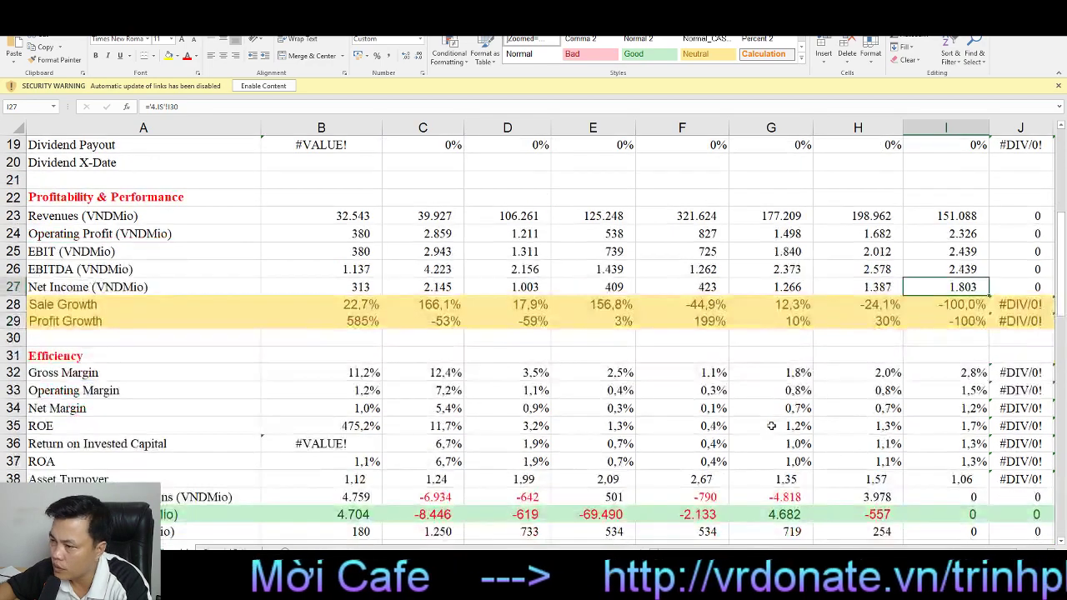
pyautogui.scroll(-1, 767, 425)
pyautogui.scroll(-1, 767, 425)
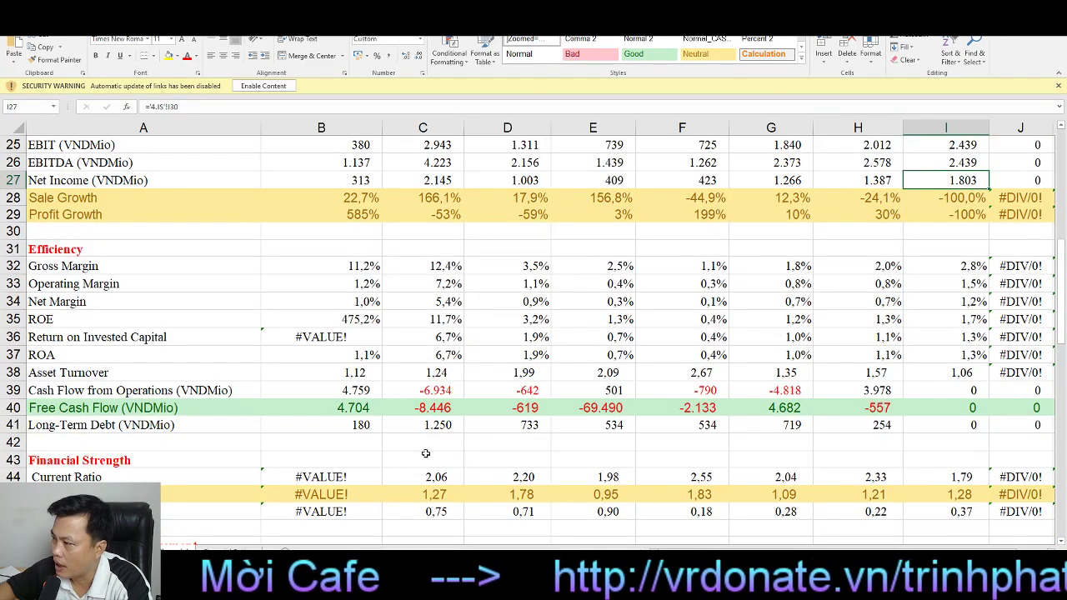
pyautogui.scroll(-2, 707, 442)
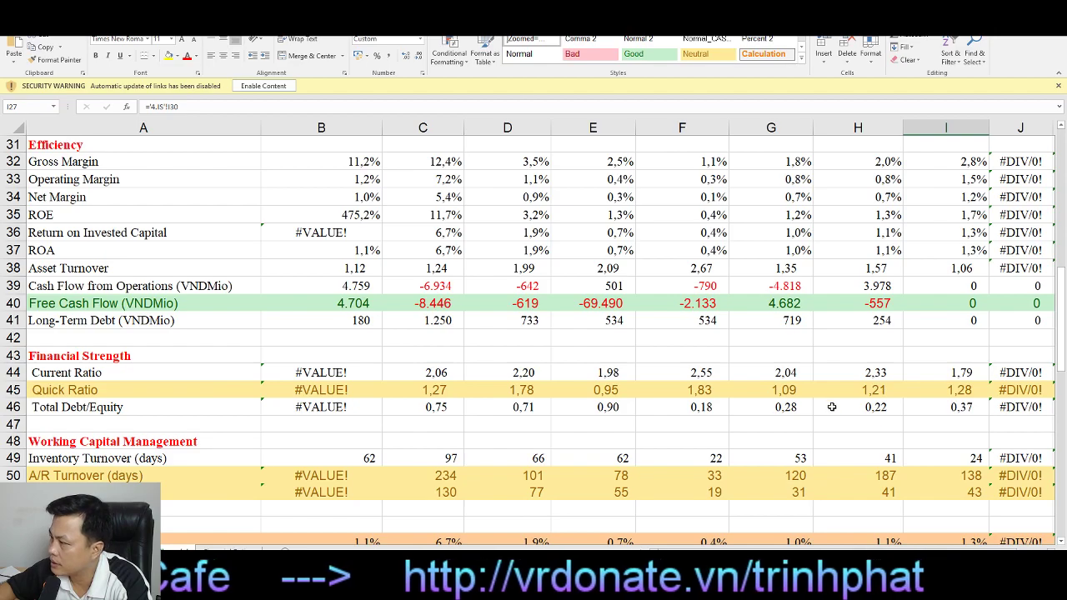
pyautogui.click(942, 400)
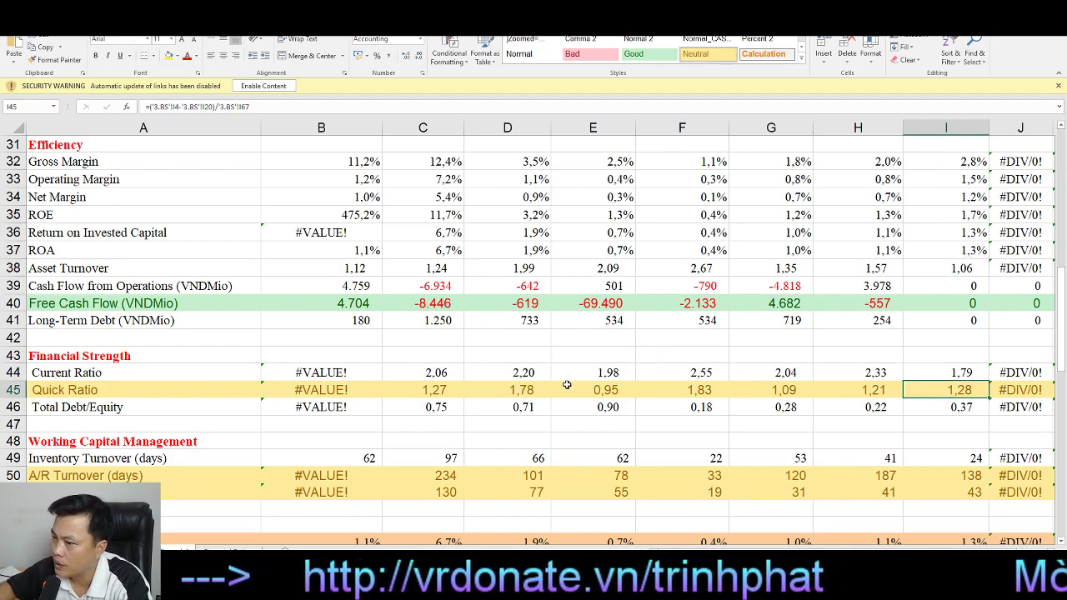
pyautogui.click(924, 411)
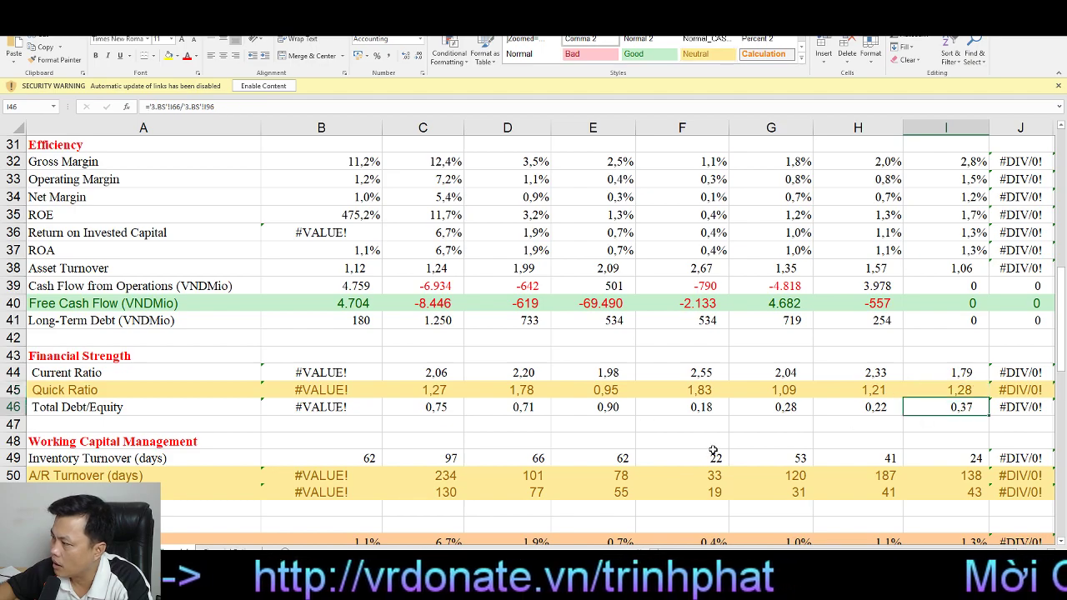
# Step: Examine asa's 2016 inventory turnover and A/R turnover days in the Working Capital Management section
pyautogui.scroll(-2, 713, 451)
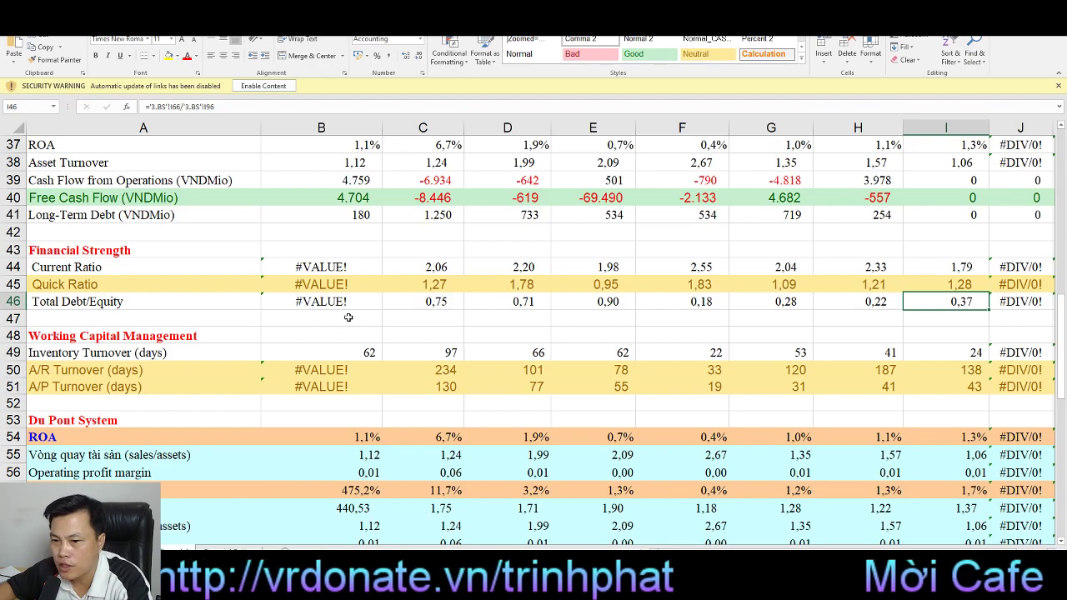
pyautogui.click(52, 372)
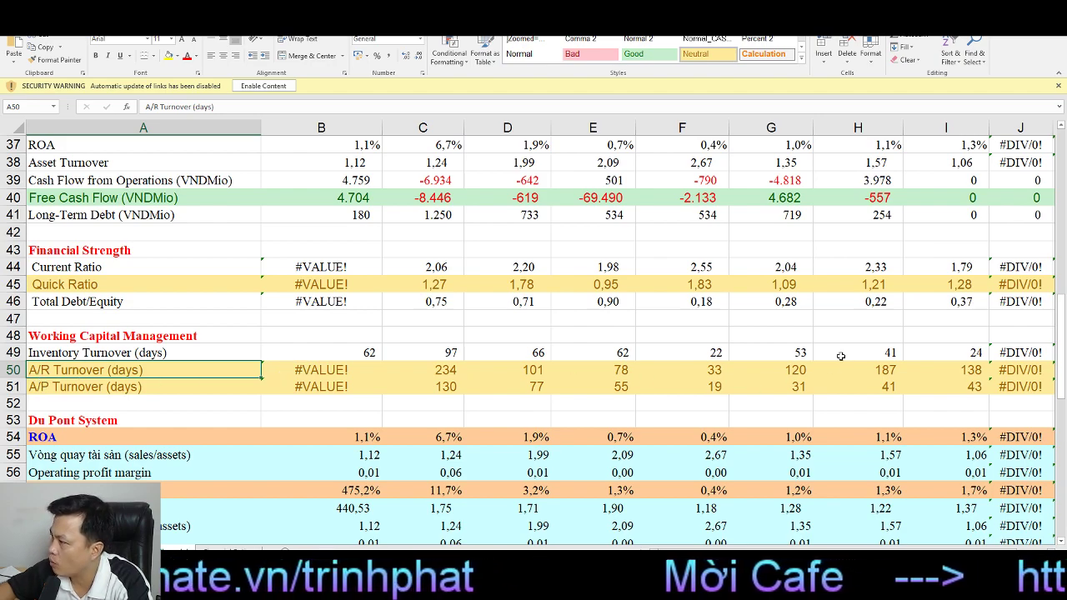
pyautogui.click(929, 354)
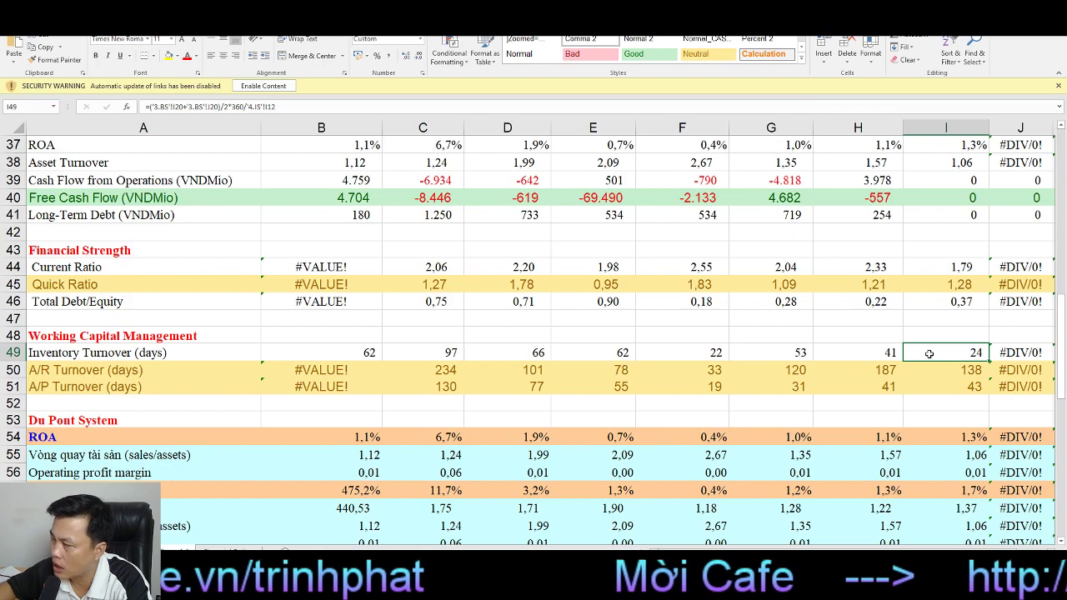
pyautogui.click(925, 366)
pyautogui.click(930, 353)
pyautogui.click(942, 373)
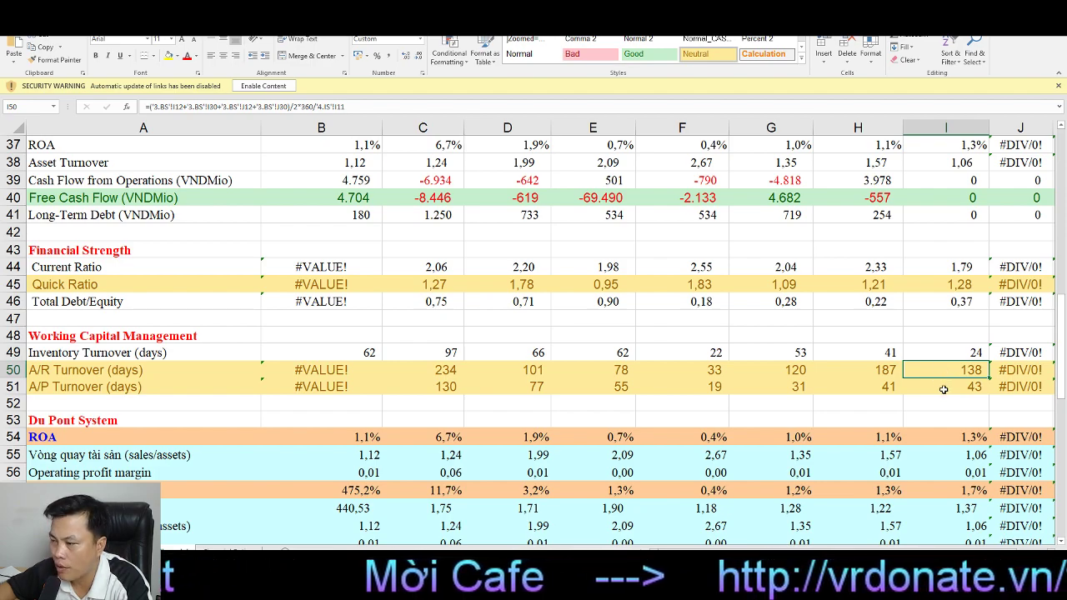
# Step: Check asa's 2013 inventory and A/R turnover days, plus its 2016 A/P turnover days
pyautogui.click(692, 376)
pyautogui.click(692, 351)
pyautogui.click(698, 369)
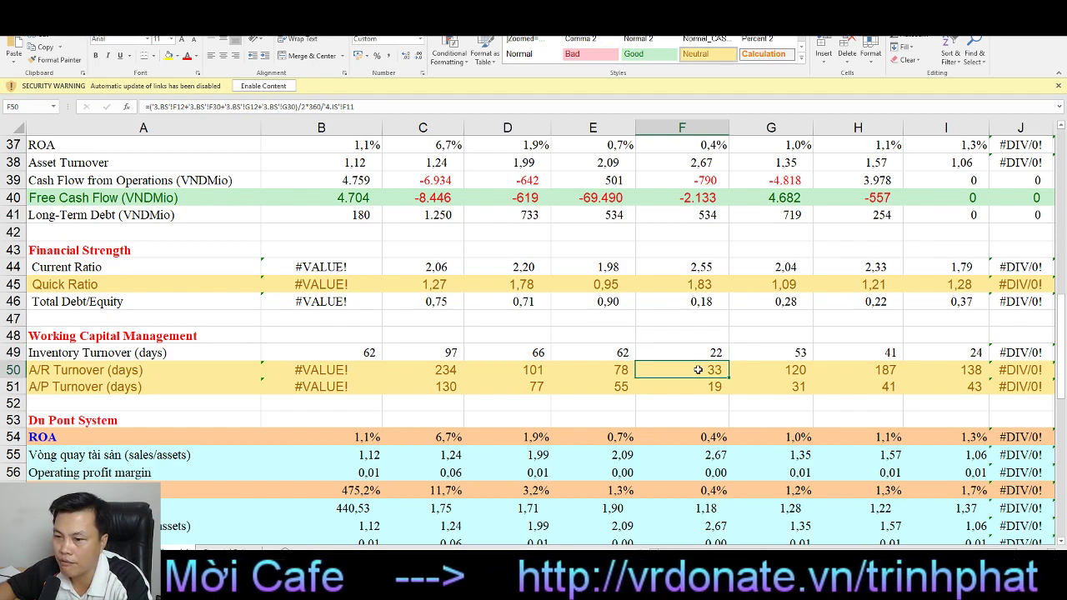
pyautogui.click(980, 388)
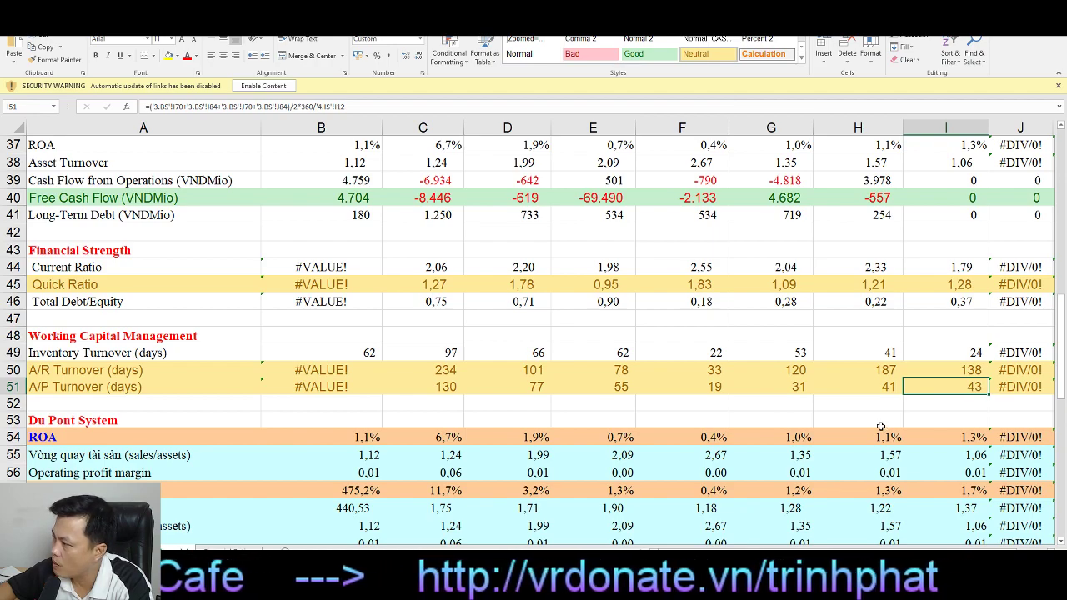
# Step: Inspect asa's 2016 ROA breakdown in the Du Pont System section, covering asset turnover and operating profit margin
pyautogui.scroll(-2, 669, 388)
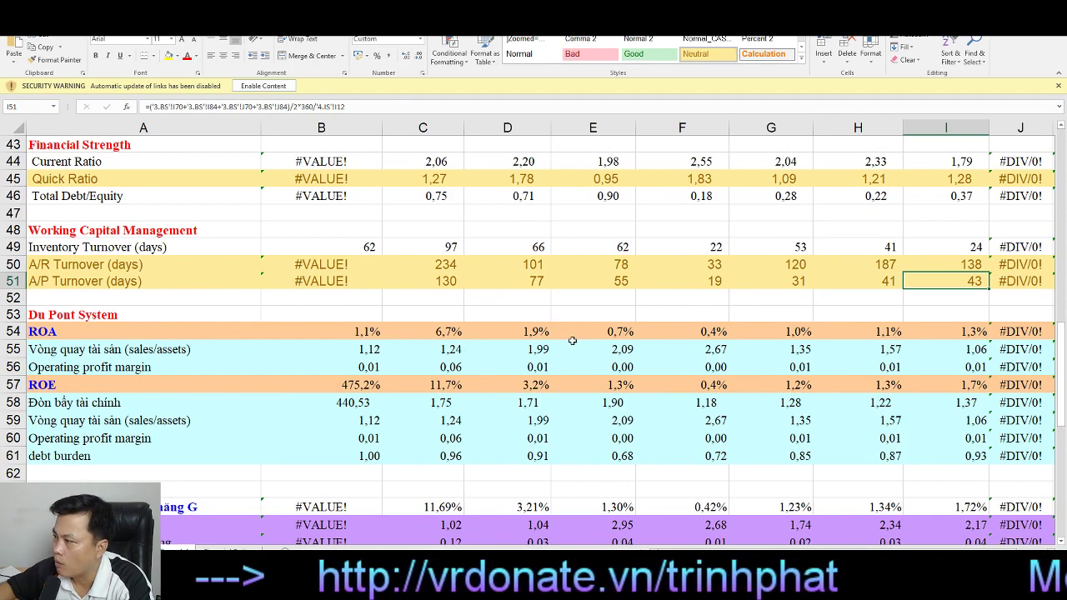
pyautogui.click(960, 333)
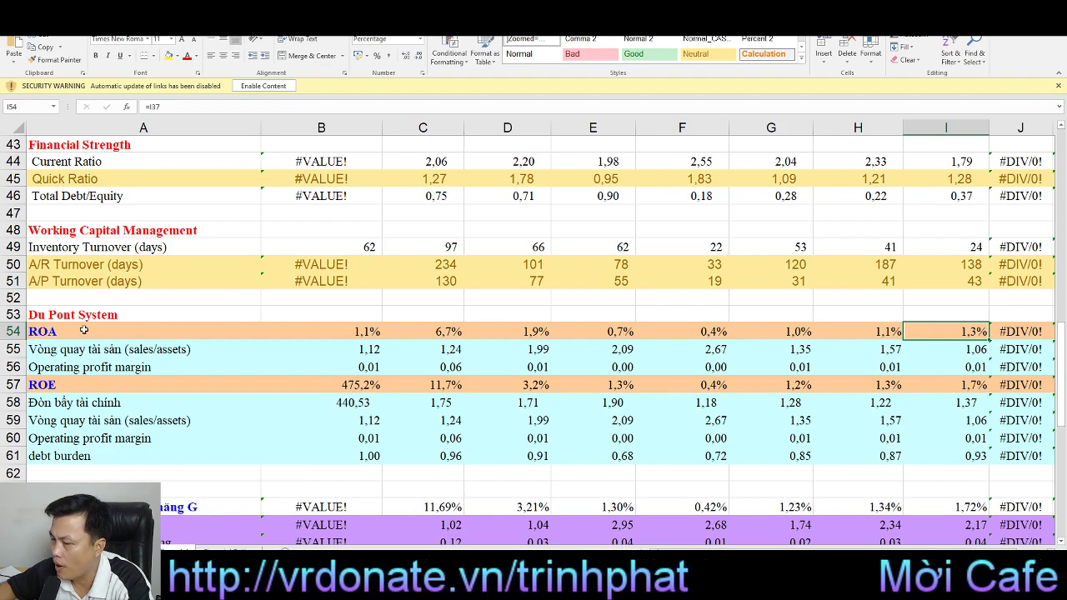
pyautogui.click(960, 352)
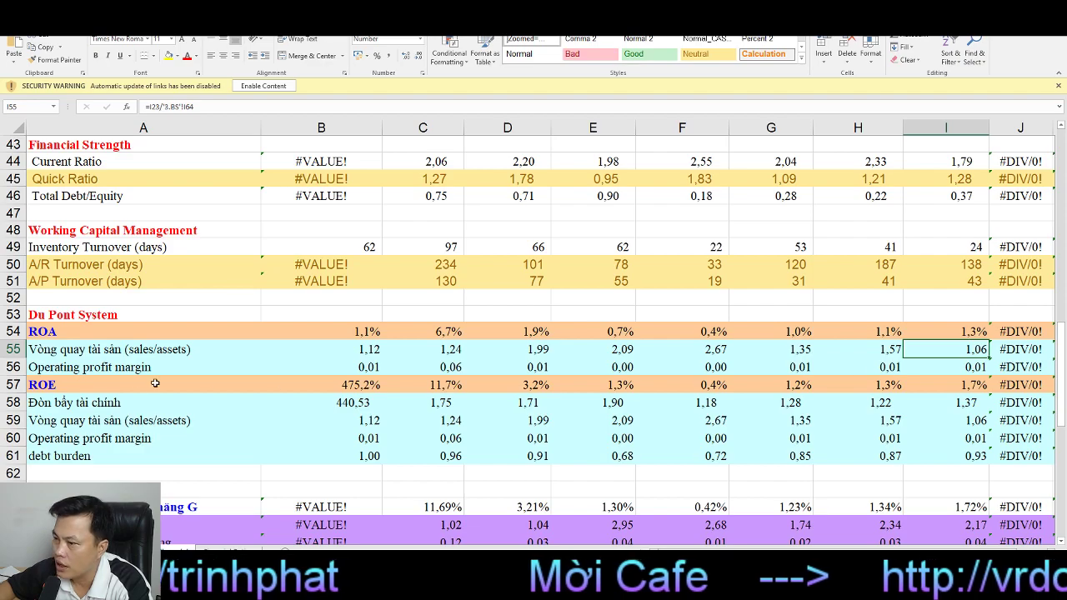
pyautogui.click(975, 369)
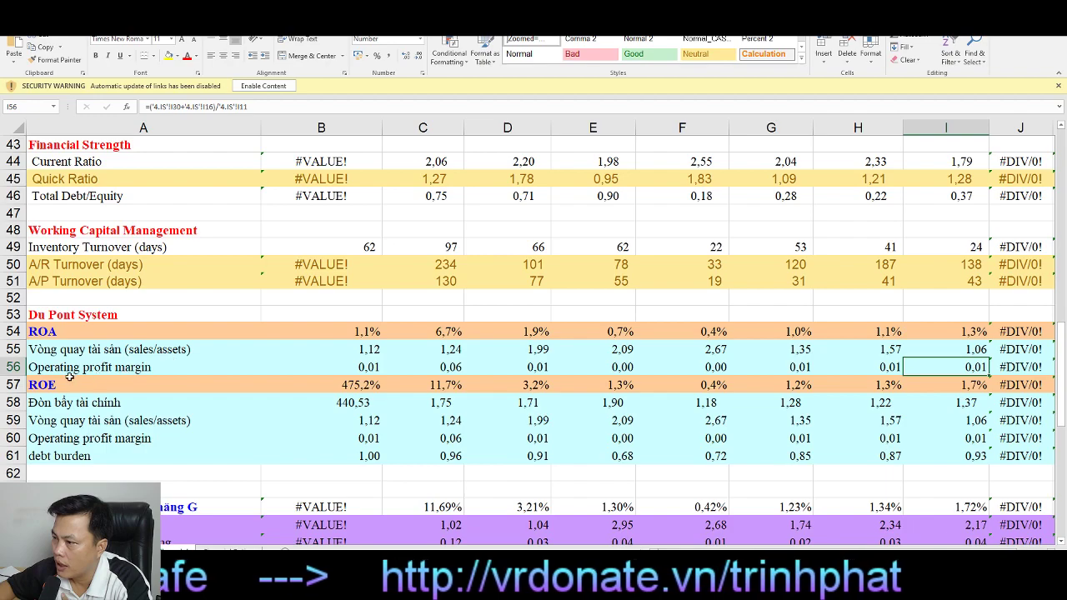
# Step: Inspect asa's 2016 Du Pont ROE with its asset turnover, and compare its financial leverage for 2015 and 2016
pyautogui.click(960, 390)
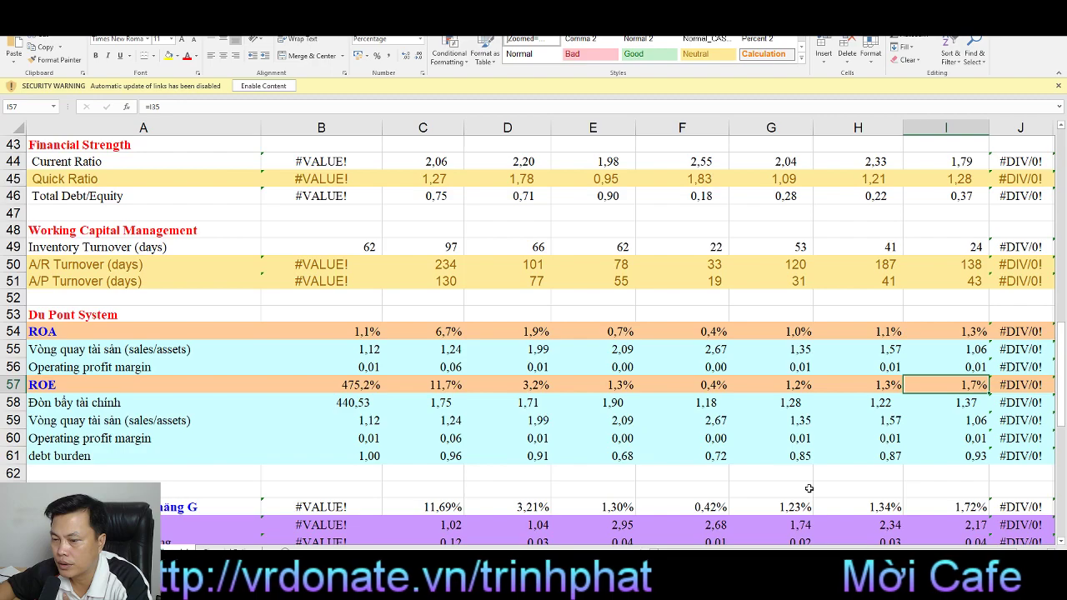
pyautogui.click(949, 400)
pyautogui.click(876, 405)
pyautogui.click(954, 404)
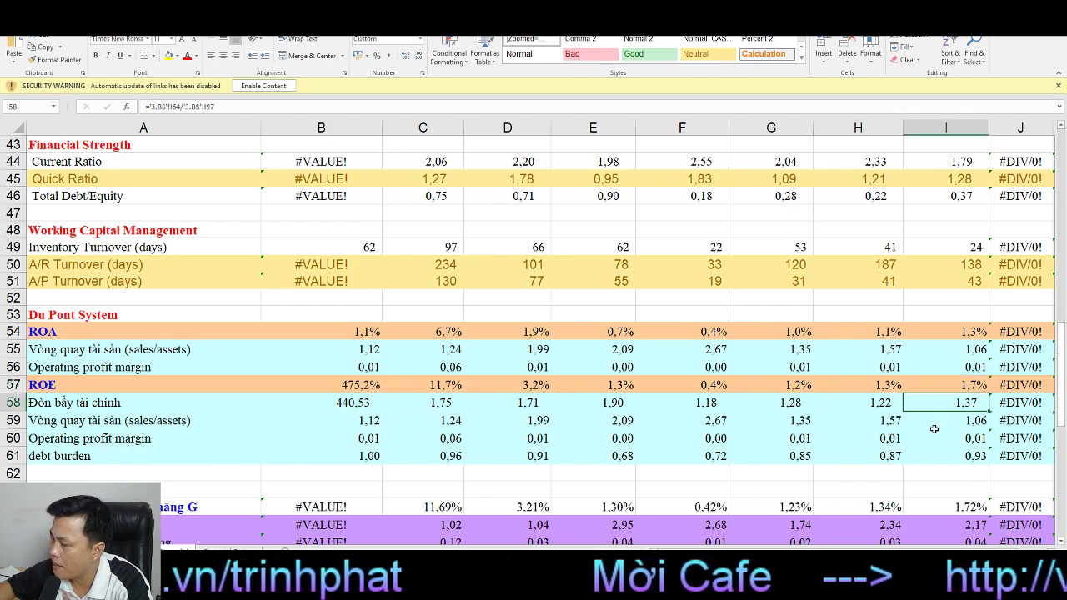
pyautogui.click(936, 422)
# Step: Examine asa's 2016 asset structure ratios and its liabilities and equity shares of total capital
pyautogui.scroll(-4, 892, 498)
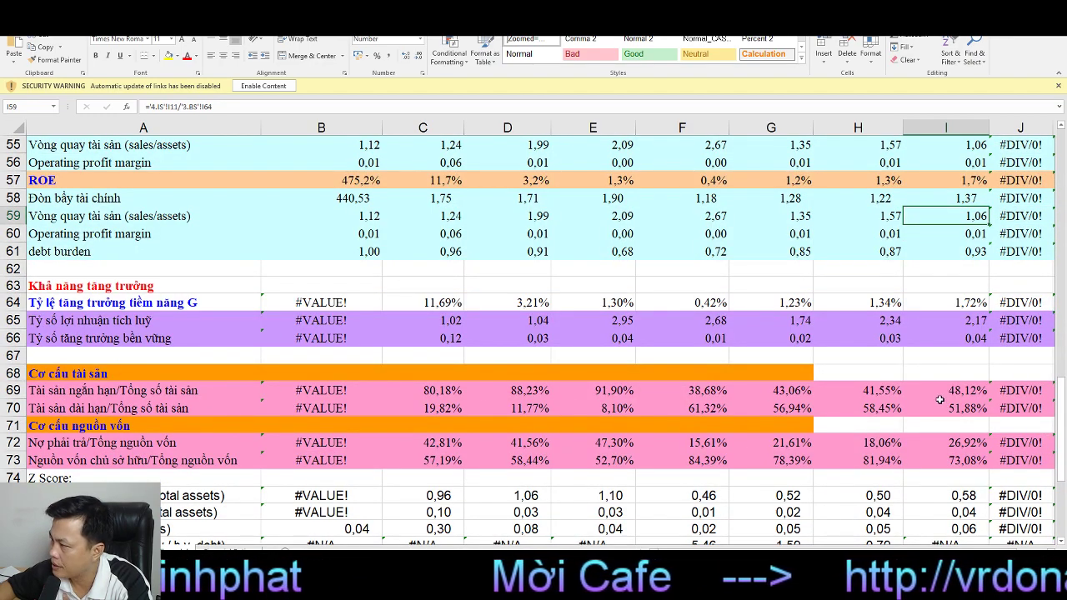
pyautogui.click(979, 397)
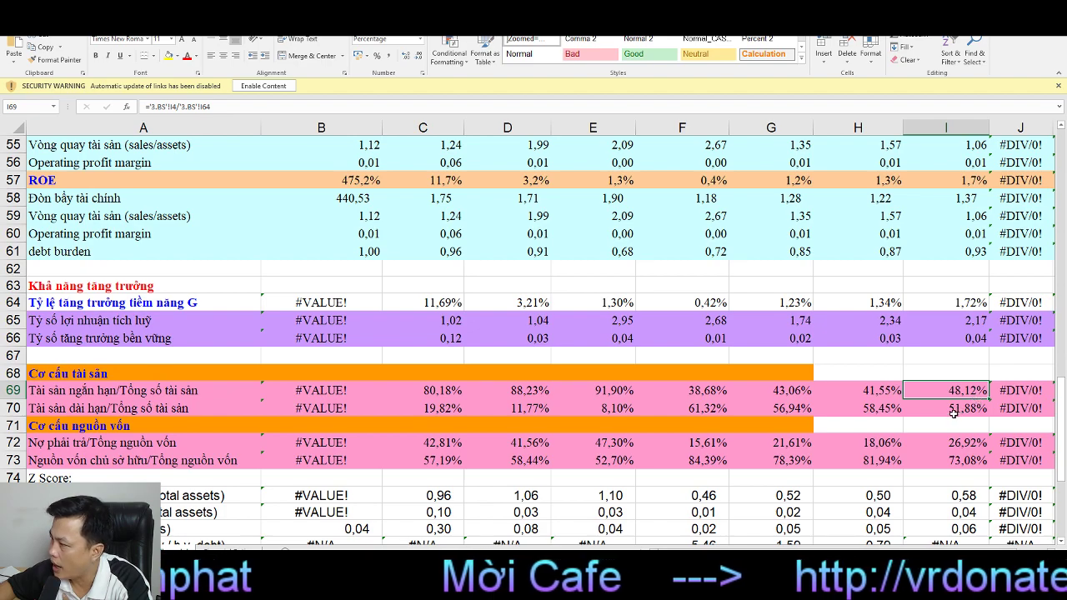
pyautogui.click(952, 401)
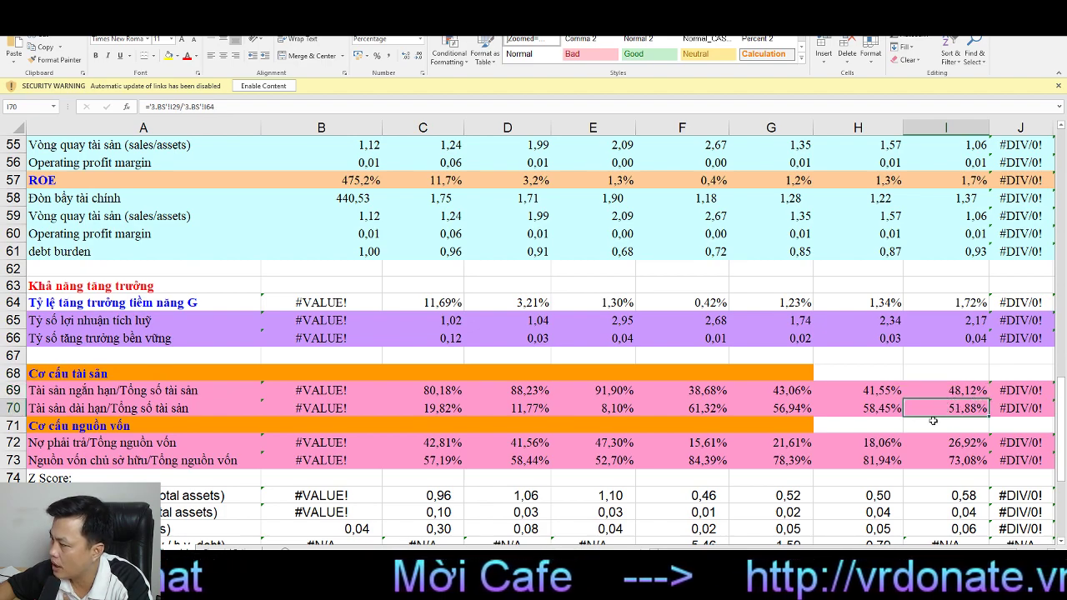
pyautogui.click(948, 450)
pyautogui.click(946, 465)
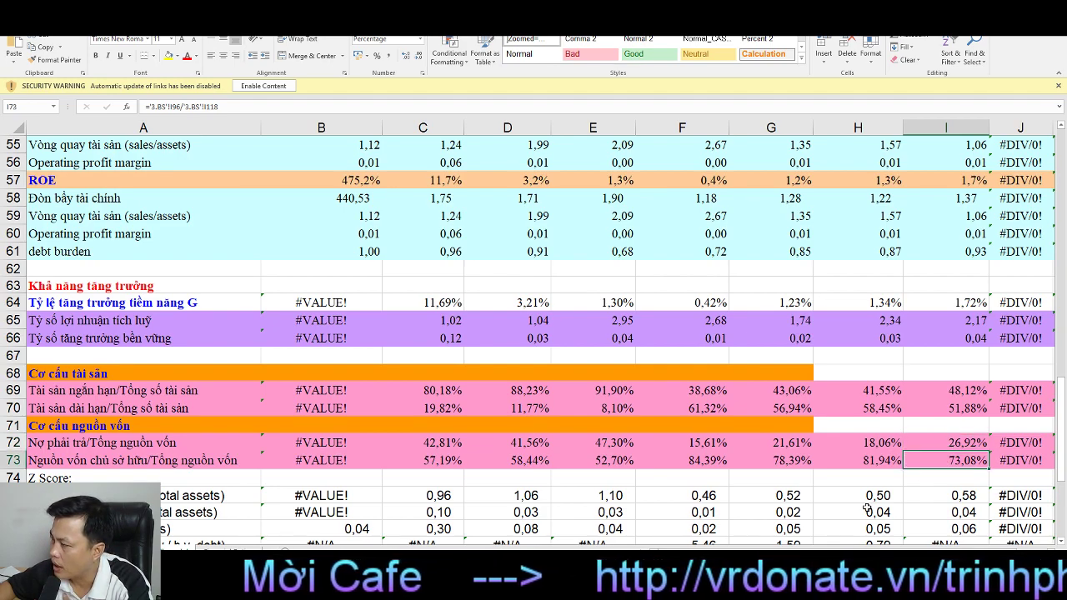
pyautogui.keyDown('shift'); pyautogui.click(941, 445); pyautogui.keyUp('shift')
pyautogui.click(939, 461)
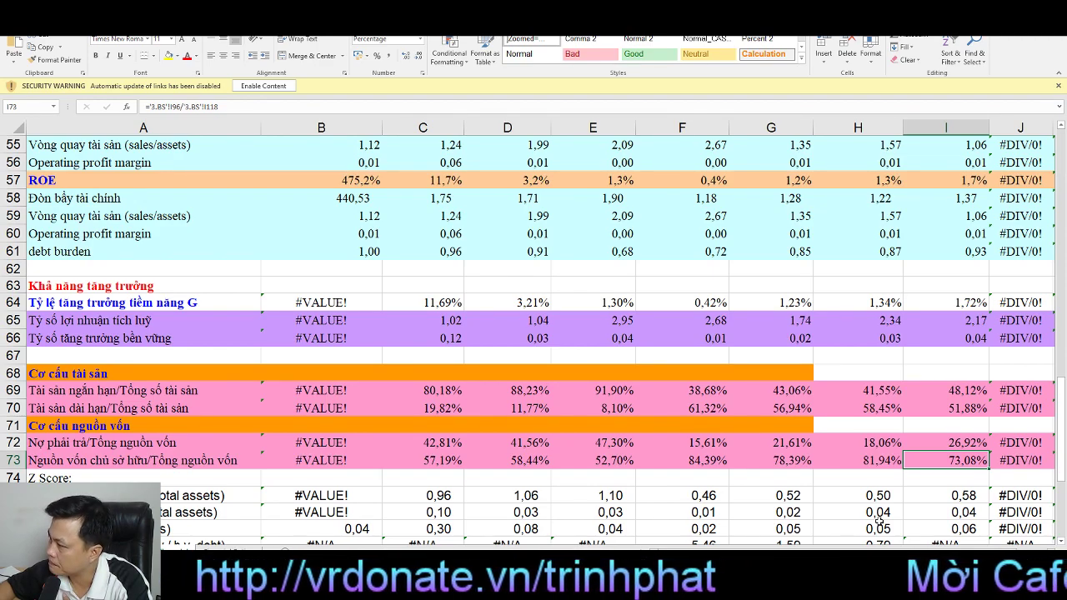
# Step: Compare asa's liabilities-to-total-capital ratio across 2014, 2015 and 2016
pyautogui.click(875, 444)
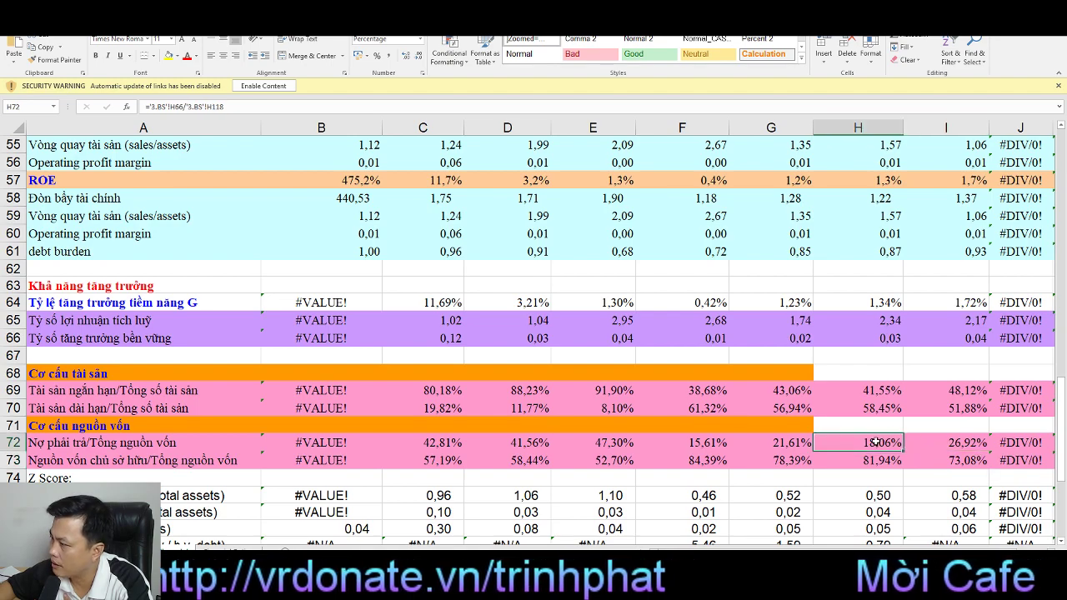
pyautogui.click(933, 441)
pyautogui.click(875, 444)
pyautogui.click(785, 442)
pyautogui.click(866, 443)
pyautogui.click(946, 443)
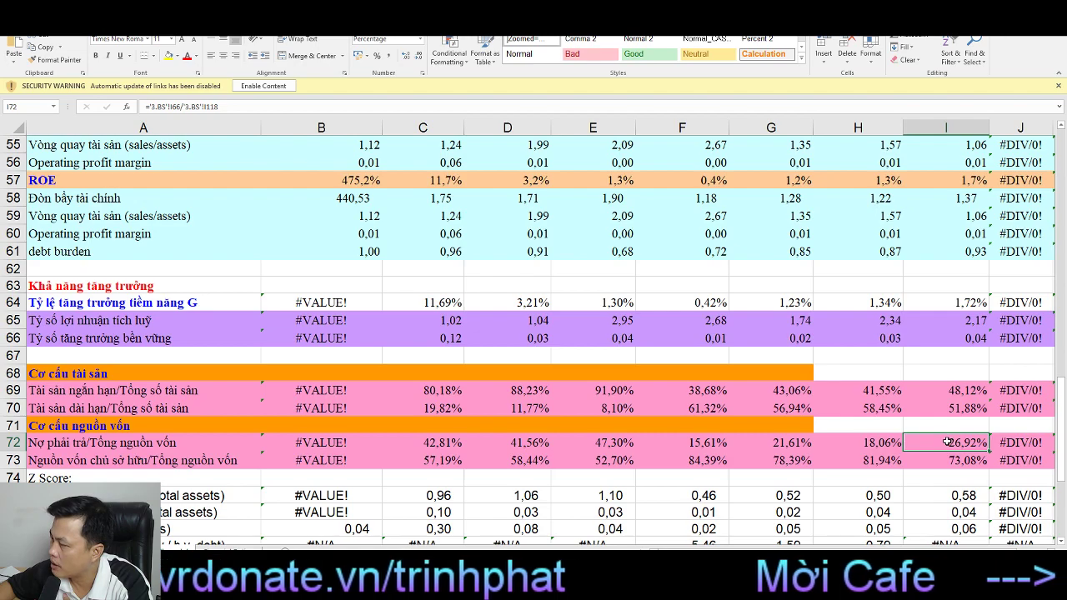
pyautogui.click(893, 444)
pyautogui.click(778, 445)
pyautogui.click(944, 442)
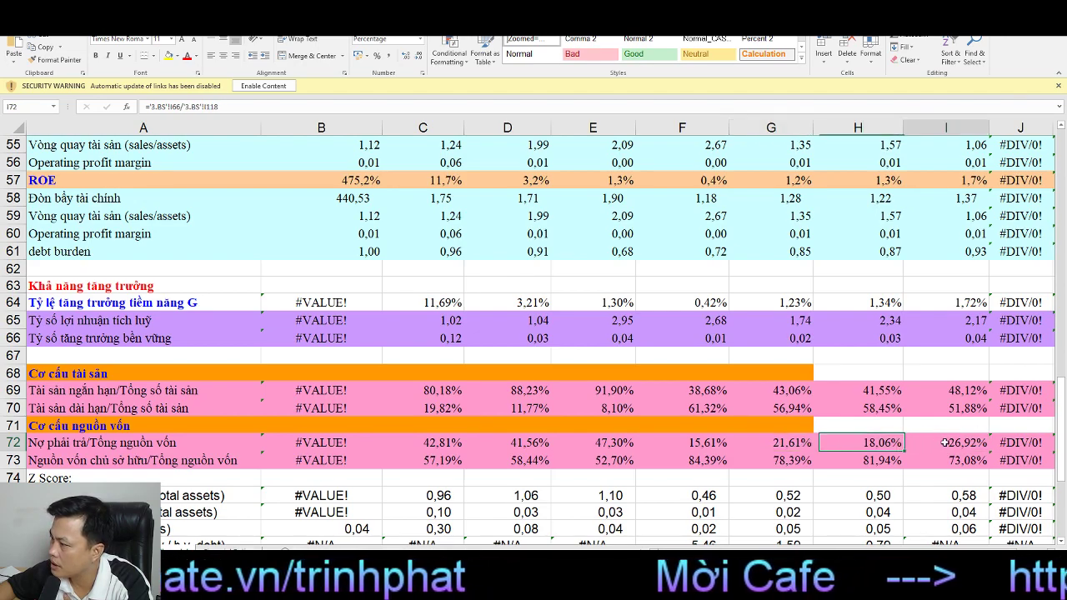
# Step: Trace asa's liabilities-to-total-capital ratio back from 2015 to 2011 and compare it with 2016
pyautogui.click(701, 440)
pyautogui.click(877, 447)
pyautogui.click(771, 443)
pyautogui.click(681, 442)
pyautogui.click(593, 442)
pyautogui.click(516, 440)
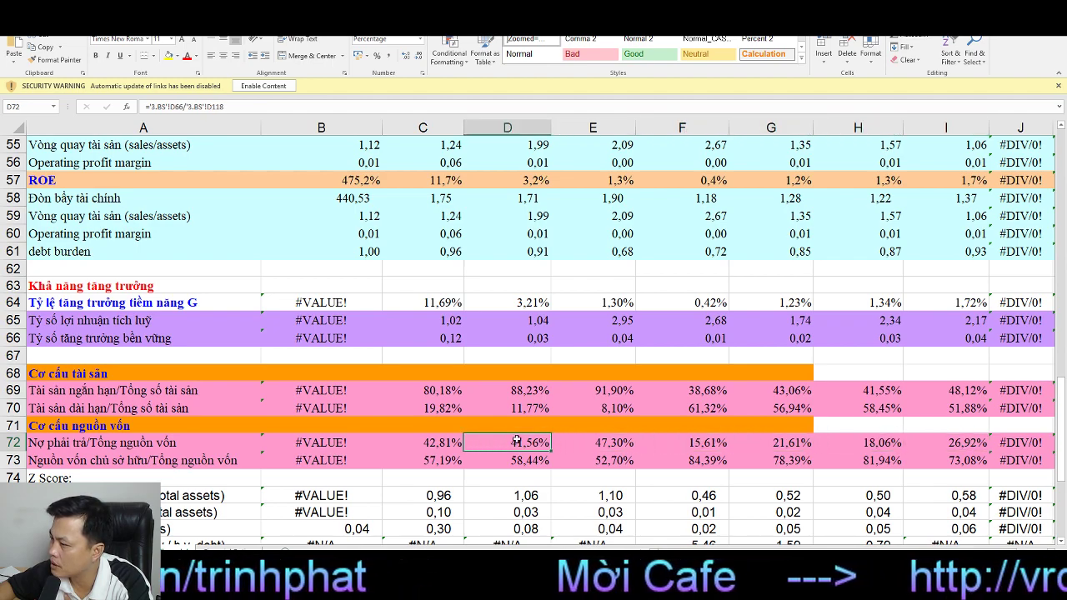
pyautogui.click(623, 438)
pyautogui.click(958, 439)
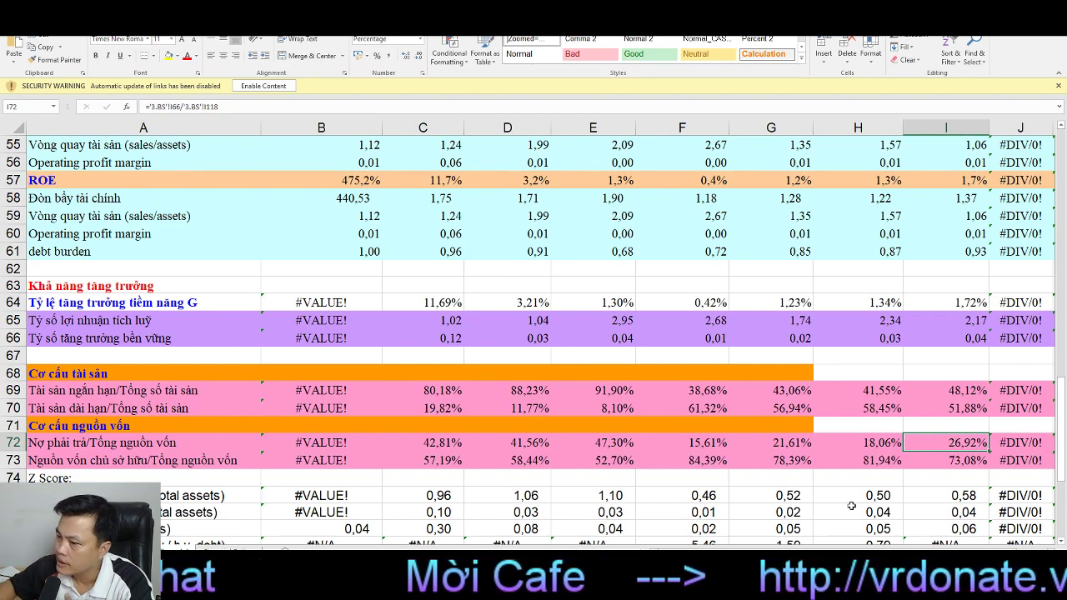
# Step: Look over asa's Z Score rows and the 2016 to 2018 market expectation table
pyautogui.scroll(-4, 842, 499)
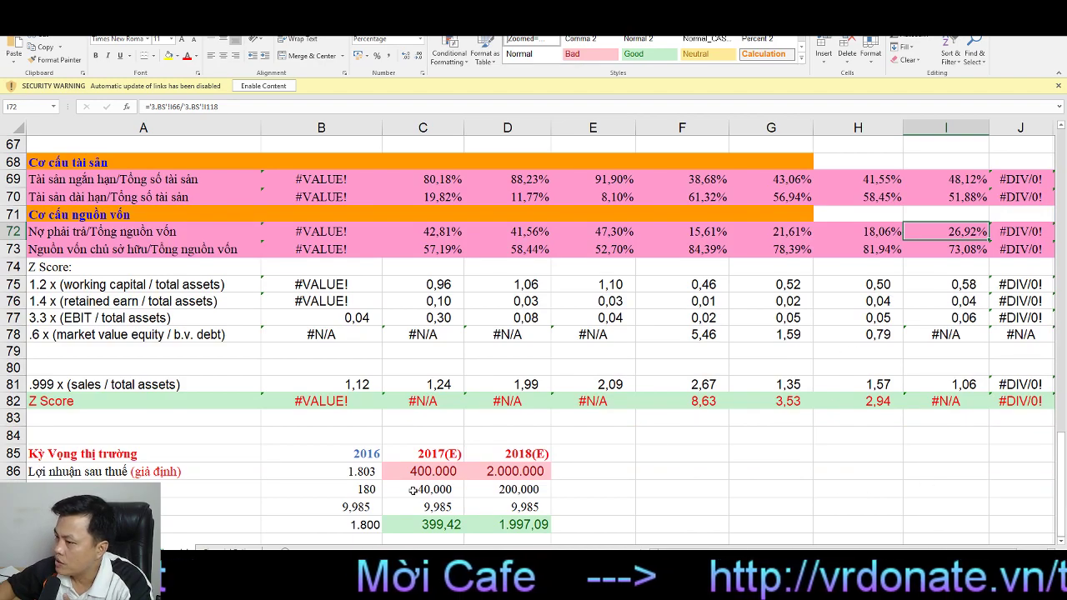
pyautogui.scroll(-2, 550, 488)
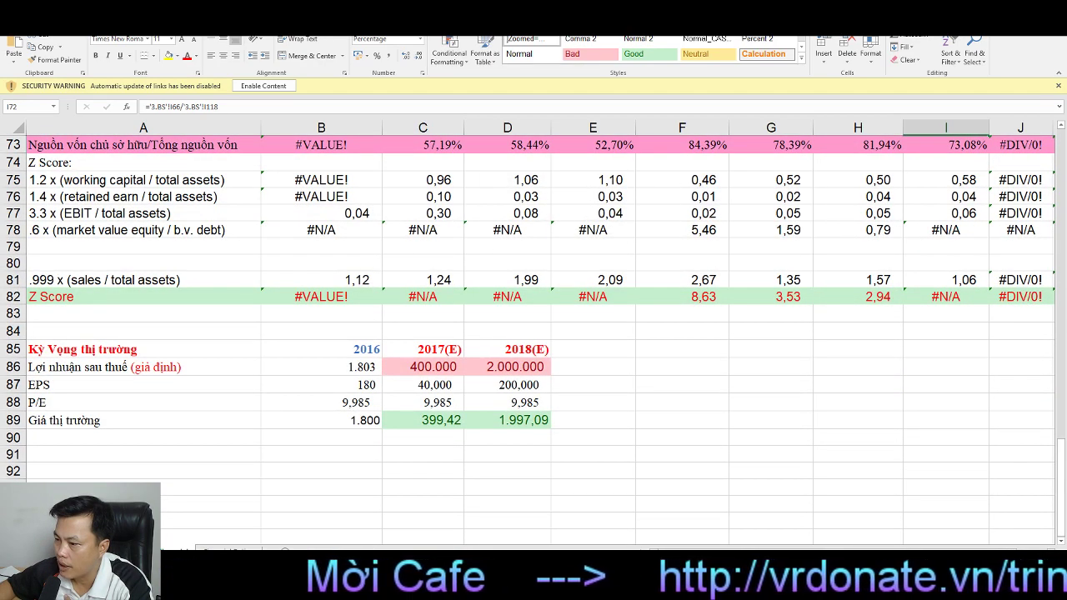
# Step: Compare asa's total business revenue from 2013 to 2016 on the income statement sheet
pyautogui.hotkey('ctrl', 'pageup')
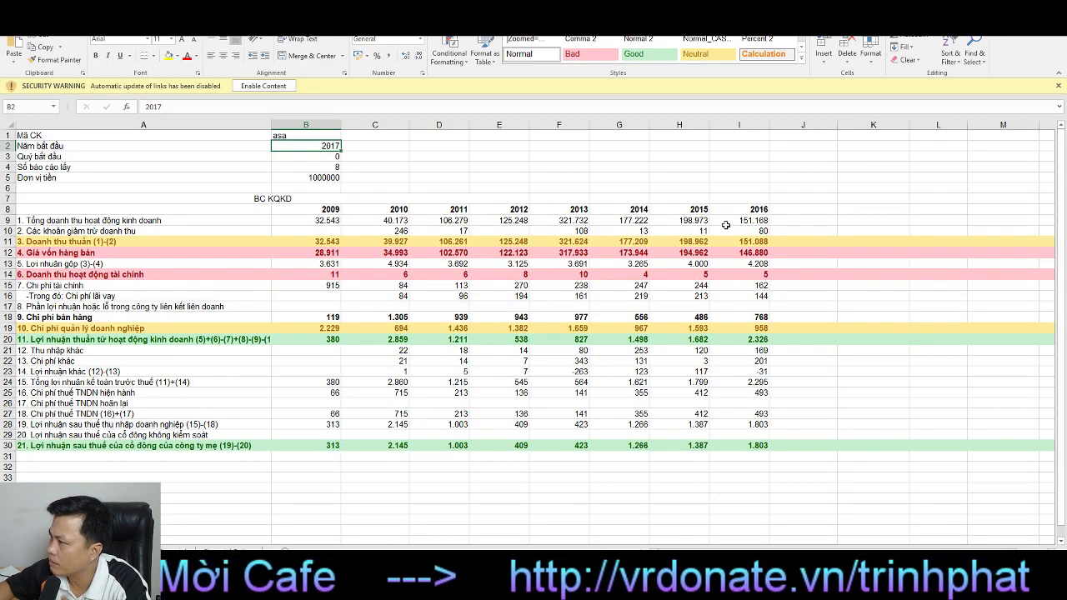
pyautogui.click(567, 222)
pyautogui.click(624, 220)
pyautogui.click(691, 220)
pyautogui.click(739, 222)
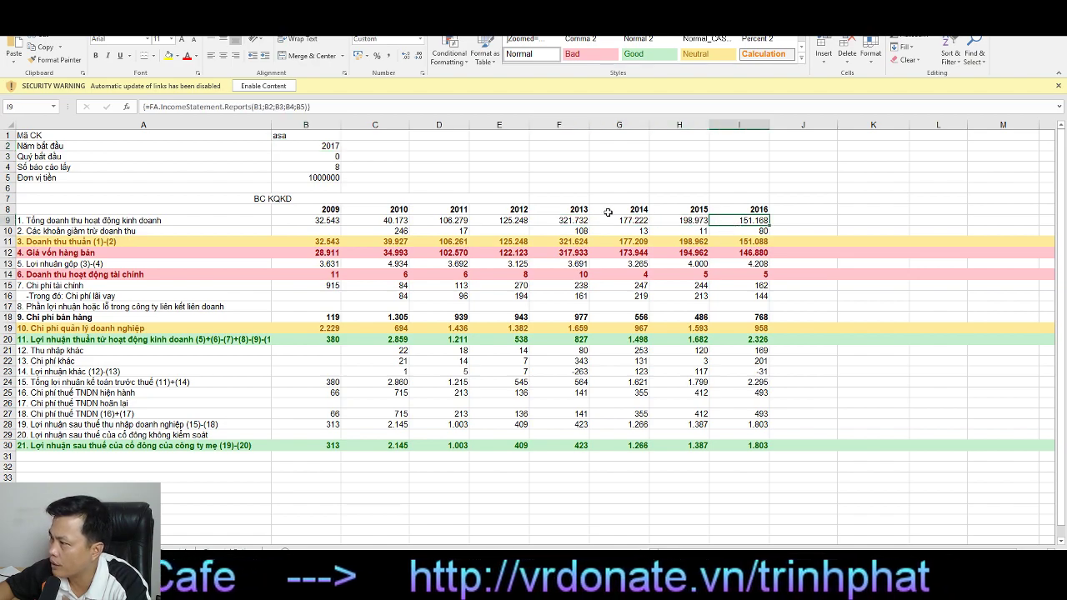
pyautogui.click(578, 220)
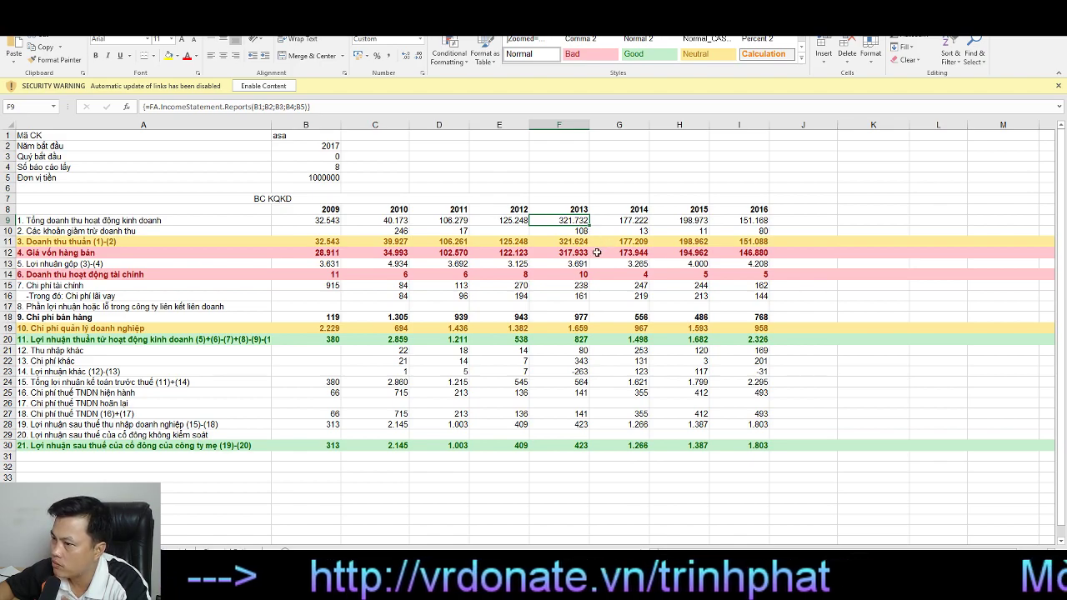
# Step: Trace asa's cost of goods sold across 2013, 2014, 2015 and 2016
pyautogui.click(569, 255)
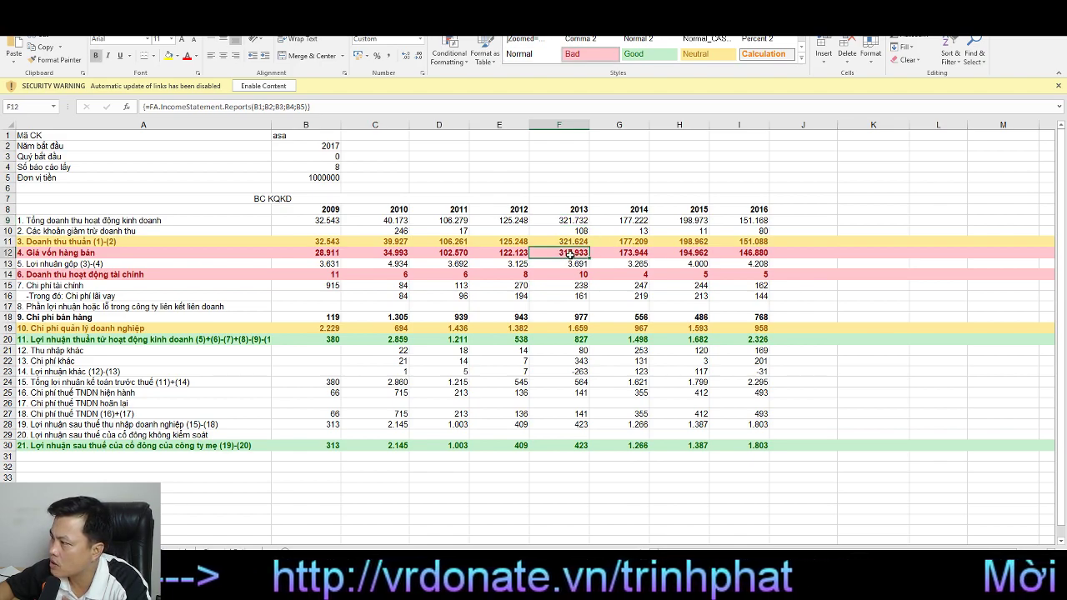
pyautogui.click(617, 253)
pyautogui.click(687, 253)
pyautogui.click(750, 255)
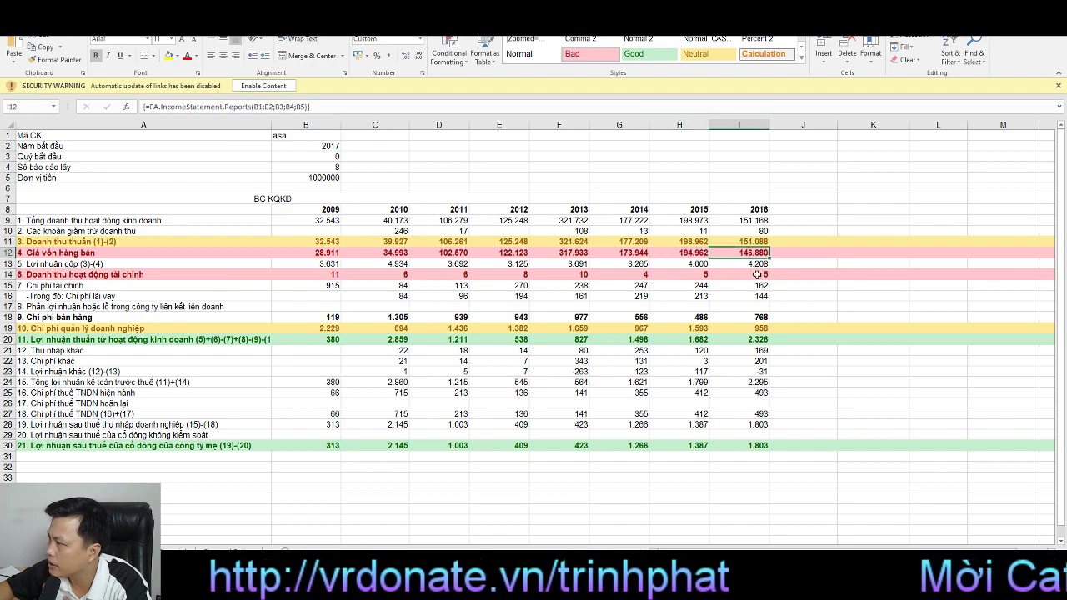
# Step: Compare asa's gross profit for 2014, 2015 and 2016, and recheck the 2013 cost of goods sold
pyautogui.click(681, 267)
pyautogui.click(621, 268)
pyautogui.press('Right')
pyautogui.press('Right')
pyautogui.click(602, 265)
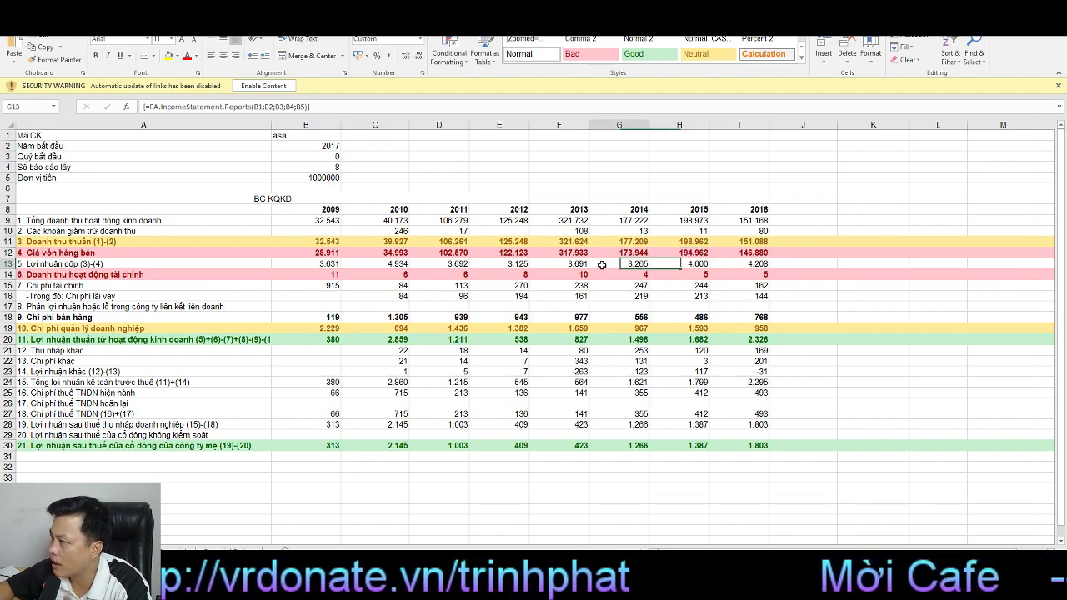
pyautogui.press('Left')
pyautogui.press('Right')
pyautogui.press('Right')
pyautogui.press('Right')
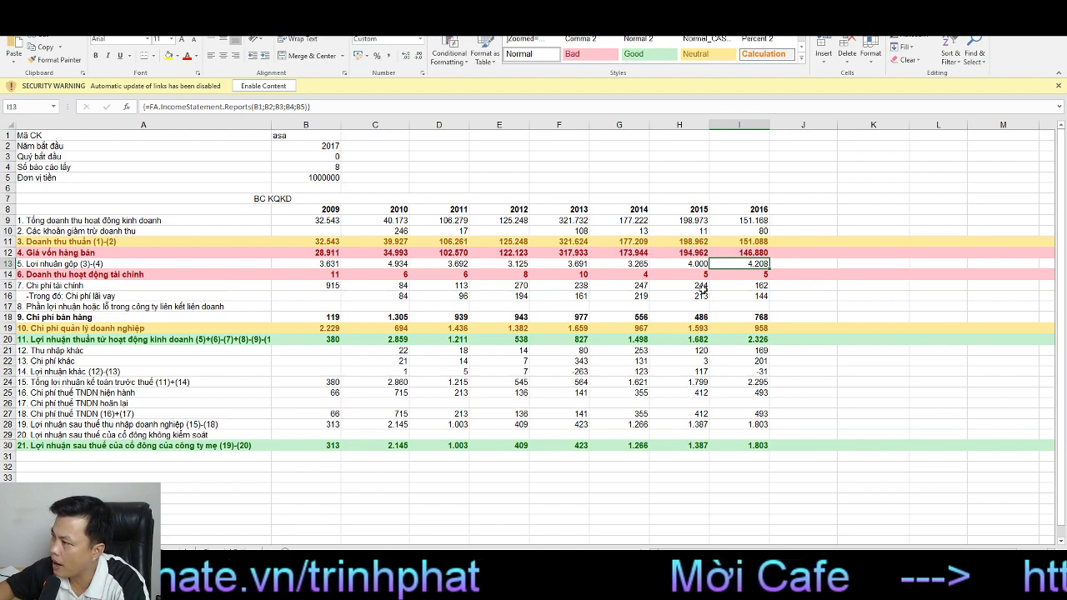
pyautogui.click(628, 265)
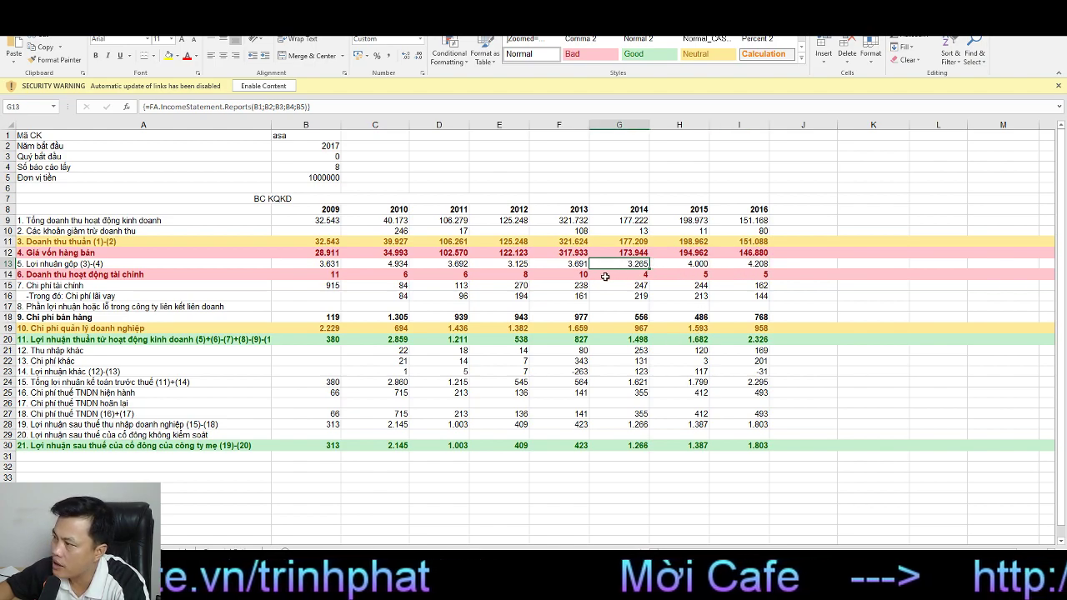
pyautogui.click(567, 252)
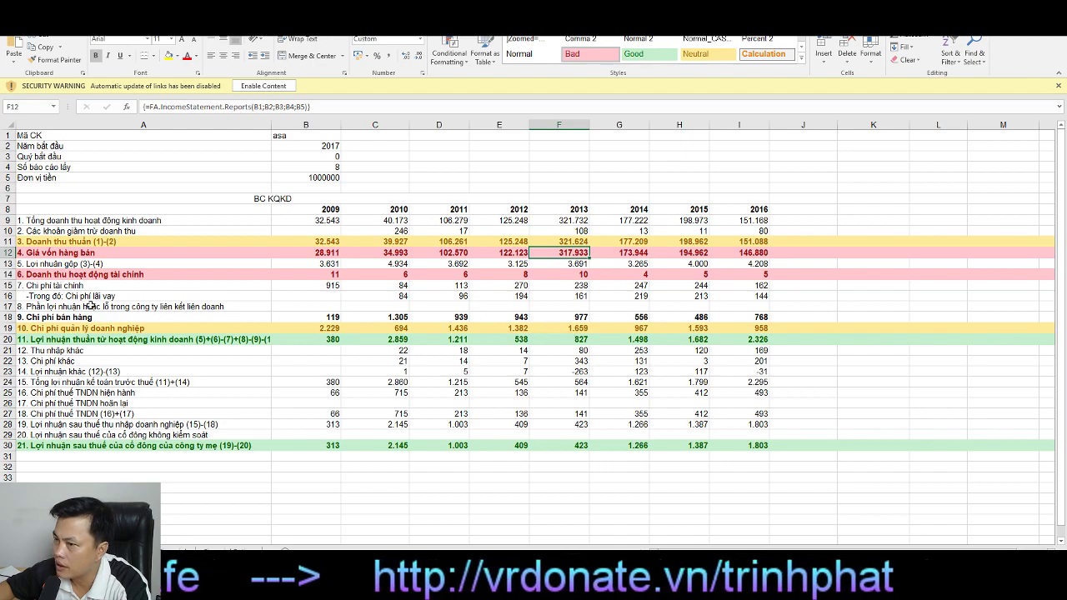
# Step: Examine asa's 2016 interest expense and parent-company net profit, and compare its selling expenses for 2015 and 2016
pyautogui.click(747, 298)
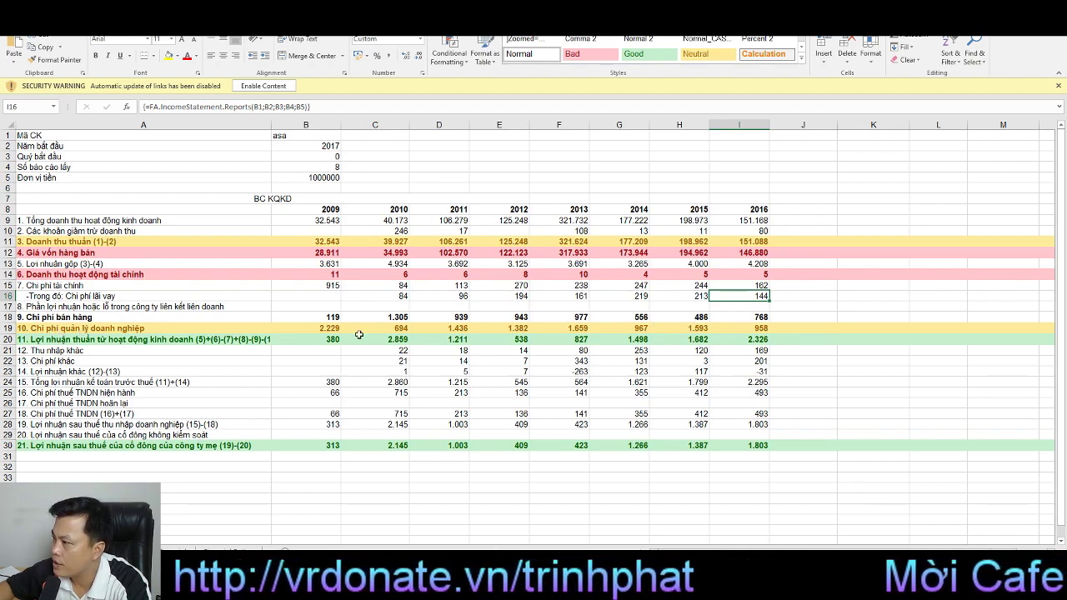
pyautogui.click(727, 320)
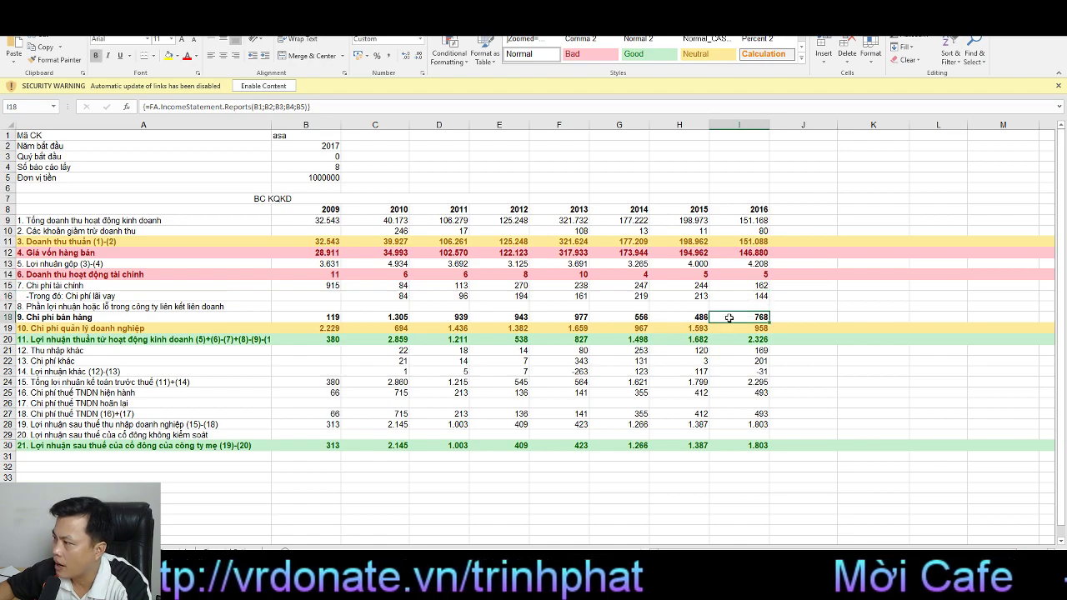
pyautogui.click(679, 320)
pyautogui.click(734, 318)
pyautogui.click(680, 307)
pyautogui.click(694, 322)
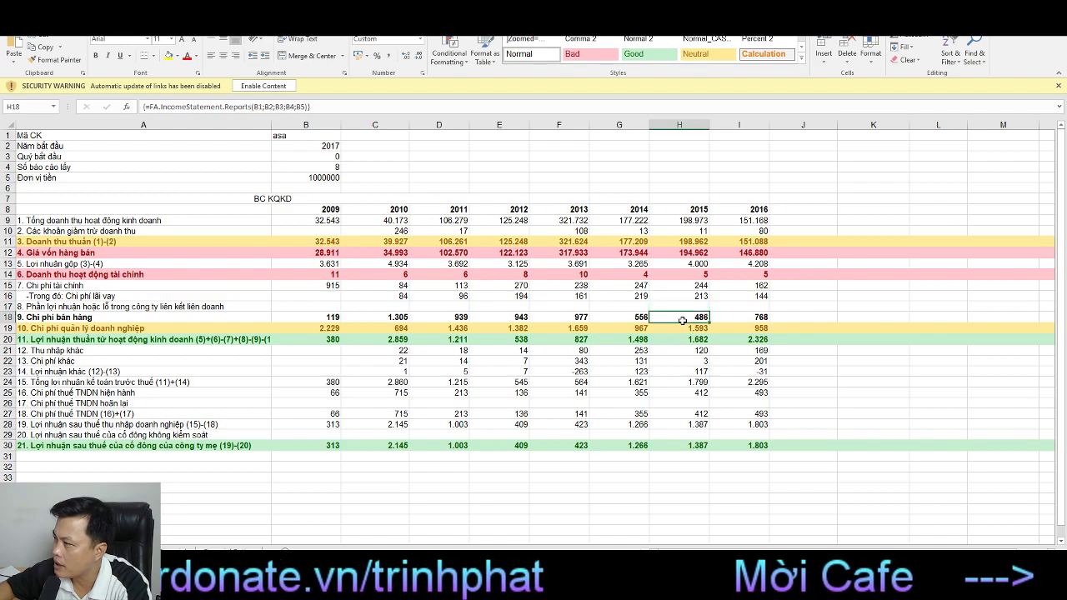
pyautogui.click(728, 323)
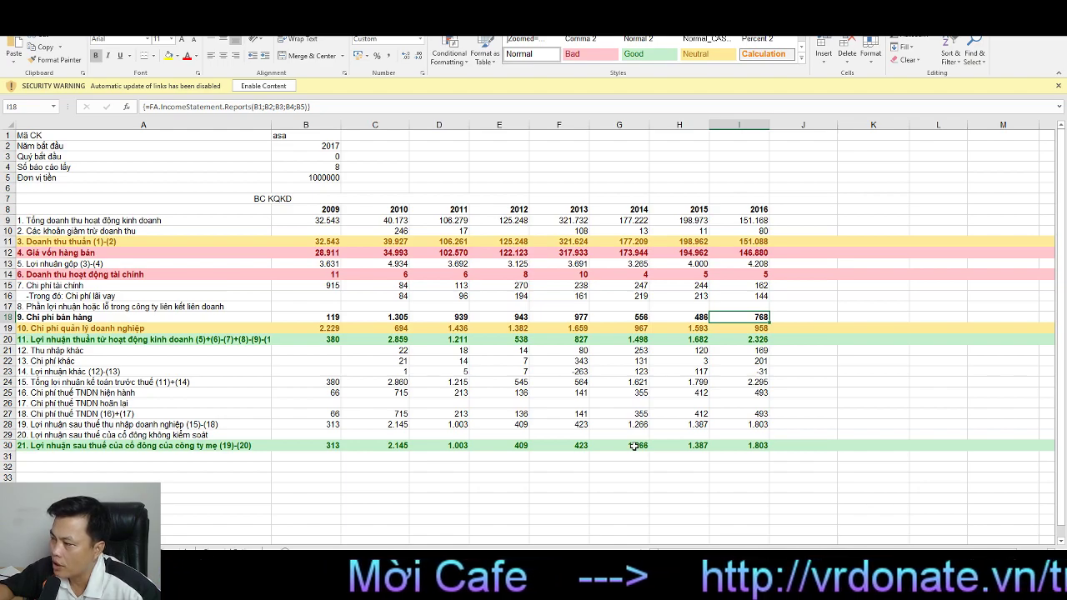
pyautogui.click(740, 449)
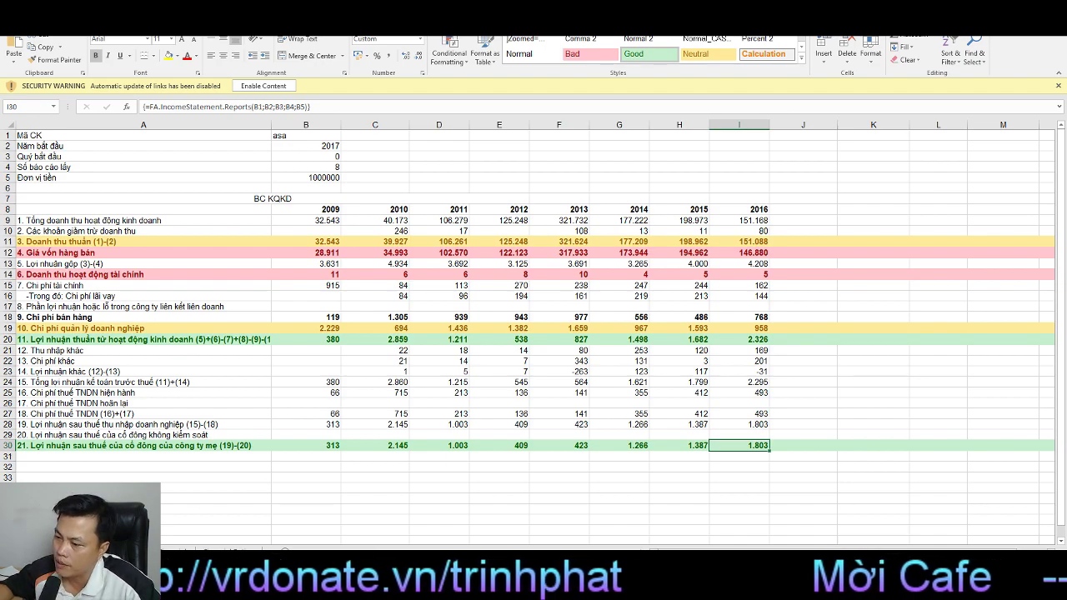
# Step: Skim asa's balance sheet from current assets through long-term assets to total assets
pyautogui.hotkey('ctrl', 'pagedown')
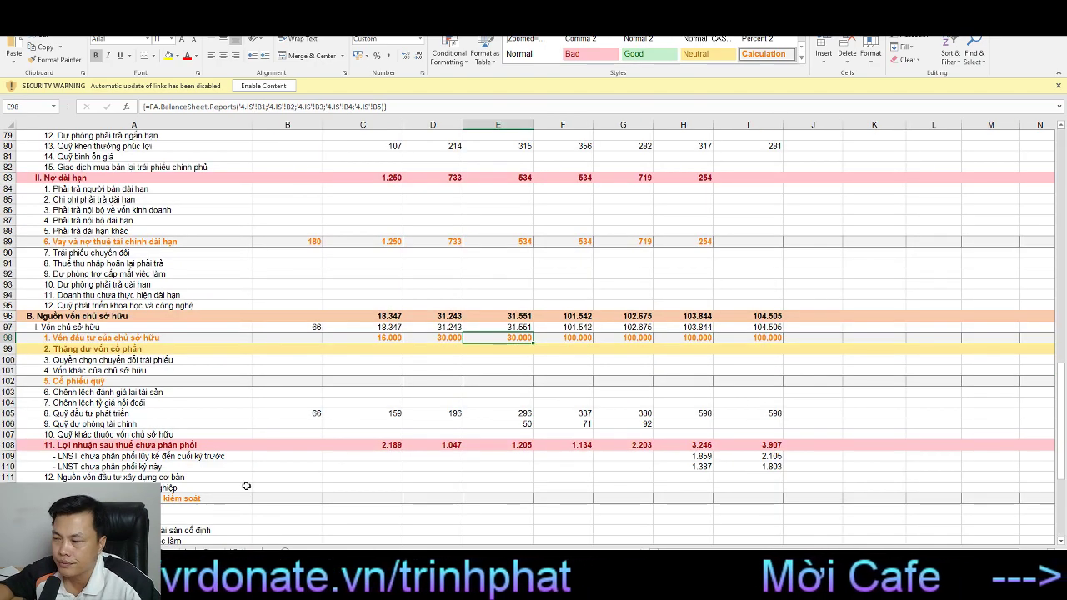
pyautogui.scroll(5, 415, 504)
pyautogui.scroll(20, 415, 504)
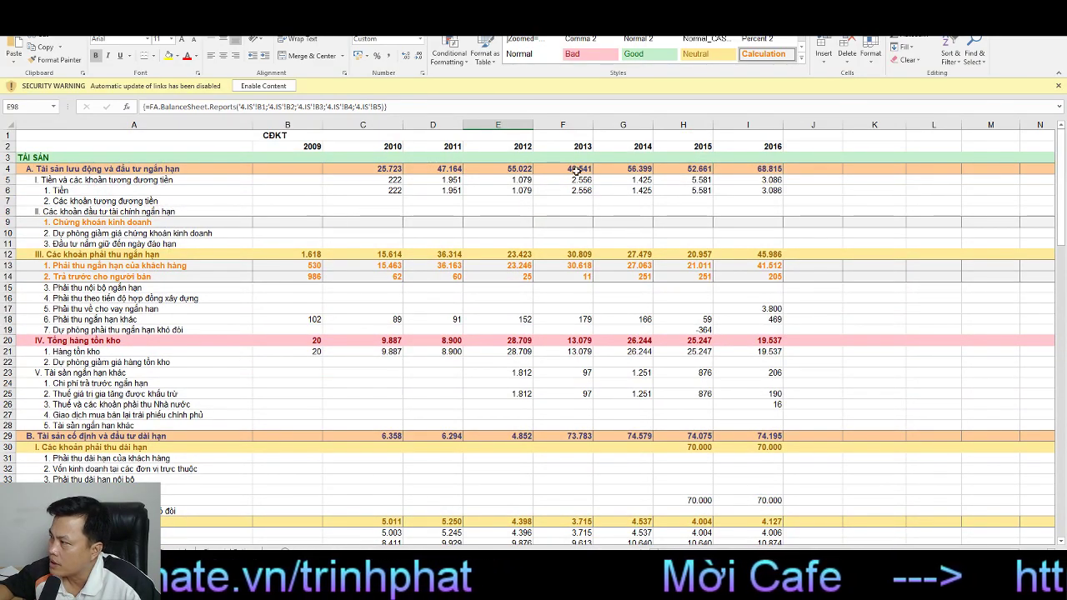
pyautogui.scroll(-6, 765, 363)
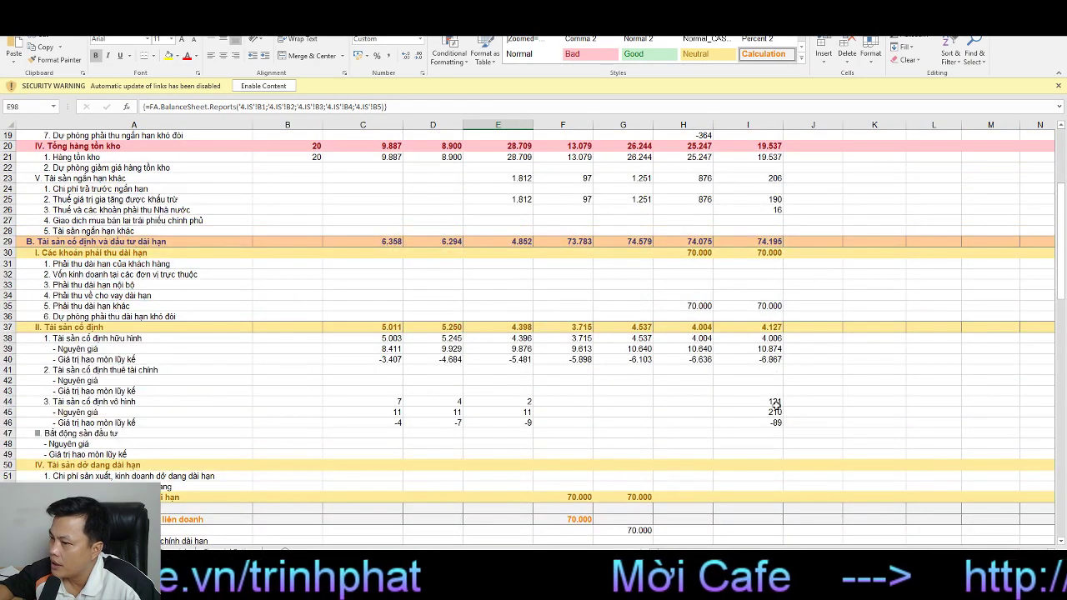
pyautogui.scroll(-6, 774, 406)
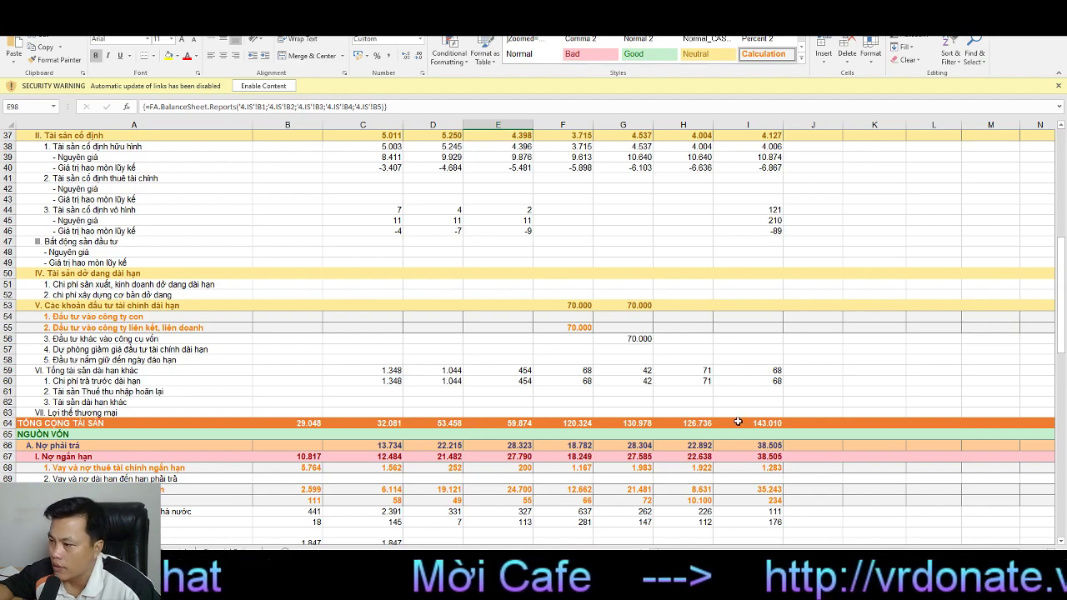
pyautogui.scroll(12, 737, 422)
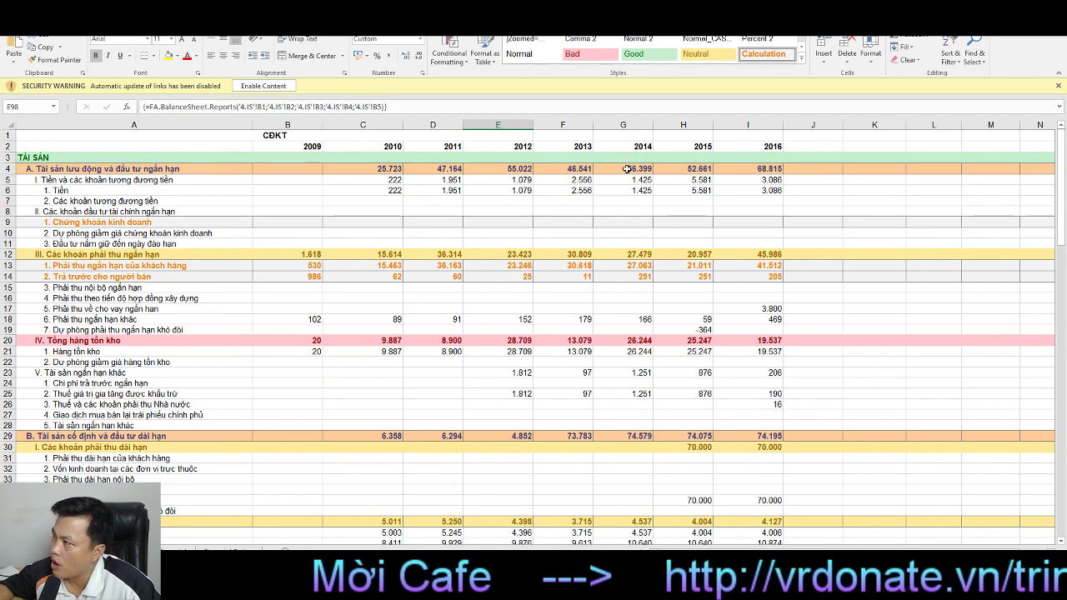
# Step: Compare asa's current assets for 2014, 2015 and 2016, and check its 2016 cash and cash equivalents
pyautogui.click(750, 169)
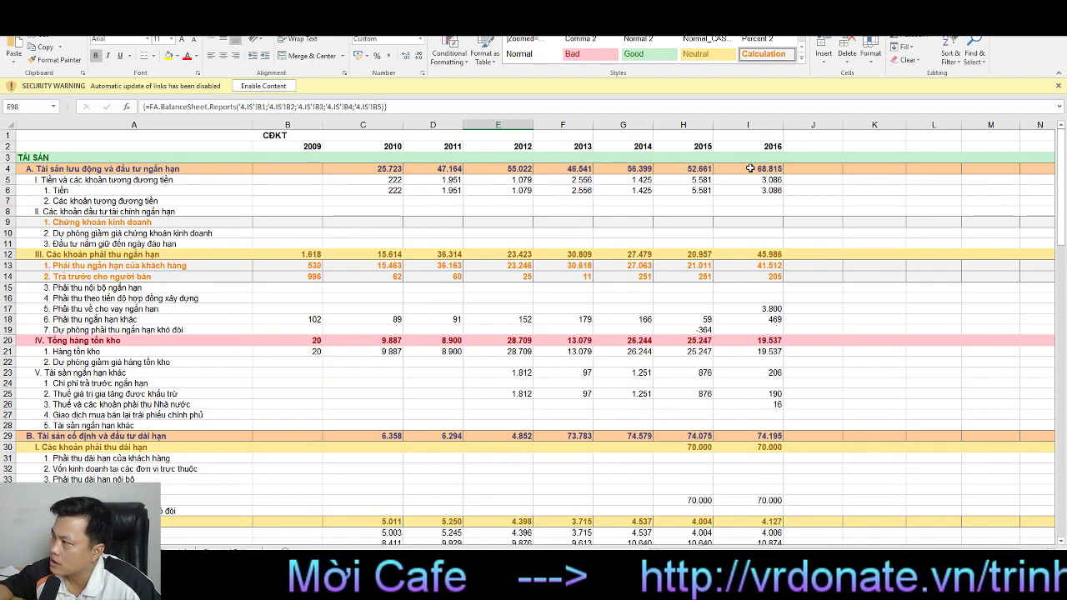
pyautogui.click(687, 169)
pyautogui.click(638, 169)
pyautogui.press('Right')
pyautogui.click(623, 168)
pyautogui.click(685, 168)
pyautogui.click(754, 168)
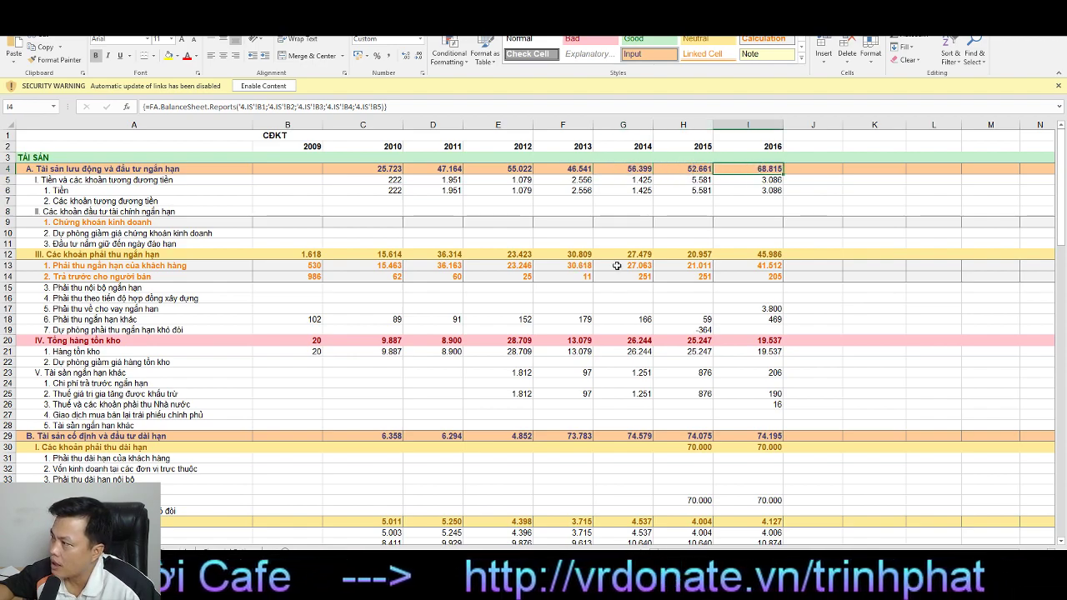
pyautogui.click(748, 182)
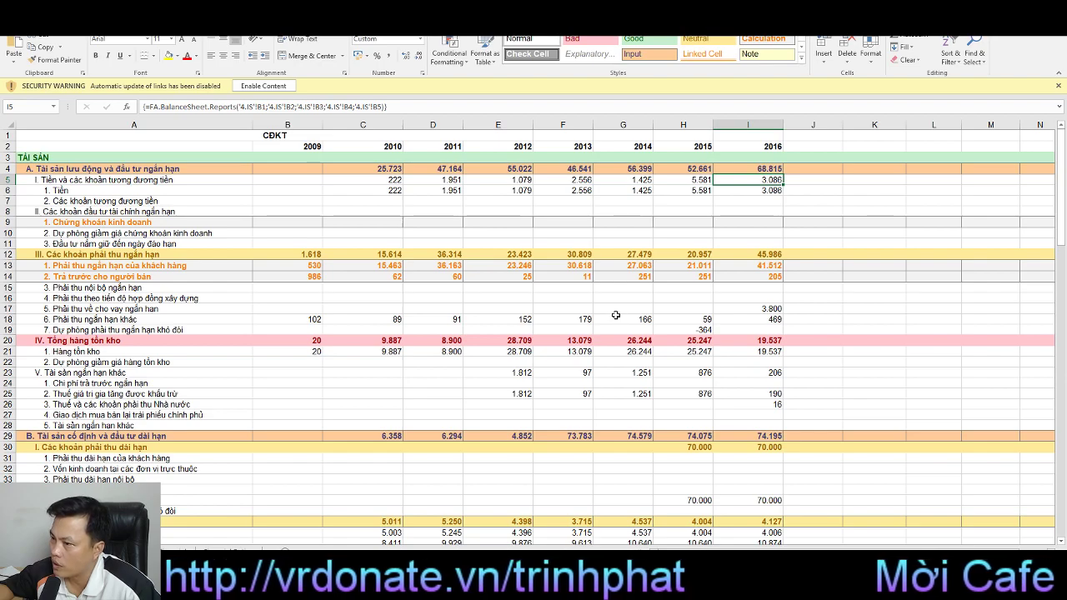
# Step: Compare asa's short-term receivables across 2014, 2015 and 2016
pyautogui.click(741, 257)
pyautogui.click(661, 251)
pyautogui.click(629, 257)
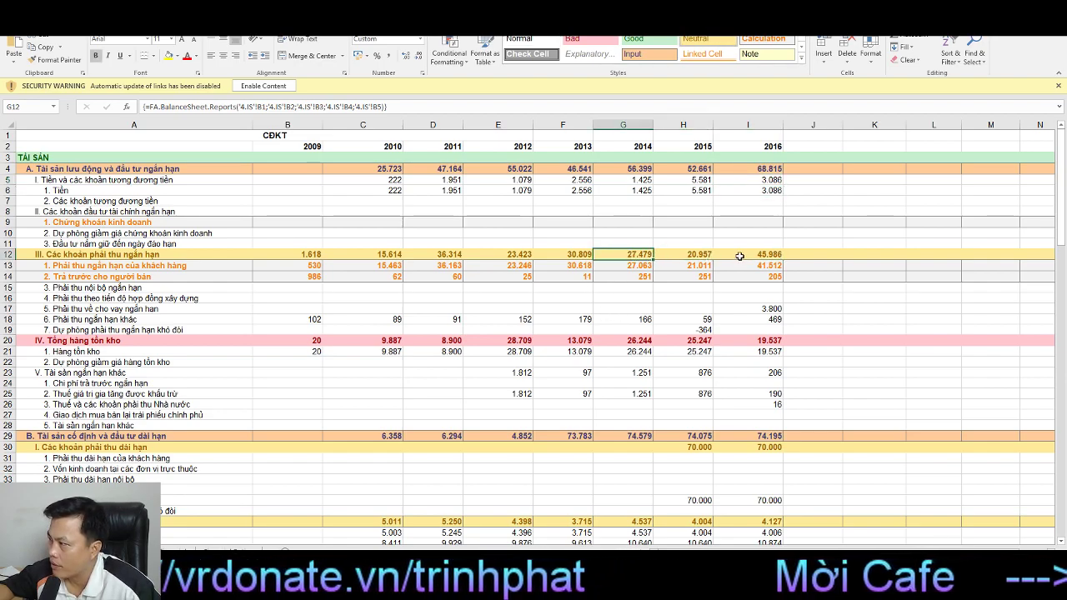
pyautogui.click(740, 256)
pyautogui.click(692, 258)
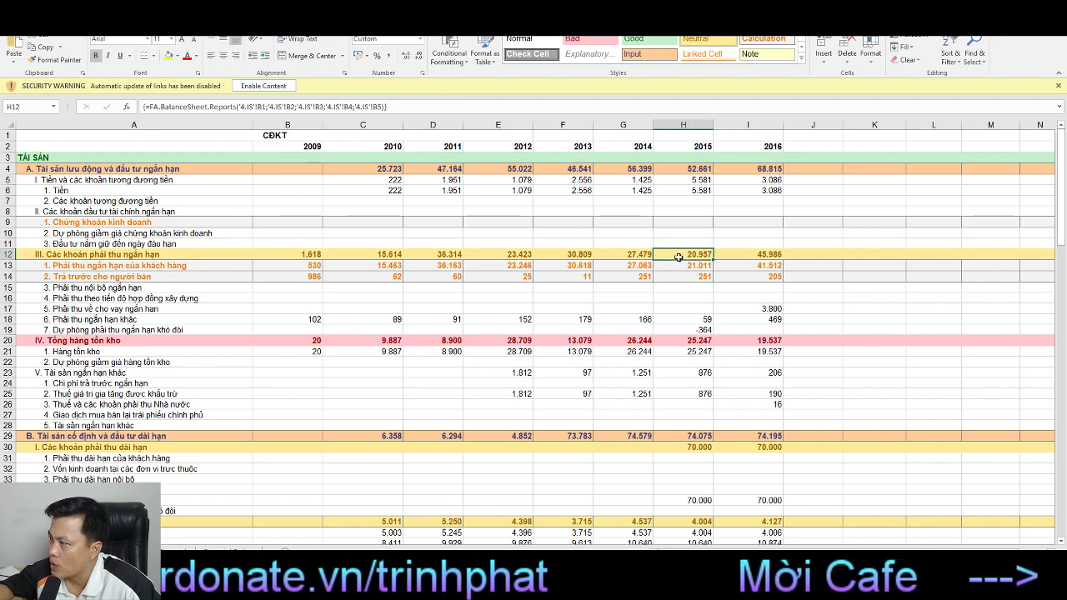
pyautogui.click(746, 256)
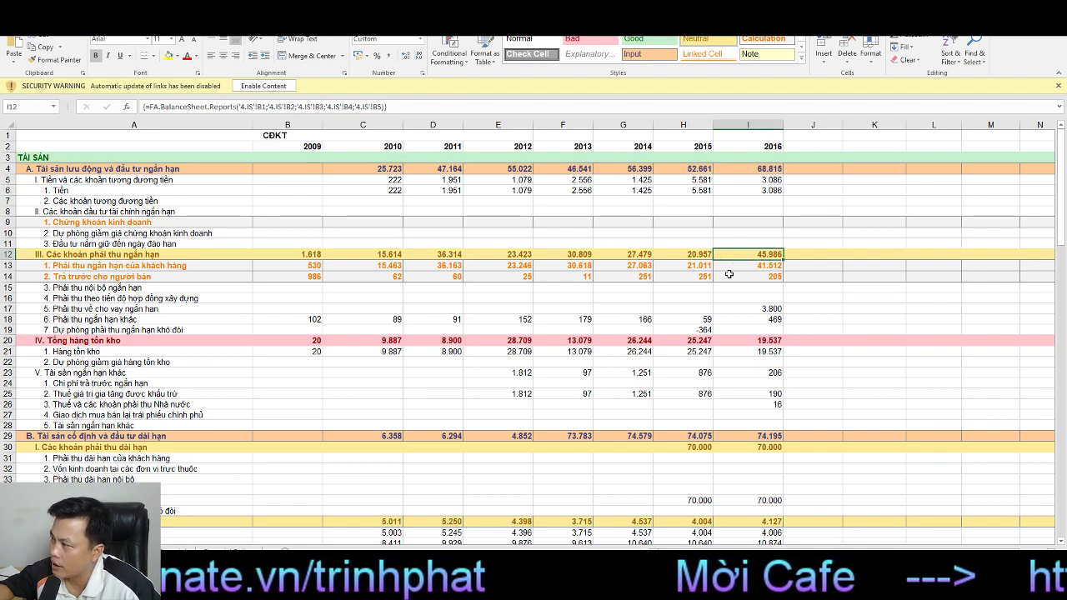
# Step: Compare asa's short-term customer receivables for 2015 and 2016
pyautogui.click(737, 266)
pyautogui.click(703, 266)
pyautogui.click(737, 264)
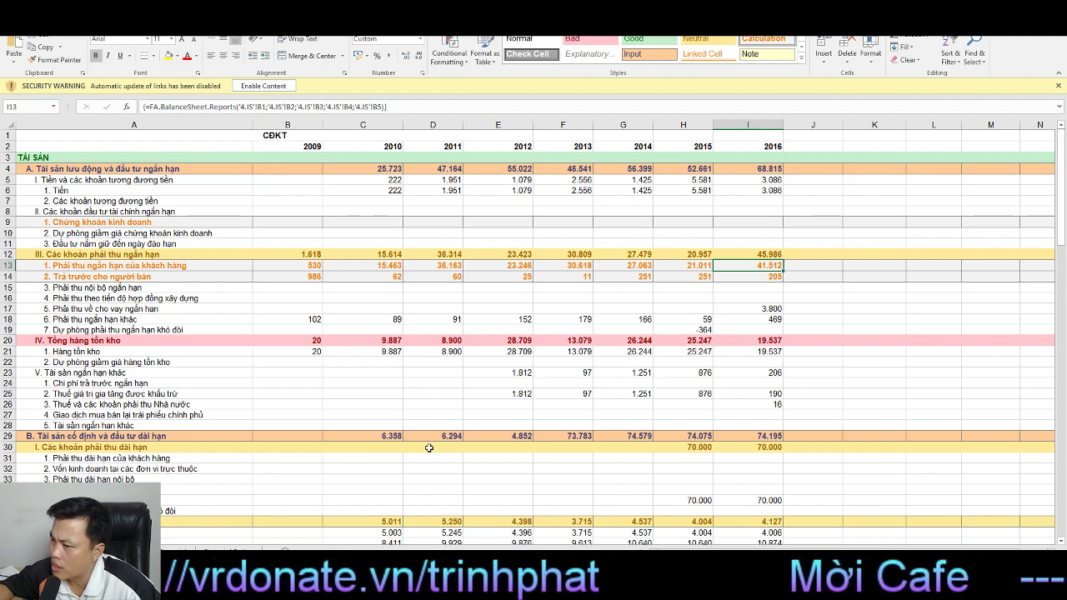
# Step: Compare asa's fixed and long-term asset totals for 2013, 2014 and 2016, and inspect its 2016 long-term receivables
pyautogui.click(773, 436)
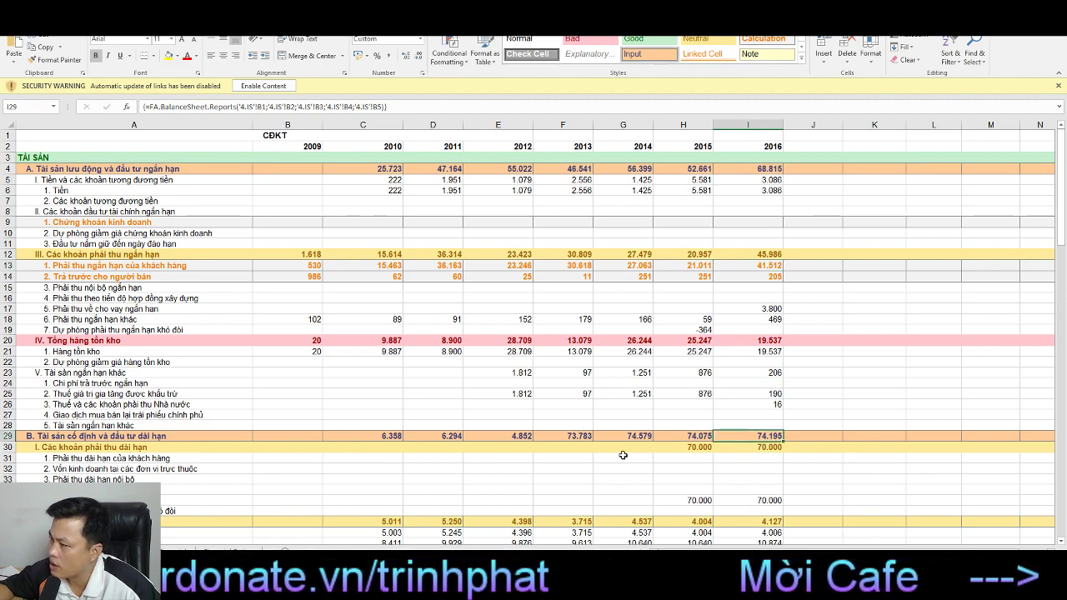
pyautogui.click(546, 436)
pyautogui.click(623, 435)
pyautogui.click(747, 435)
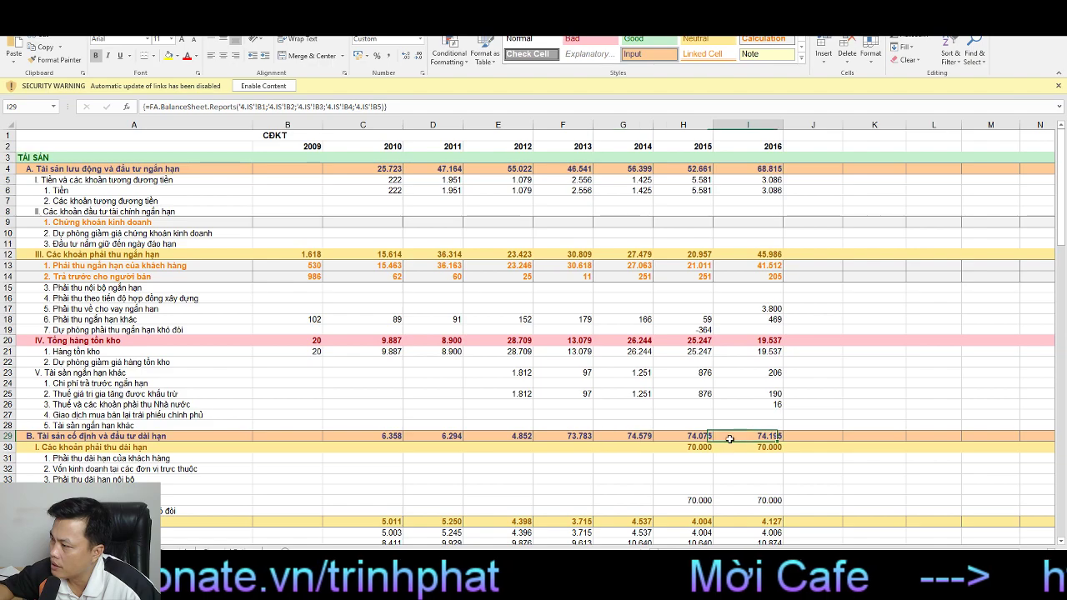
pyautogui.scroll(-2, 804, 437)
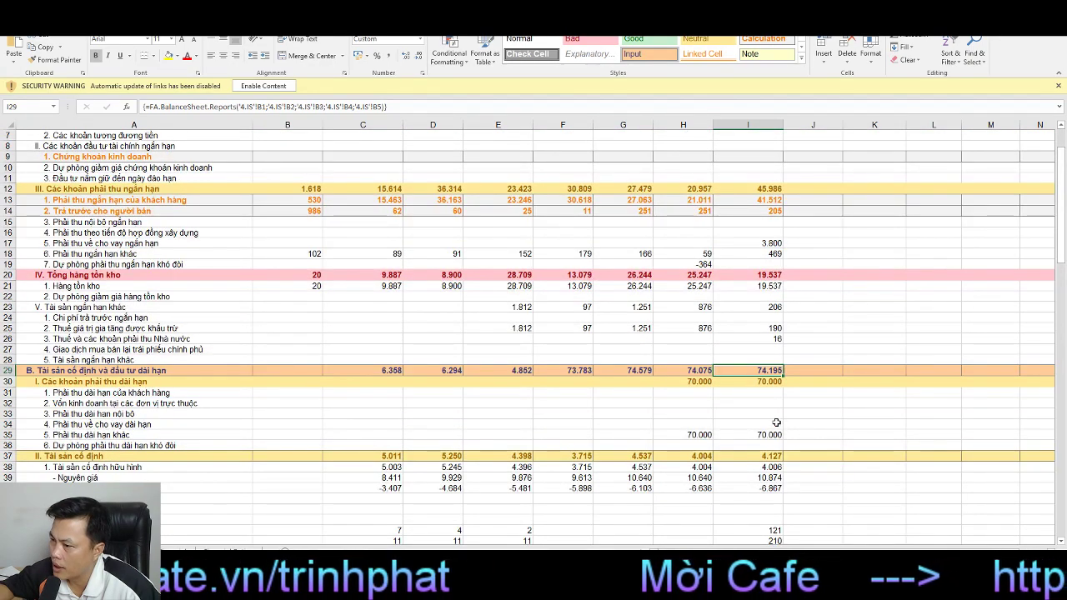
pyautogui.click(761, 382)
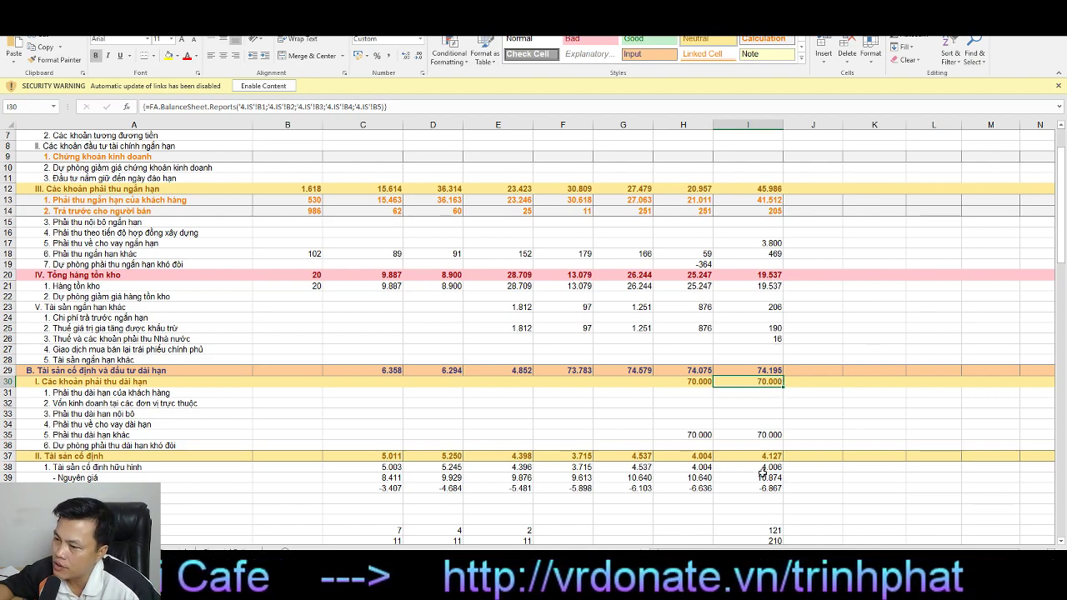
# Step: Inspect asa's 2016 fixed assets, including the original cost and accumulated depreciation of its tangible assets
pyautogui.scroll(-2, 761, 473)
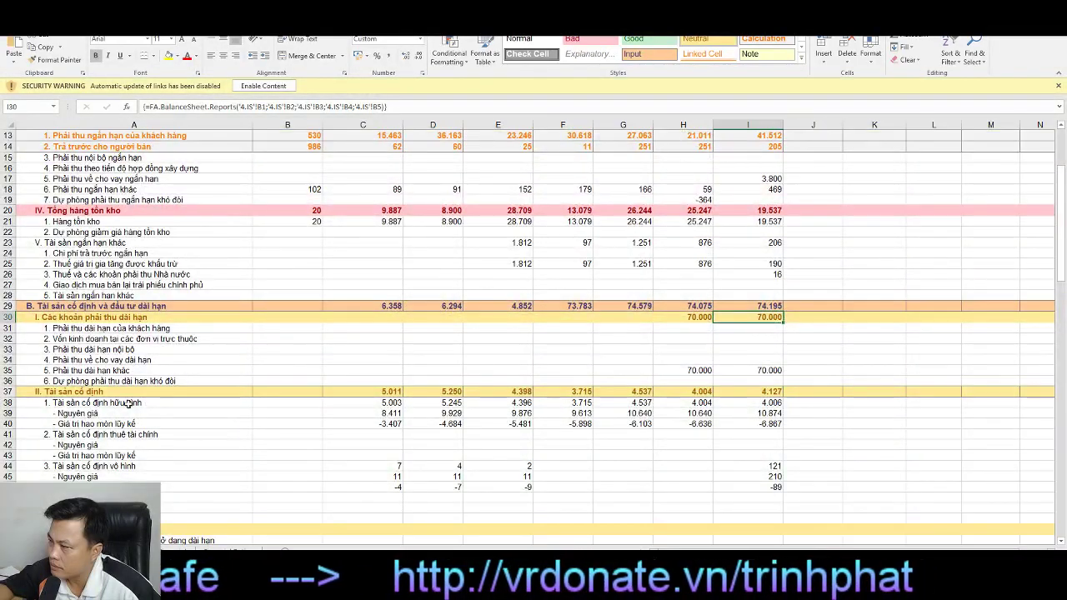
pyautogui.click(750, 392)
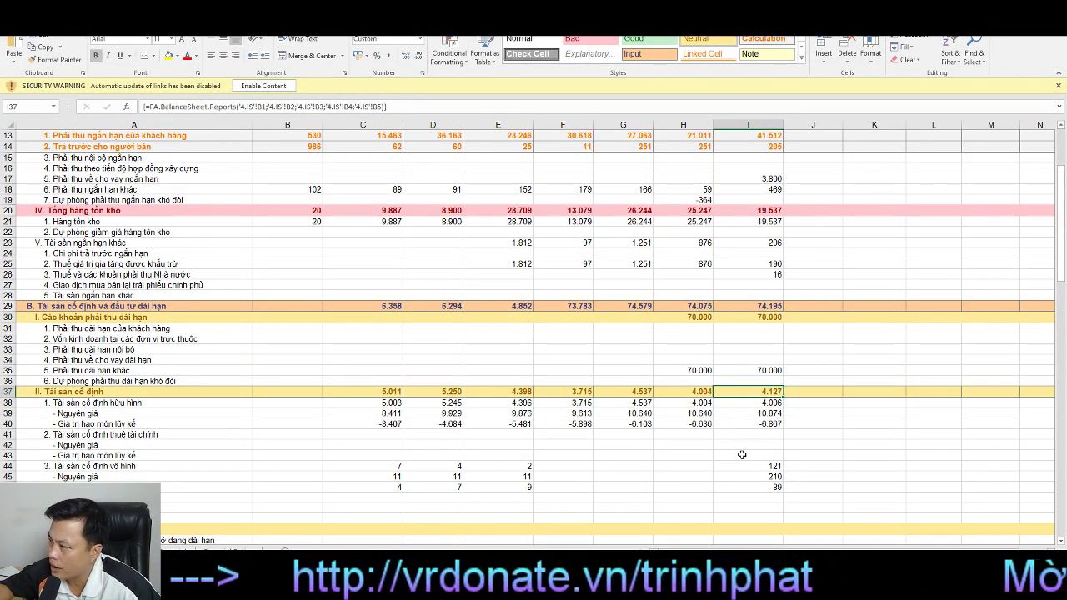
pyautogui.click(773, 423)
pyautogui.click(771, 412)
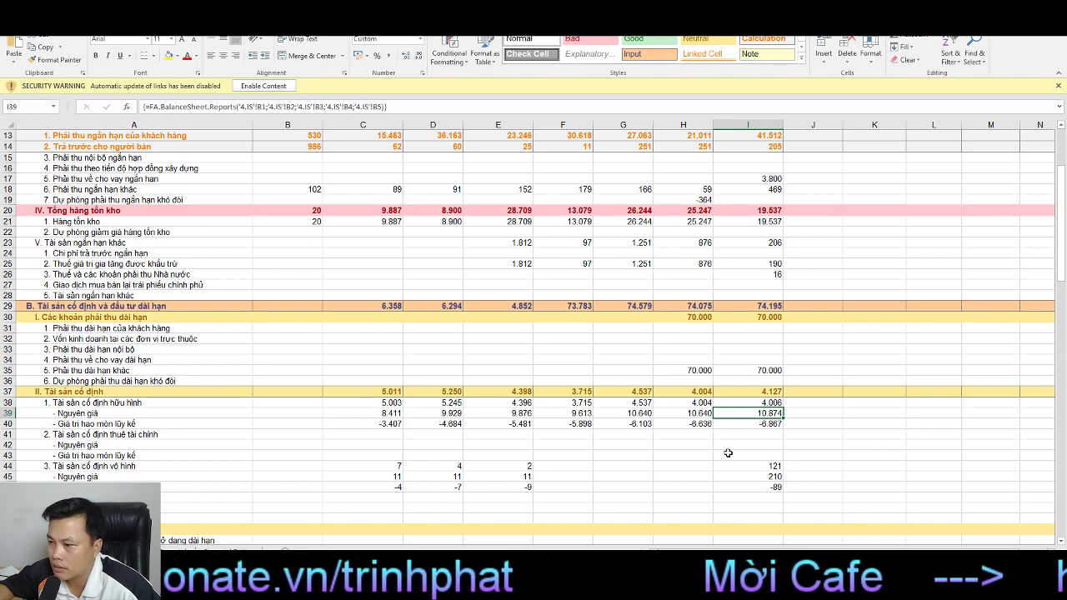
# Step: Inspect asa's 2013 long-term financial investments, including the item for associates and joint ventures
pyautogui.scroll(-4, 727, 452)
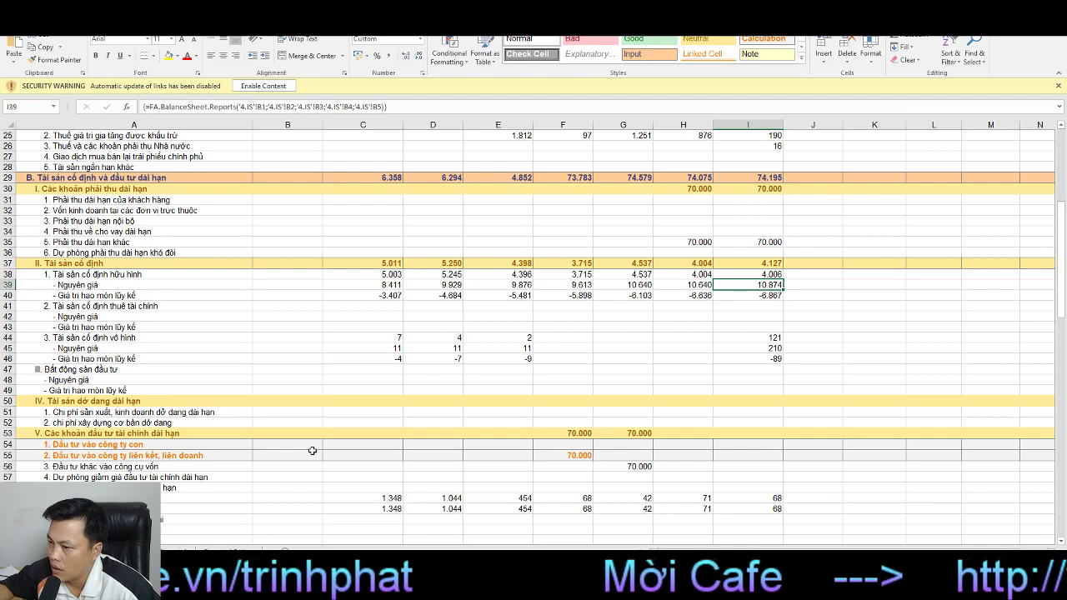
pyautogui.scroll(-2, 311, 451)
pyautogui.scroll(-1, 311, 451)
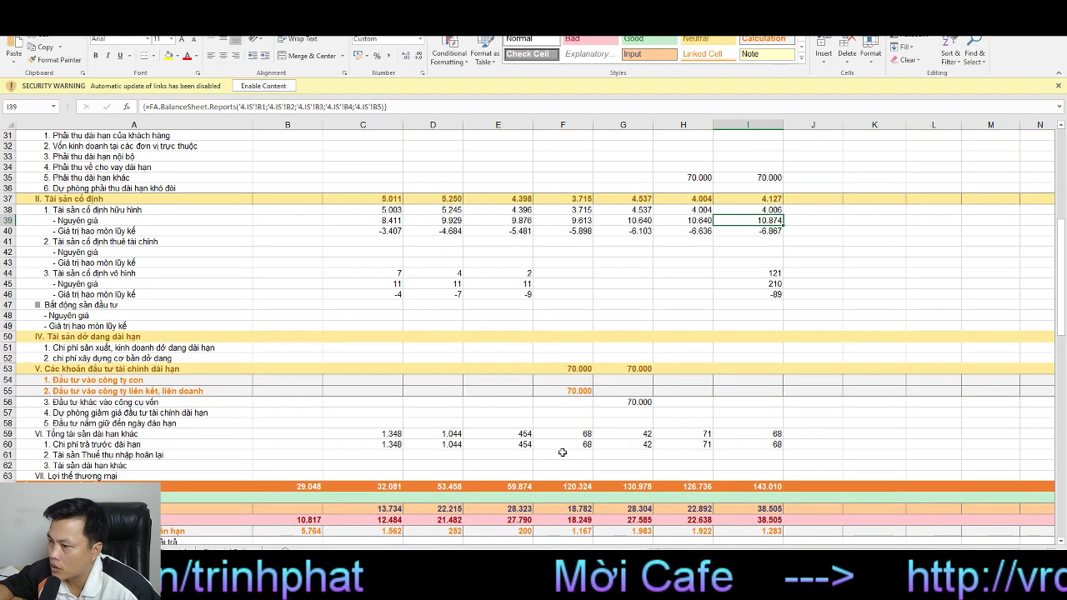
pyautogui.click(564, 392)
pyautogui.doubleClick(564, 391)
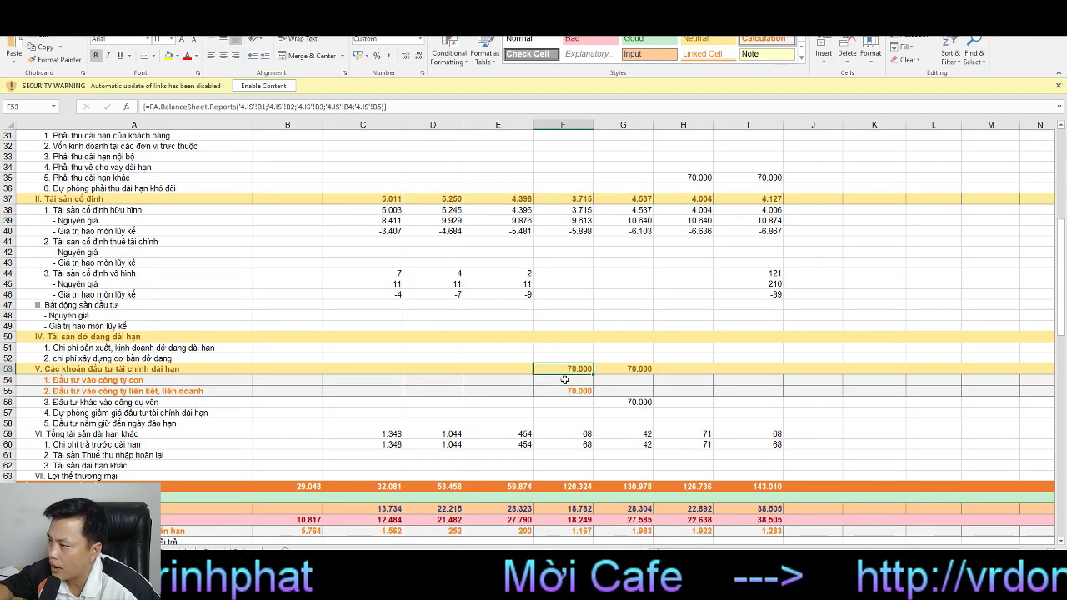
pyautogui.press('Escape')
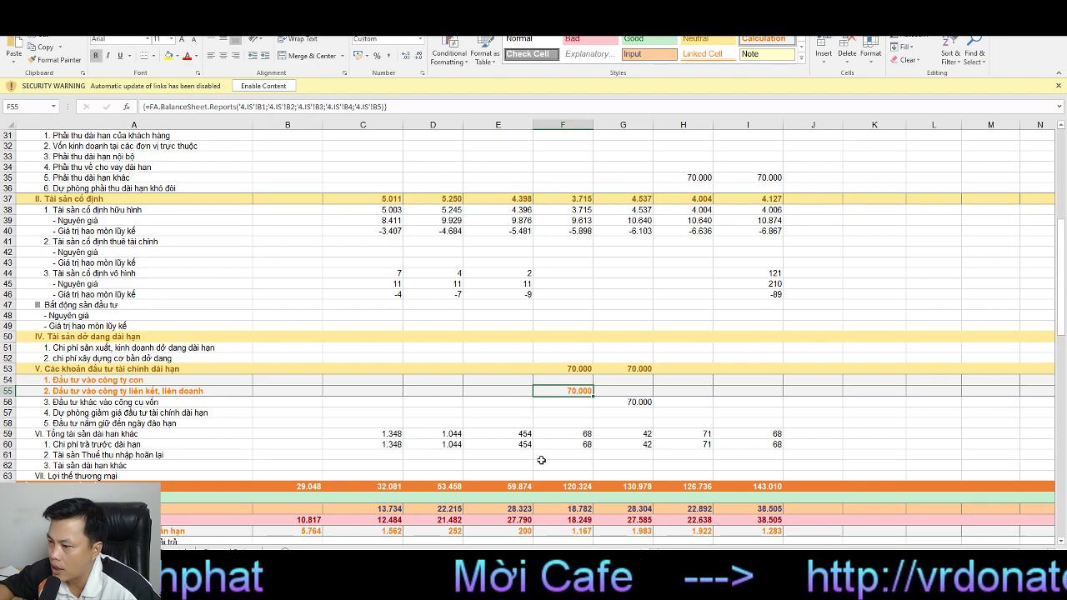
# Step: Inspect asa's 2016 total liabilities, short-term debt and short-term payables to suppliers
pyautogui.scroll(-2, 540, 460)
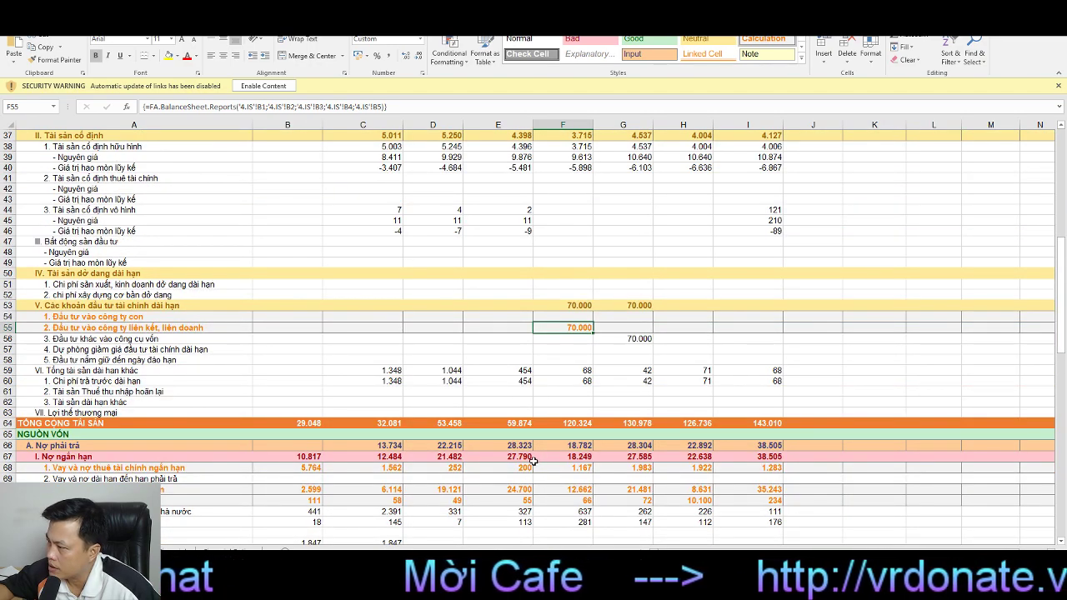
pyautogui.scroll(-2, 533, 461)
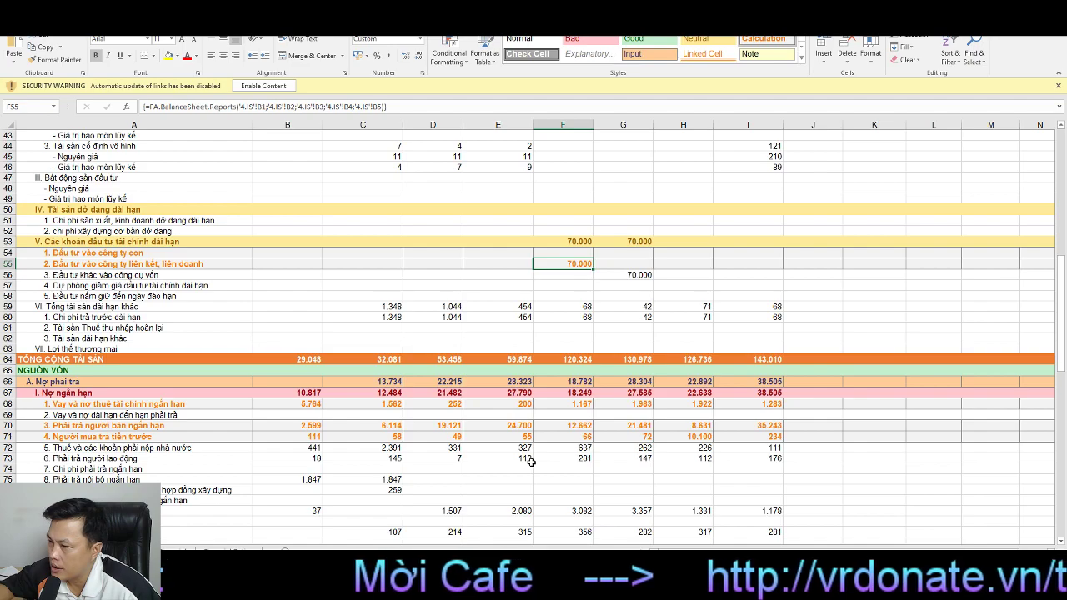
pyautogui.click(755, 383)
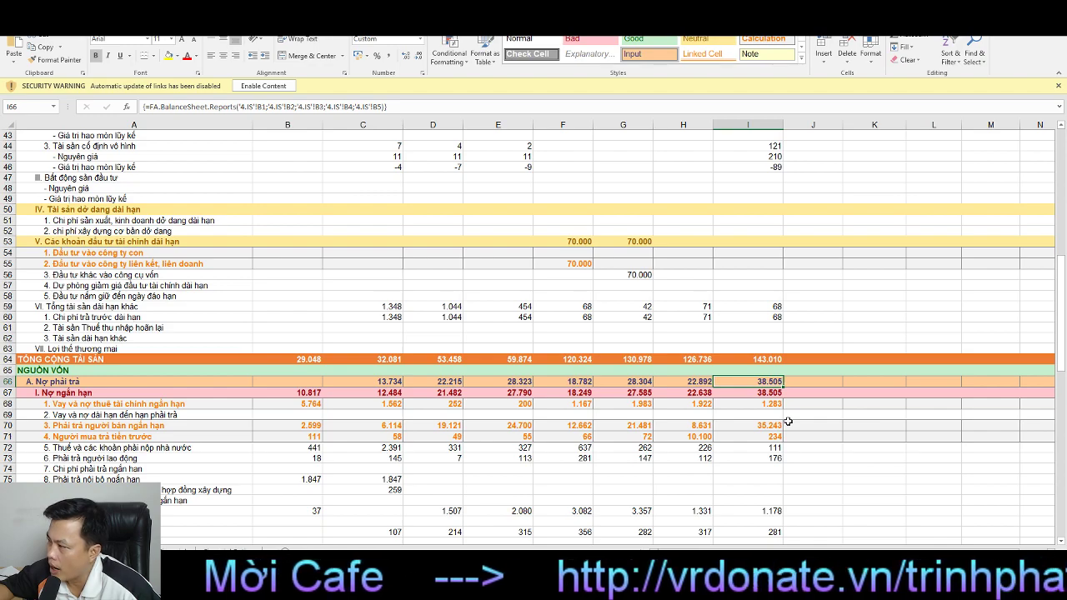
pyautogui.click(743, 392)
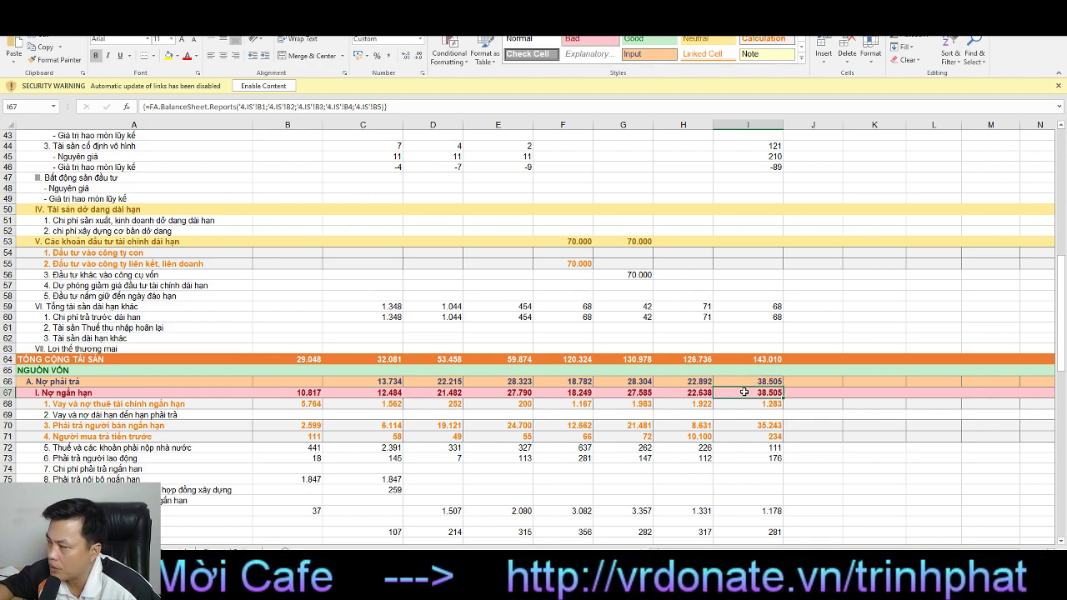
pyautogui.click(769, 426)
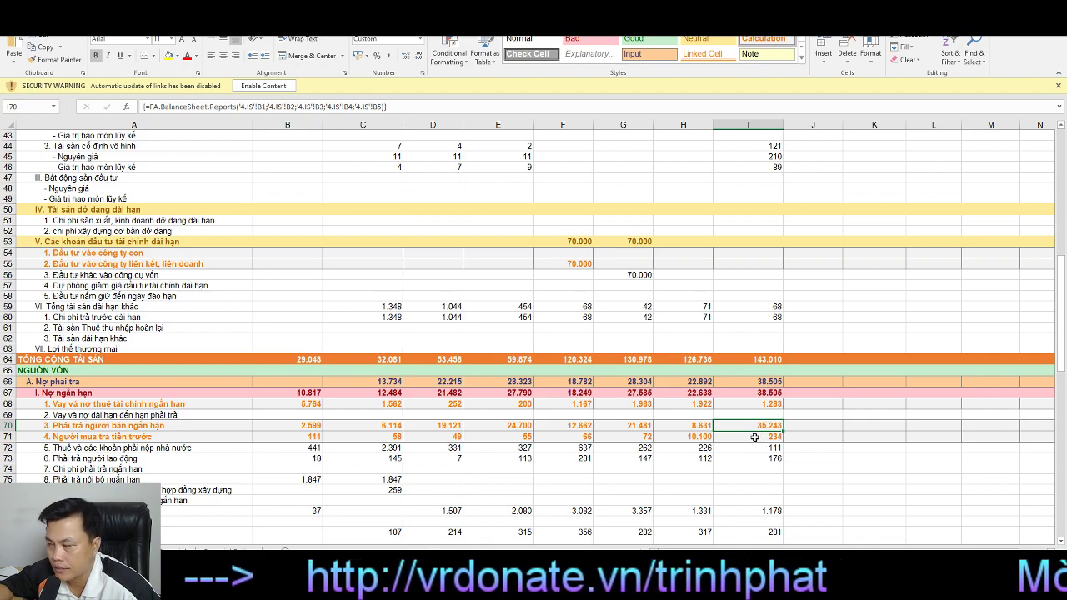
# Step: Review asa's long-term debt items and inspect its 2016 short-term loans and finance leases
pyautogui.scroll(-2, 754, 437)
pyautogui.scroll(-2, 751, 438)
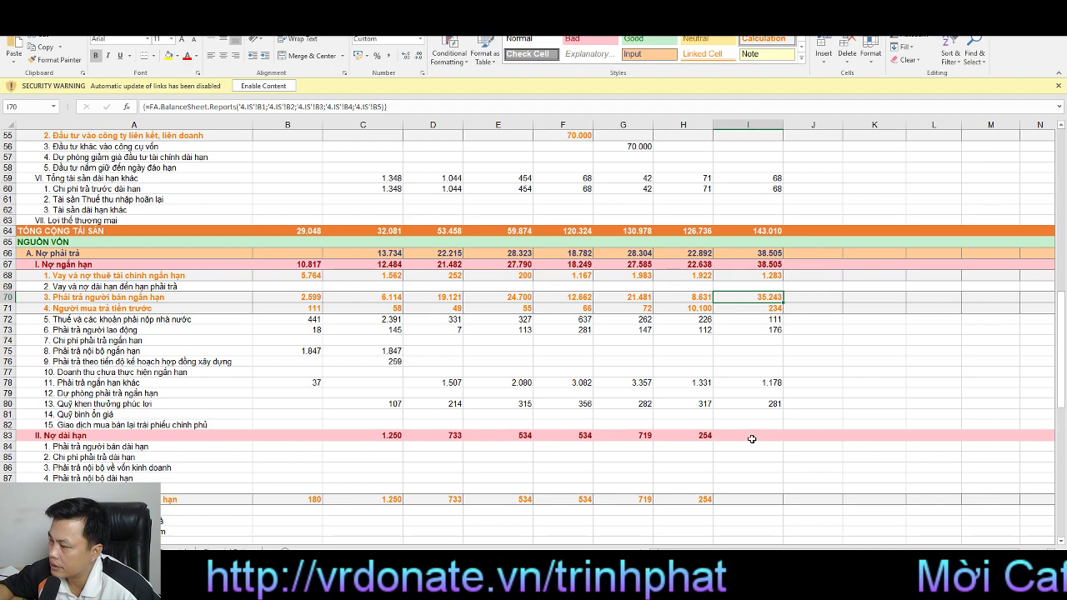
pyautogui.scroll(-2, 650, 440)
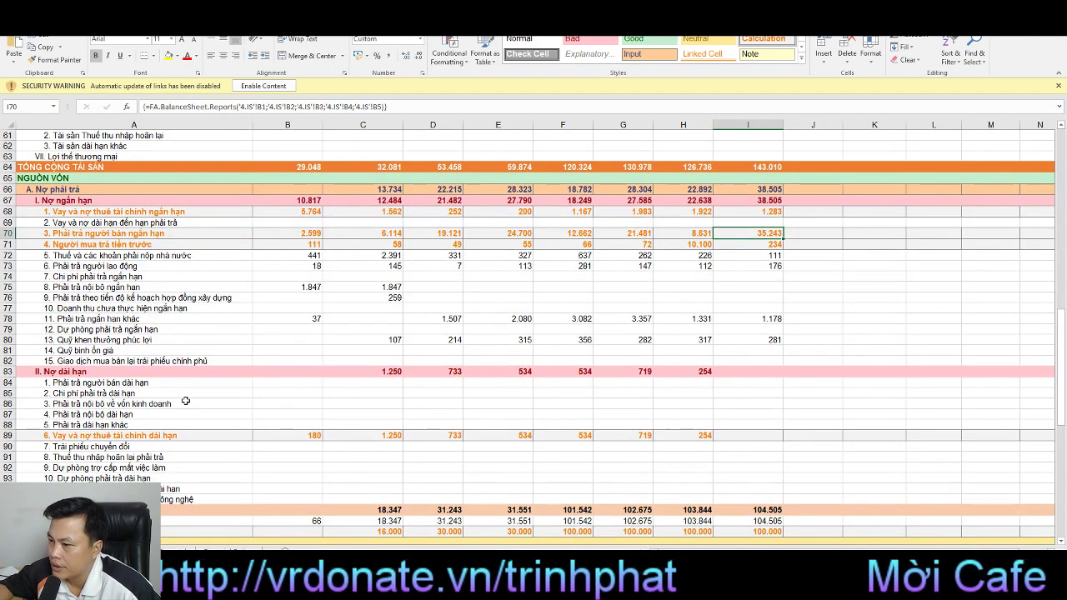
pyautogui.scroll(-2, 306, 446)
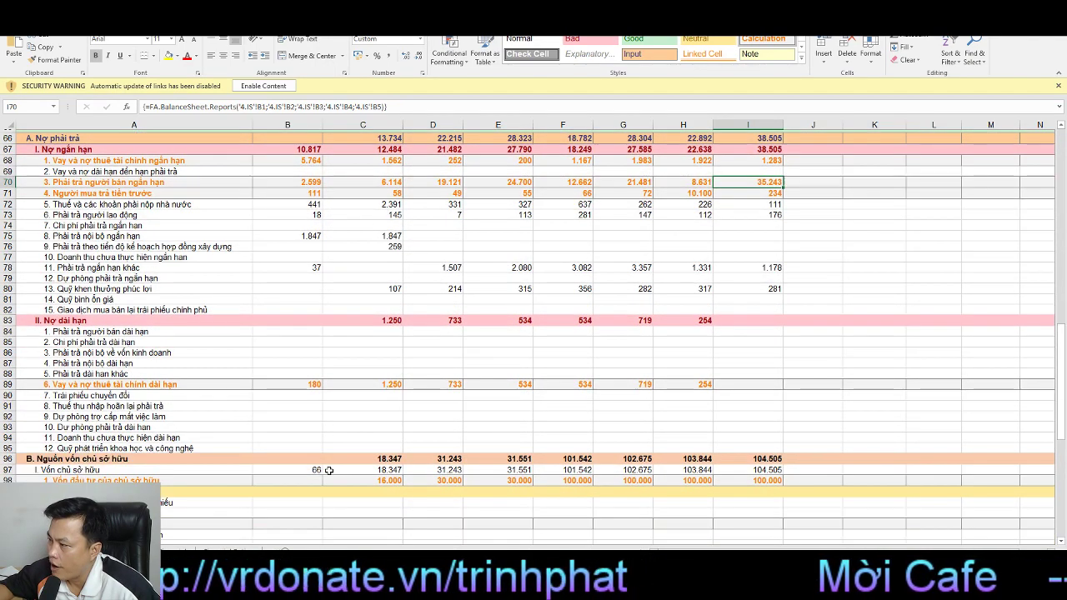
pyautogui.scroll(2, 327, 471)
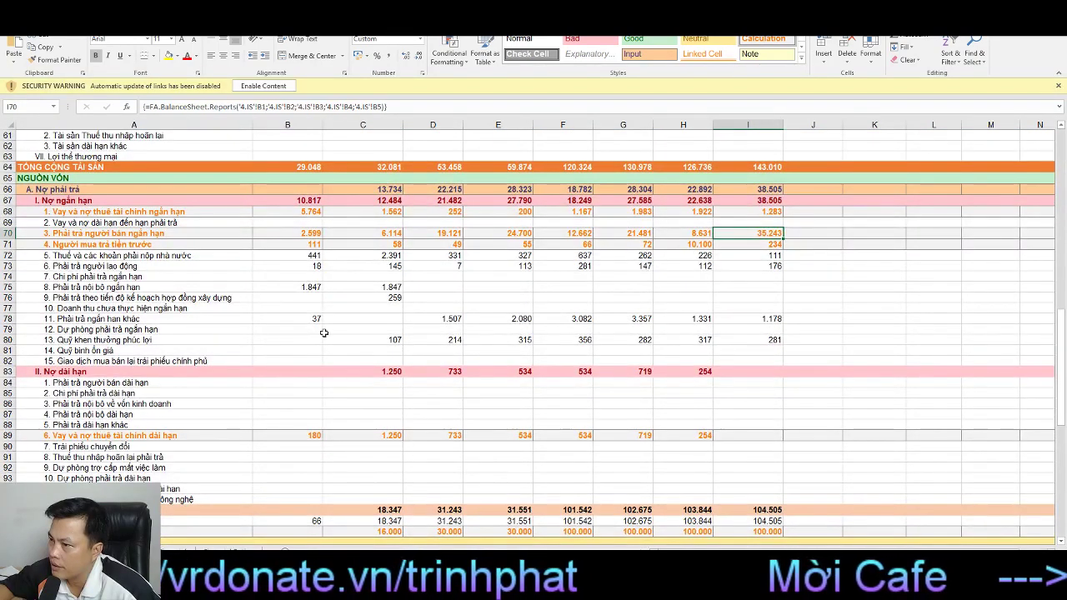
pyautogui.click(728, 212)
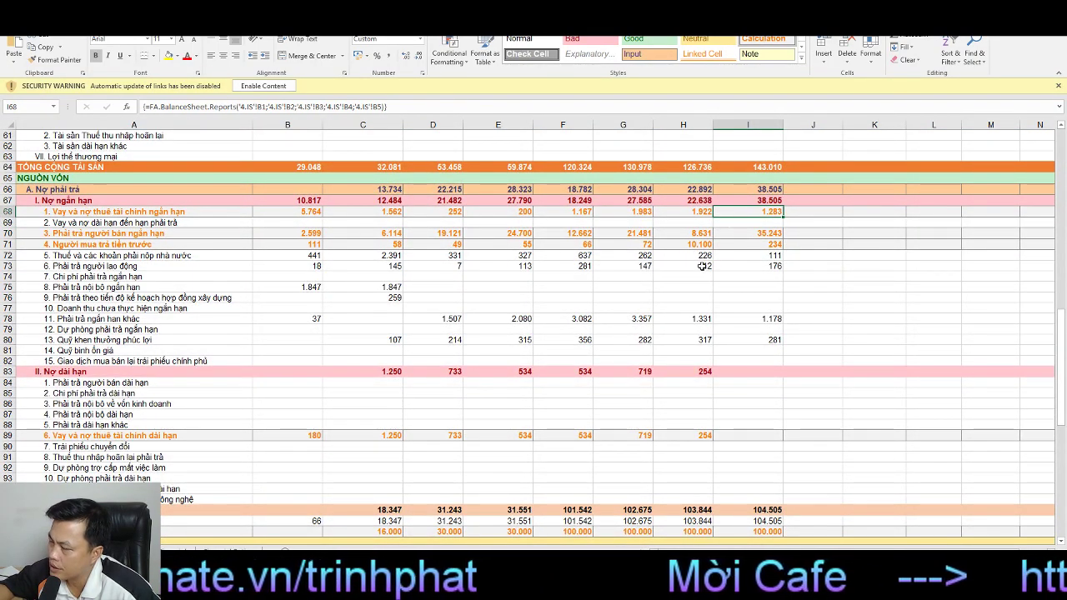
# Step: Compare asa's owner-contributed capital for 2015 and 2016 and review the remaining equity items
pyautogui.scroll(-2, 591, 464)
pyautogui.scroll(-1, 591, 465)
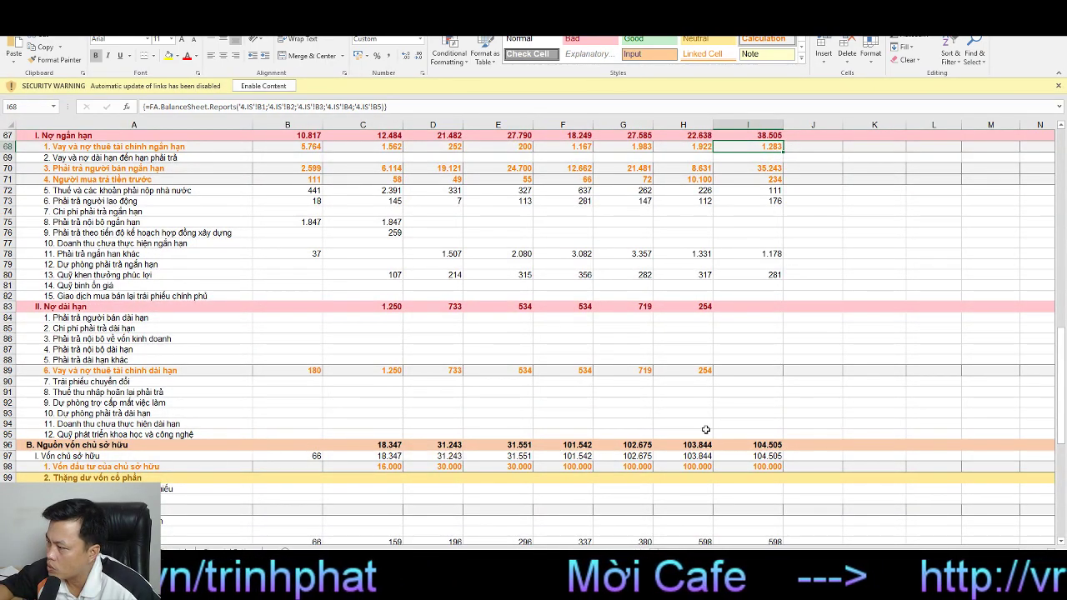
pyautogui.click(763, 468)
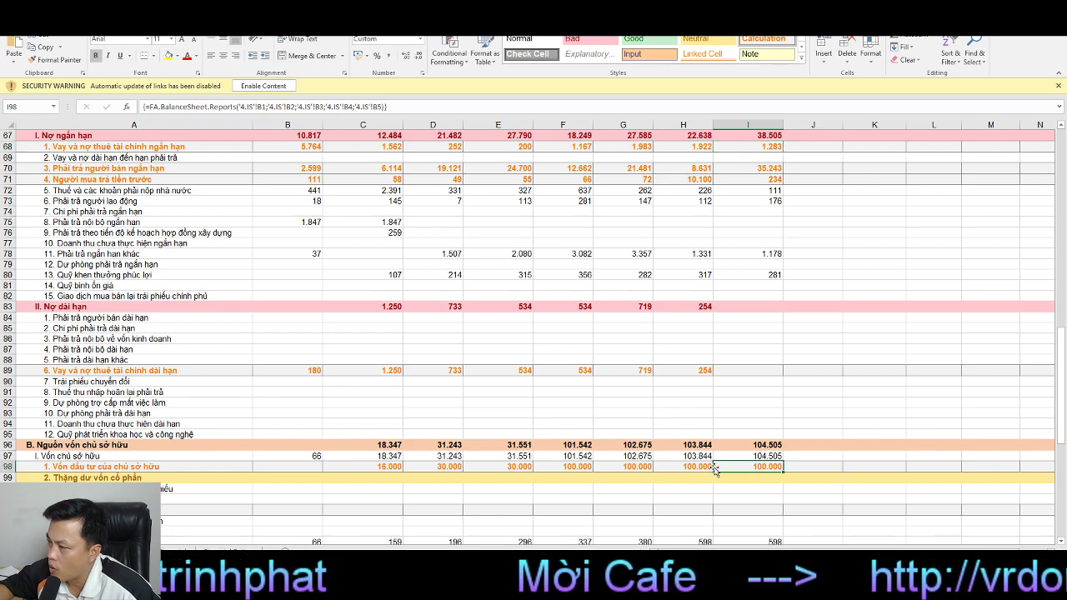
pyautogui.click(699, 468)
pyautogui.click(750, 467)
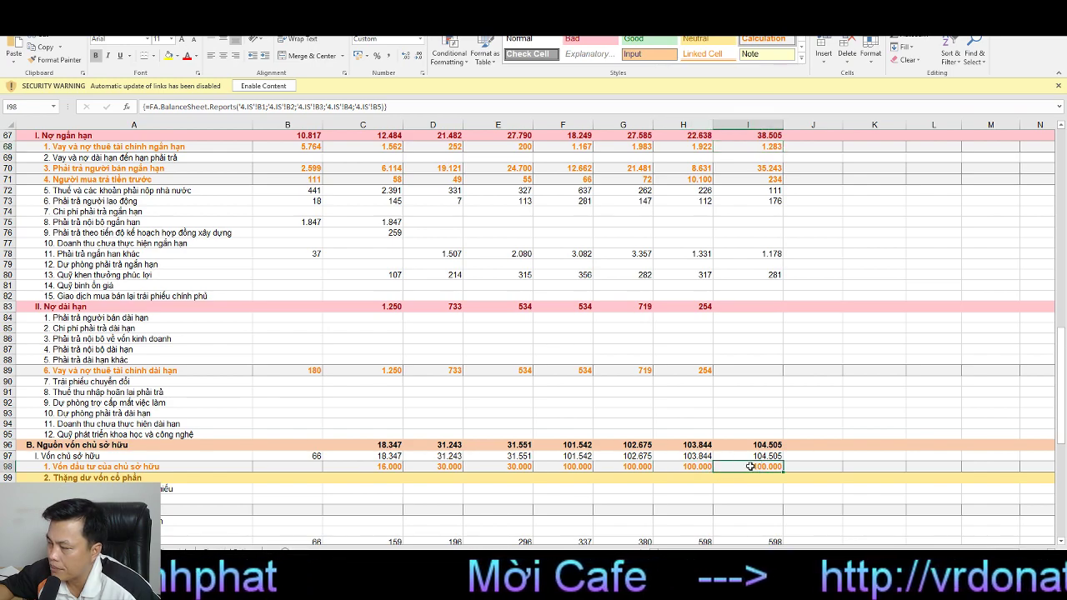
pyautogui.scroll(-2, 742, 471)
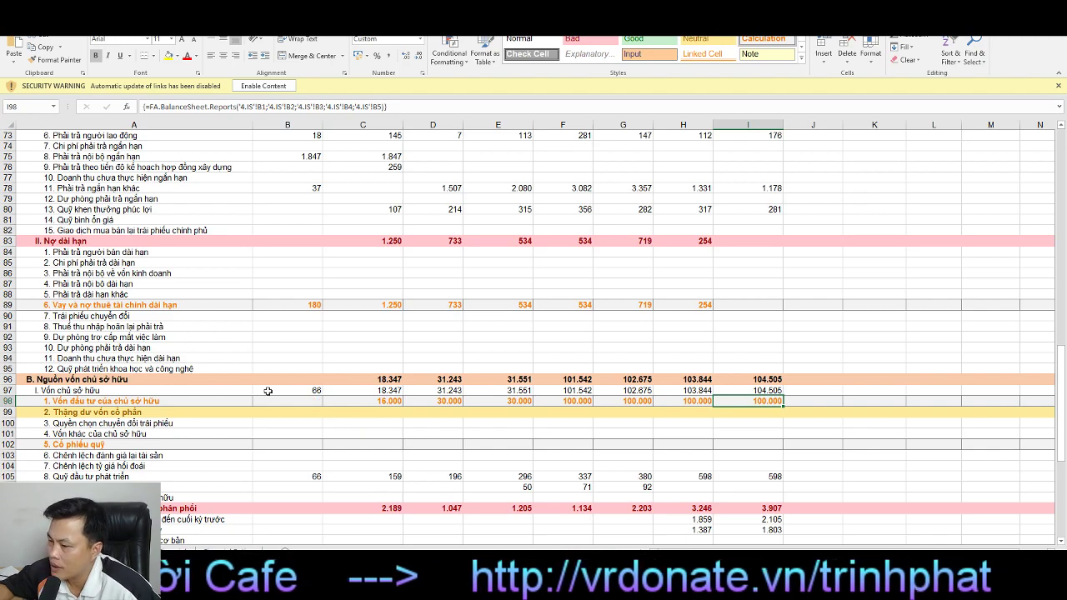
# Step: Set the starting quarter on the income statement sheet to 4 for asa's quarterly results
pyautogui.hotkey('ctrl', 'pageup')
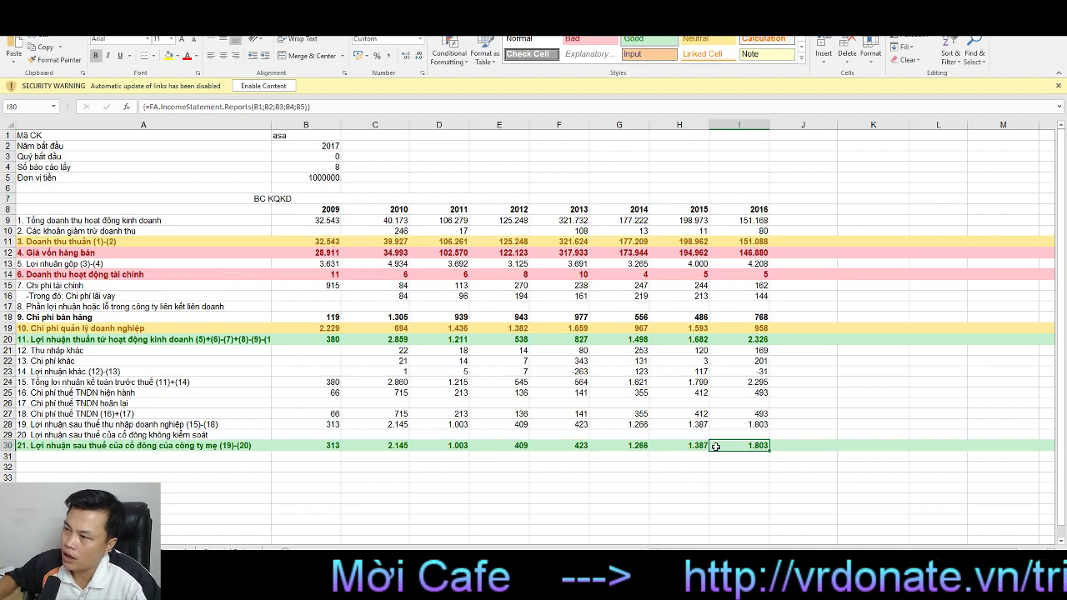
pyautogui.doubleClick(336, 159)
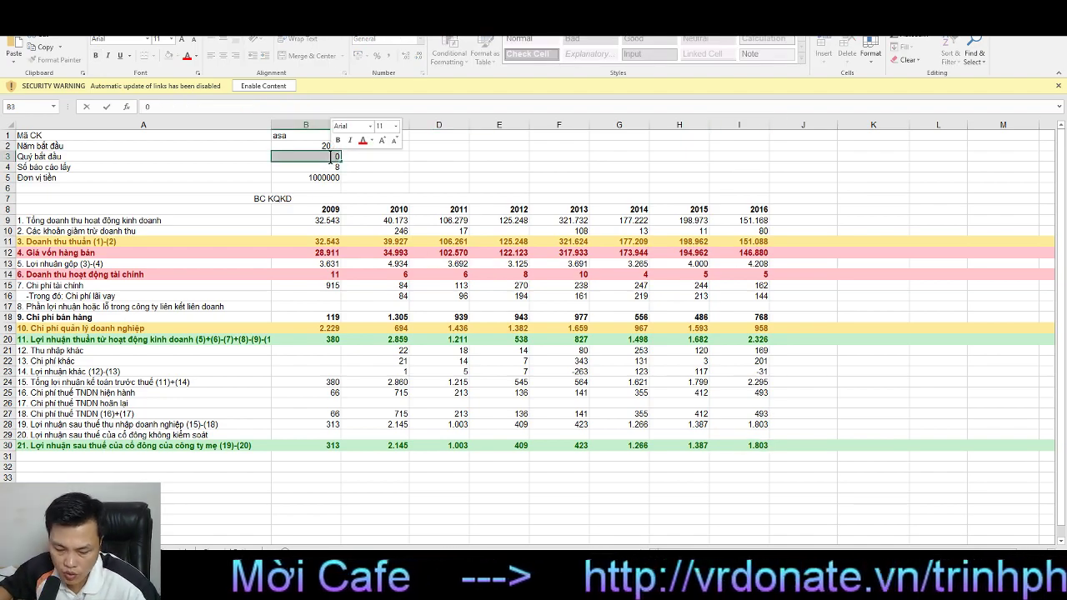
pyautogui.write('4')
pyautogui.hotkey('ctrl', 'Return')
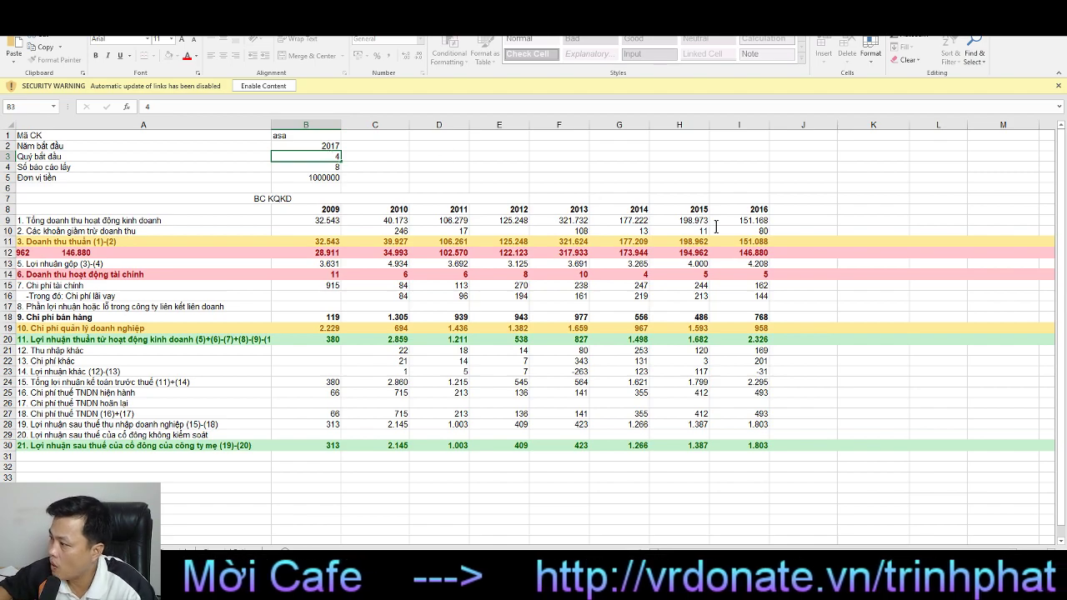
pyautogui.press('Down')
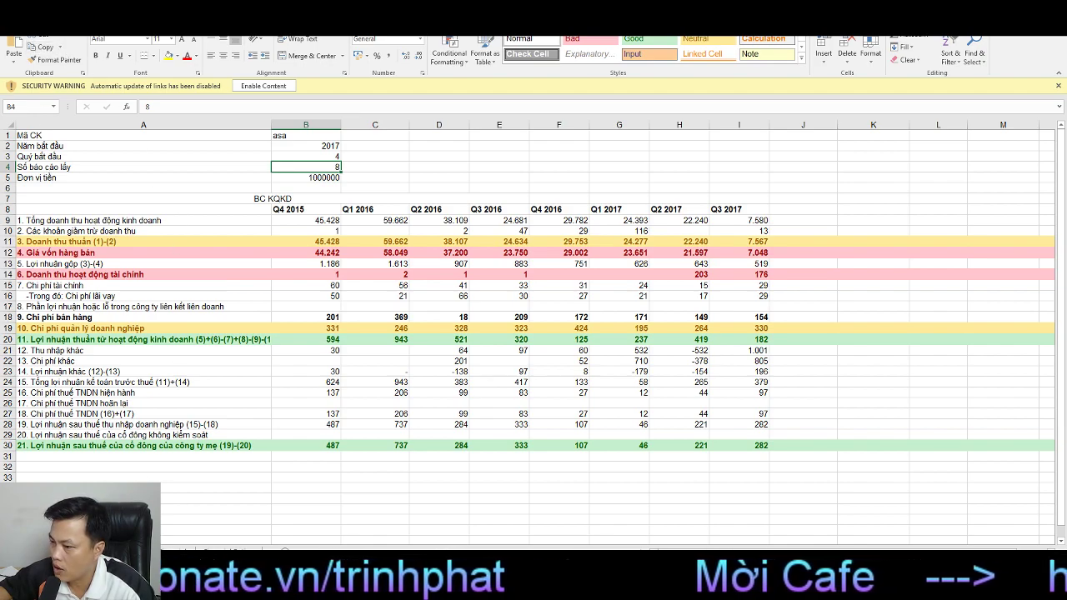
# Step: Set the income statement's starting quarter back to 0 for annual figures
pyautogui.click(303, 157)
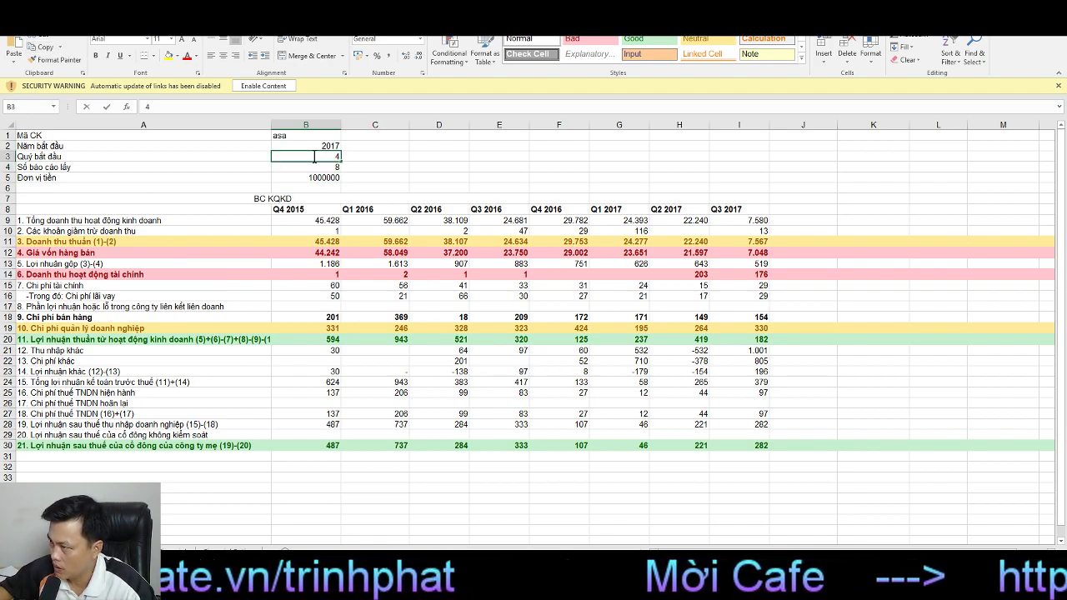
pyautogui.doubleClick(303, 159)
pyautogui.write('0')
pyautogui.press('Return')
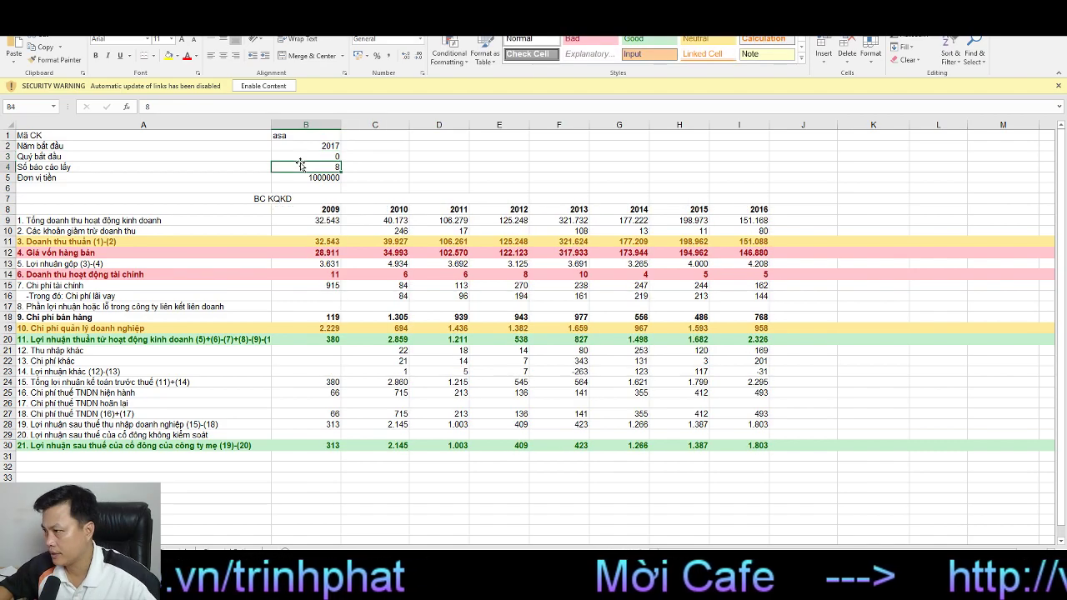
pyautogui.click(740, 450)
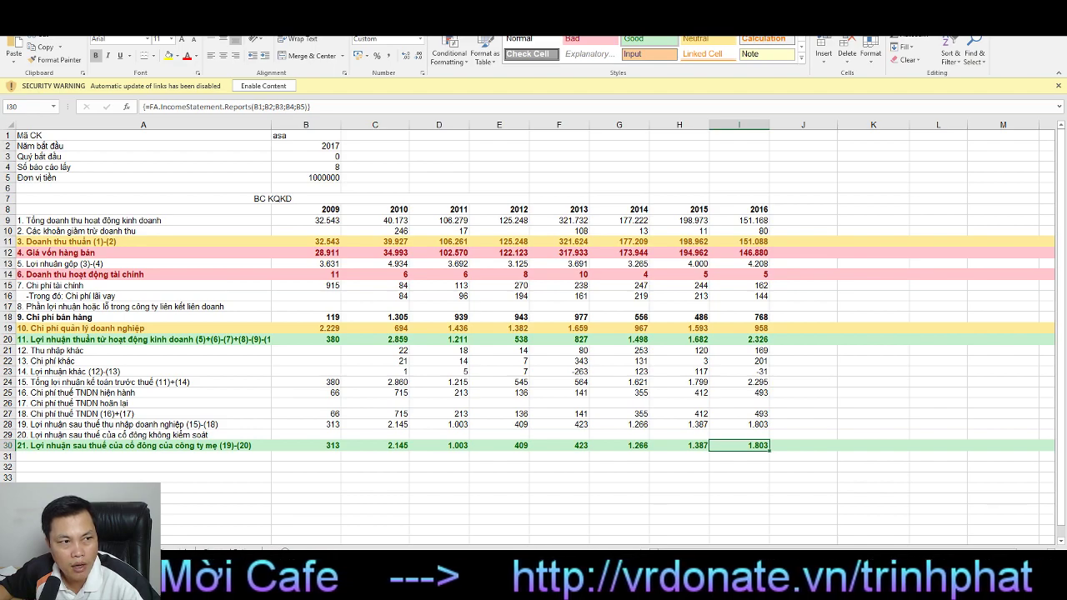
pyautogui.hotkey('alt', 'Tab')
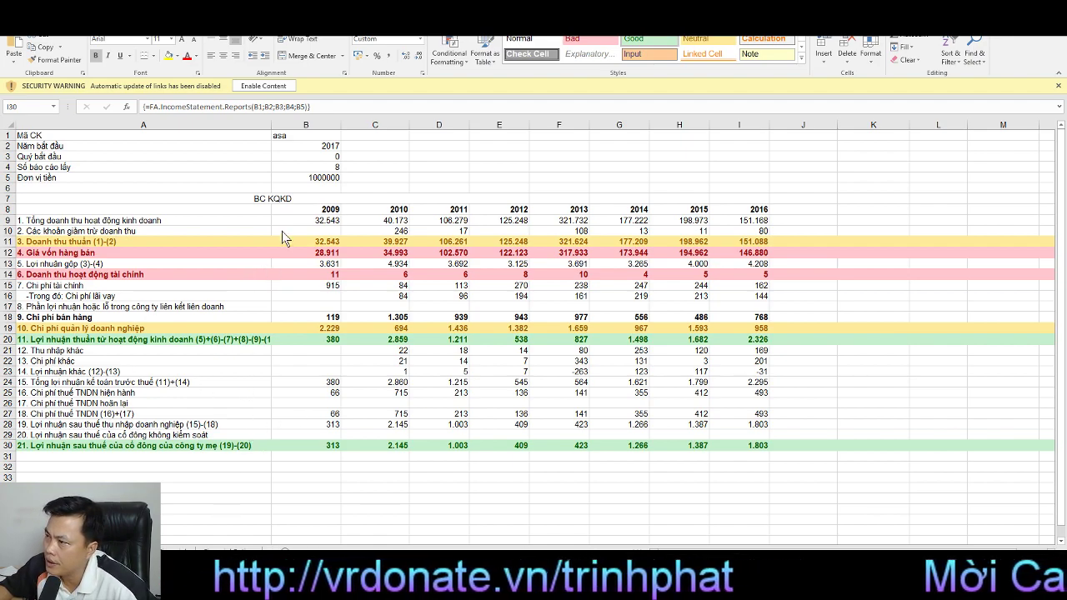
pyautogui.press('F2')
pyautogui.press('Home')
pyautogui.write('=')
pyautogui.click(284, 135)
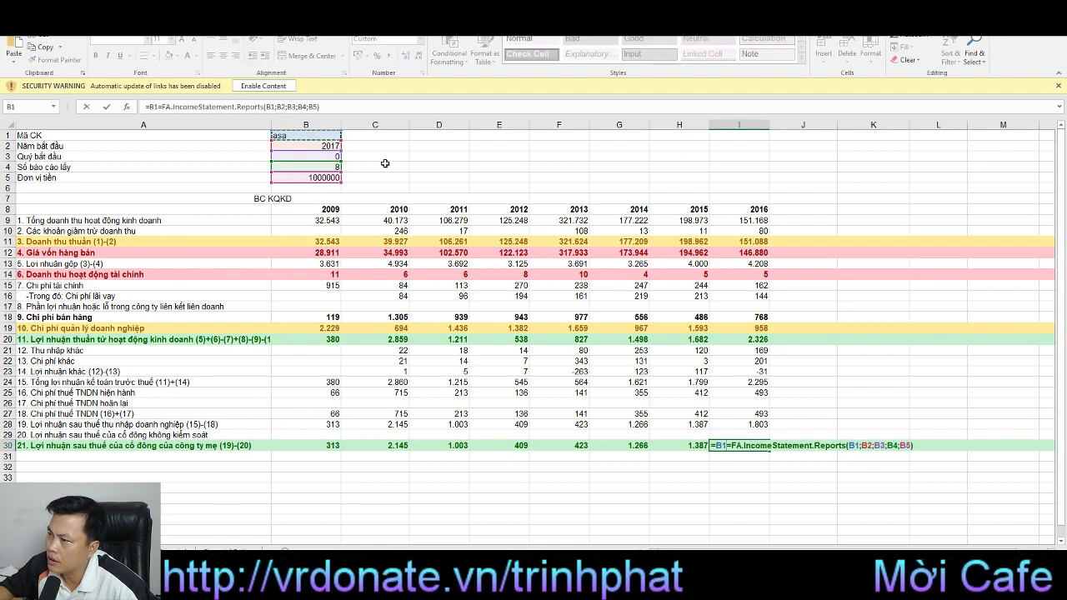
pyautogui.press('Escape')
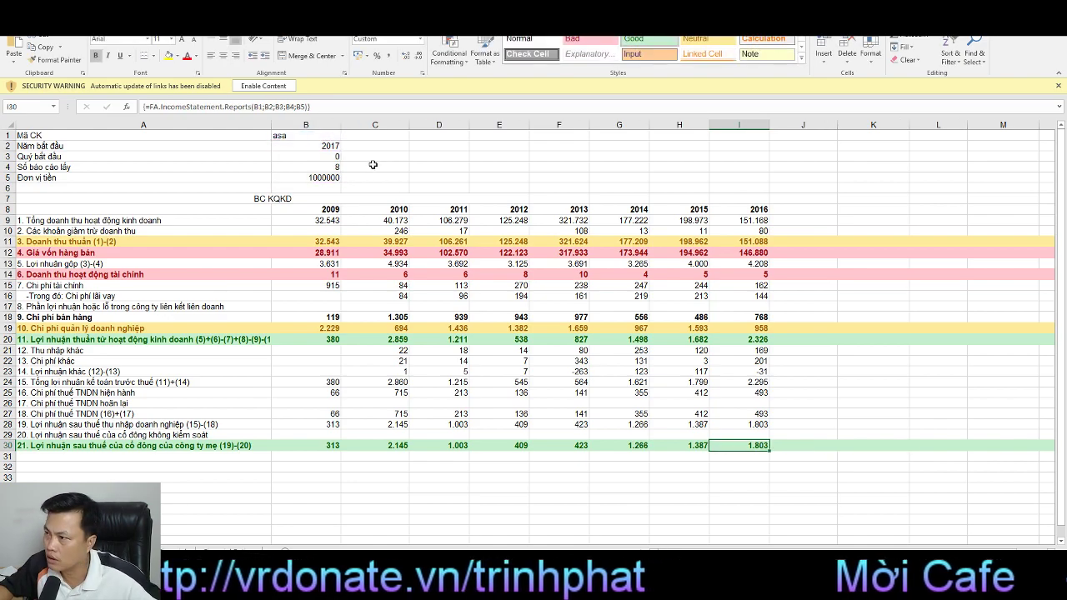
# Step: Change the stock code on the income statement sheet to bfc
pyautogui.click(299, 135)
pyautogui.doubleClick(299, 134)
pyautogui.doubleClick(299, 134)
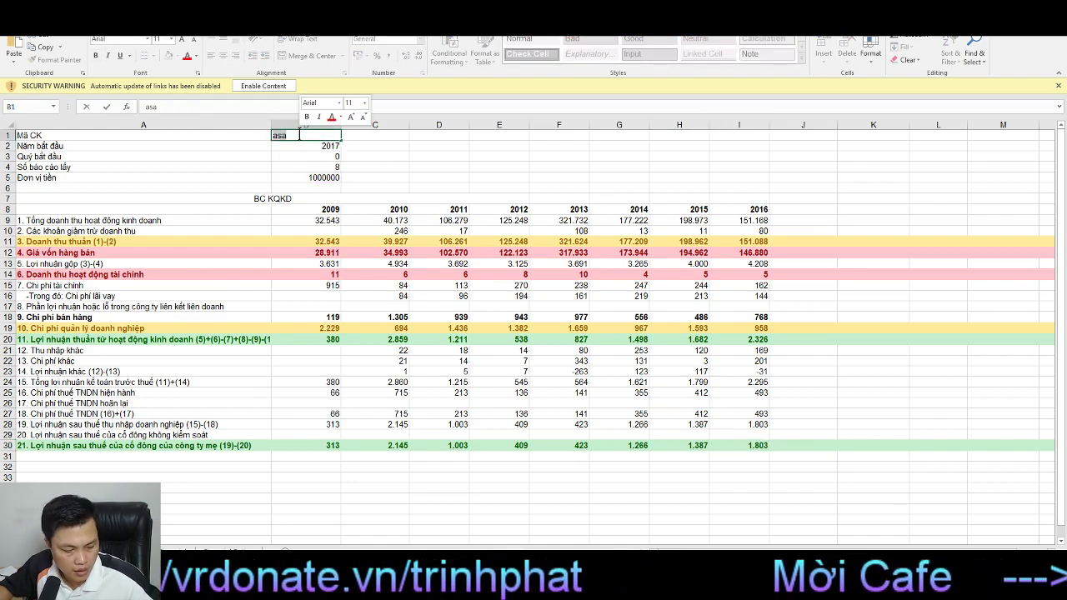
pyautogui.write('bfc')
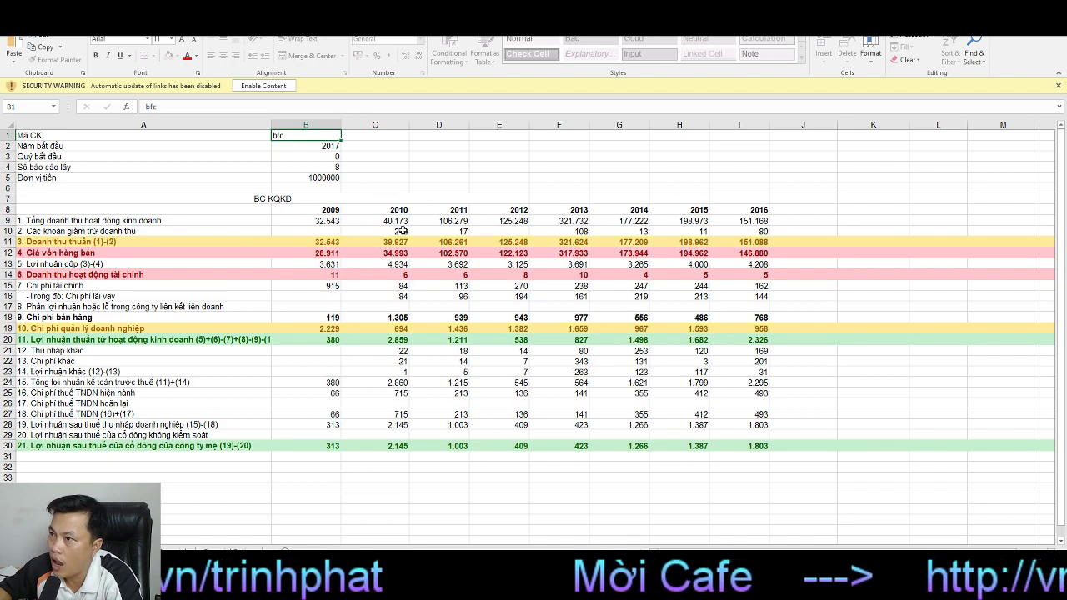
pyautogui.press('Return')
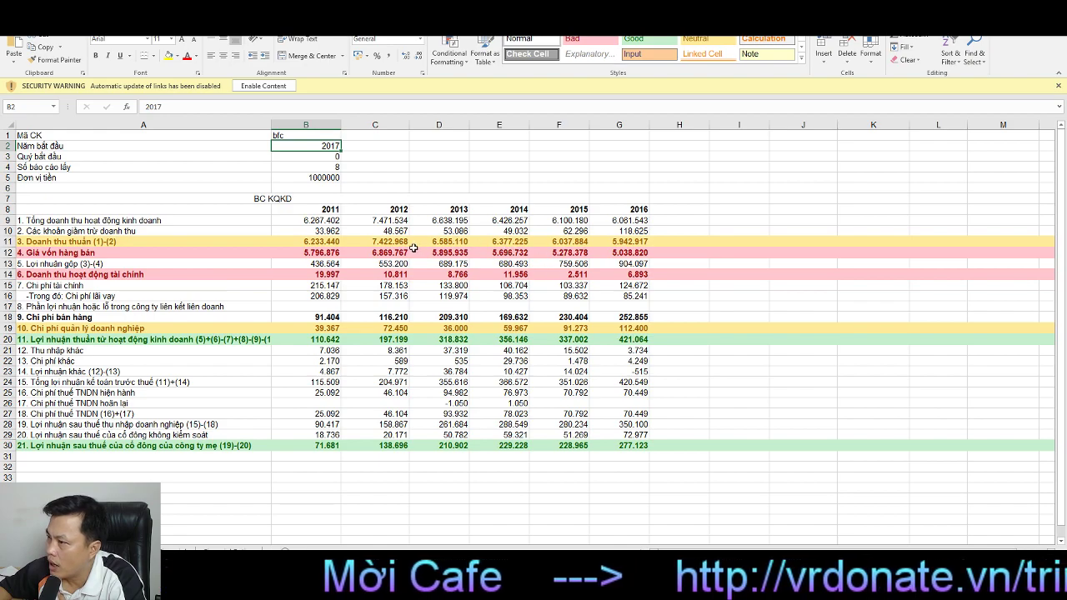
# Step: Review bfc's ratio sheet from key stats through profitability, efficiency, financial strength and working capital management
pyautogui.click(215, 551)
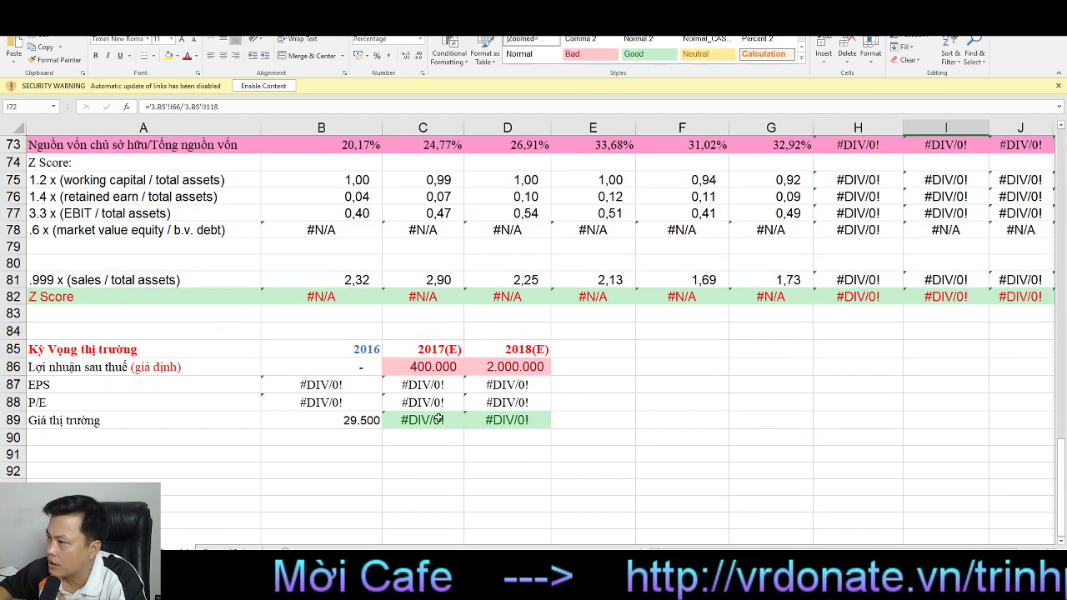
pyautogui.scroll(20, 437, 415)
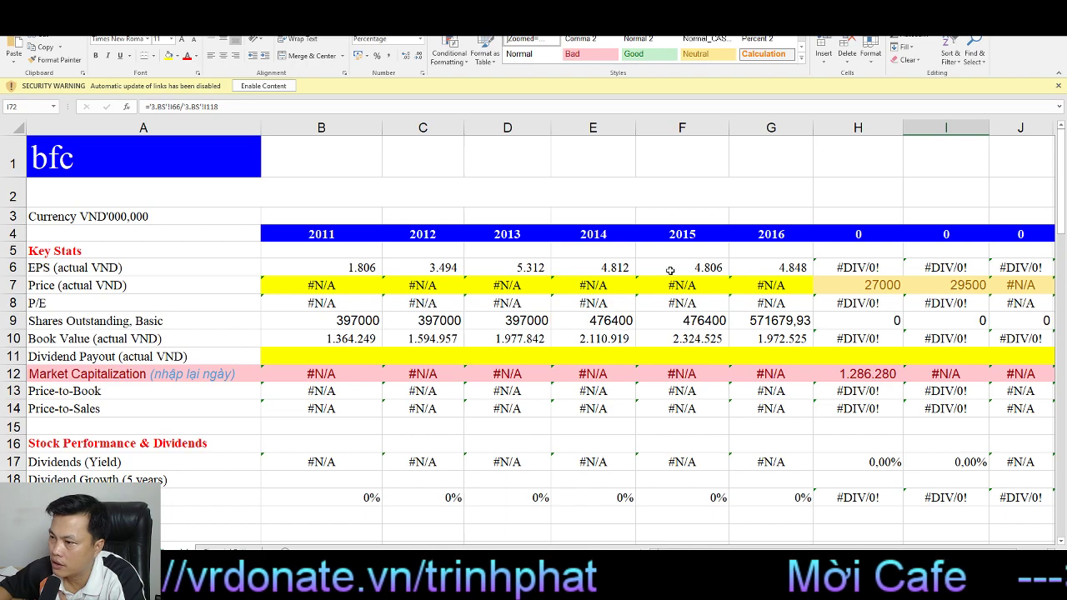
pyautogui.scroll(-6, 331, 355)
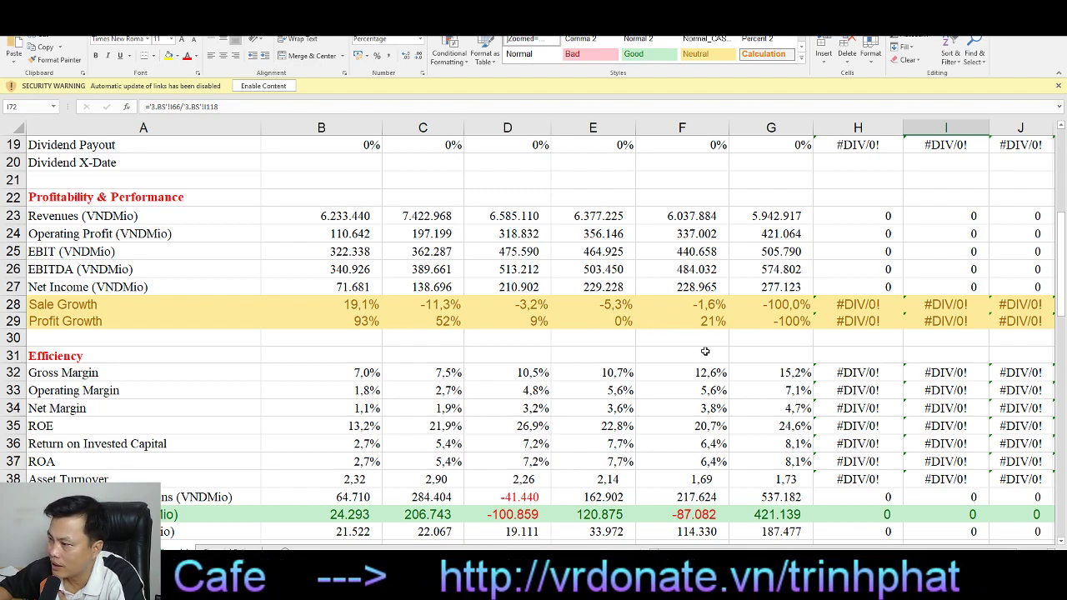
pyautogui.scroll(-2, 705, 351)
pyautogui.scroll(-2, 705, 353)
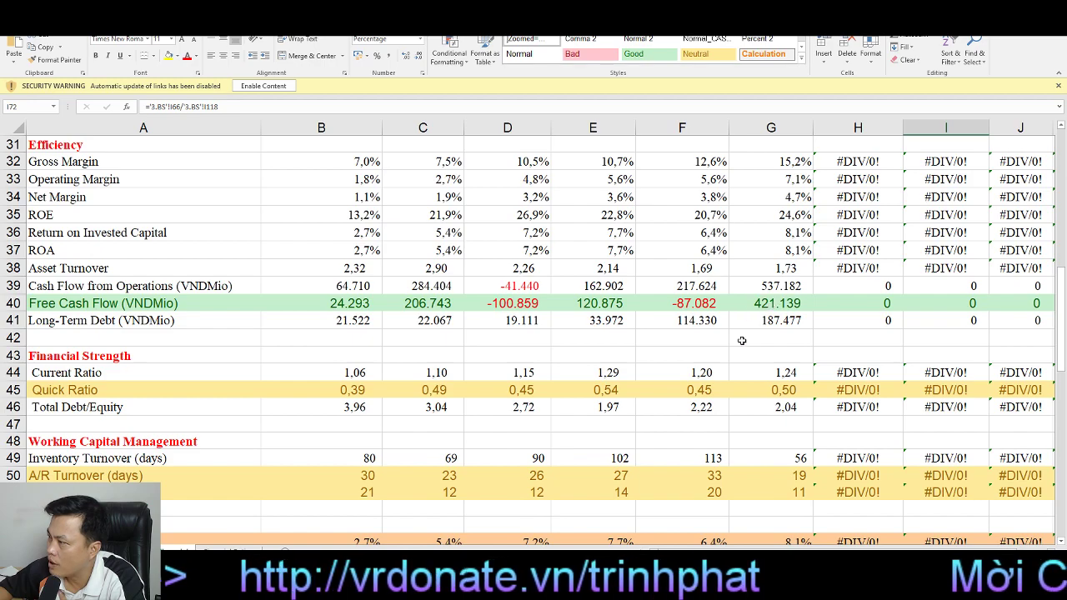
# Step: Examine bfc's latest-year quick ratio and its inventory, A/R and A/P turnover days on the ratio sheet
pyautogui.scroll(-2, 741, 340)
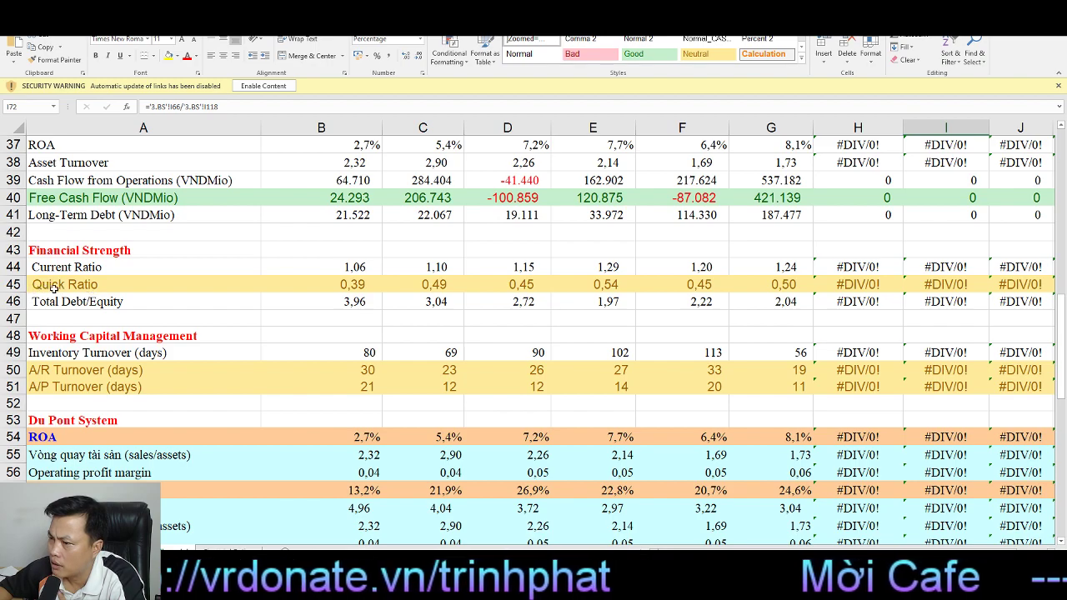
pyautogui.click(792, 285)
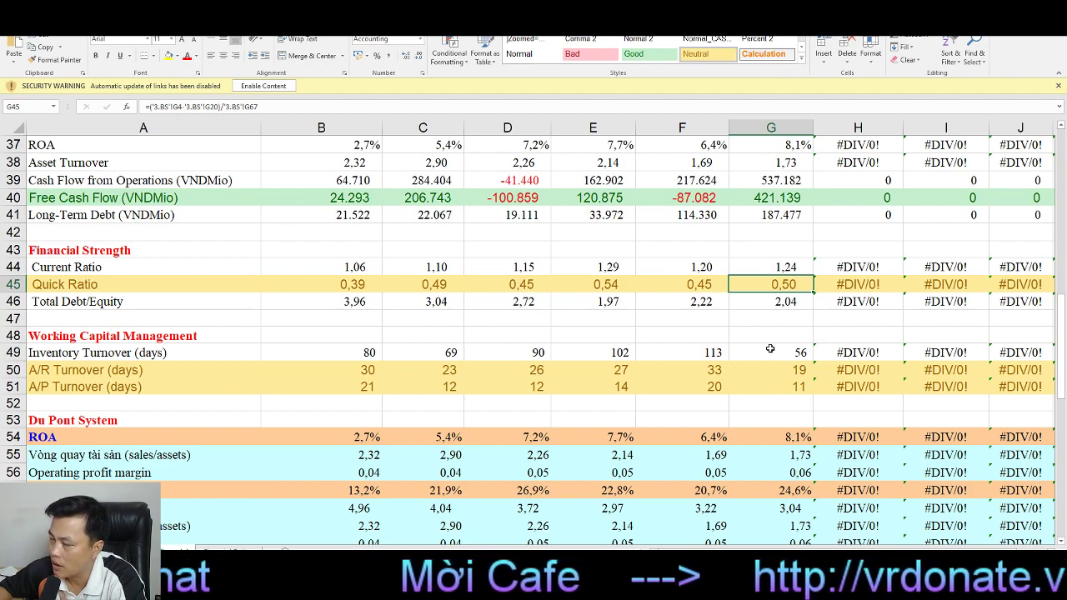
pyautogui.press('Down')
pyautogui.press('Down')
pyautogui.press('Down')
pyautogui.press('Down')
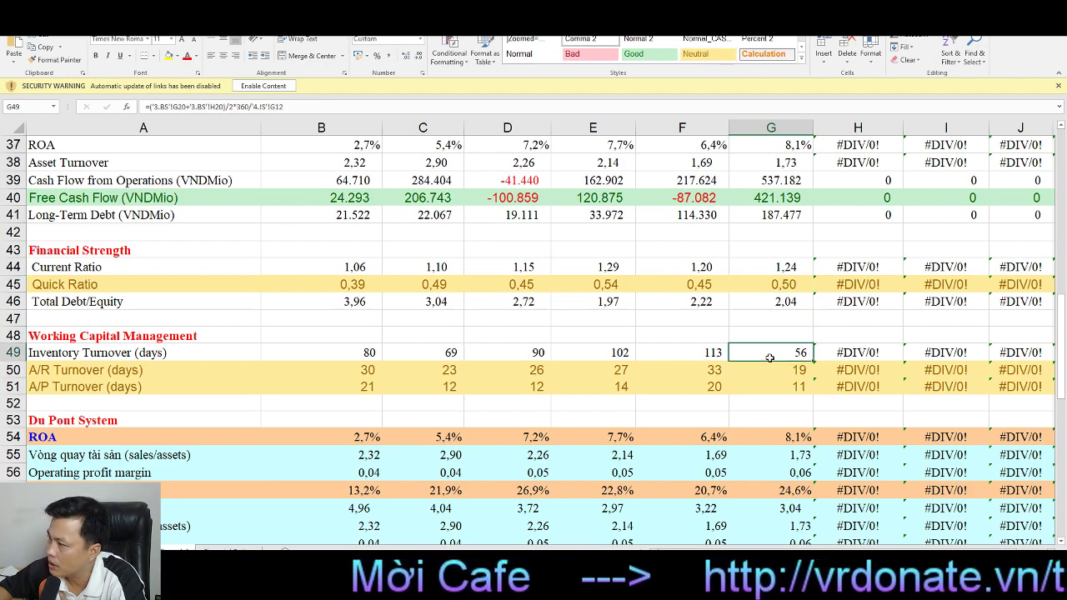
pyautogui.click(766, 372)
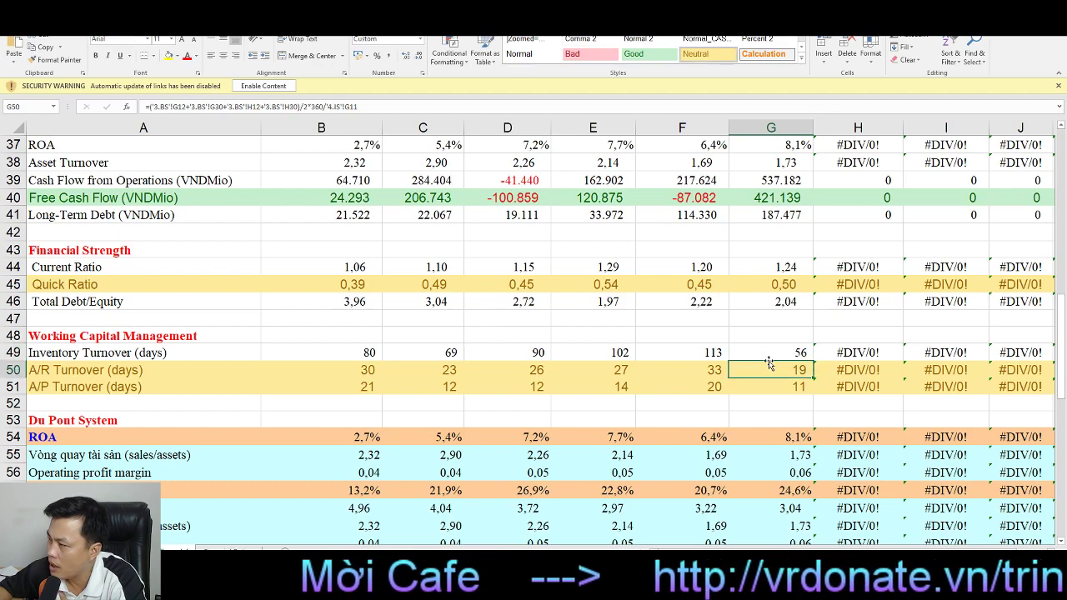
pyautogui.click(767, 357)
pyautogui.click(769, 374)
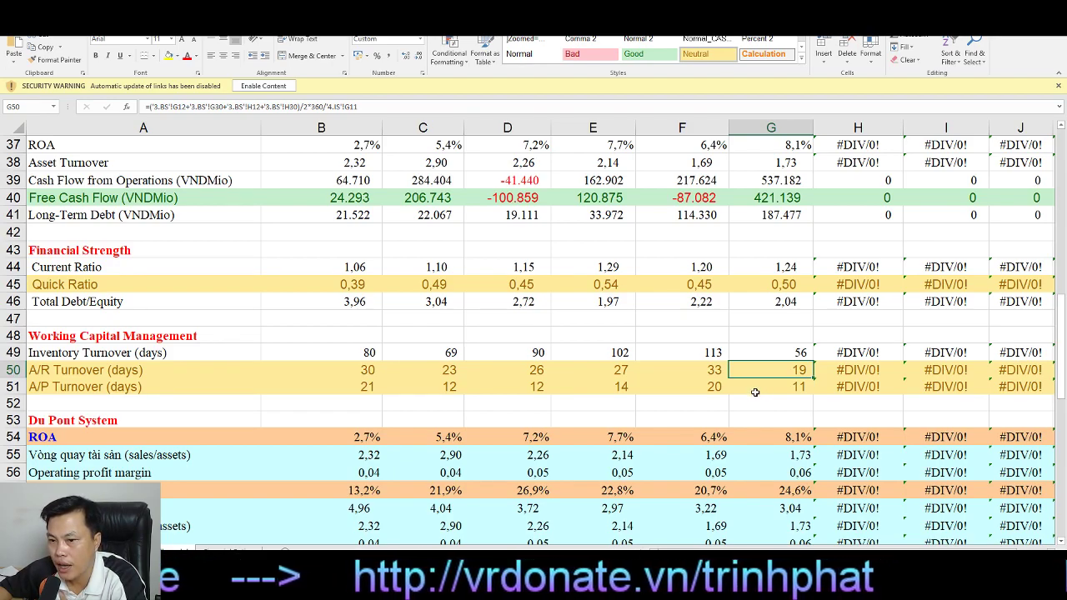
pyautogui.click(755, 391)
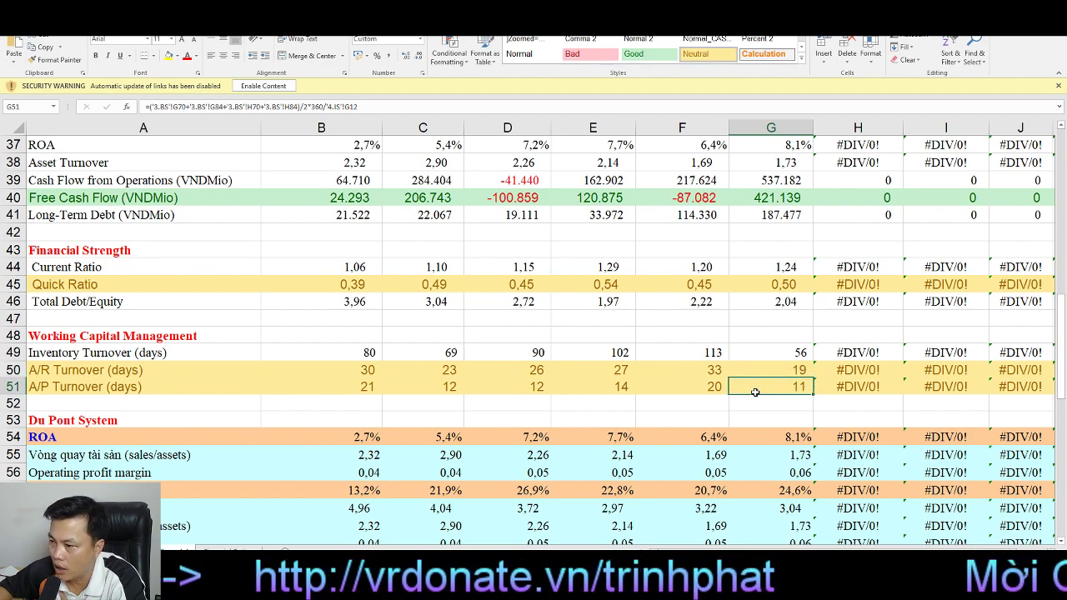
# Step: Examine the Du Pont breakdown of bfc's ROA, comparing asset turnover and operating profit margin across the years
pyautogui.scroll(-4, 755, 392)
pyautogui.click(784, 232)
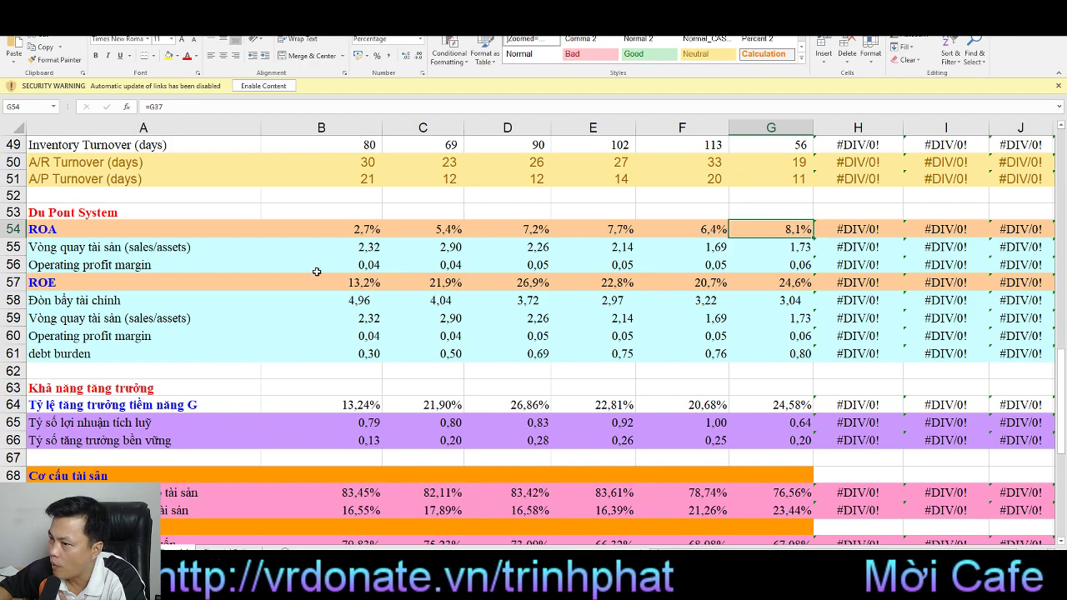
pyautogui.click(774, 247)
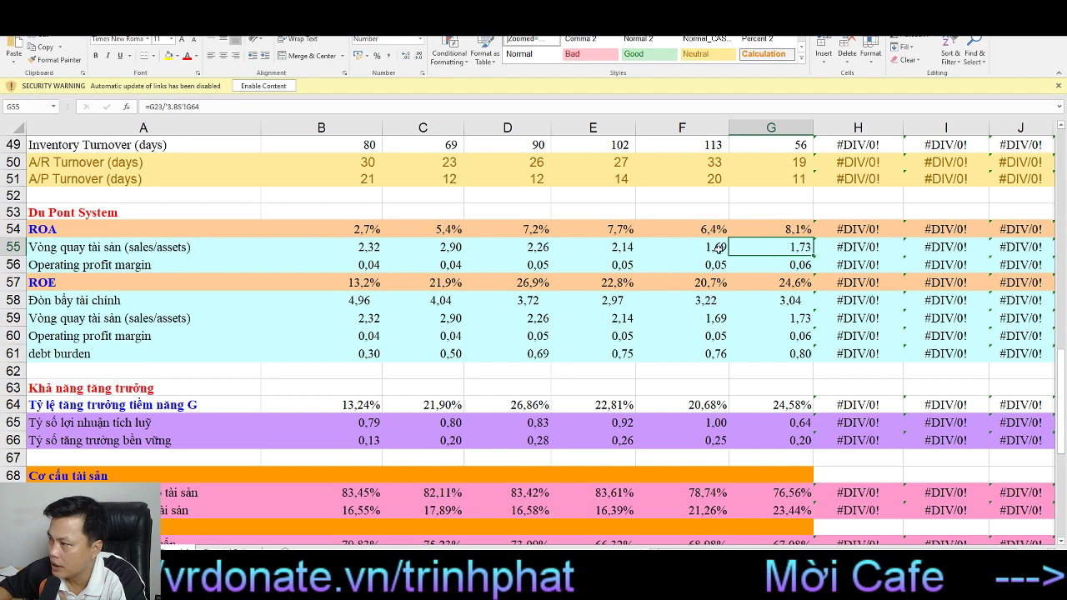
pyautogui.click(532, 250)
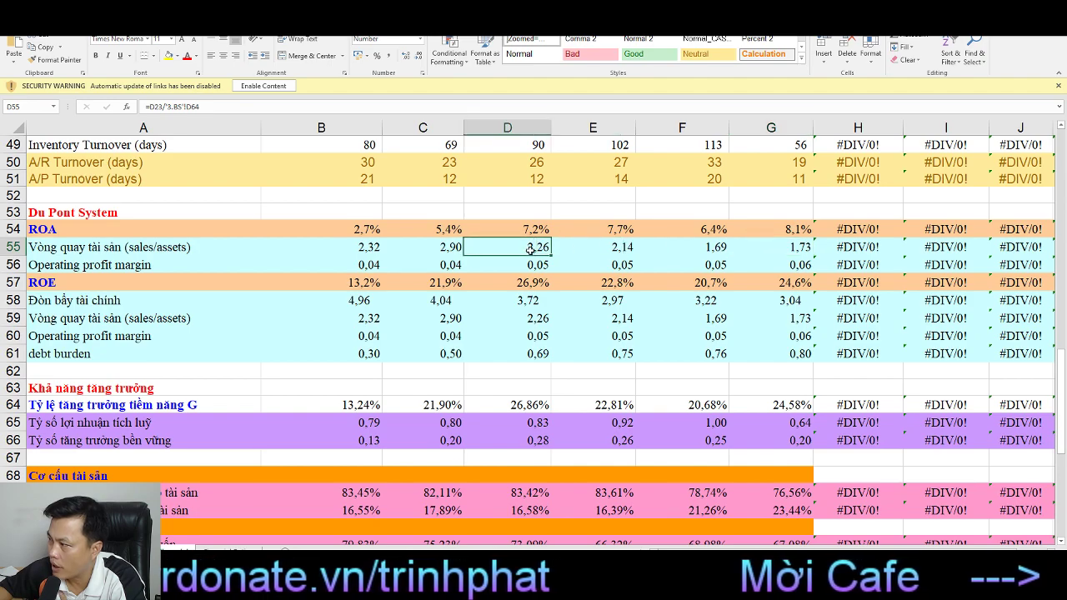
pyautogui.click(397, 250)
pyautogui.click(362, 250)
pyautogui.click(416, 250)
pyautogui.click(487, 249)
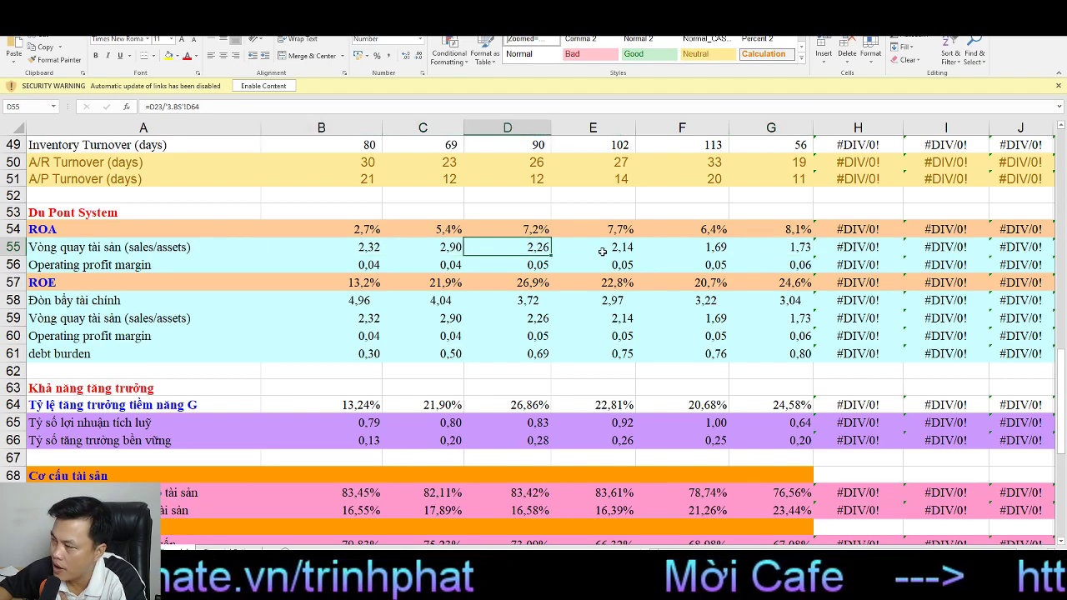
pyautogui.click(615, 251)
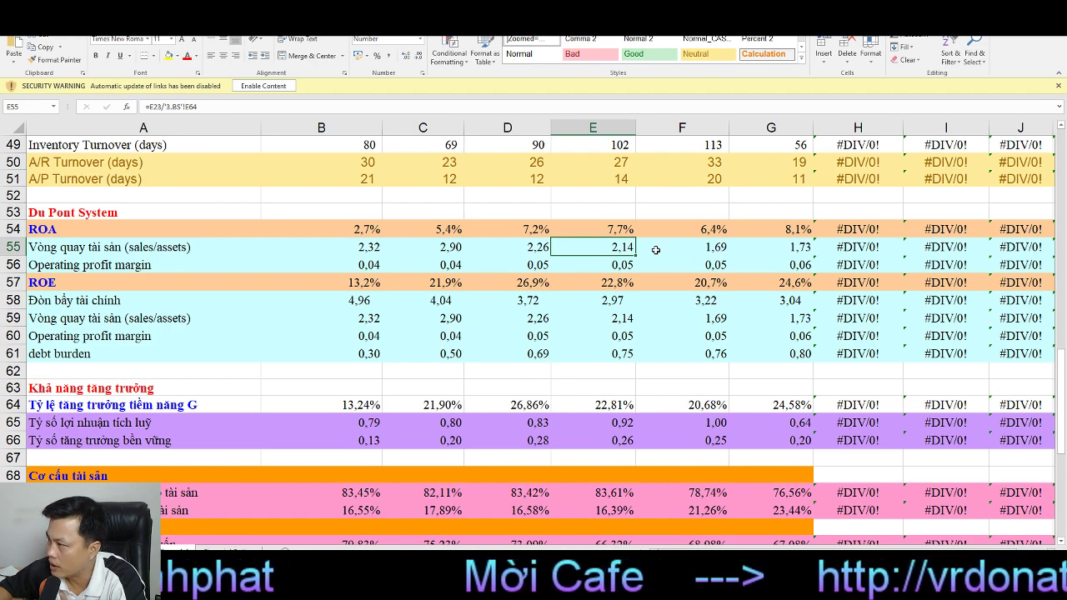
pyautogui.click(704, 249)
pyautogui.click(781, 246)
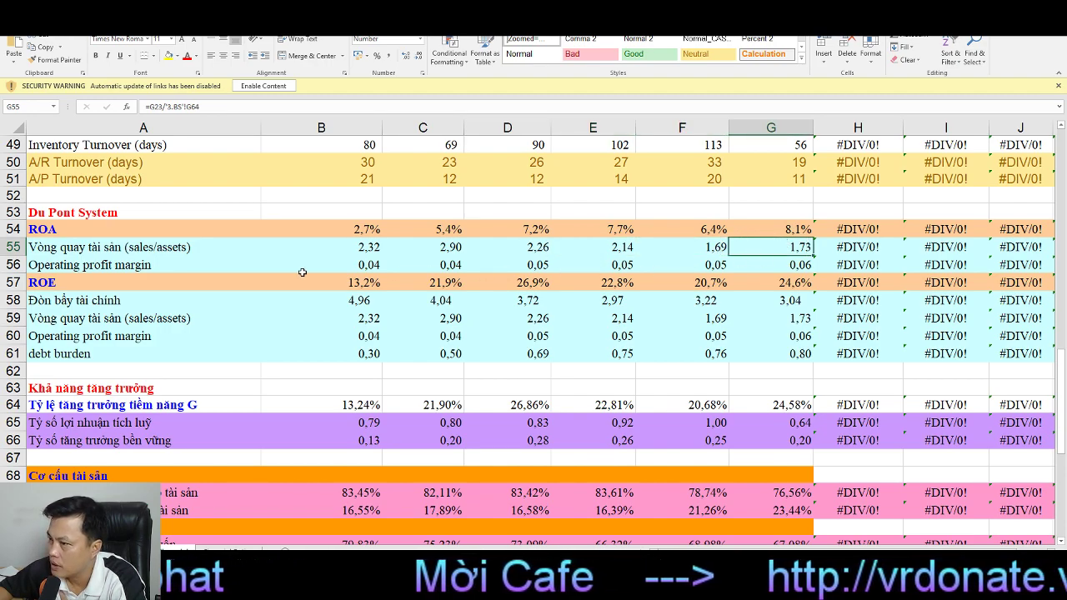
pyautogui.click(409, 267)
pyautogui.click(374, 267)
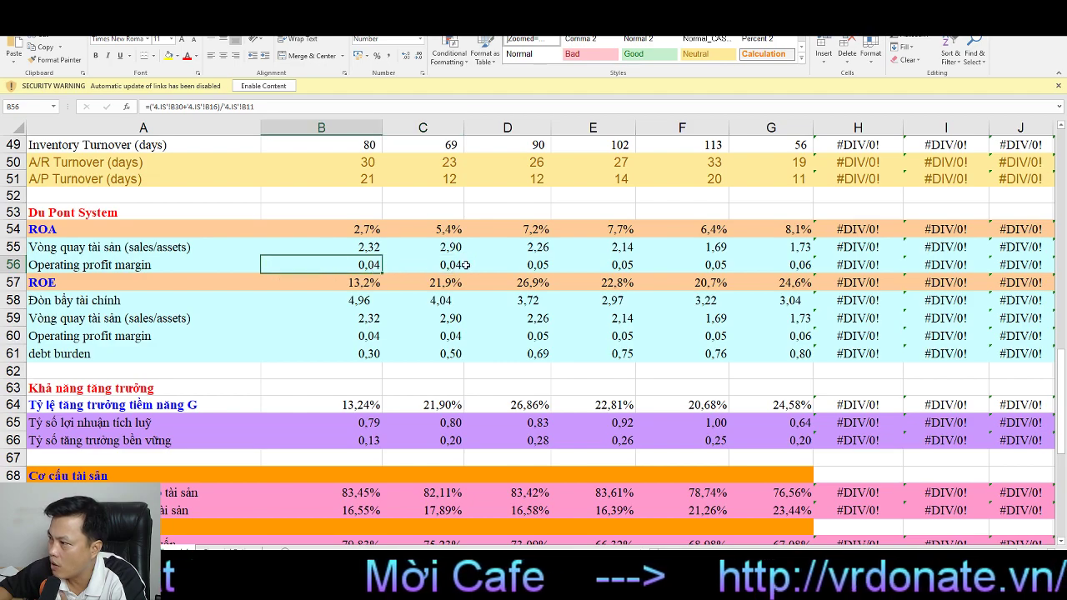
pyautogui.click(681, 264)
pyautogui.press('Right')
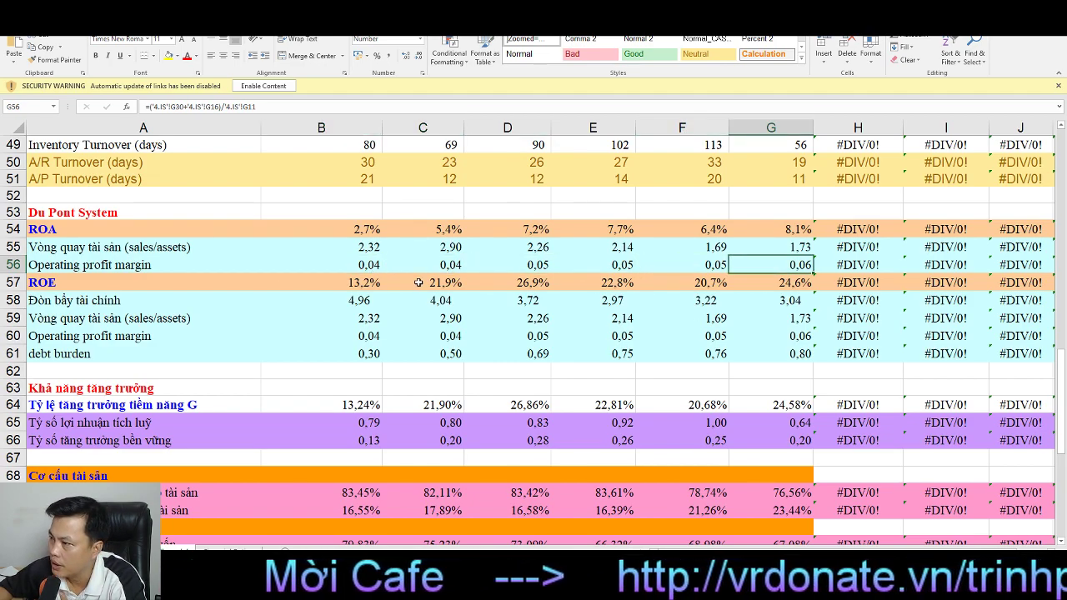
# Step: Compare bfc's Du Pont ROE and financial leverage (Đòn bẩy tài chính) across the years
pyautogui.click(352, 284)
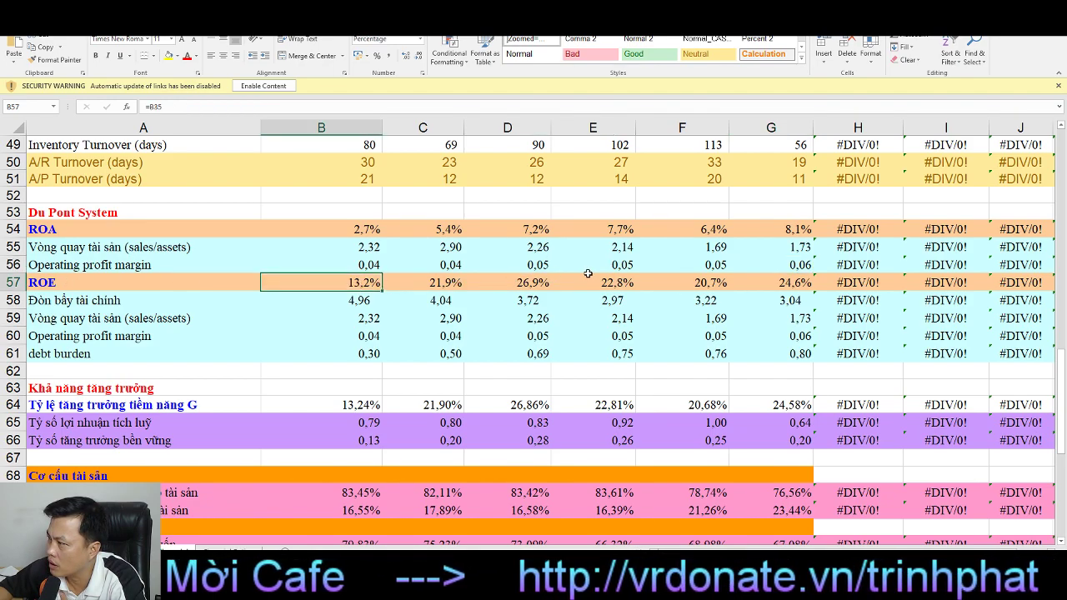
pyautogui.click(771, 285)
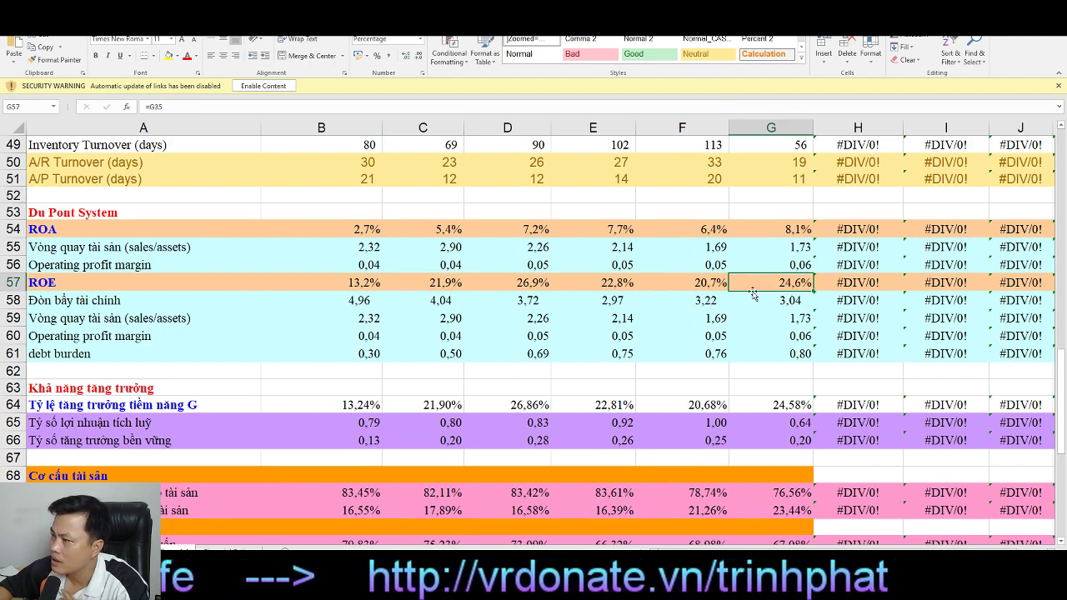
pyautogui.click(406, 300)
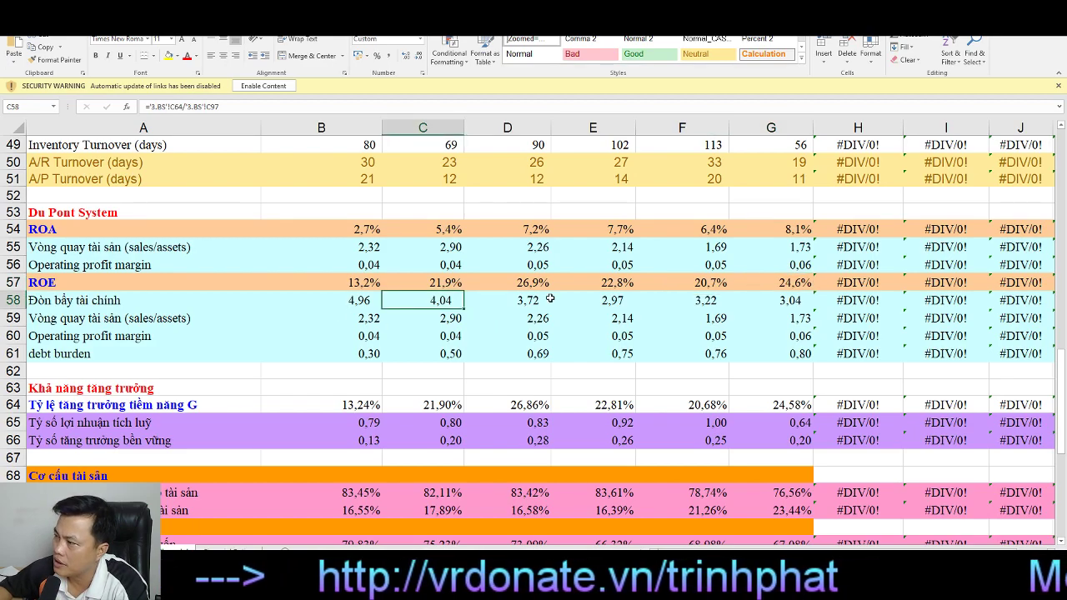
pyautogui.click(533, 300)
pyautogui.click(679, 302)
pyautogui.click(769, 300)
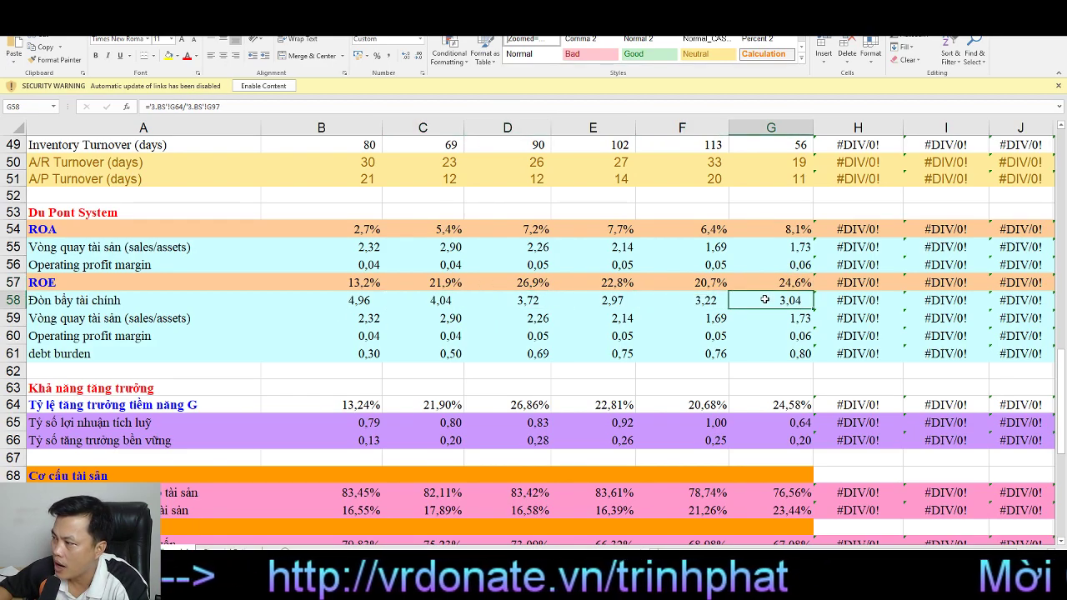
pyautogui.click(721, 303)
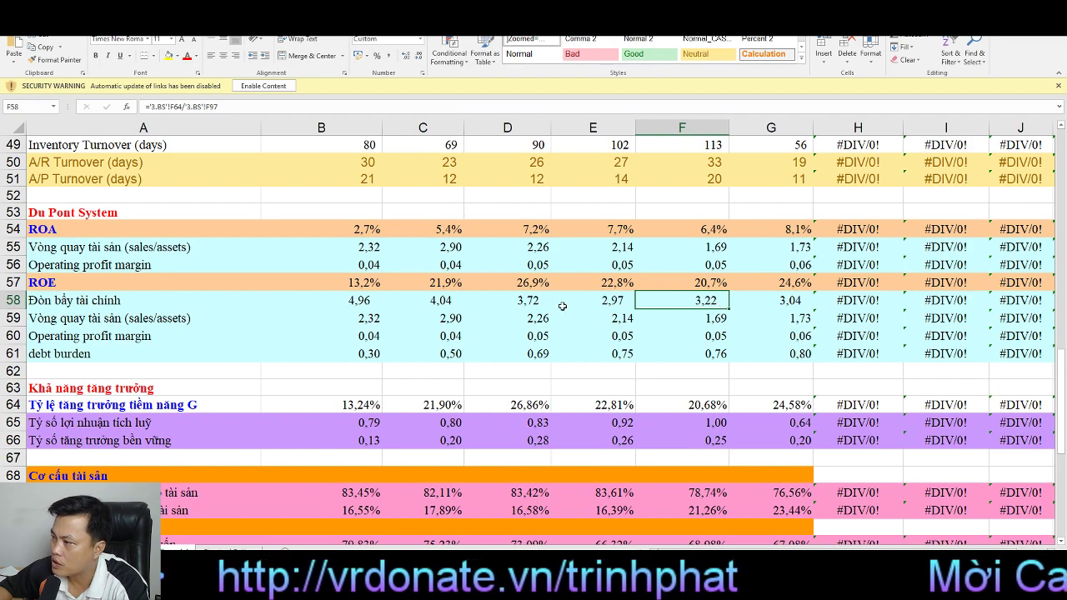
pyautogui.click(376, 301)
pyautogui.click(442, 300)
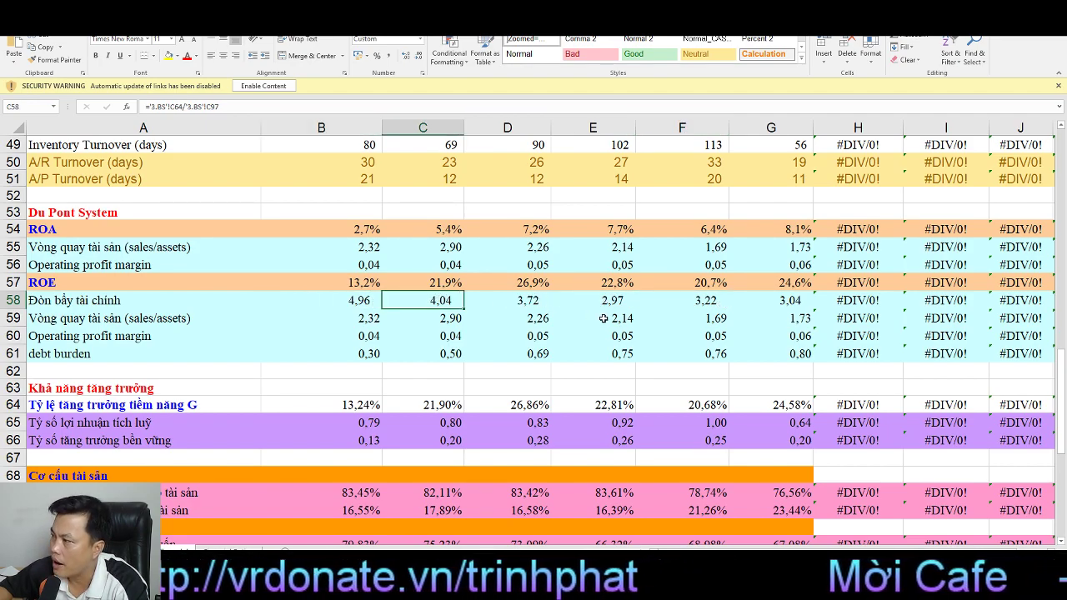
# Step: Review bfc's latest-year asset and capital structure ratios, continuing to the Z Score and market expectation sections
pyautogui.scroll(-2, 603, 319)
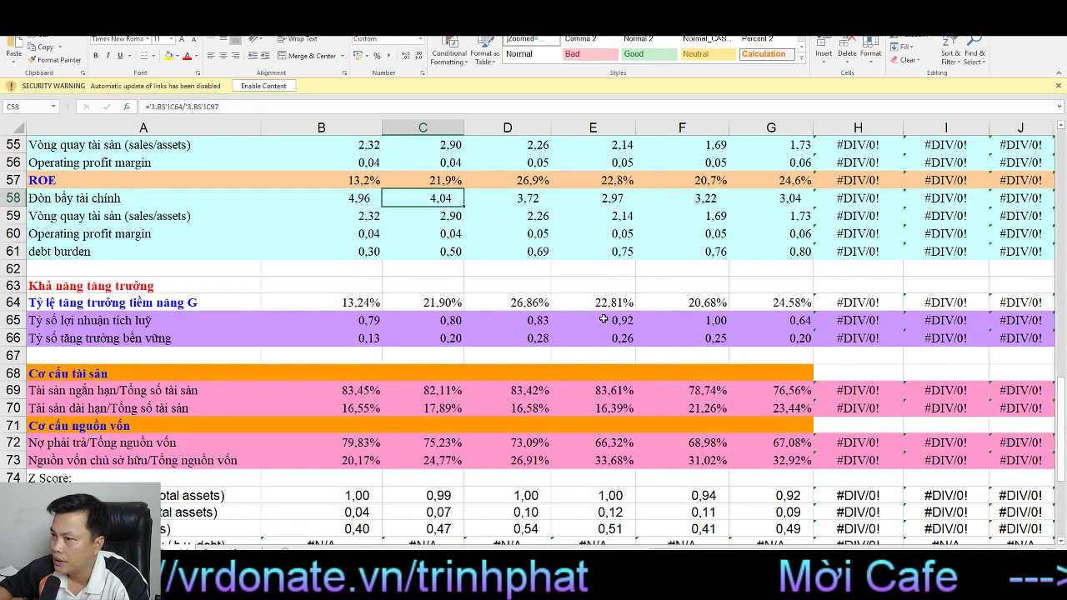
pyautogui.scroll(-2, 604, 318)
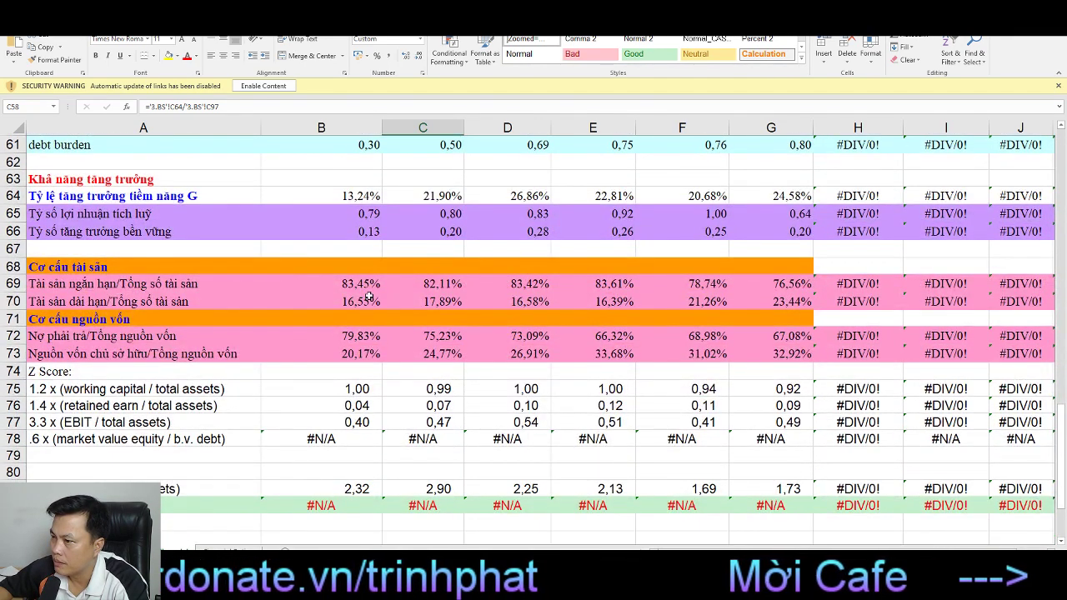
pyautogui.click(791, 282)
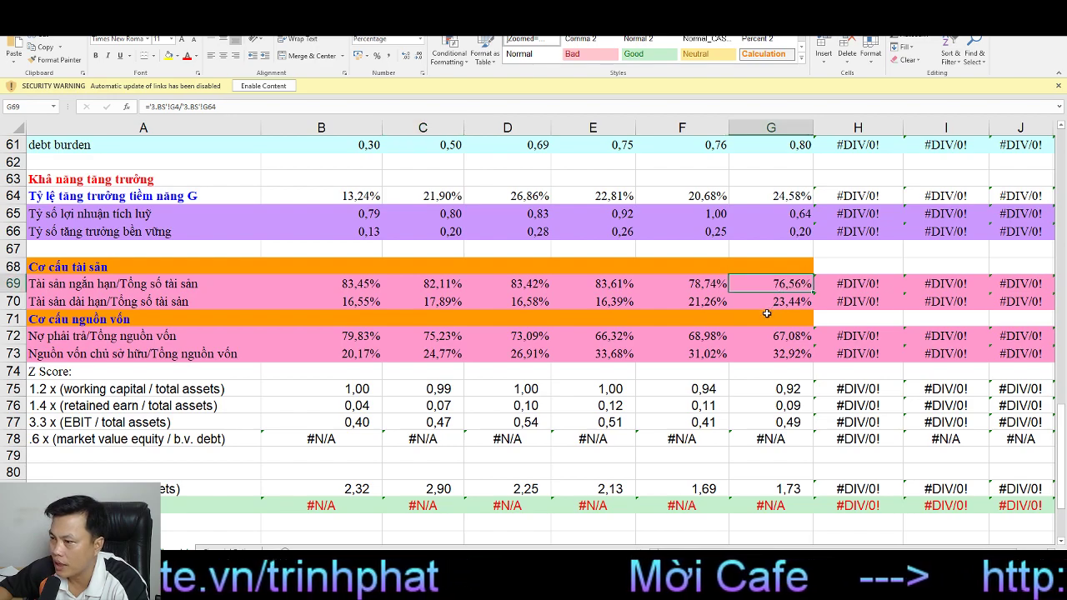
pyautogui.click(768, 305)
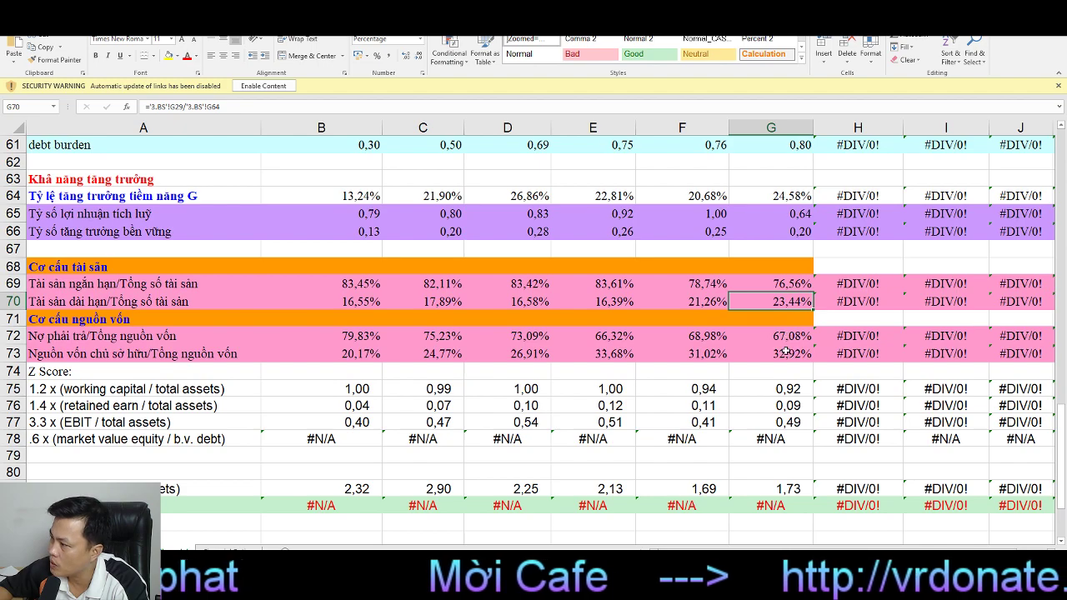
pyautogui.click(785, 340)
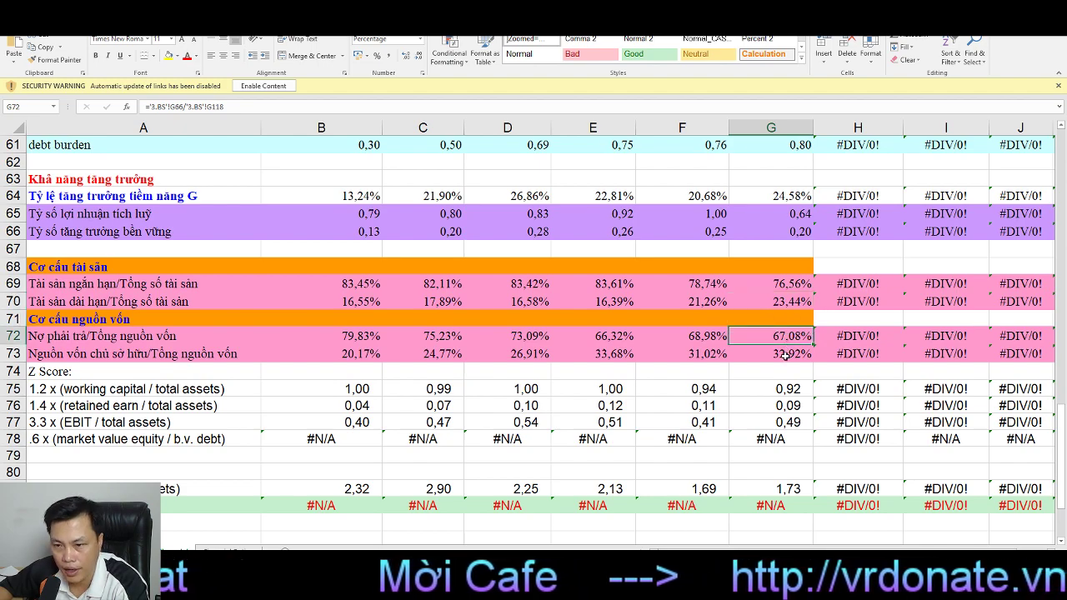
pyautogui.click(783, 359)
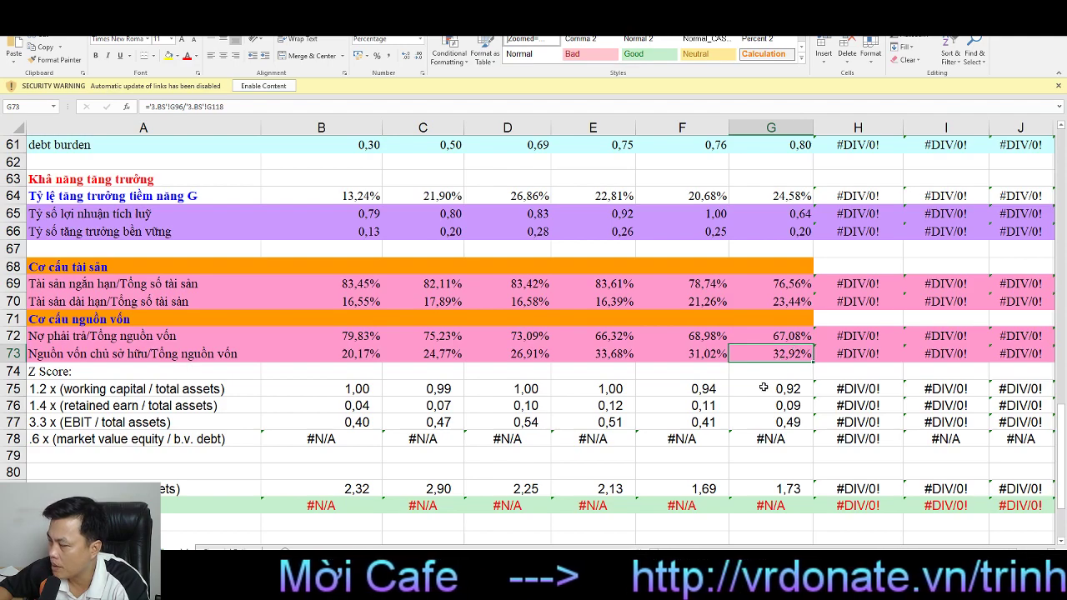
pyautogui.scroll(-2, 762, 386)
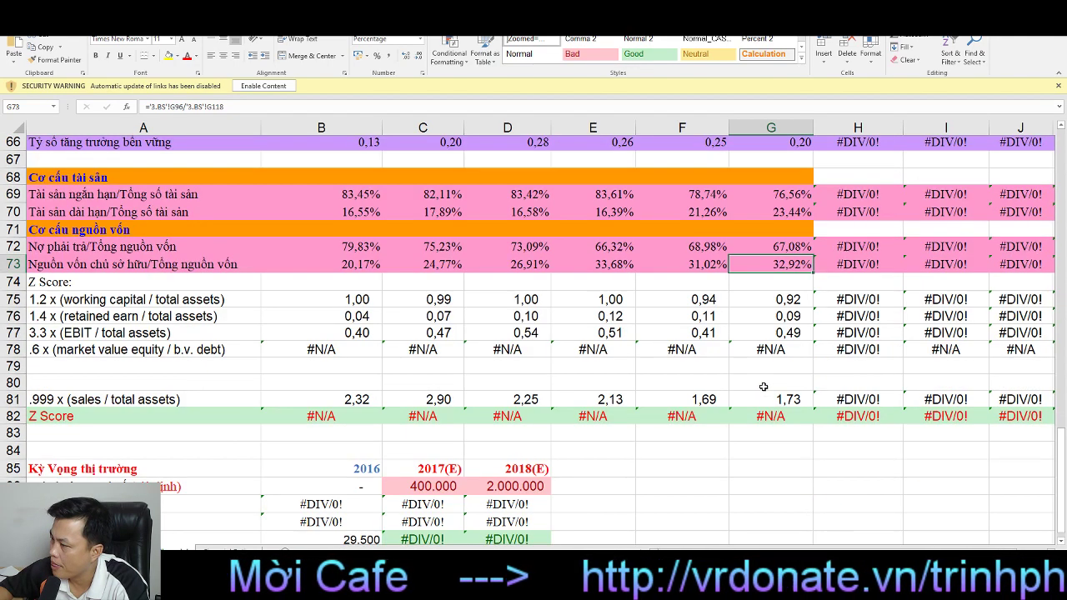
pyautogui.scroll(-4, 762, 386)
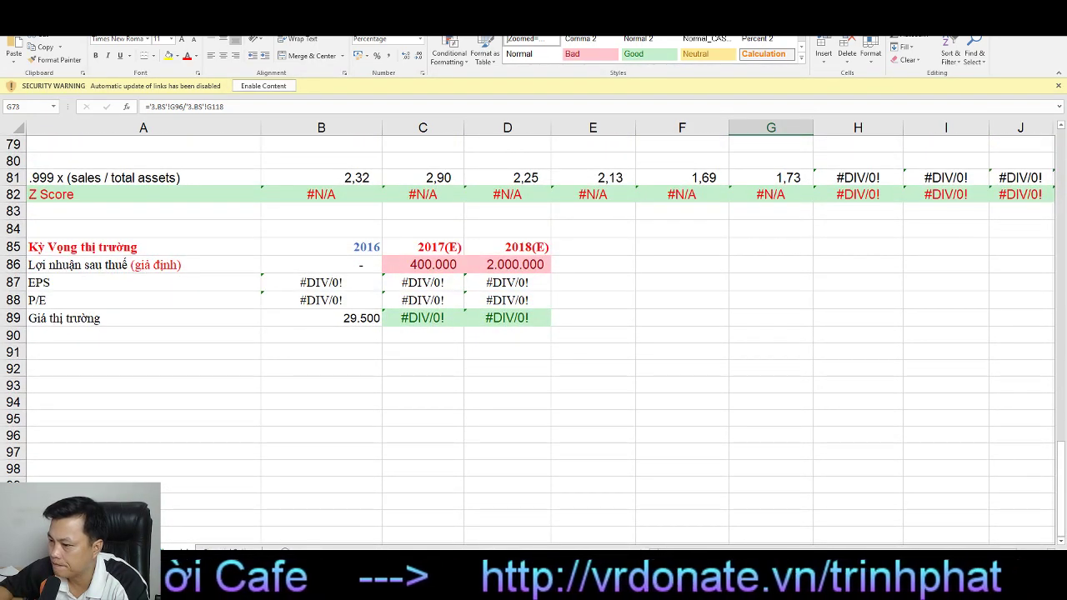
# Step: Compare bfc's yearly gross profit, cost of goods sold and total revenue on the income statement sheet
pyautogui.hotkey('ctrl', 'pageup')
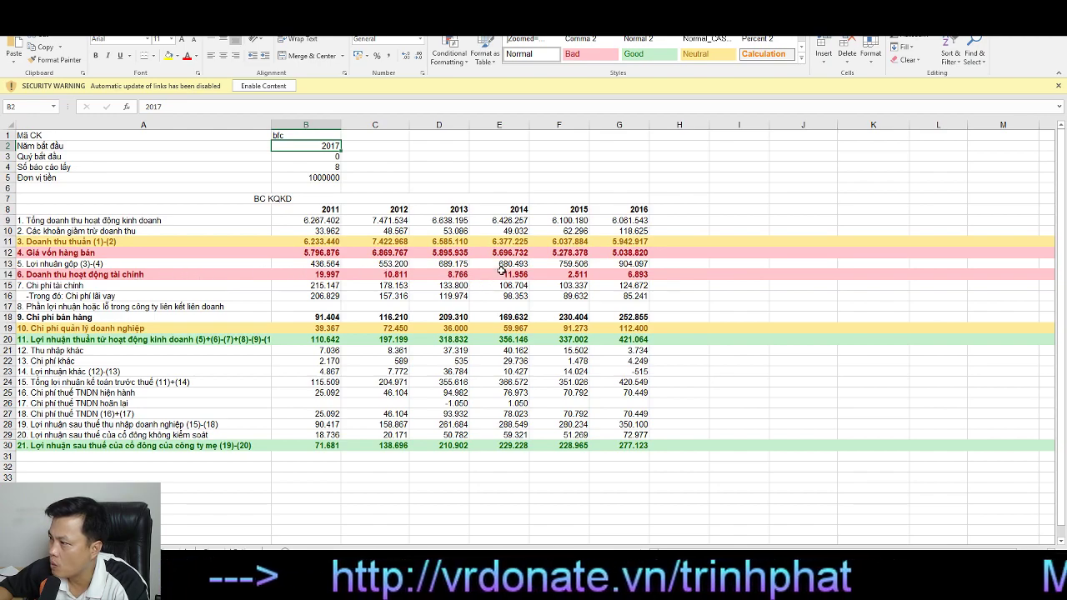
pyautogui.click(619, 261)
pyautogui.click(568, 264)
pyautogui.click(625, 251)
pyautogui.click(579, 251)
pyautogui.click(611, 249)
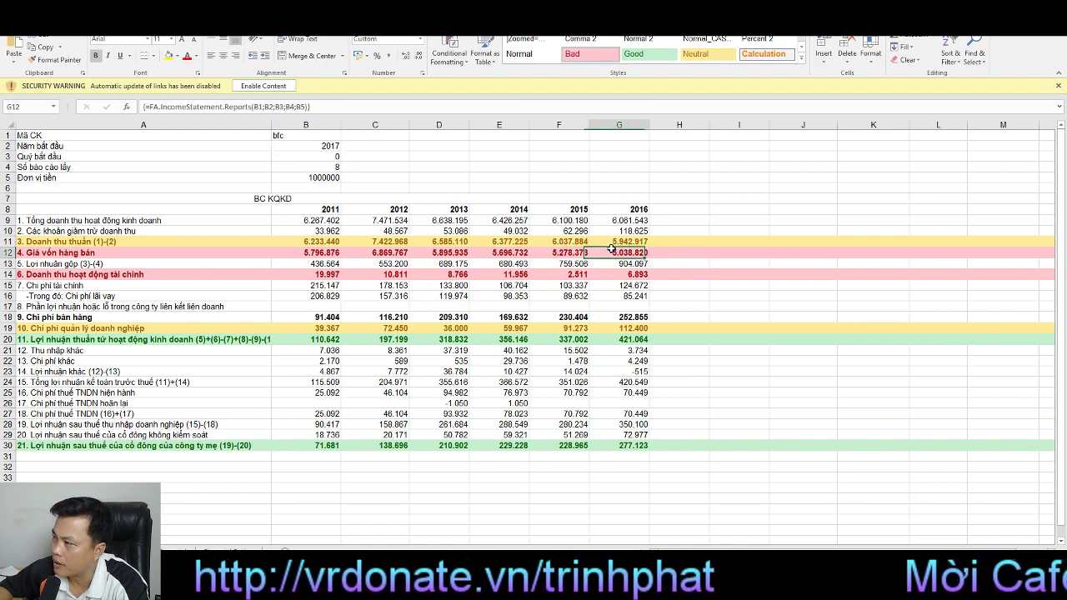
pyautogui.click(512, 252)
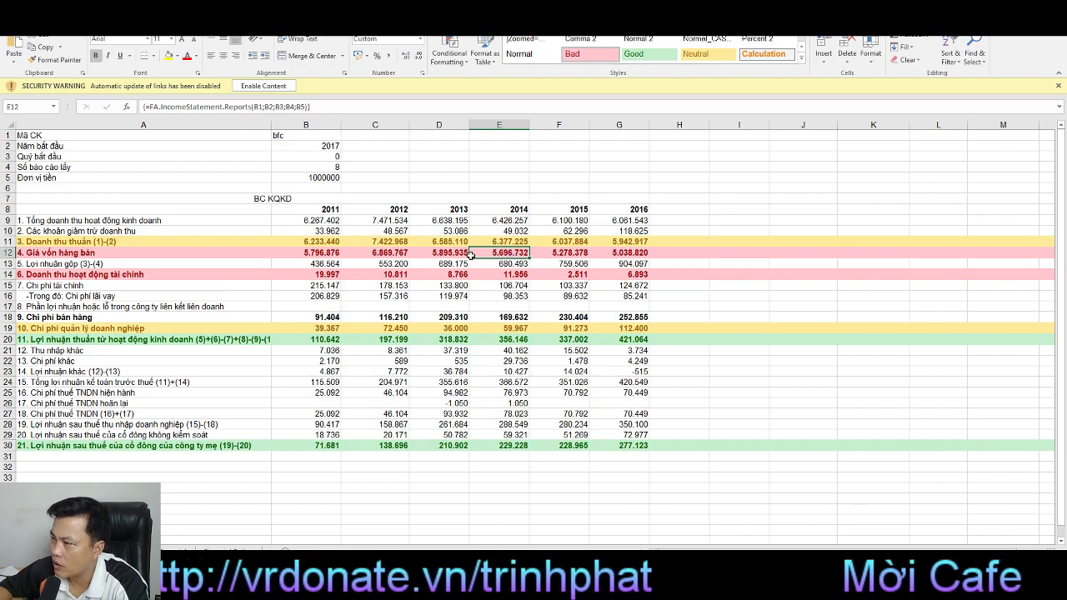
pyautogui.click(444, 252)
pyautogui.click(445, 220)
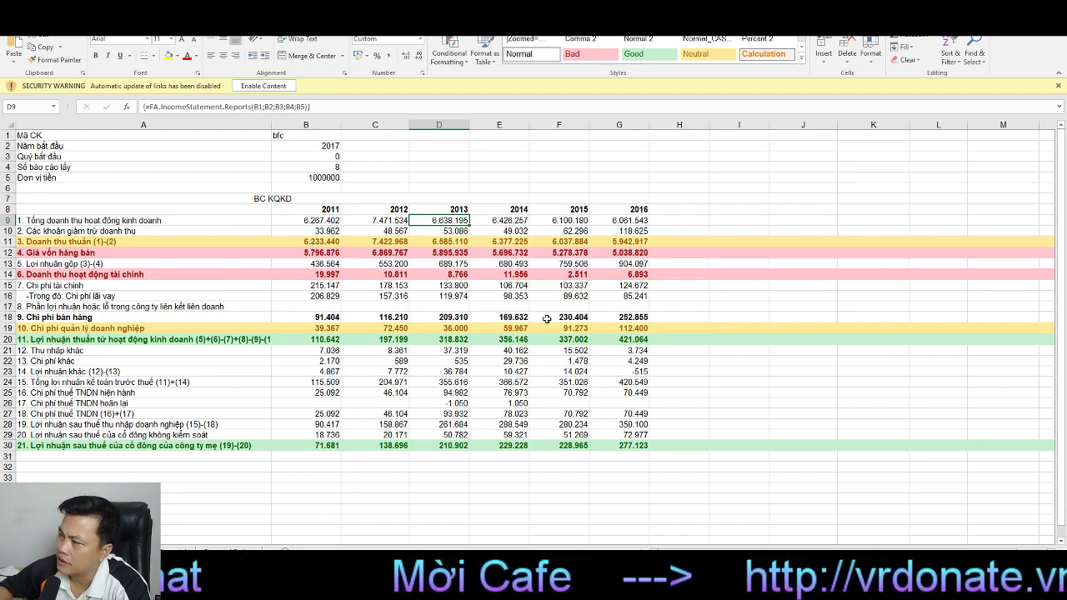
# Step: Compare bfc's selling expenses (Chi phí bán hàng) for 2014, 2015 and 2016 on the income statement
pyautogui.click(565, 319)
pyautogui.click(619, 319)
pyautogui.click(540, 320)
pyautogui.click(516, 318)
pyautogui.click(560, 318)
pyautogui.click(603, 313)
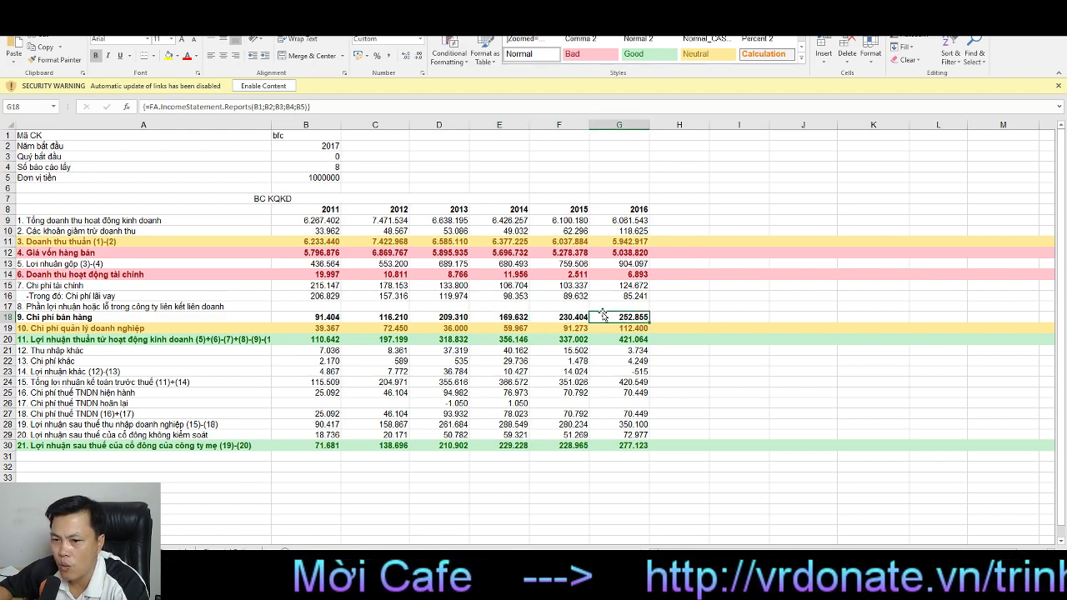
pyautogui.click(565, 318)
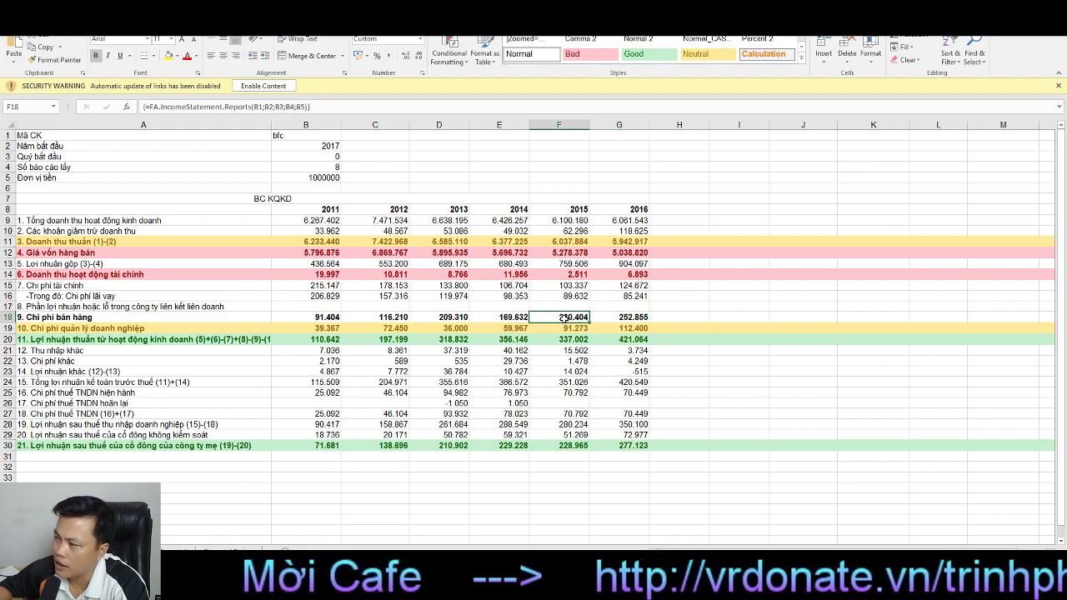
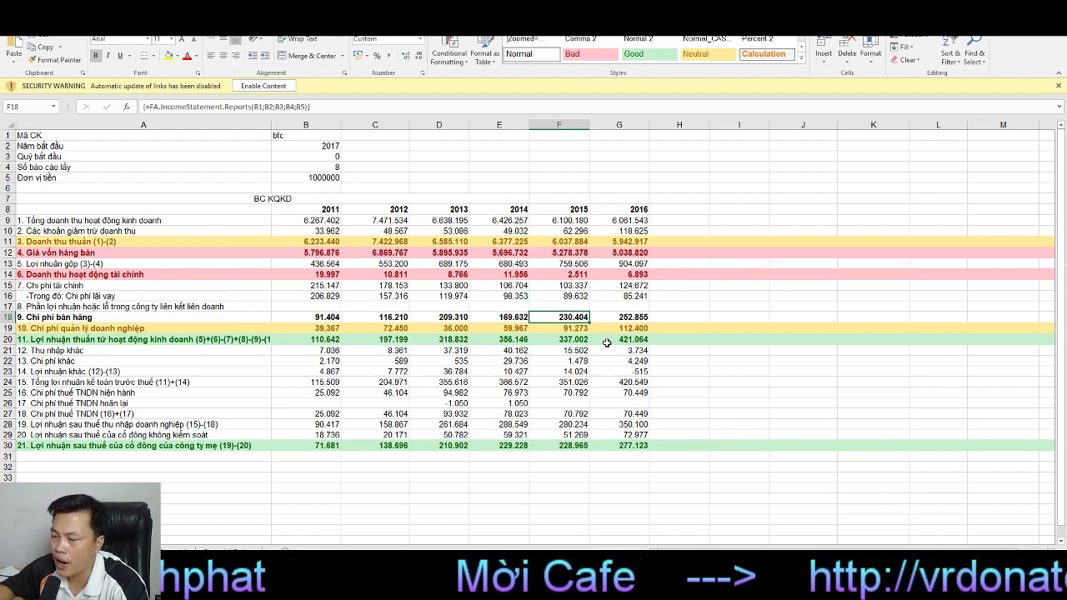
# Step: Review bfc's 2016 selling expenses, administrative expenses (Chi phí quản lý doanh nghiệp) and 2016 operating profit on the income statement
pyautogui.click(610, 315)
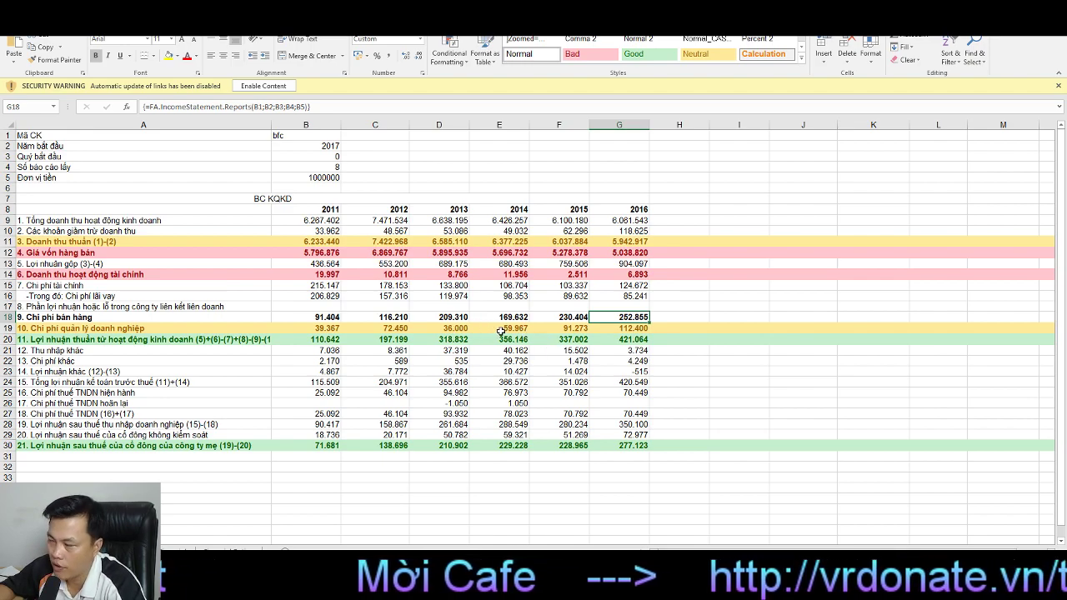
pyautogui.click(582, 328)
pyautogui.click(612, 340)
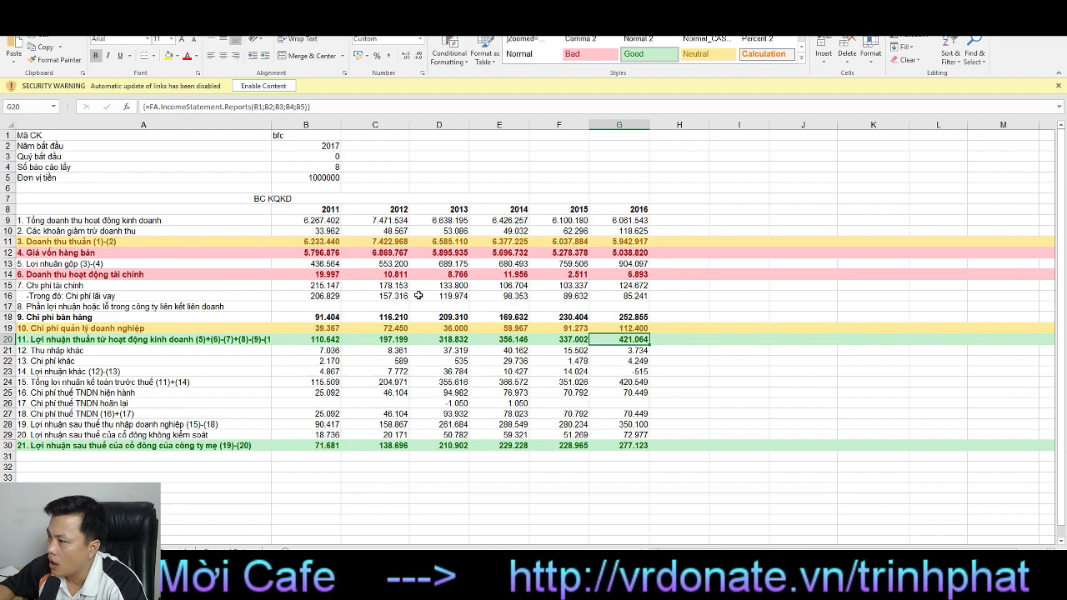
# Step: Compare bfc's interest expense (Chi phí lãi vay) for 2011, 2015 and 2016, alongside 2016 financial income and the parent company's 2016 after-tax profit
pyautogui.click(599, 278)
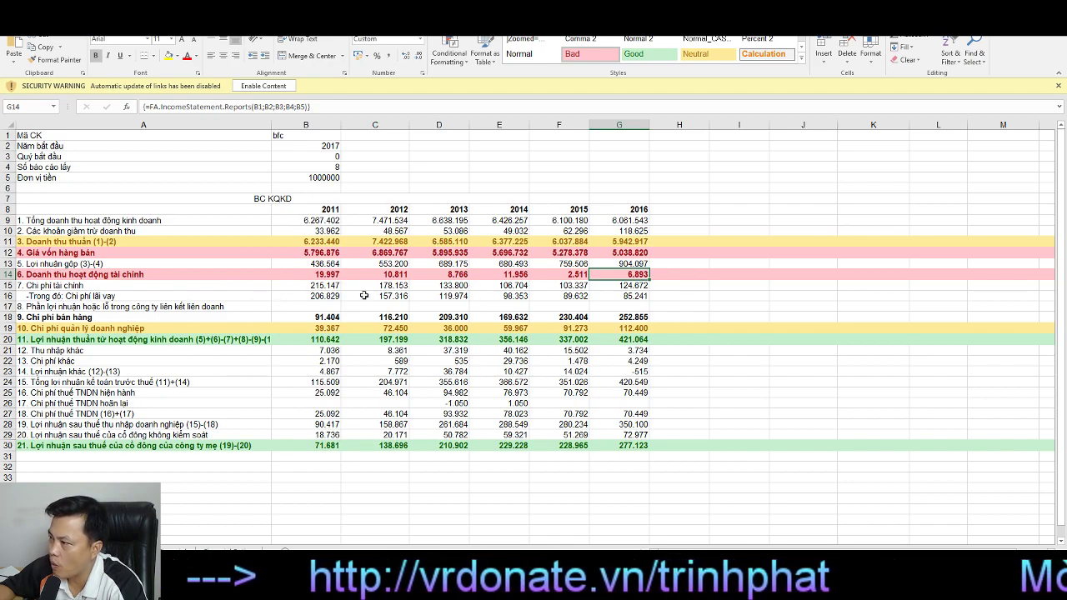
pyautogui.click(618, 295)
pyautogui.click(550, 296)
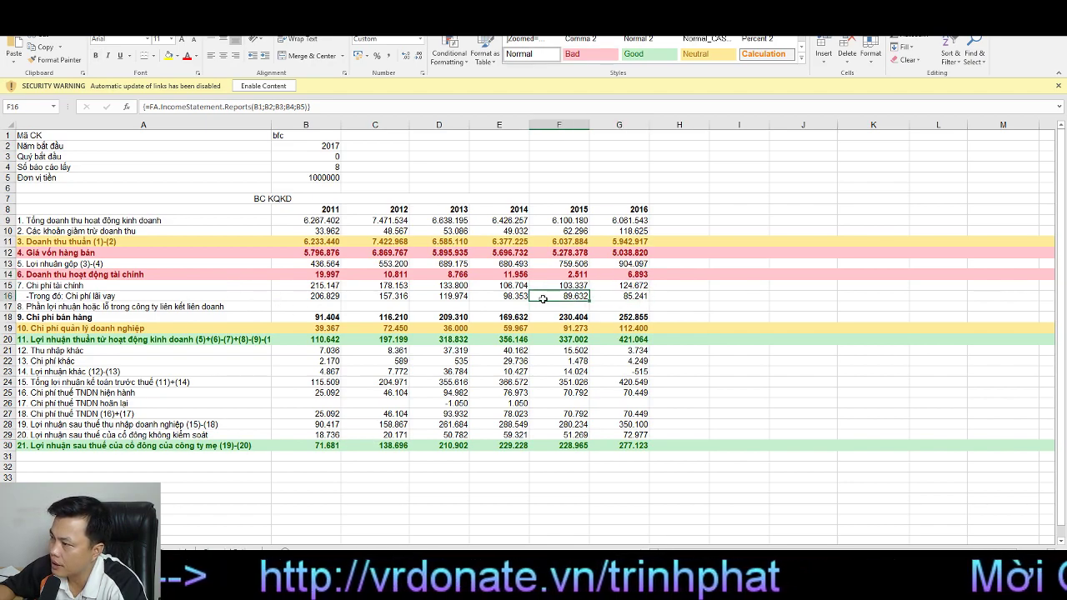
pyautogui.click(559, 296)
pyautogui.click(625, 297)
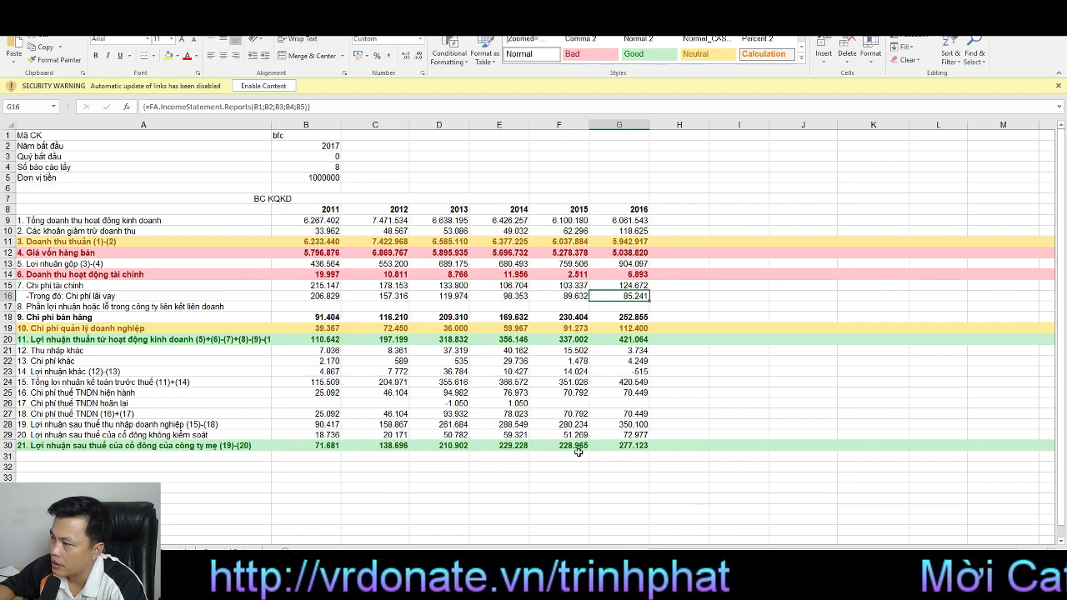
pyautogui.click(316, 298)
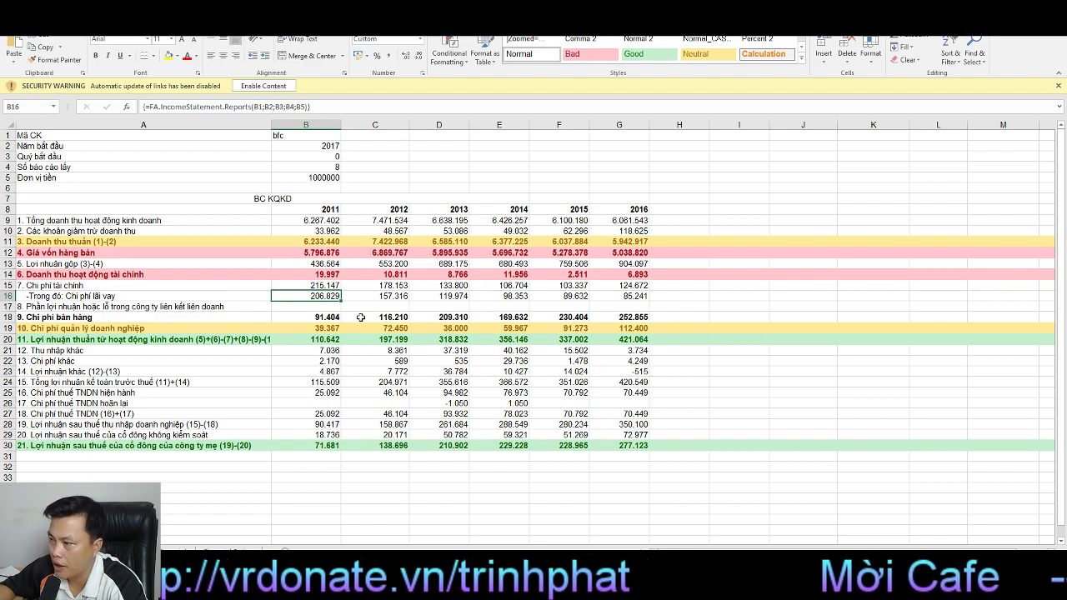
pyautogui.click(606, 302)
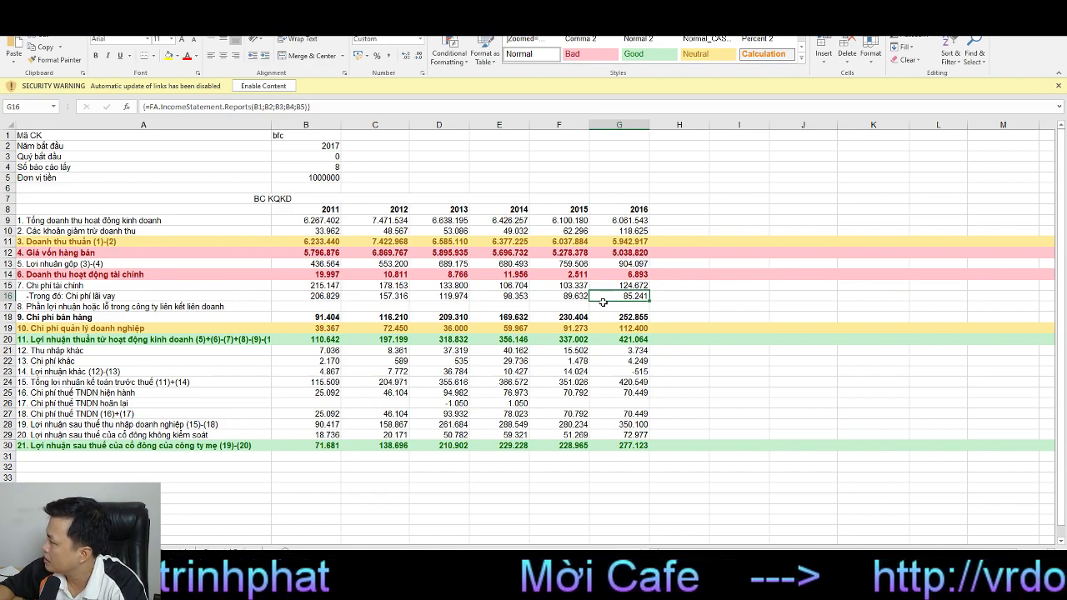
pyautogui.click(621, 455)
pyautogui.click(621, 447)
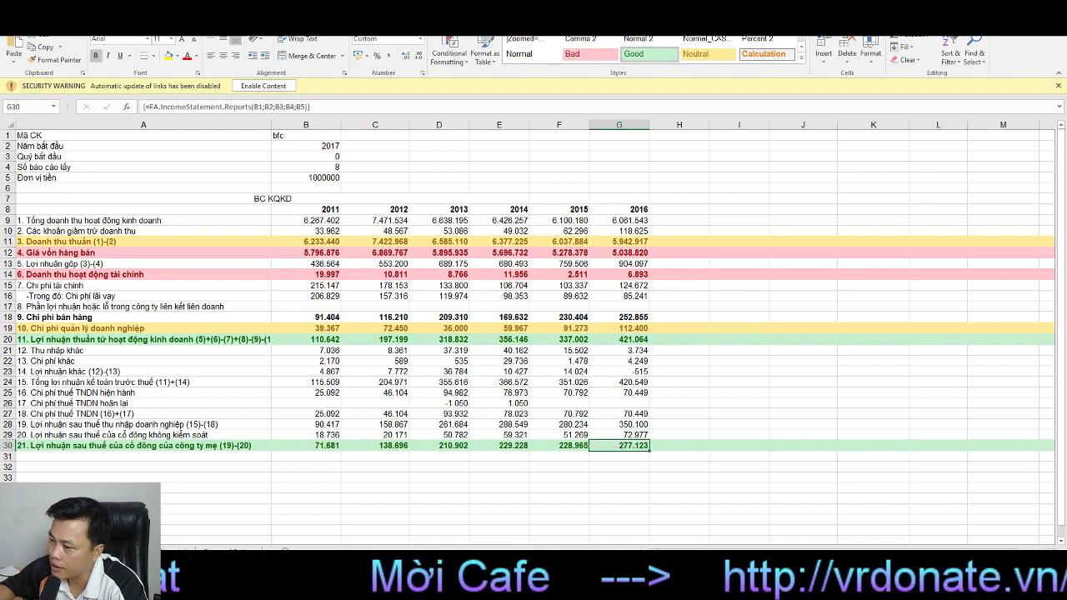
# Step: Switch to the balance sheet (CĐKT) and compare bfc's total assets (Tổng cộng tài sản) for 2015 and 2016
pyautogui.hotkey('ctrl', 'pageup')
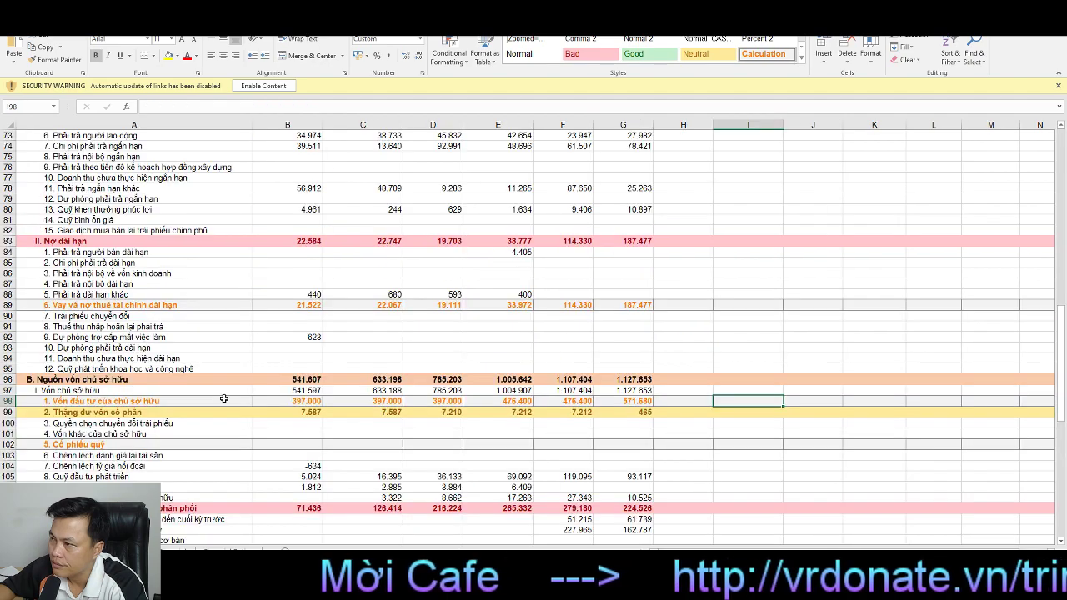
pyautogui.scroll(10, 512, 438)
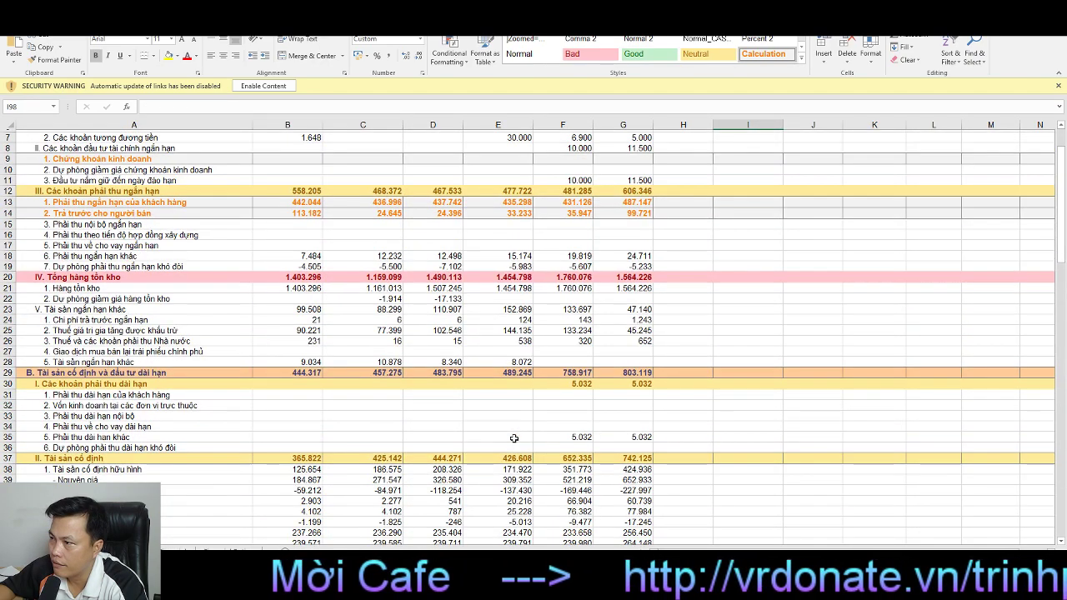
pyautogui.scroll(2, 514, 436)
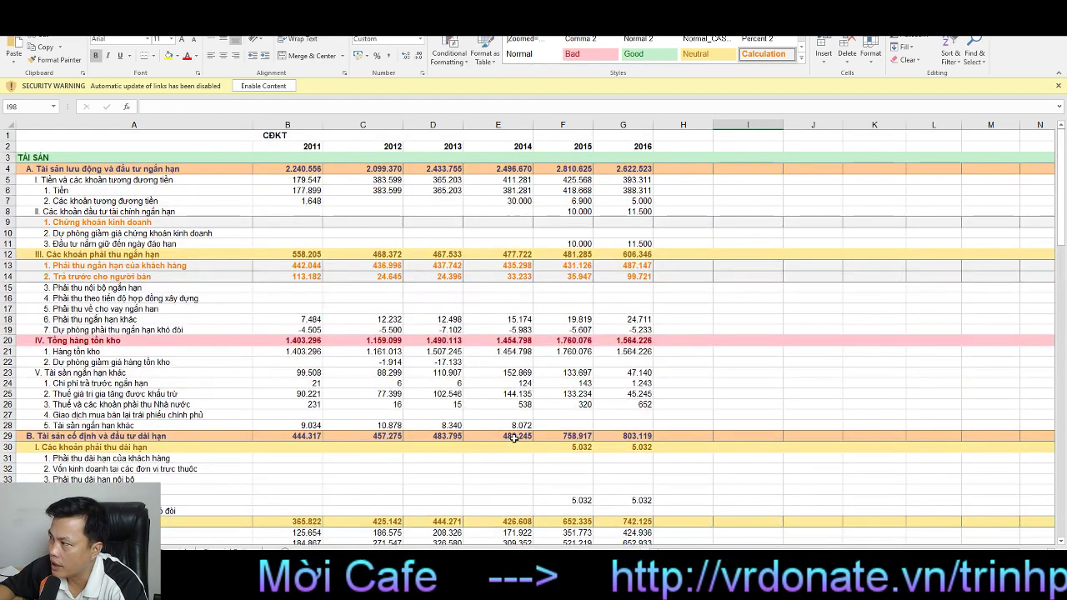
pyautogui.click(635, 168)
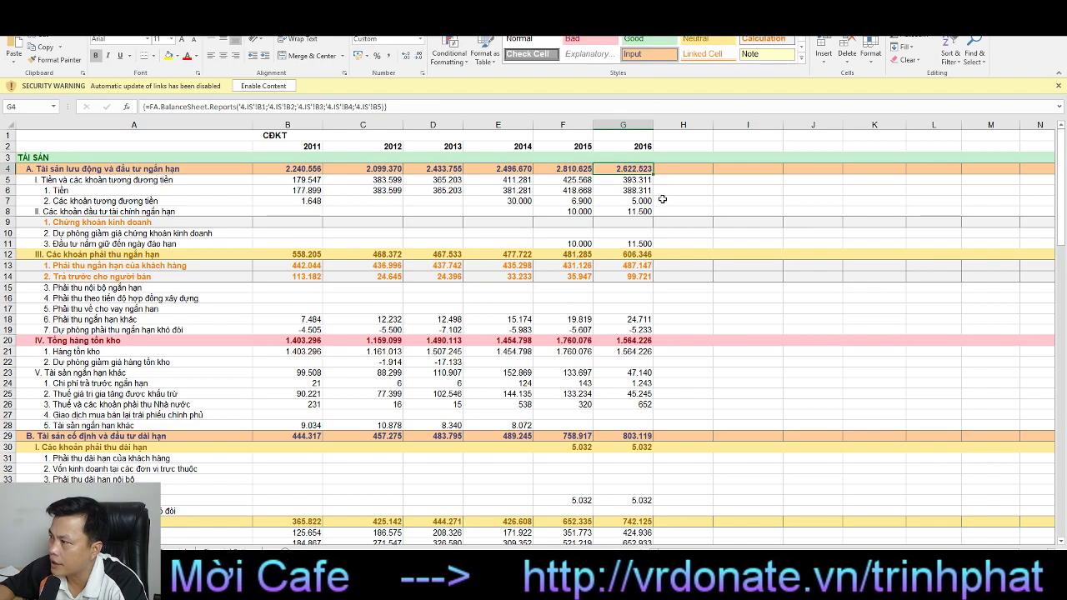
pyautogui.scroll(-8, 660, 309)
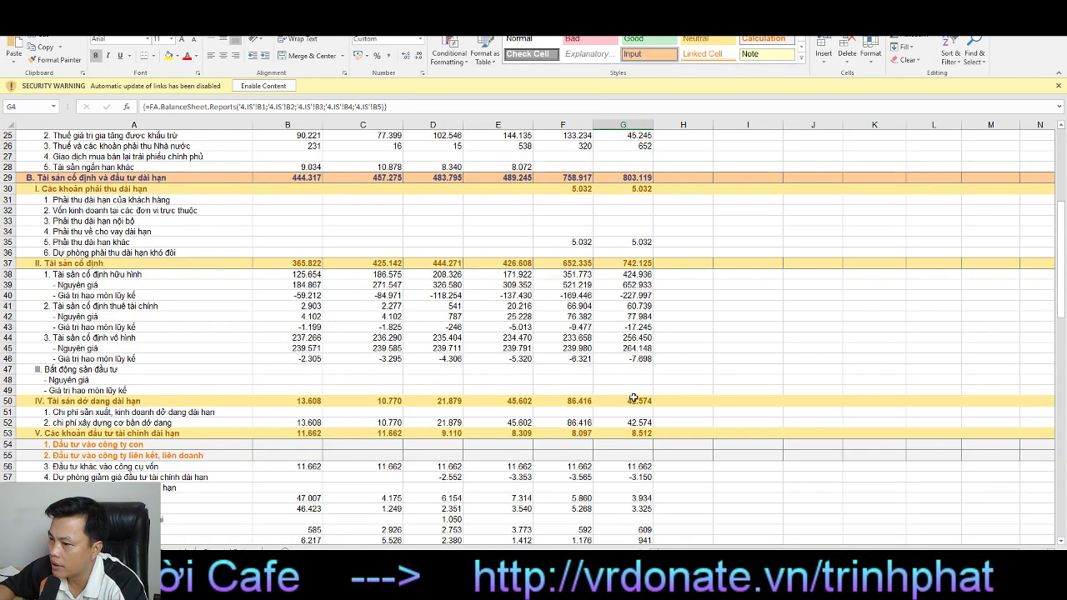
pyautogui.scroll(-6, 670, 391)
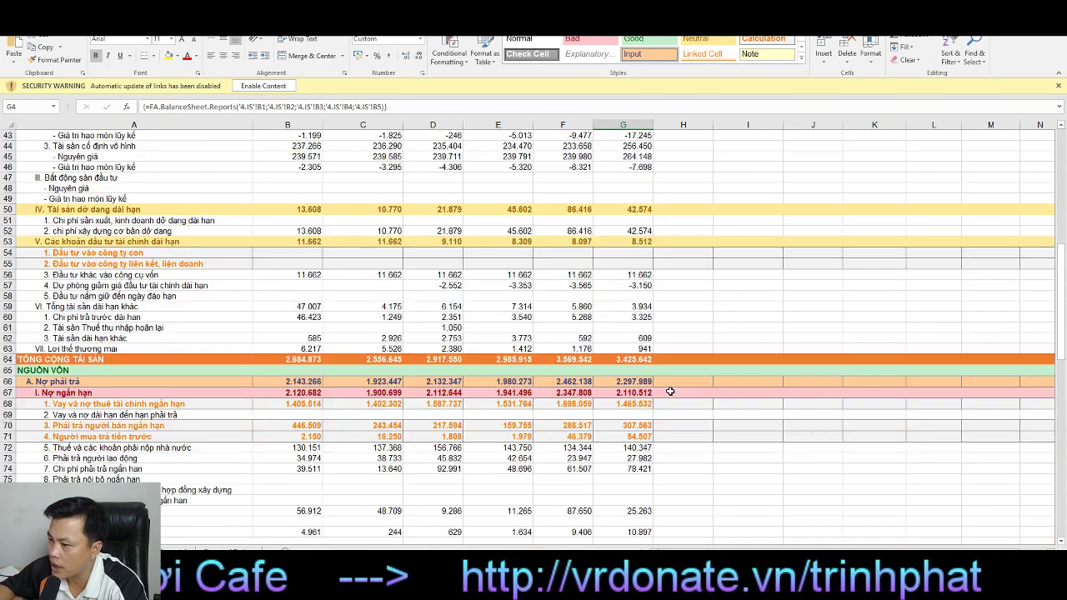
pyautogui.click(587, 364)
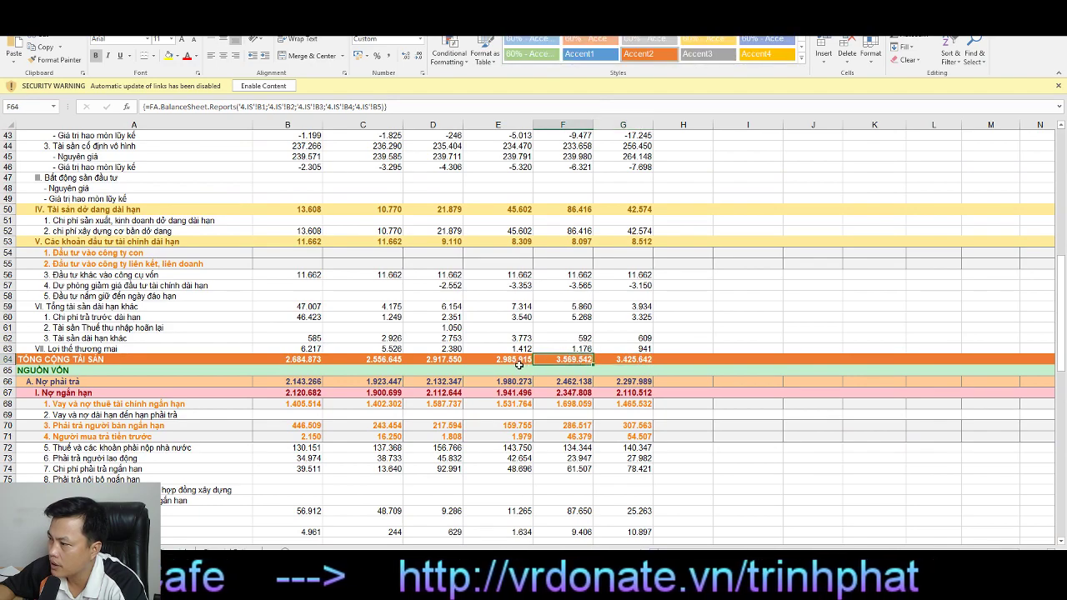
pyautogui.click(562, 359)
pyautogui.click(650, 357)
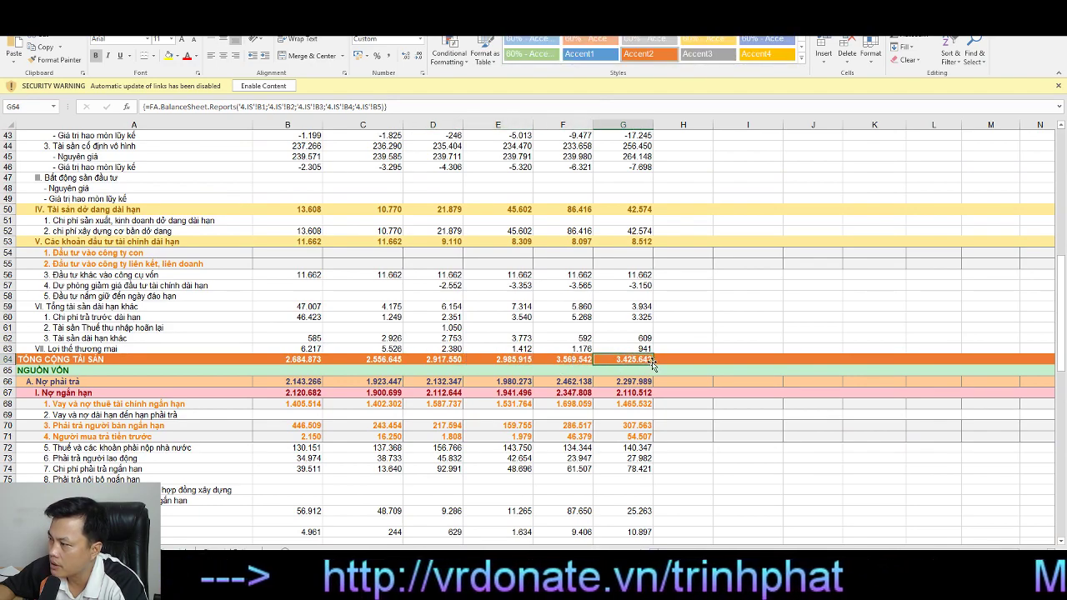
# Step: Compare bfc's current assets for 2014 to 2016 and its cash and cash equivalents for 2015 and 2016
pyautogui.scroll(14, 710, 363)
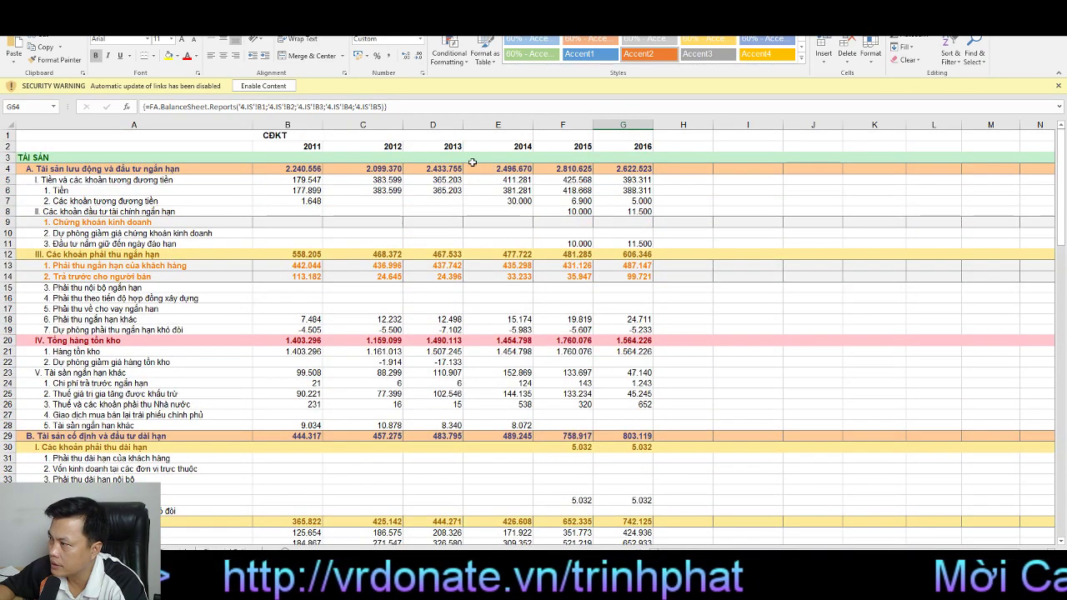
pyautogui.click(625, 169)
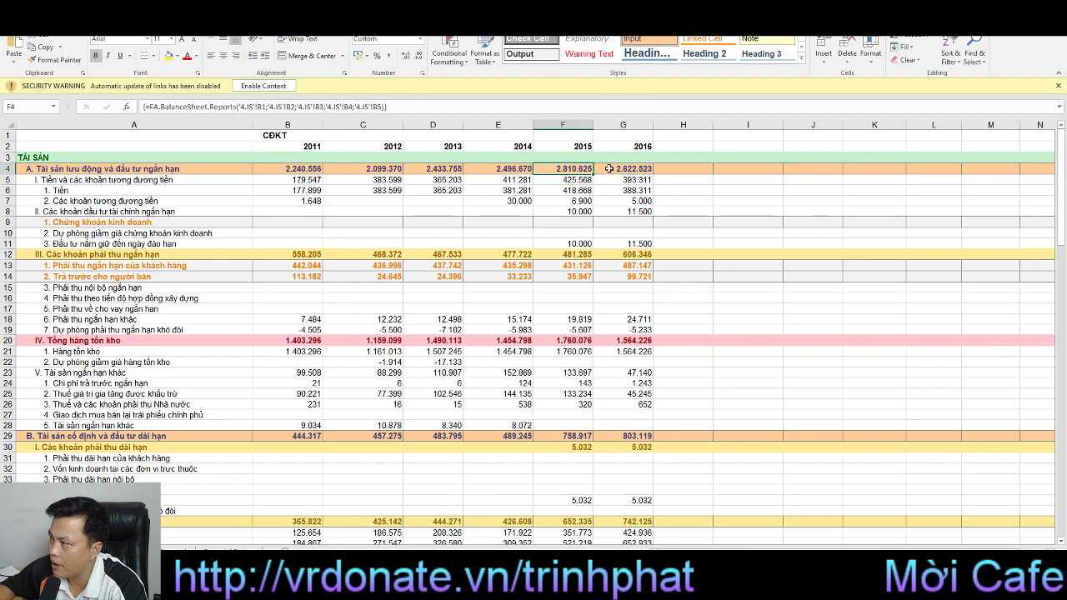
pyautogui.click(517, 169)
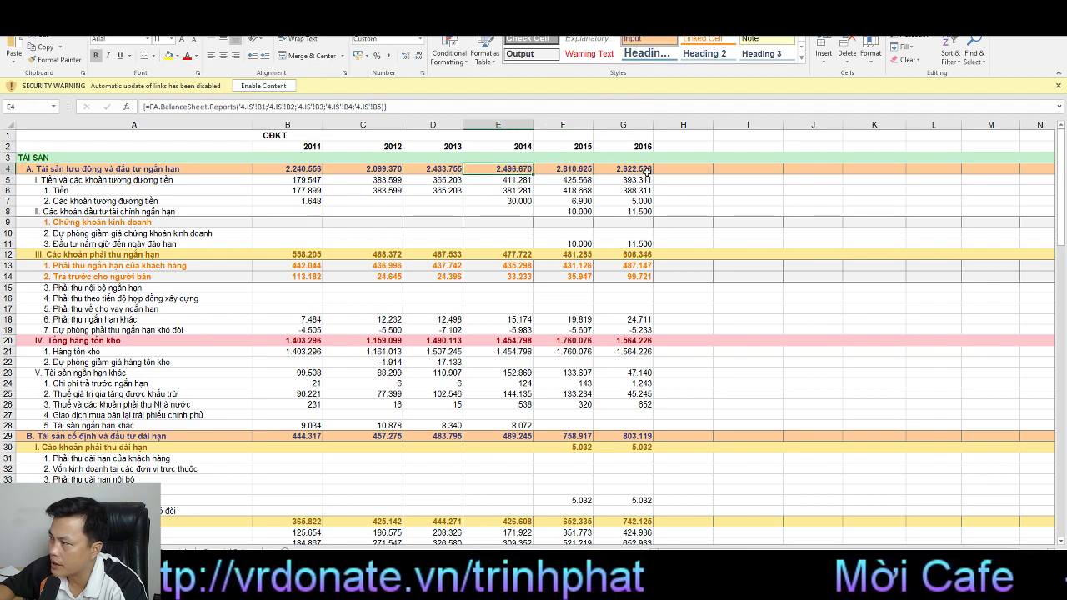
pyautogui.click(647, 171)
pyautogui.click(564, 180)
pyautogui.click(615, 184)
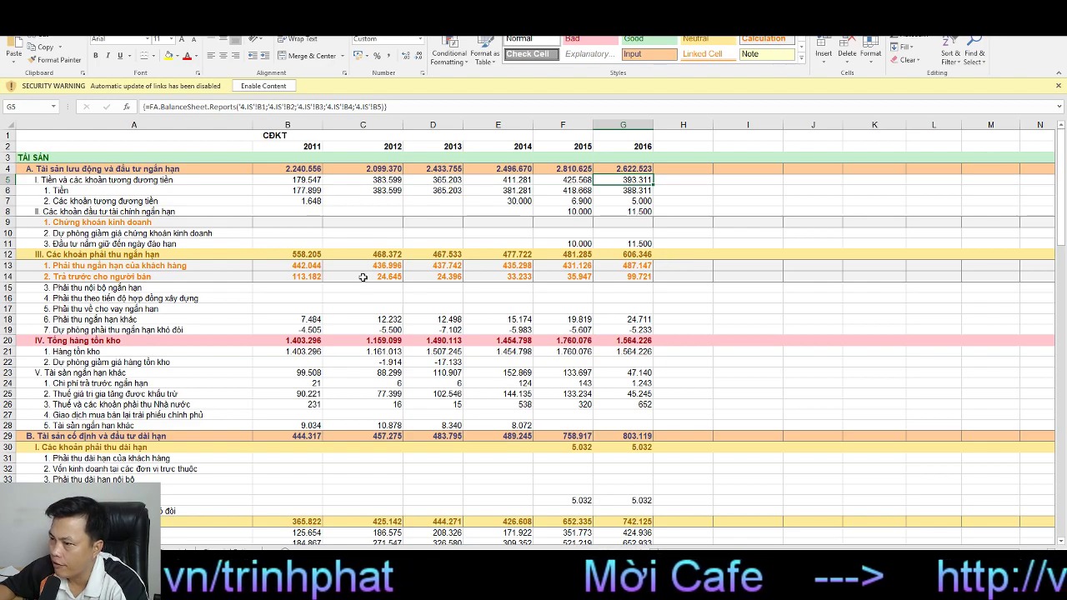
# Step: Compare bfc's short-term customer receivables (Phải thu ngắn hạn của khách hàng) between 2015 and 2016
pyautogui.click(572, 265)
pyautogui.click(627, 266)
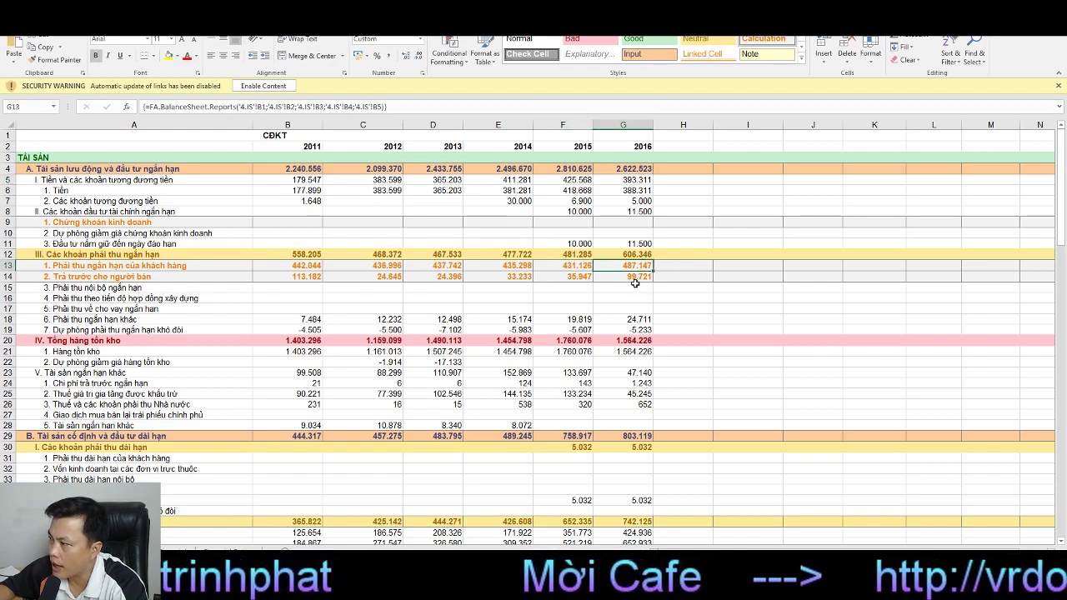
pyautogui.click(562, 268)
pyautogui.click(619, 269)
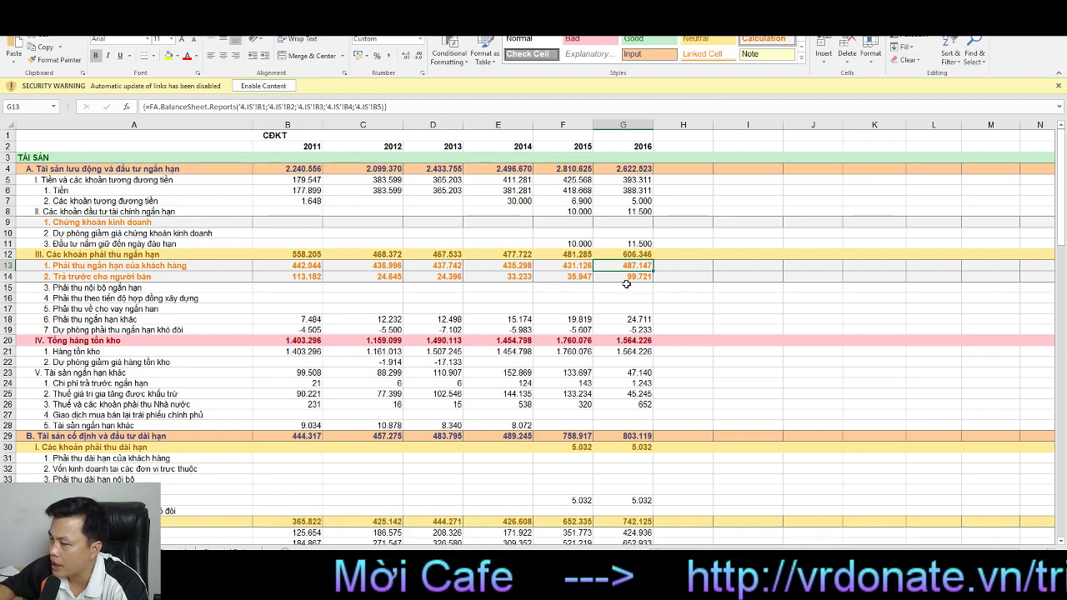
# Step: Compare bfc's total inventory (Tổng hàng tồn kho) for 2014, 2015 and 2016
pyautogui.click(577, 340)
pyautogui.click(625, 340)
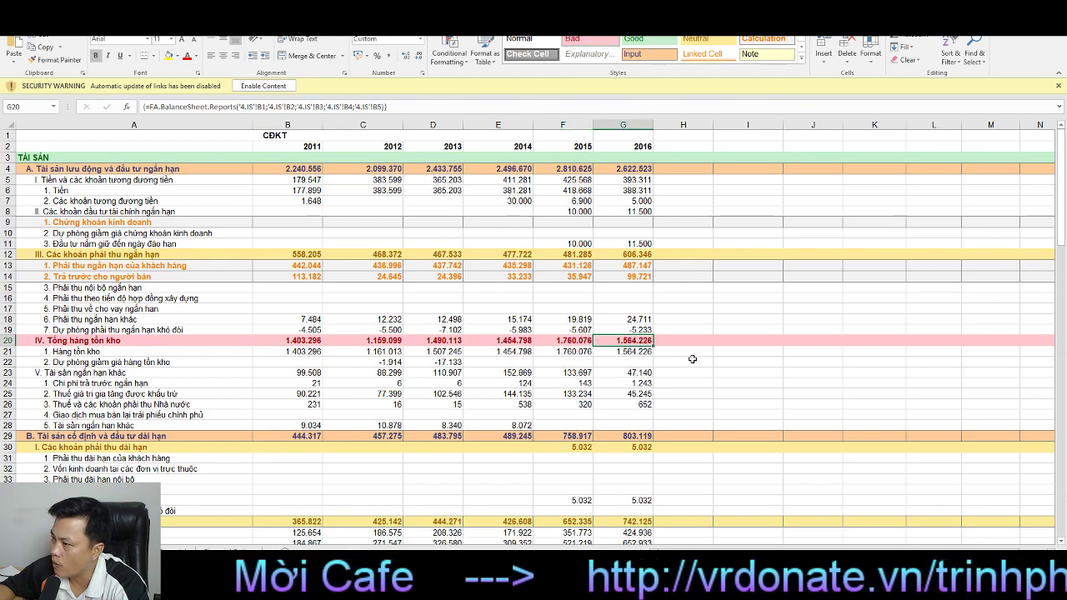
pyautogui.click(583, 342)
pyautogui.click(622, 342)
pyautogui.click(512, 341)
pyautogui.click(625, 342)
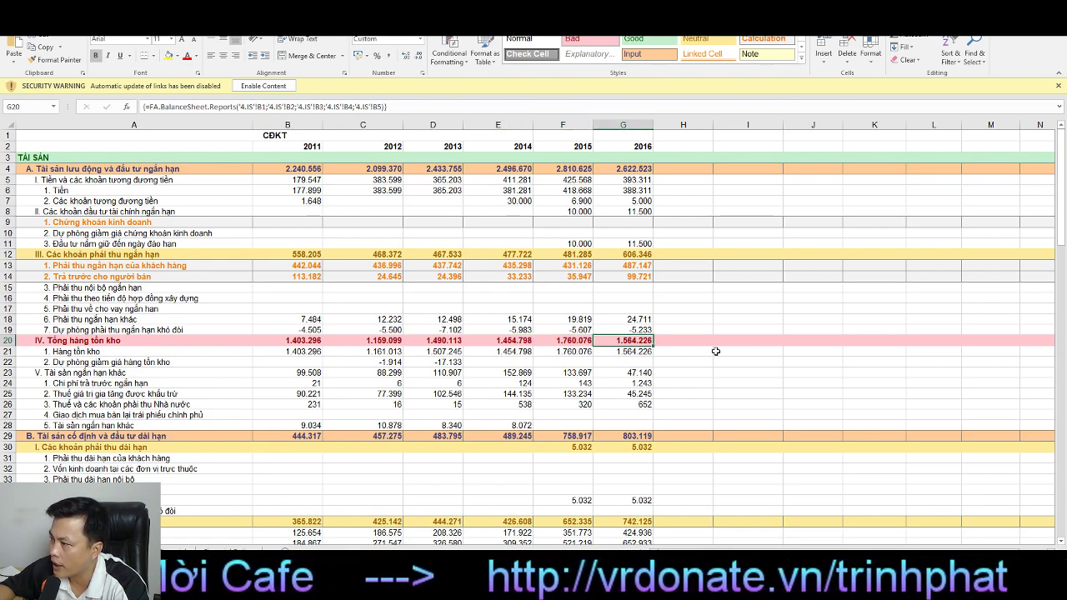
# Step: Compare bfc's fixed assets and long-term investments total (Tài sản cố định và đầu tư dài hạn) between 2015 and 2016
pyautogui.scroll(-12, 715, 351)
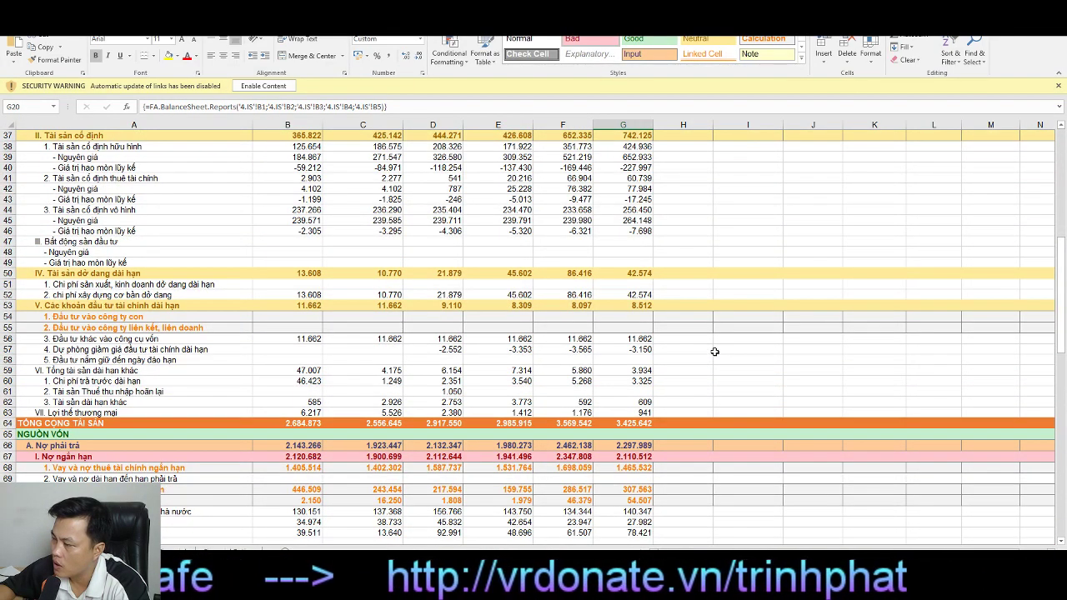
pyautogui.scroll(6, 715, 351)
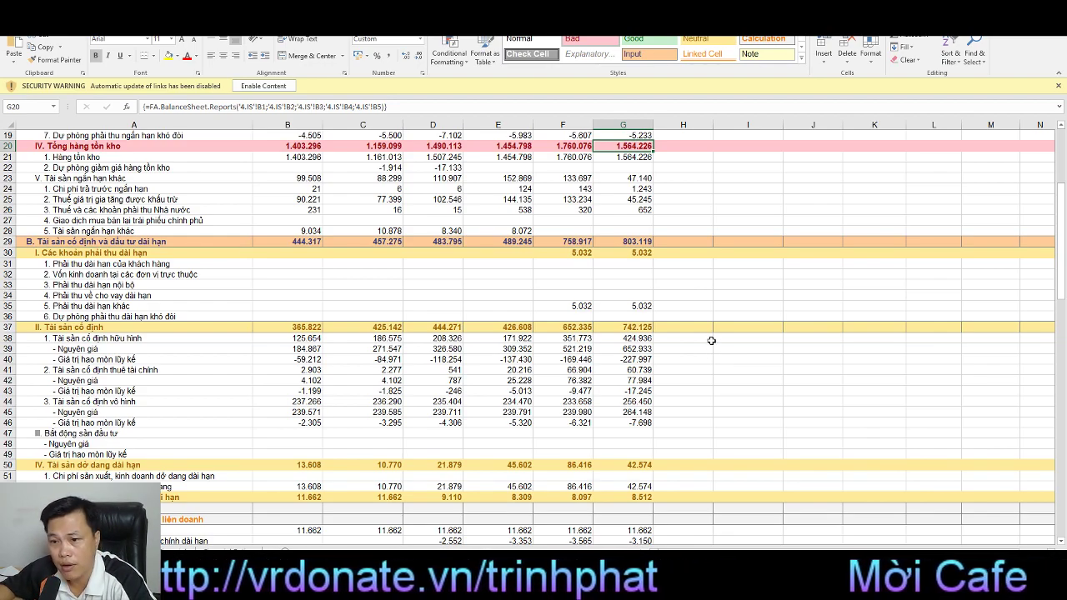
pyautogui.scroll(6, 711, 340)
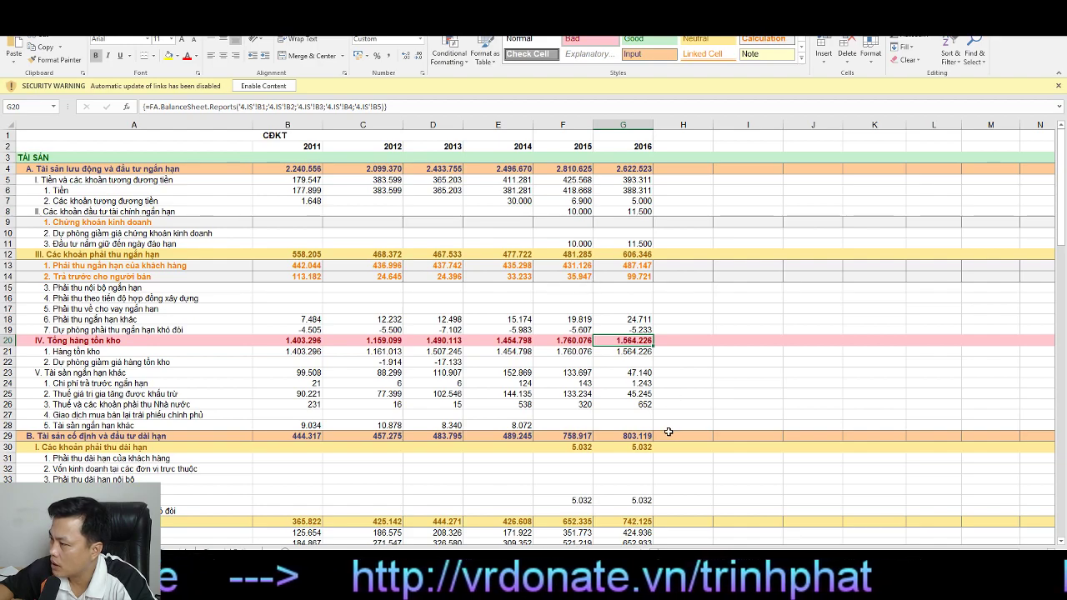
pyautogui.scroll(-2, 685, 448)
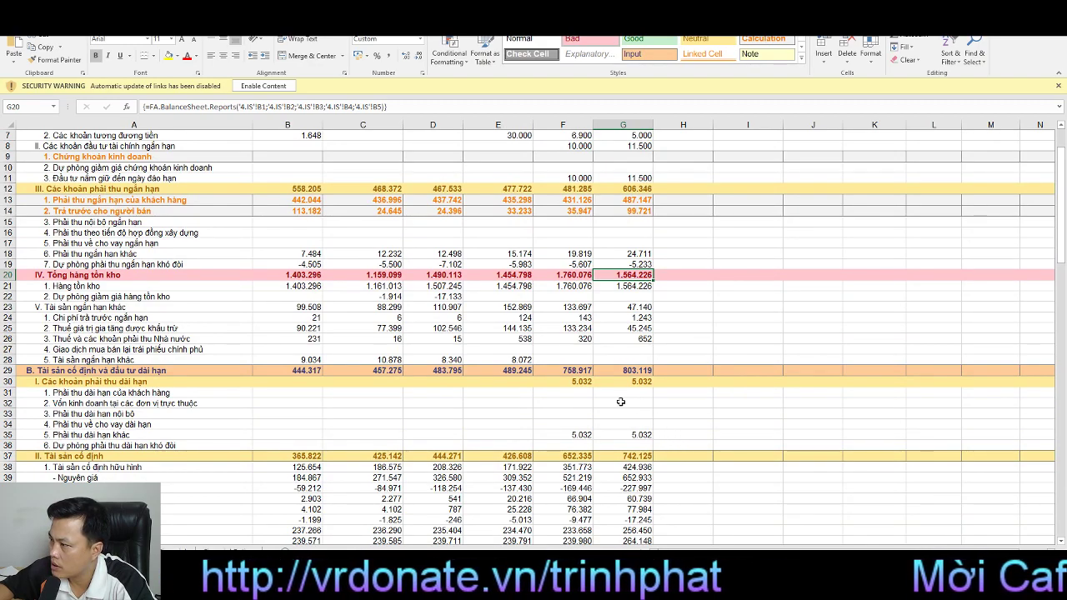
pyautogui.click(578, 371)
pyautogui.click(639, 371)
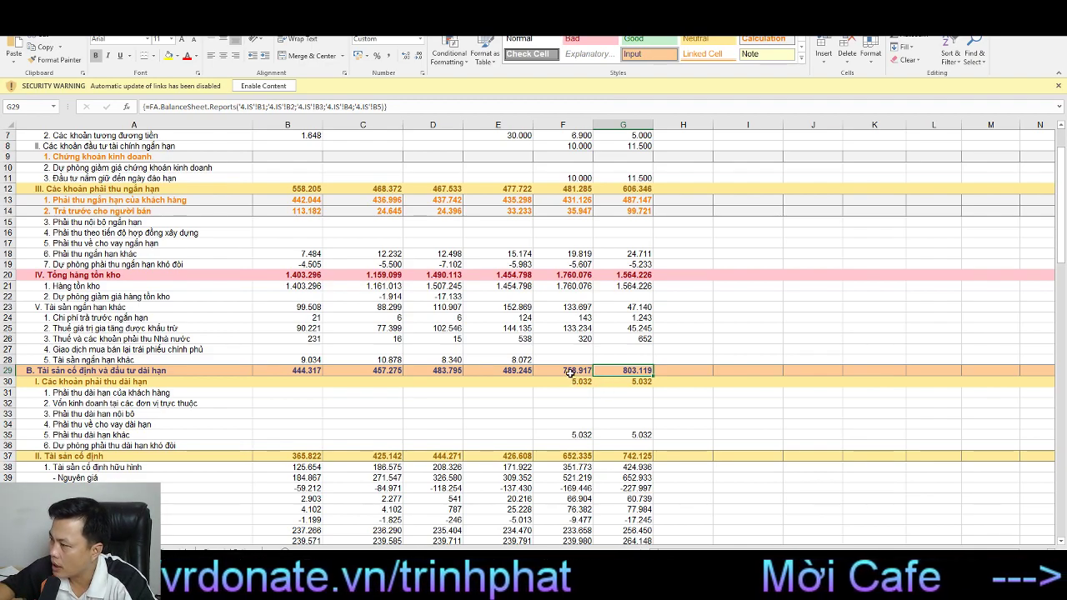
pyautogui.click(571, 370)
pyautogui.click(615, 371)
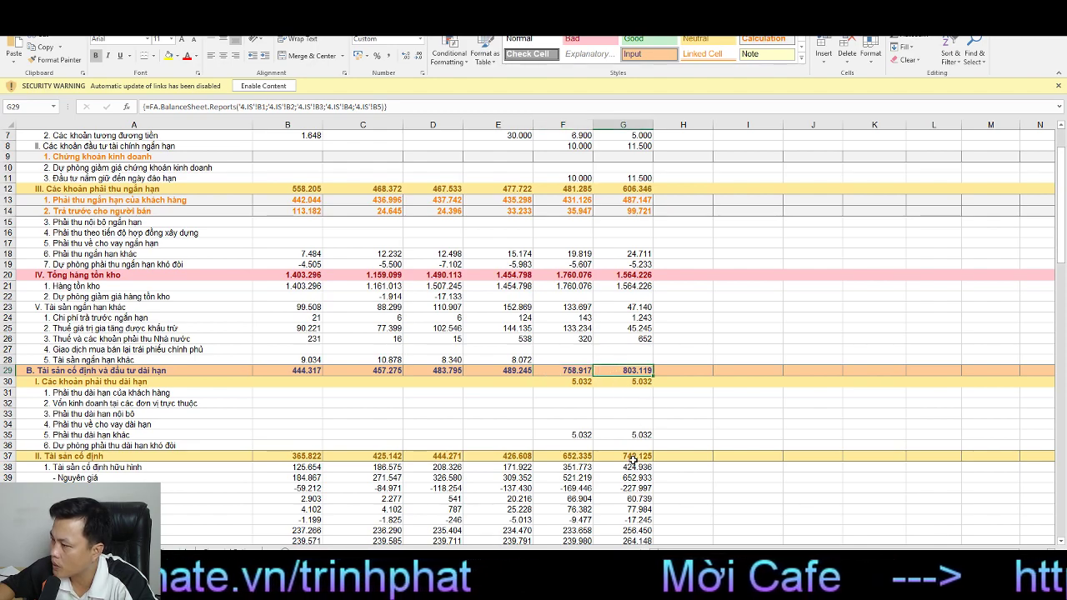
# Step: Compare bfc's fixed assets line (II. Tài sản cố định) across 2014, 2015 and 2016
pyautogui.scroll(-2, 636, 456)
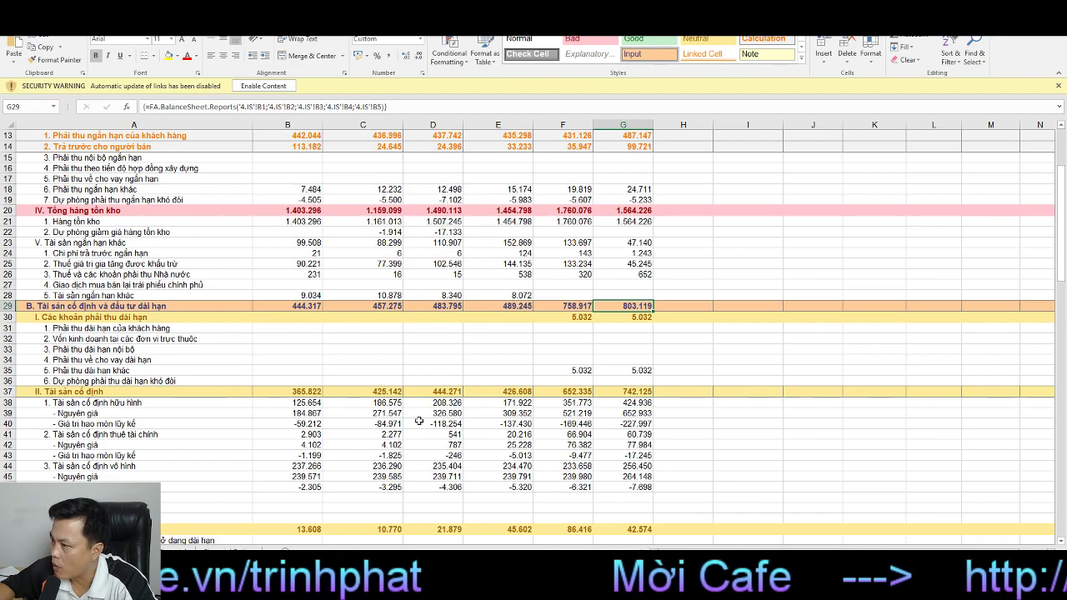
pyautogui.hotkey('ctrl', 'Down')
pyautogui.hotkey('ctrl', 'Down')
pyautogui.hotkey('ctrl', 'Down')
pyautogui.press('Left')
pyautogui.press('Left')
pyautogui.press('Right')
pyautogui.press('Left')
pyautogui.press('Right')
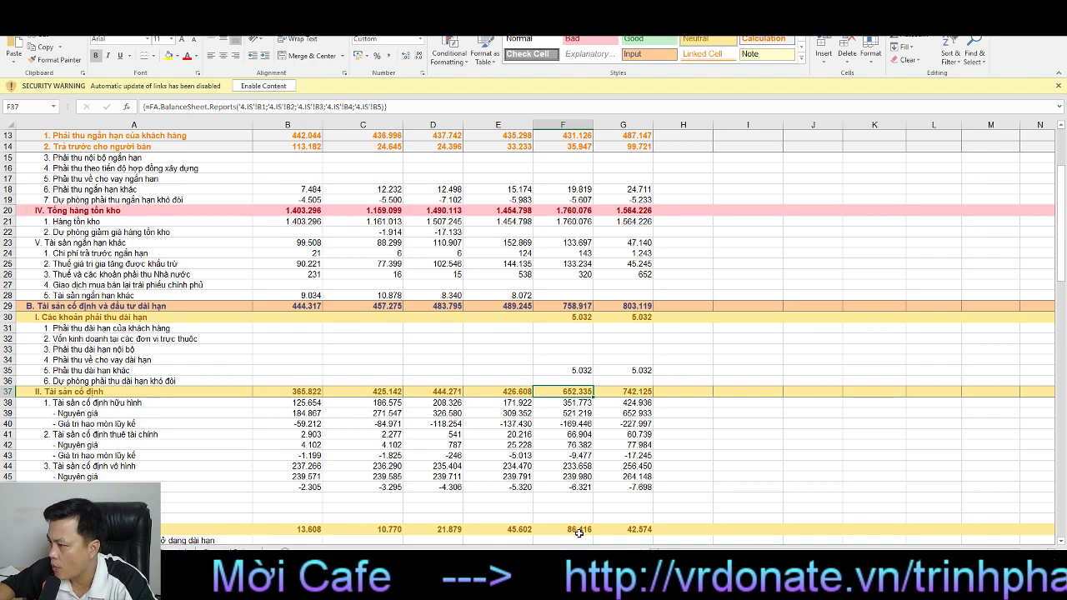
# Step: Compare the original cost (Nguyên giá) of bfc's tangible fixed assets for 2014 and 2015
pyautogui.scroll(-2, 579, 532)
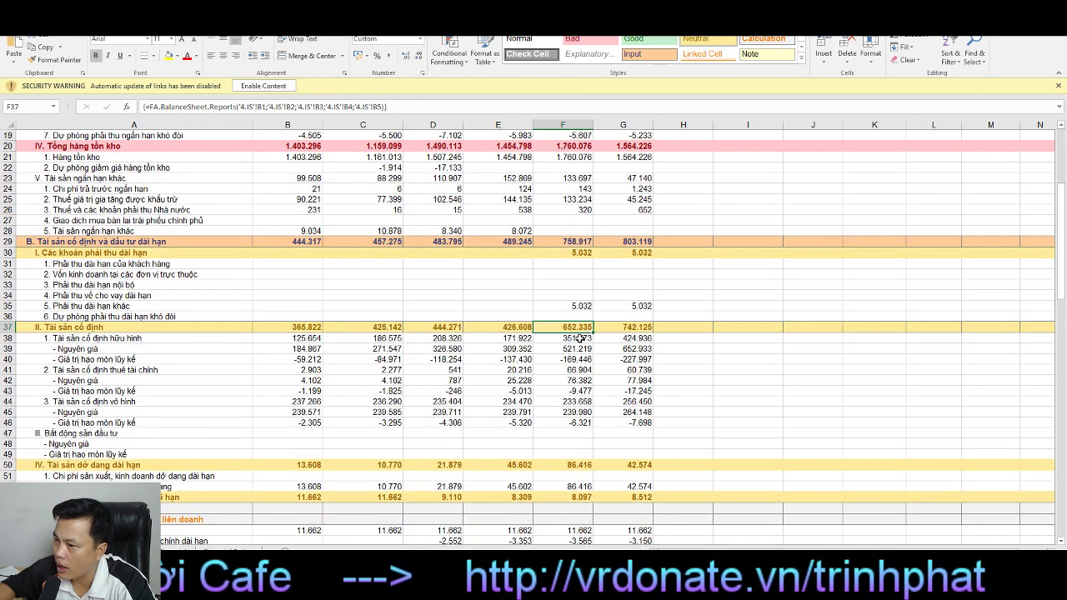
pyautogui.click(517, 350)
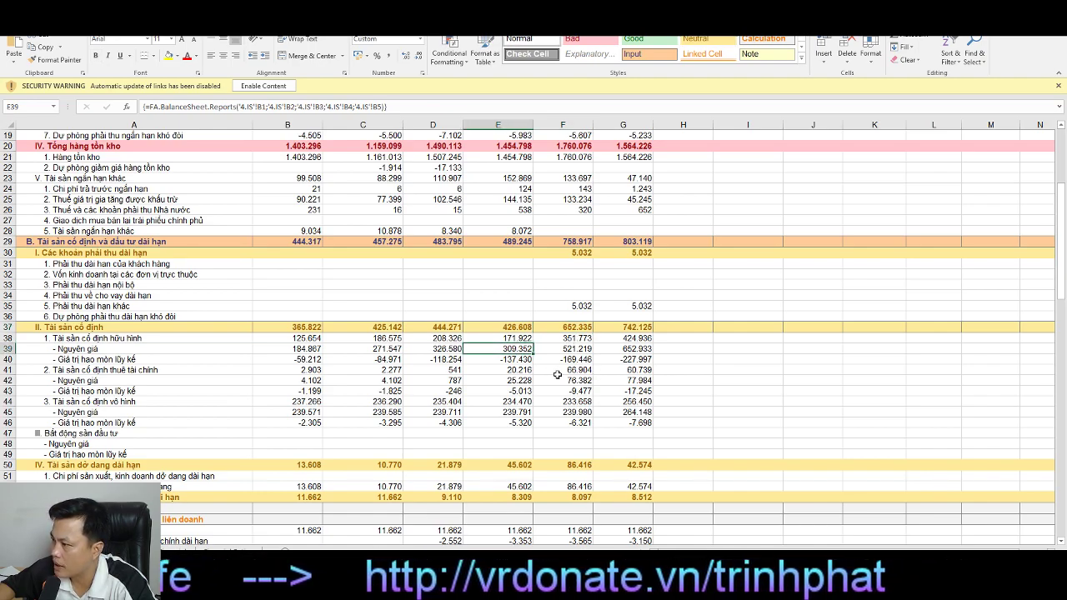
pyautogui.click(569, 351)
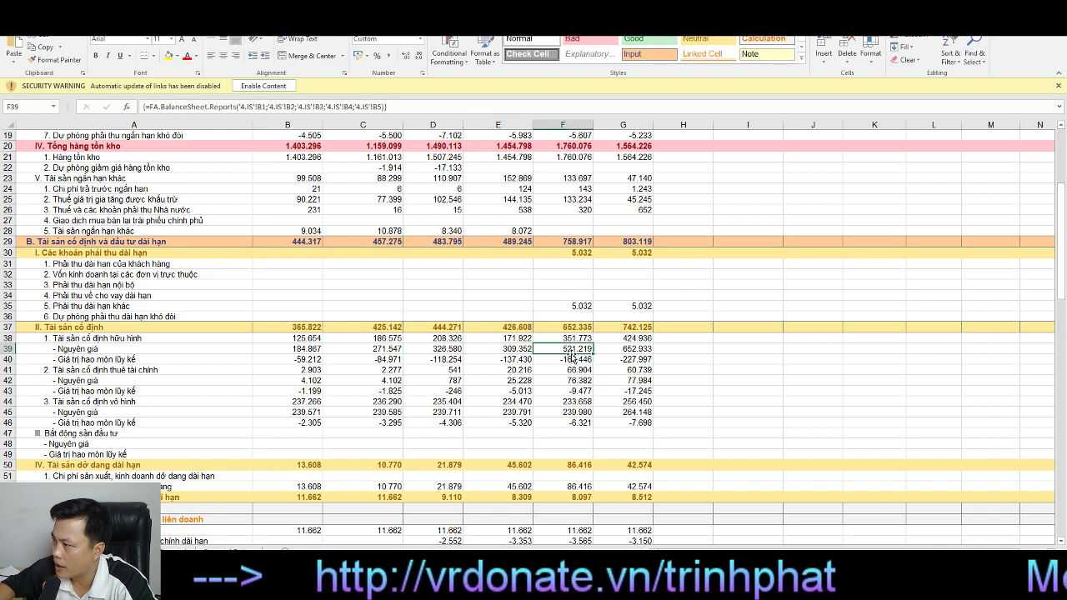
# Step: Check the 2016 original cost (Nguyên giá) and accumulated depreciation (Giá trị hao mòn lũy kế) of bfc's tangible fixed assets
pyautogui.click(617, 349)
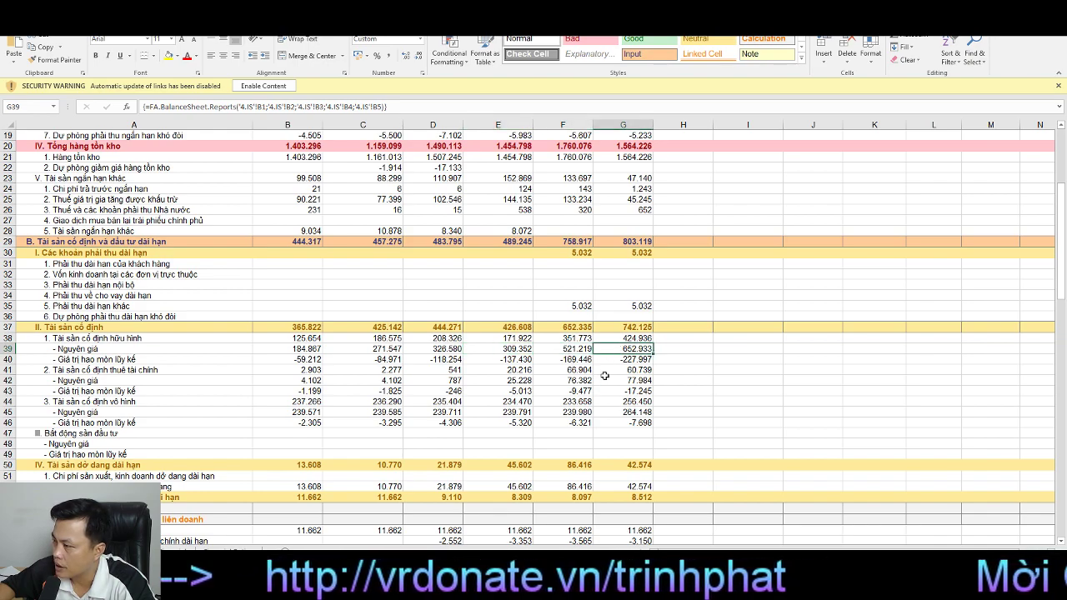
pyautogui.click(622, 360)
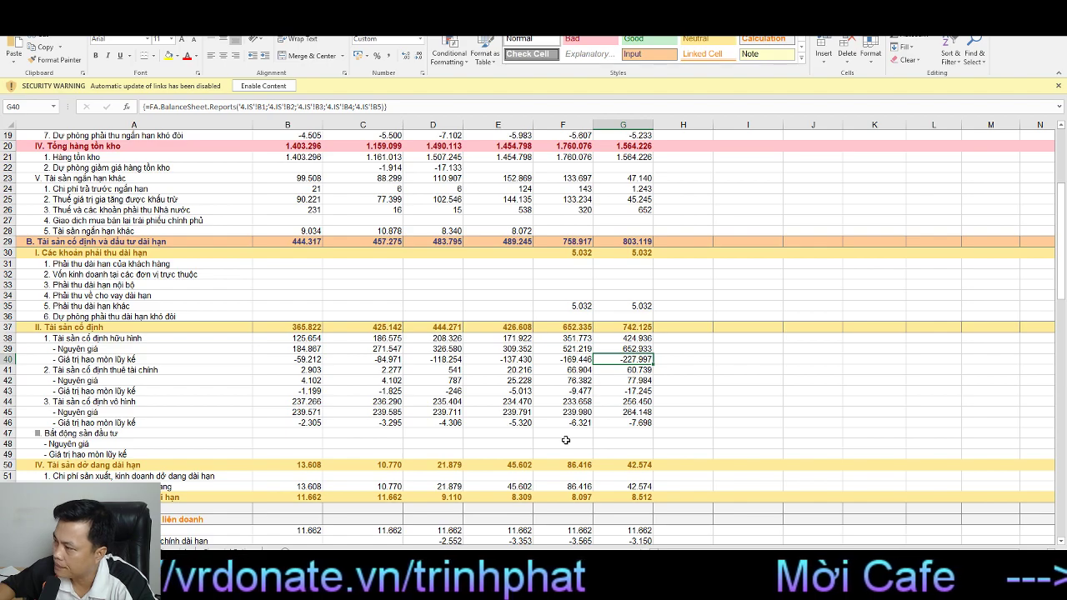
# Step: Review bfc's remaining long-term asset lines and check the 2016 total assets (TỔNG CỘNG TÀI SẢN)
pyautogui.scroll(-2, 560, 442)
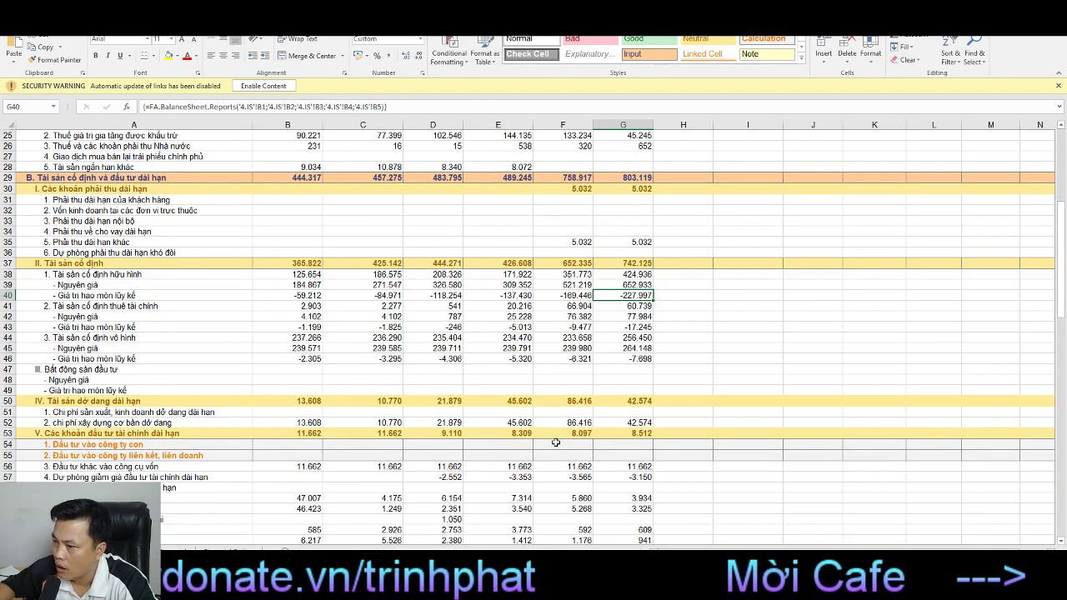
pyautogui.scroll(-2, 556, 443)
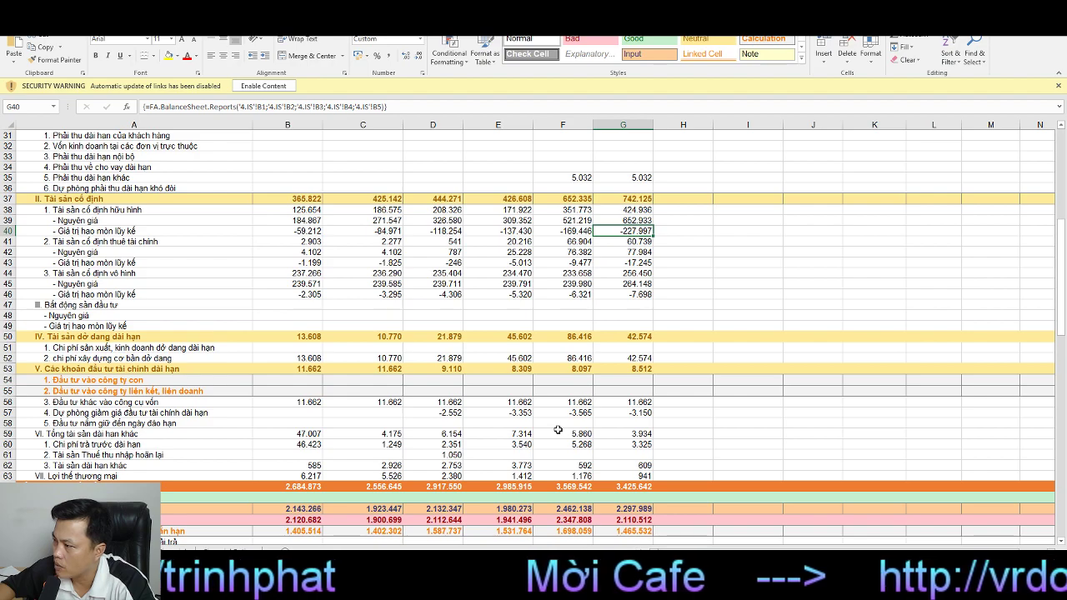
pyautogui.scroll(-4, 558, 429)
pyautogui.scroll(-2, 556, 431)
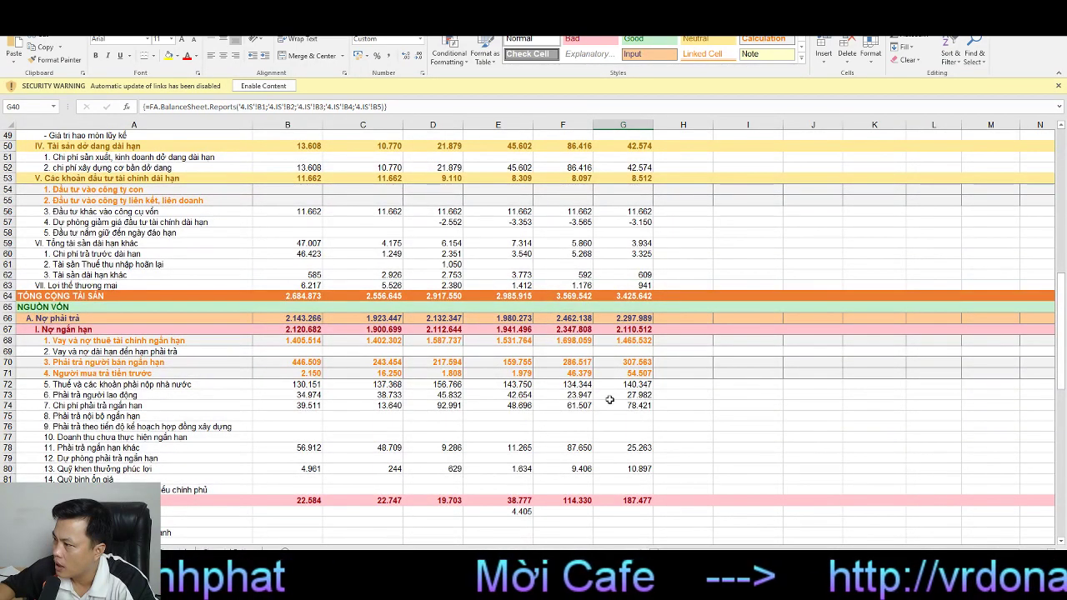
pyautogui.click(637, 293)
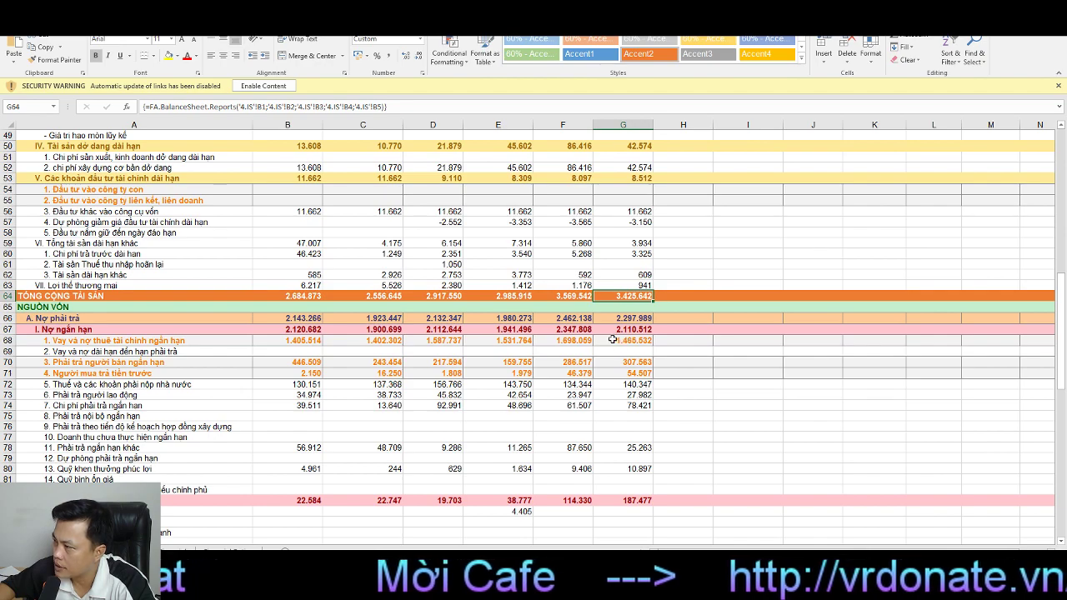
# Step: Check bfc's 2016 short-term liabilities (Nợ ngắn hạn), including short-term borrowings and trade payables (Phải trả người bán ngắn hạn)
pyautogui.click(634, 329)
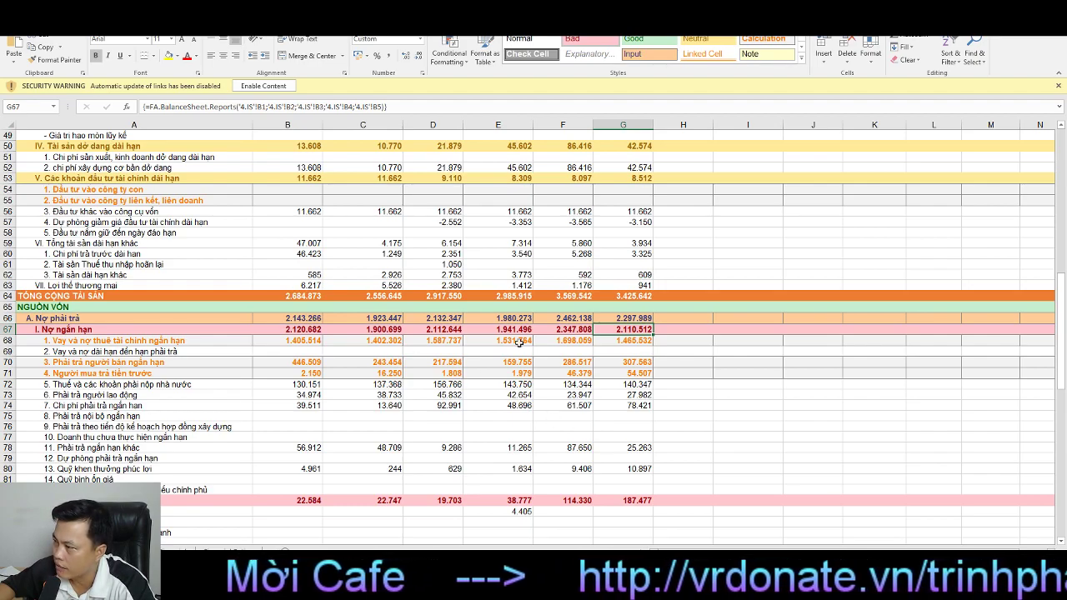
pyautogui.click(622, 338)
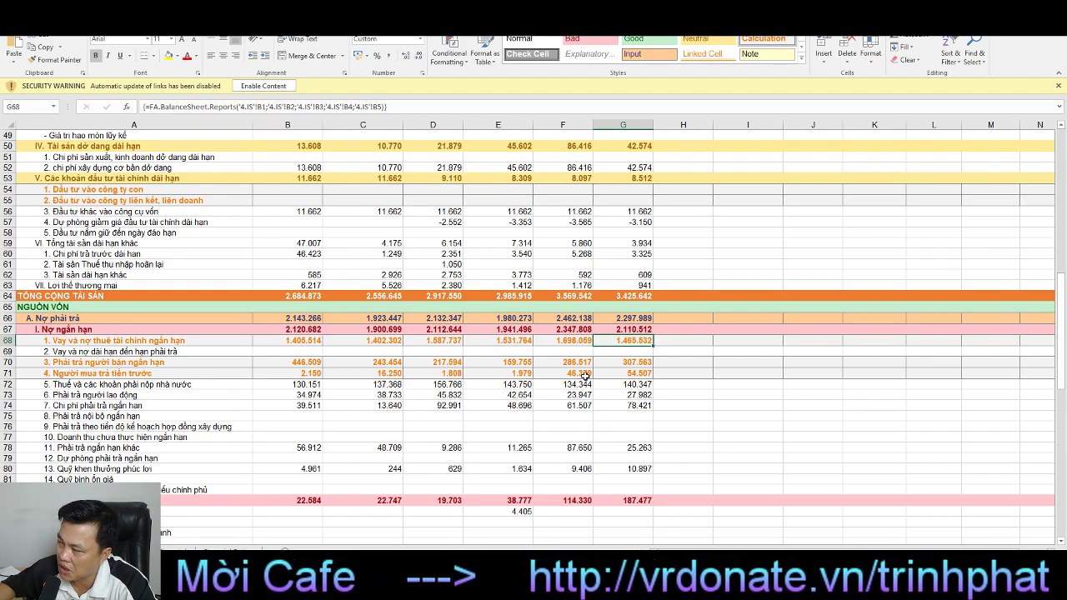
pyautogui.click(628, 362)
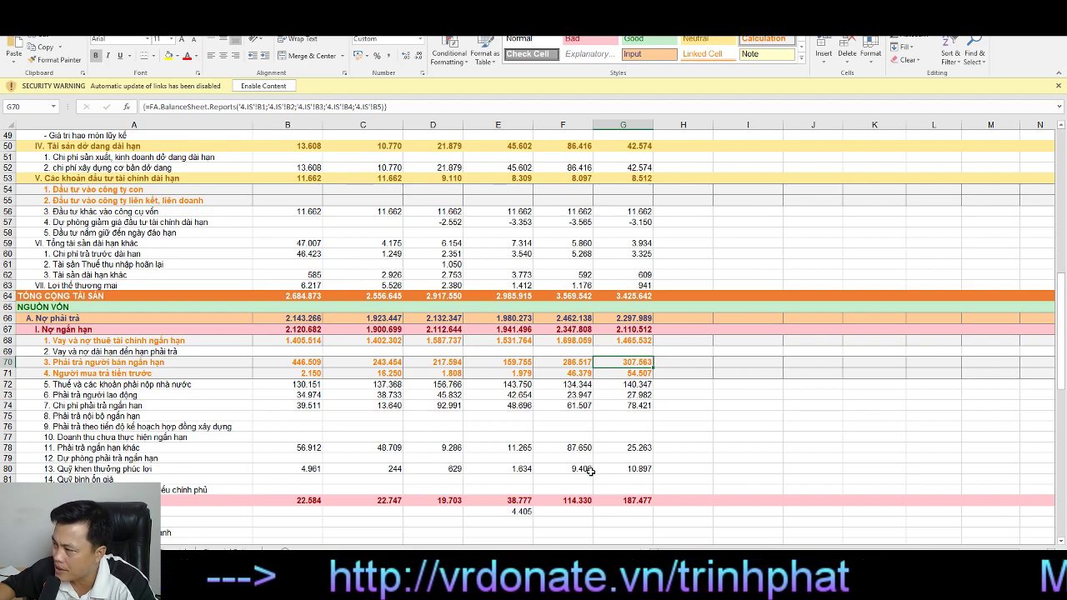
# Step: Check bfc's 2016 long-term liabilities (II. Nợ dài hạn) and long-term borrowings (Vay và nợ thuê tài chính dài hạn)
pyautogui.scroll(-4, 586, 472)
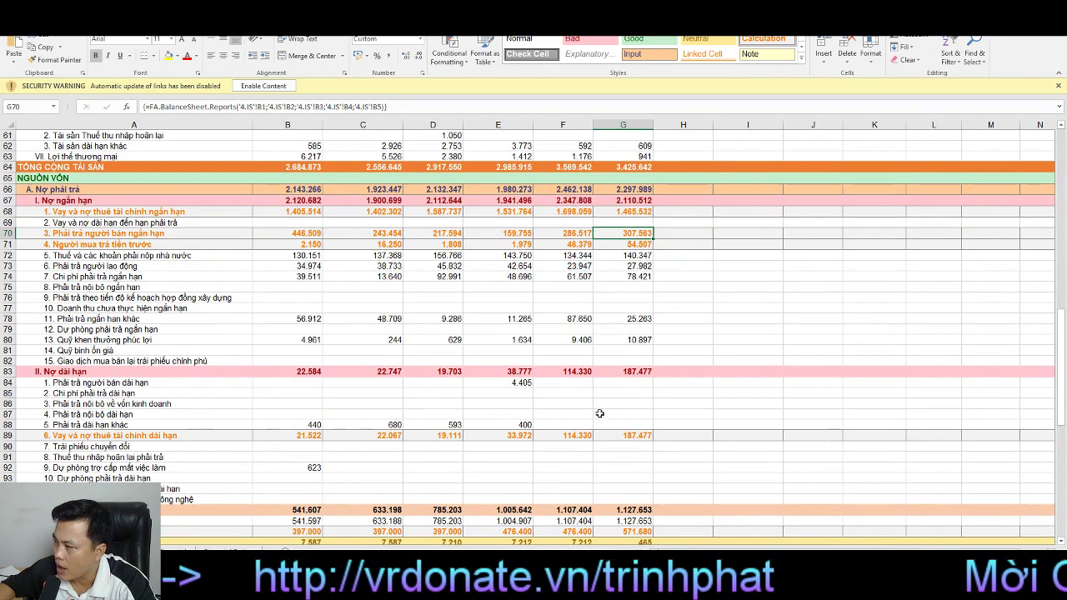
pyautogui.click(625, 371)
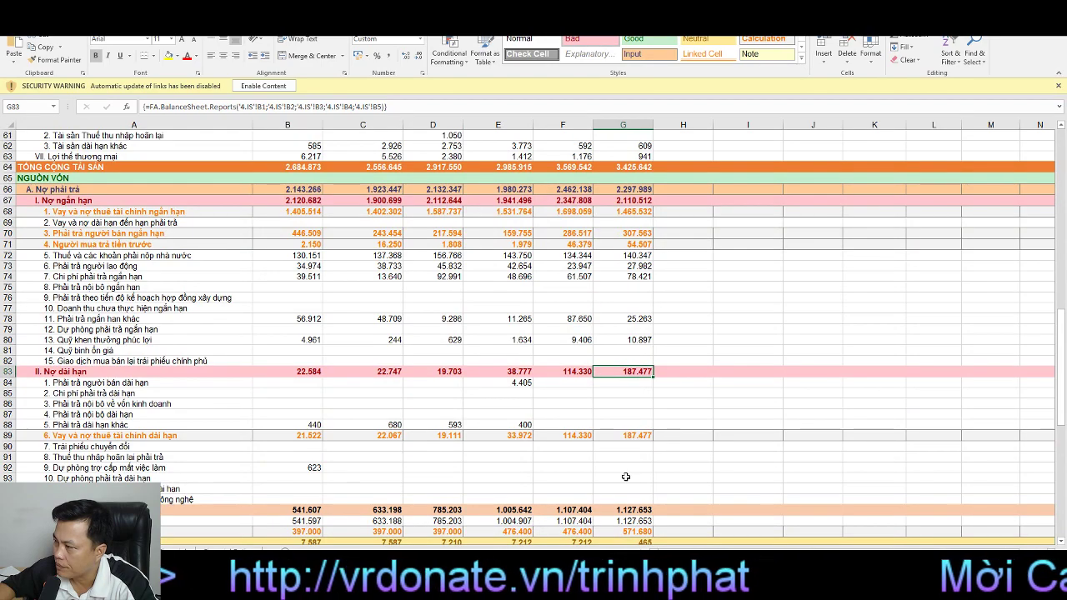
pyautogui.click(634, 437)
# Step: Check bfc's 2016 owners' contributed capital (Vốn đầu tư của chủ sở hữu) in the equity section
pyautogui.scroll(-6, 620, 482)
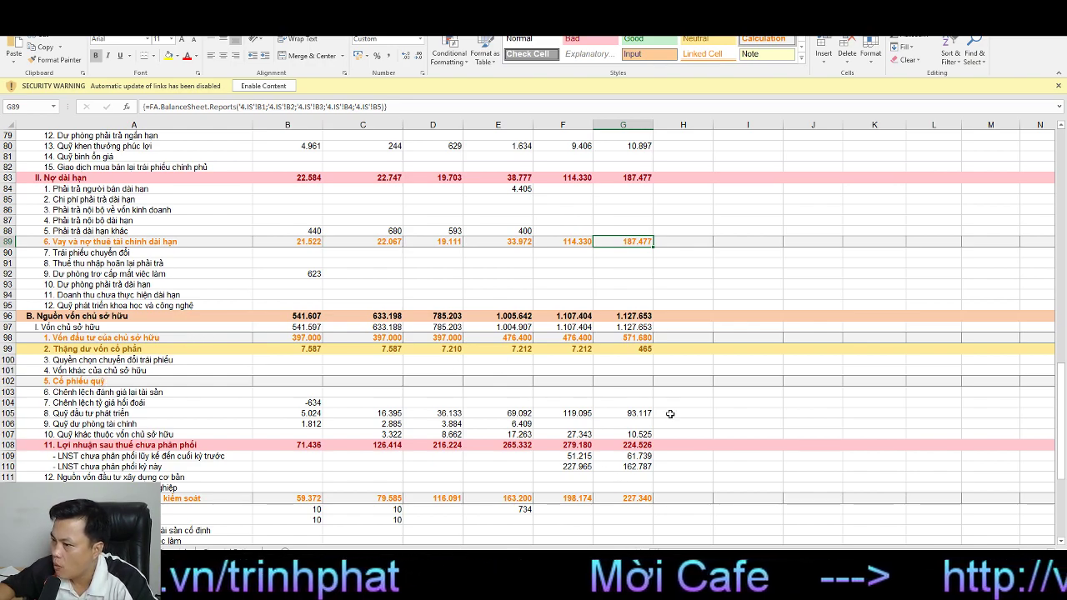
pyautogui.click(602, 337)
pyautogui.moveTo(602, 337)
pyautogui.mouseDown()
pyautogui.moveTo(555, 339)
pyautogui.moveTo(601, 337)
pyautogui.mouseUp()
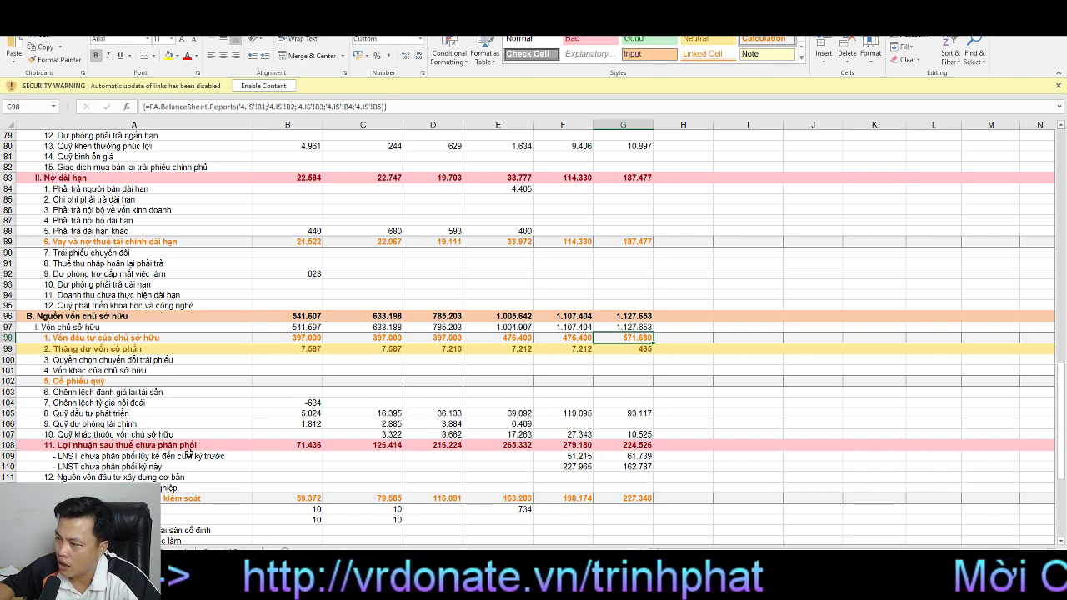
# Step: Examine the 2016 undistributed profit and non-controlling interest on the balance sheet, plus the income and cash flow statements
pyautogui.click(640, 450)
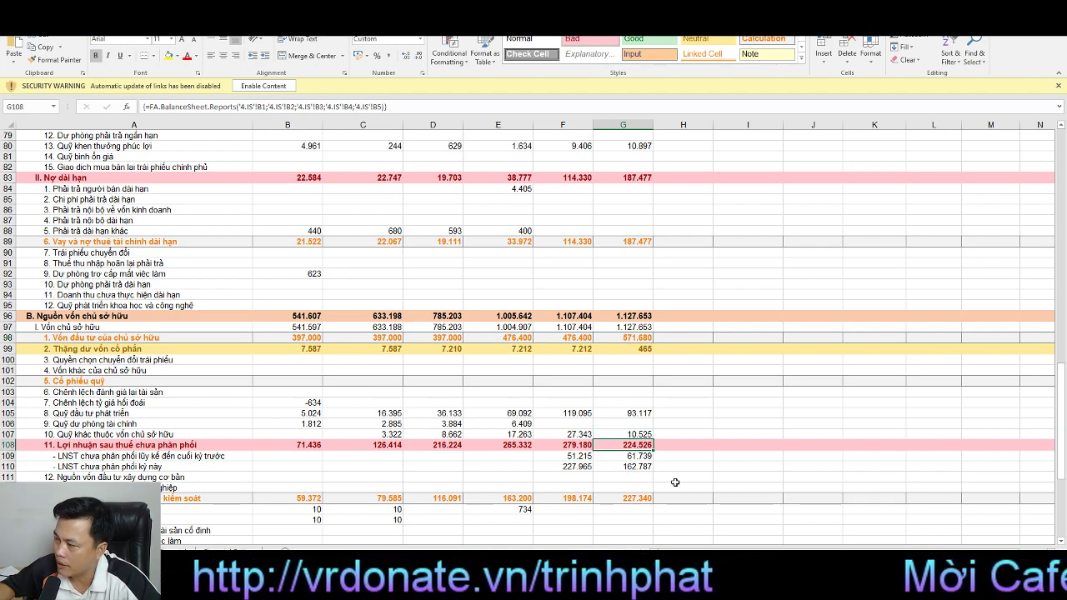
pyautogui.click(631, 499)
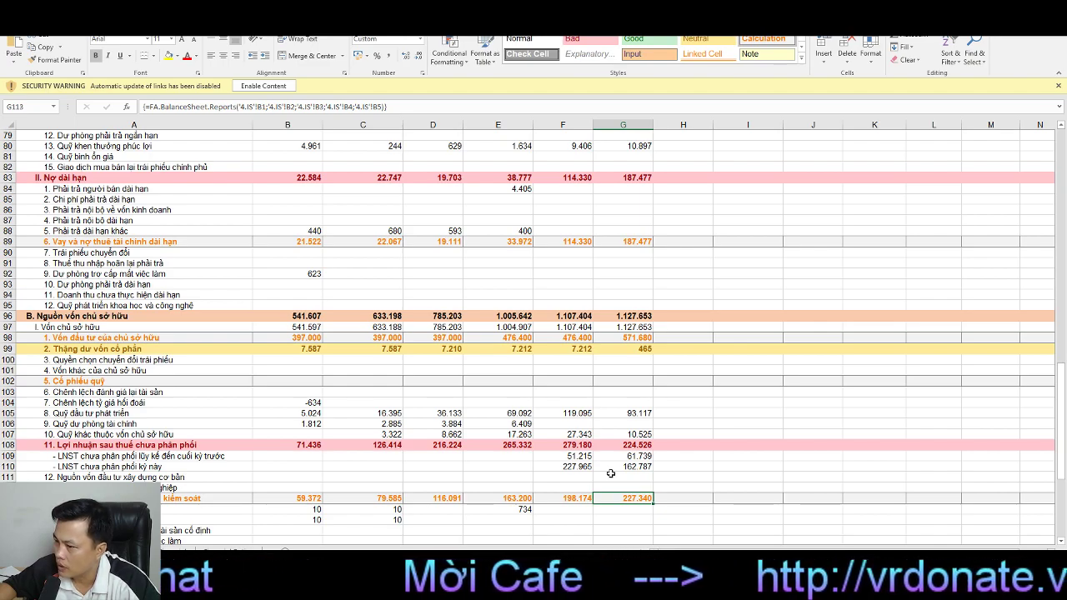
pyautogui.scroll(-2, 611, 473)
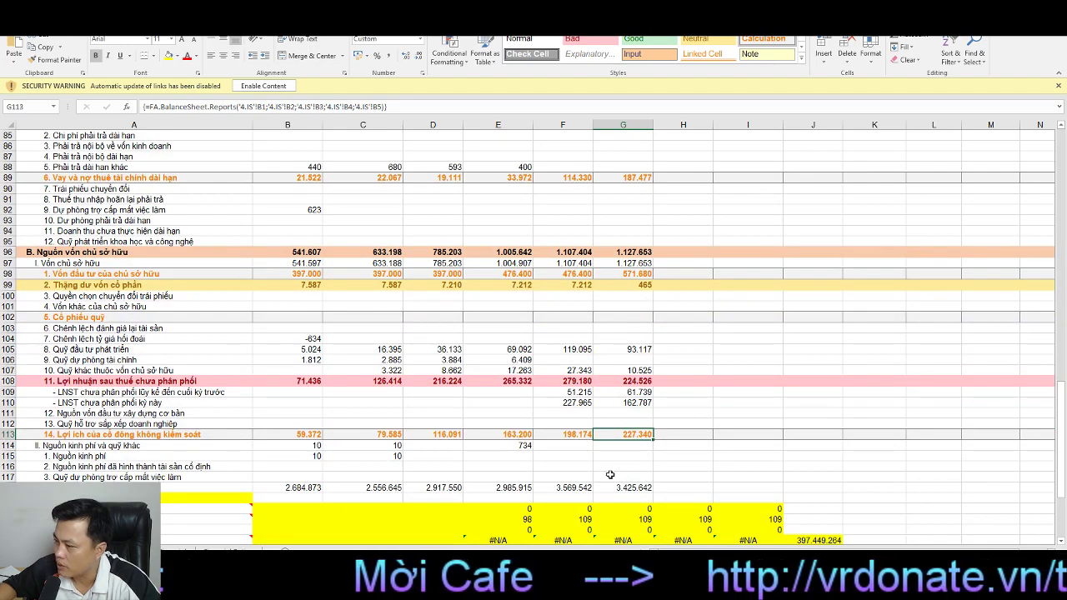
pyautogui.scroll(8, 609, 474)
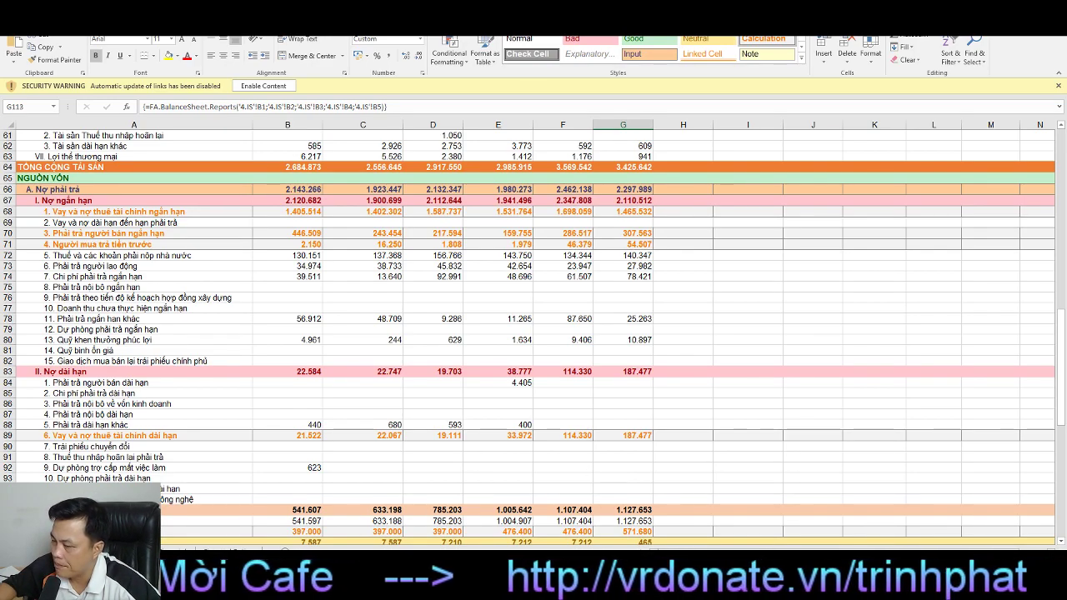
pyautogui.hotkey('ctrl', 'pageup')
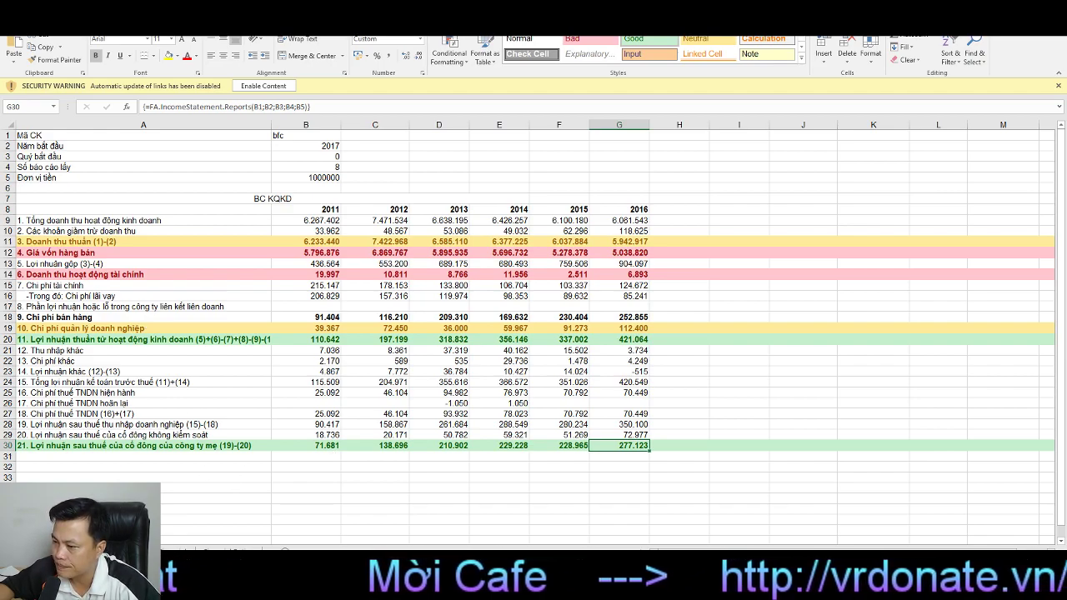
pyautogui.hotkey('ctrl', 'pagedown')
pyautogui.hotkey('ctrl', 'pagedown')
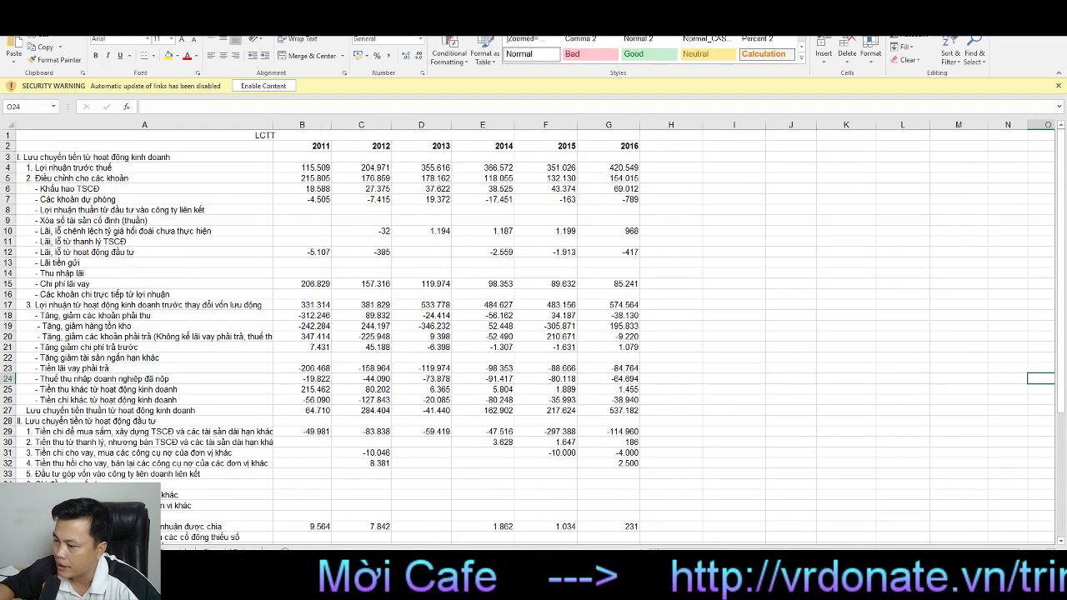
pyautogui.hotkey('ctrl', 'pageup')
pyautogui.hotkey('ctrl', 'pageup')
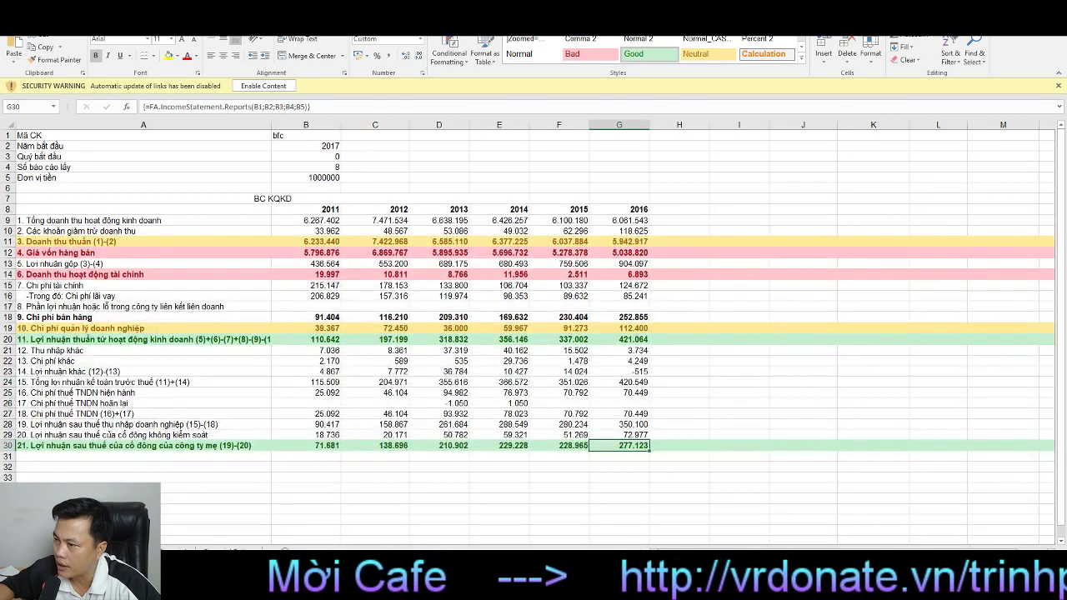
# Step: Set the starting quarter (Quý bắt đầu) in B3 of the income statement to 4 for quarterly reports
pyautogui.click(329, 157)
pyautogui.rightClick(329, 157)
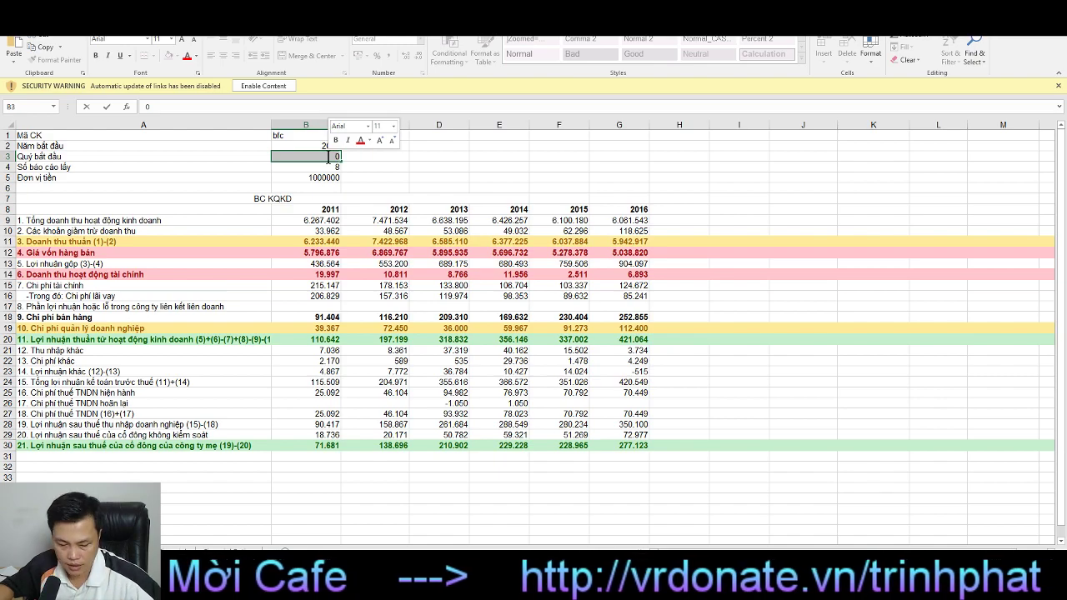
pyautogui.write('4')
pyautogui.hotkey('ctrl', 'Return')
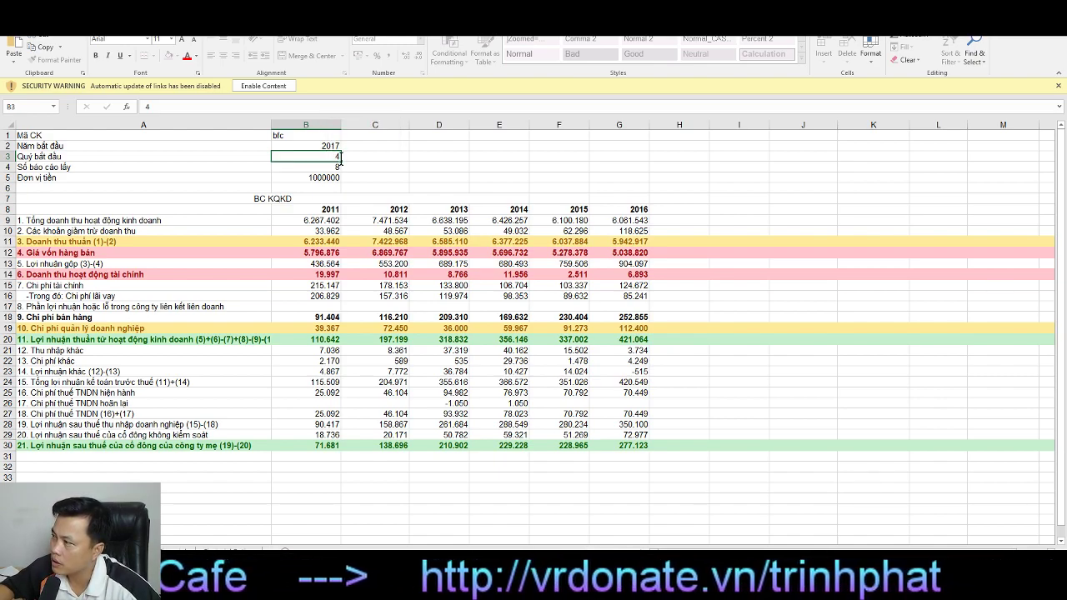
# Step: Set the starting quarter in B3 to 0 to load annual reports
pyautogui.click(336, 168)
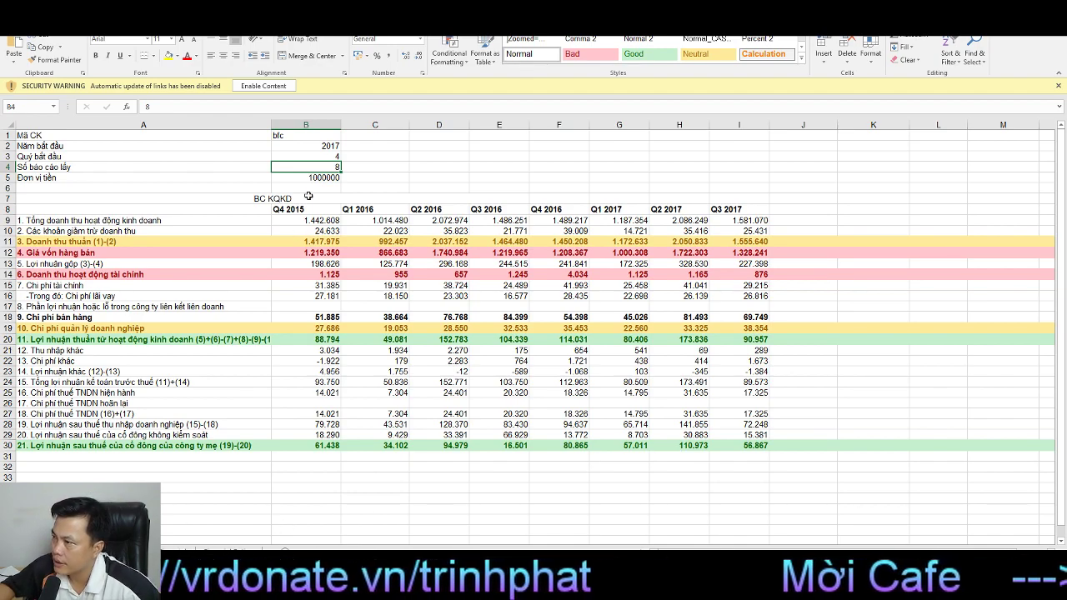
pyautogui.click(315, 156)
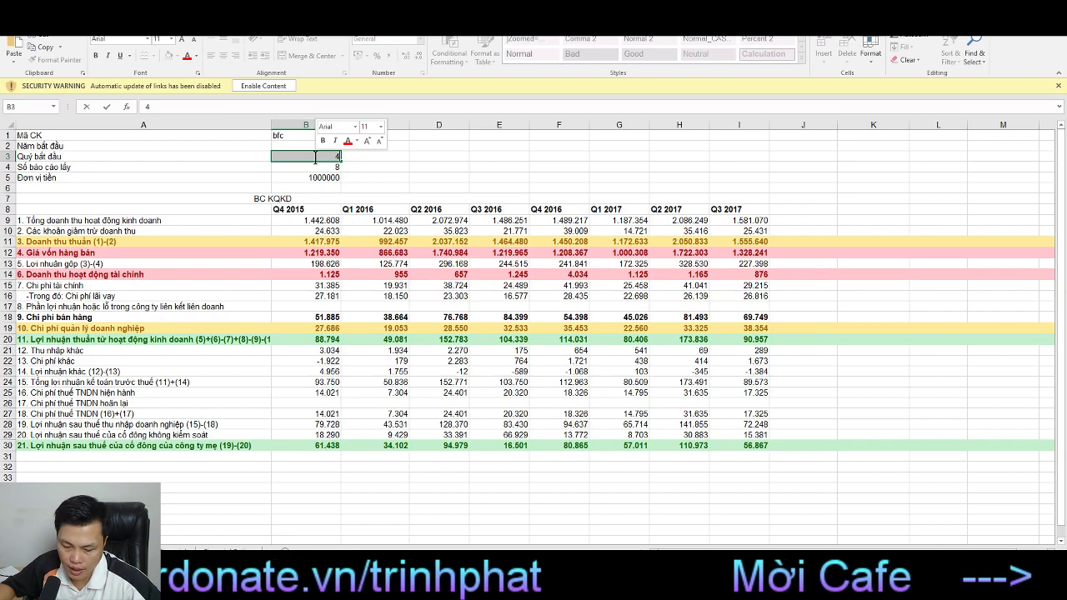
pyautogui.write('0')
pyautogui.press('Return')
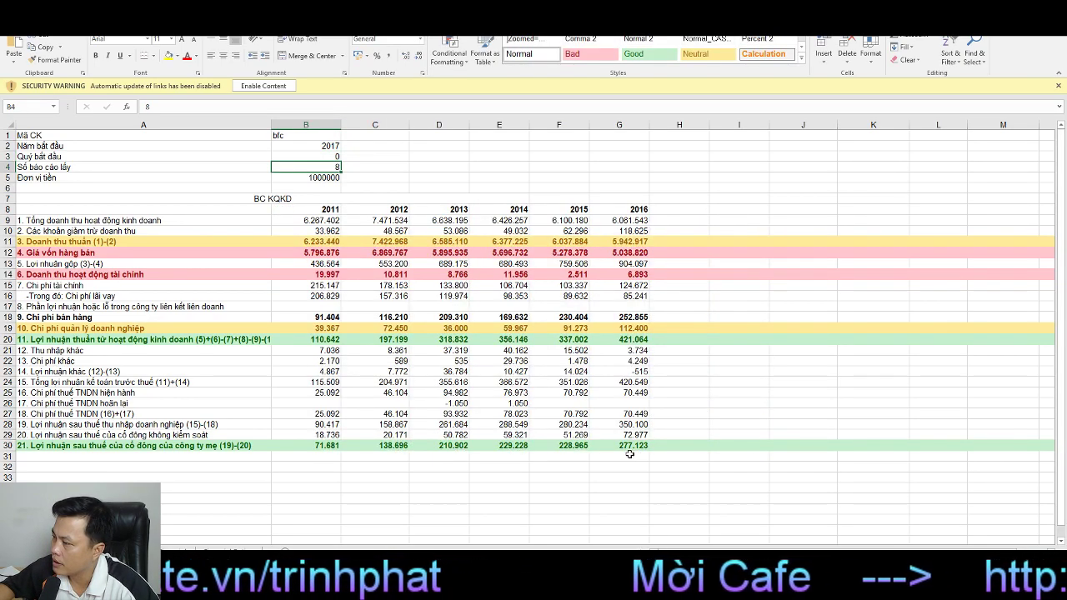
# Step: Switch the income statement to quarterly figures again by setting the starting quarter to 4
pyautogui.doubleClick(331, 157)
pyautogui.press('BackSpace')
pyautogui.write('4')
pyautogui.press('Return')
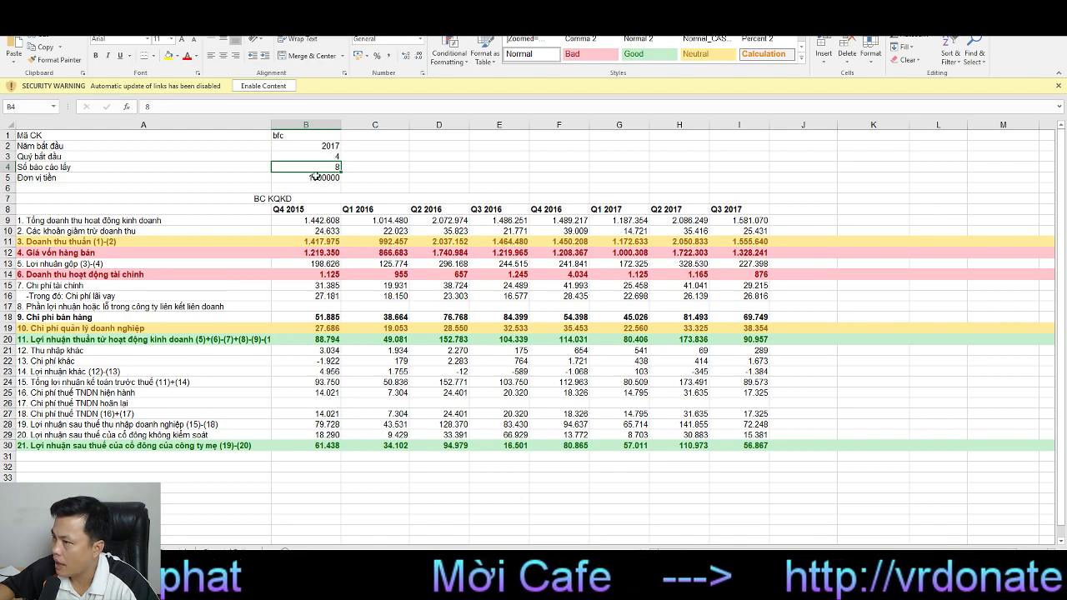
# Step: Return the income statement to annual figures by setting the starting quarter to 0
pyautogui.click(325, 156)
pyautogui.doubleClick(325, 156)
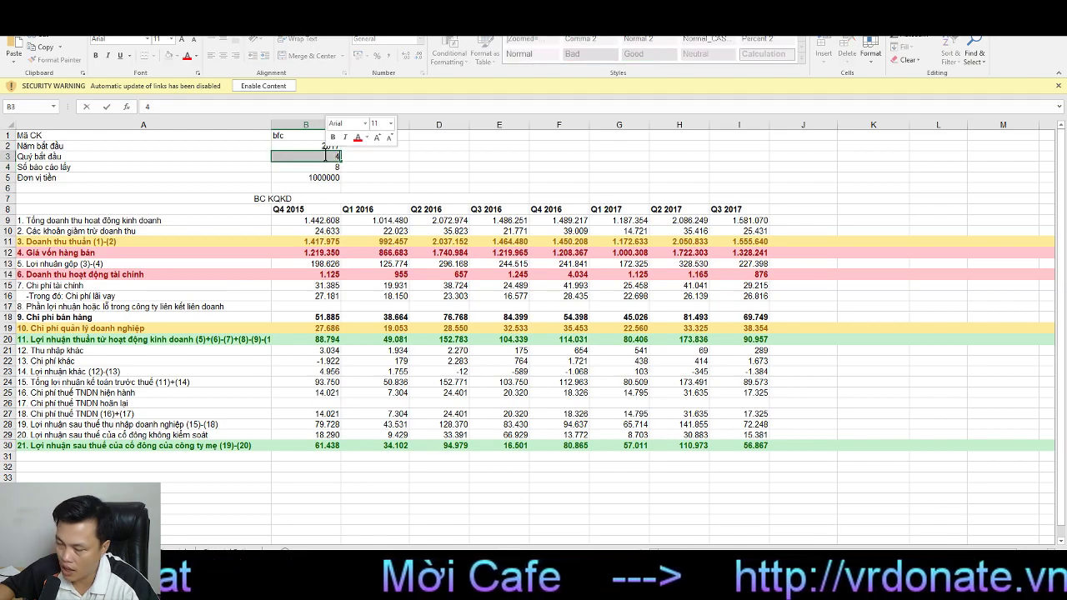
pyautogui.write('0')
pyautogui.press('Return')
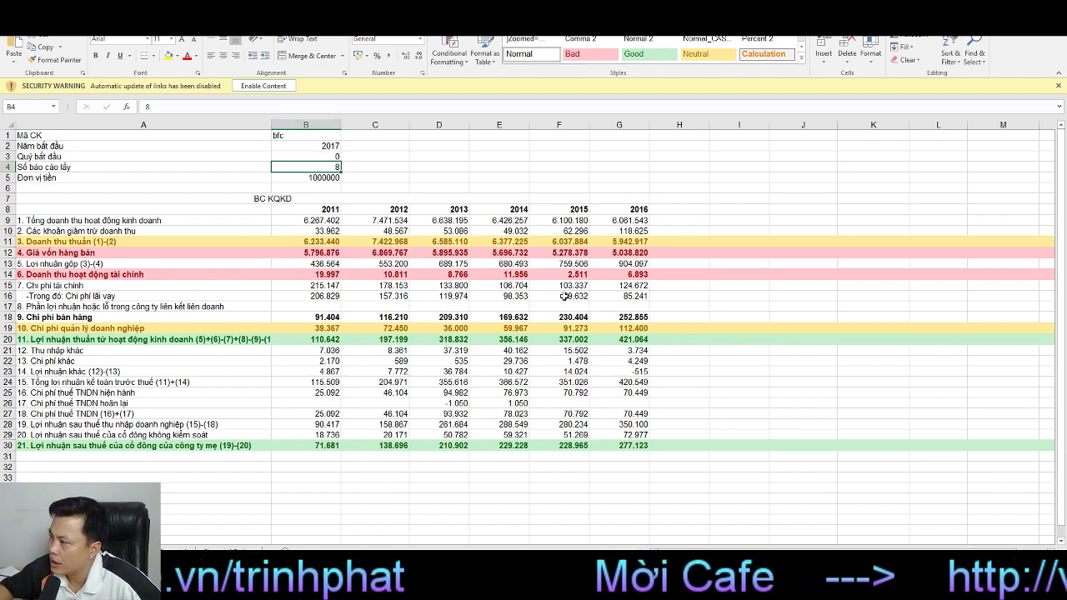
# Step: Compare the selling expenses (Chi phí bán hàng) in row 18 across the years 2011 to 2016
pyautogui.click(518, 318)
pyautogui.click(562, 319)
pyautogui.click(500, 321)
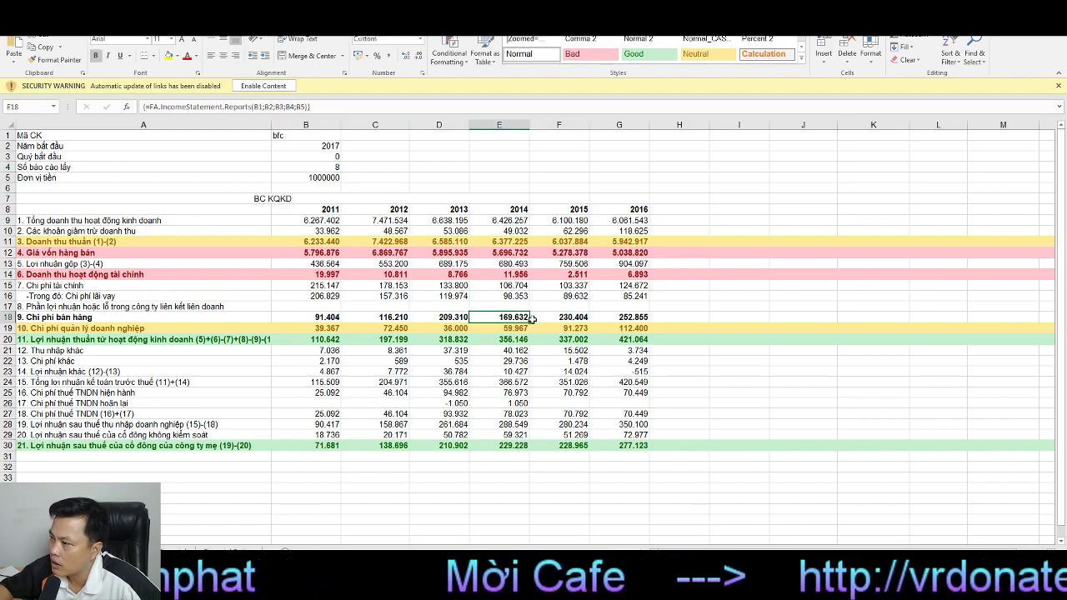
pyautogui.click(559, 319)
pyautogui.click(622, 318)
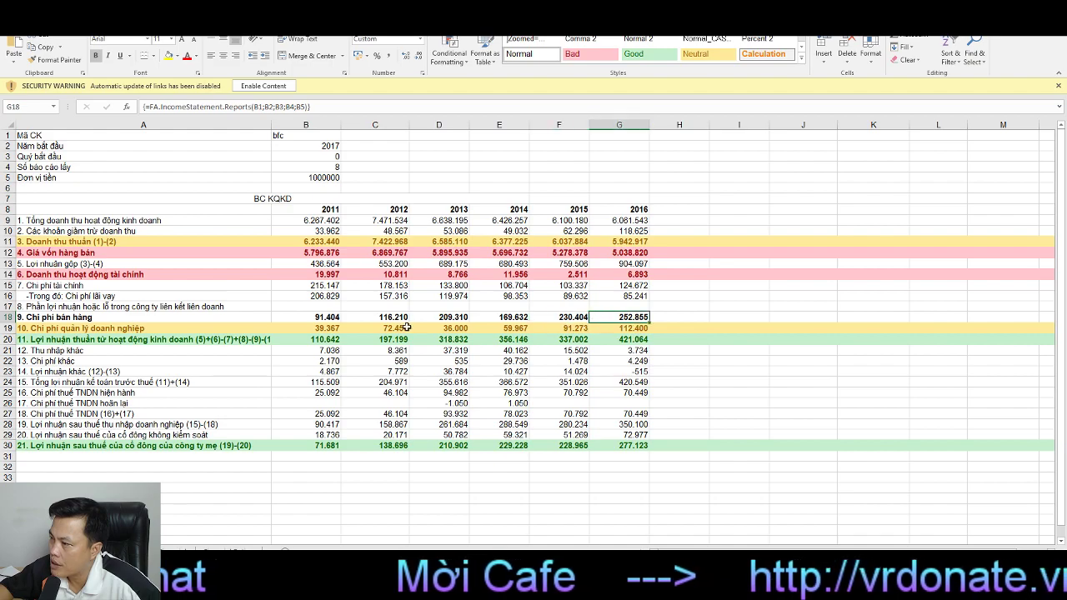
pyautogui.click(331, 317)
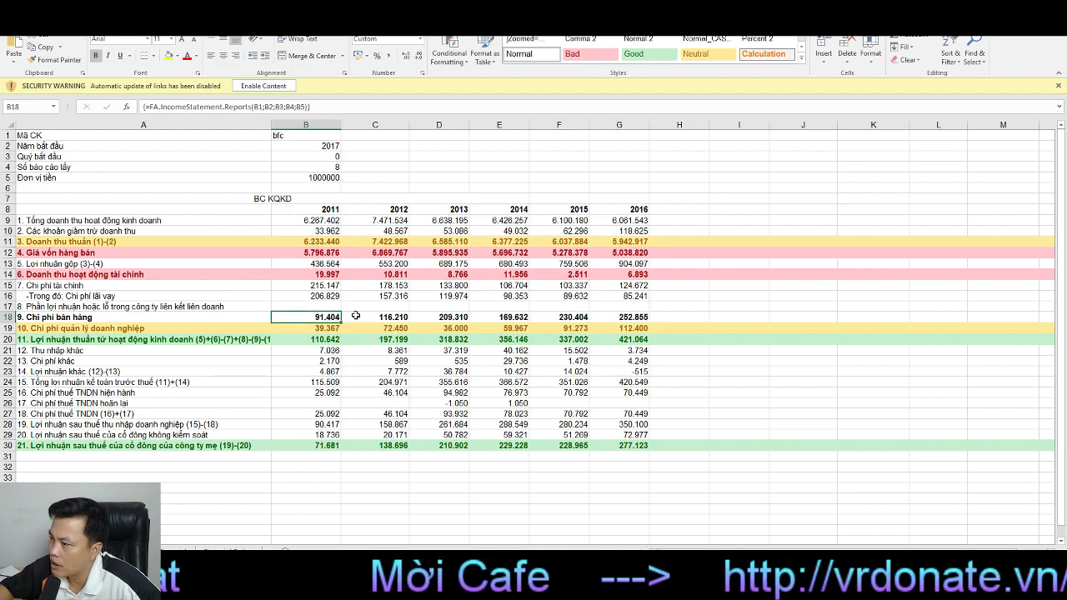
pyautogui.click(460, 319)
pyautogui.click(563, 318)
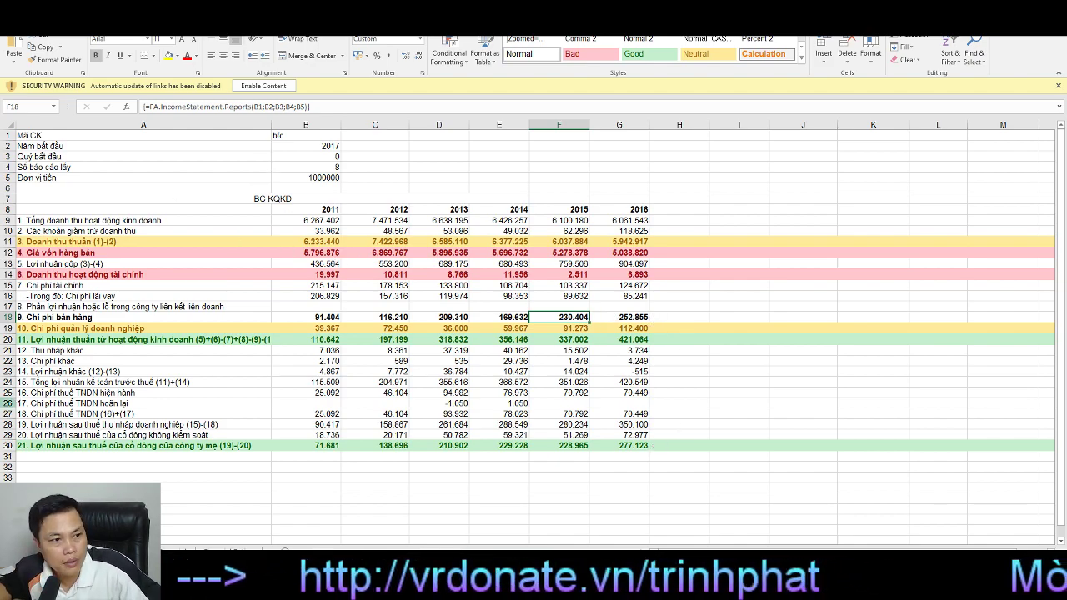
# Step: Change the stock code (Mã CK) in B1 to ptb
pyautogui.hotkey('alt', 'Tab')
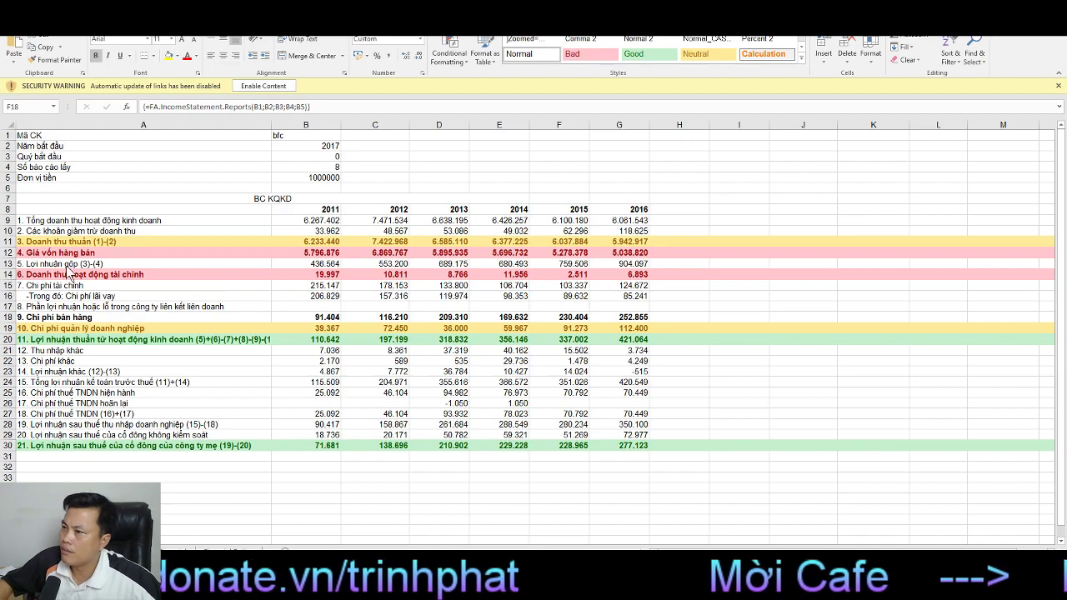
pyautogui.click(290, 135)
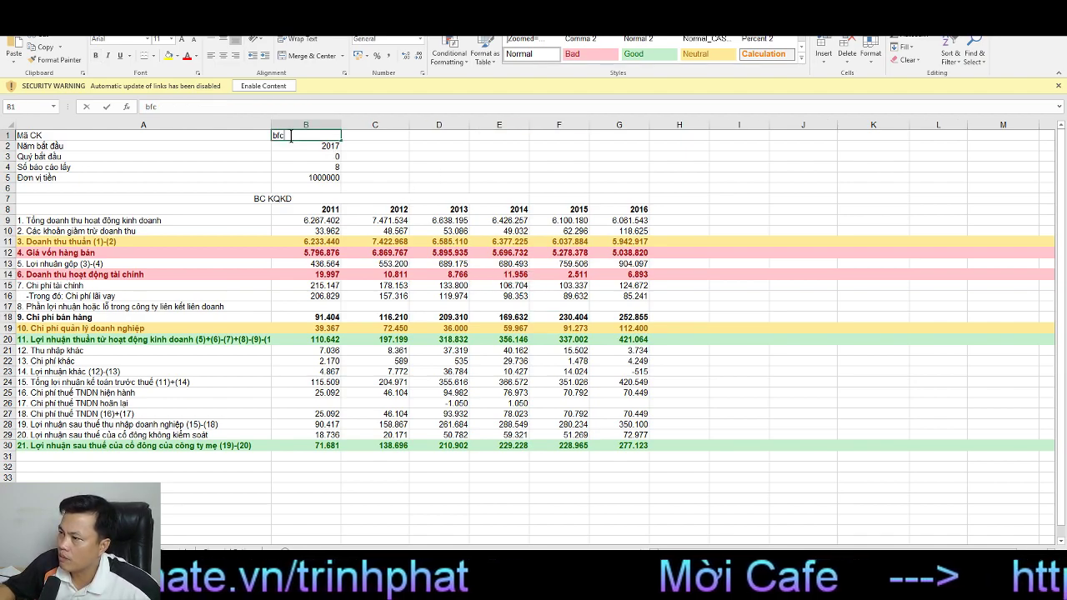
pyautogui.doubleClick(291, 136)
pyautogui.write('b')
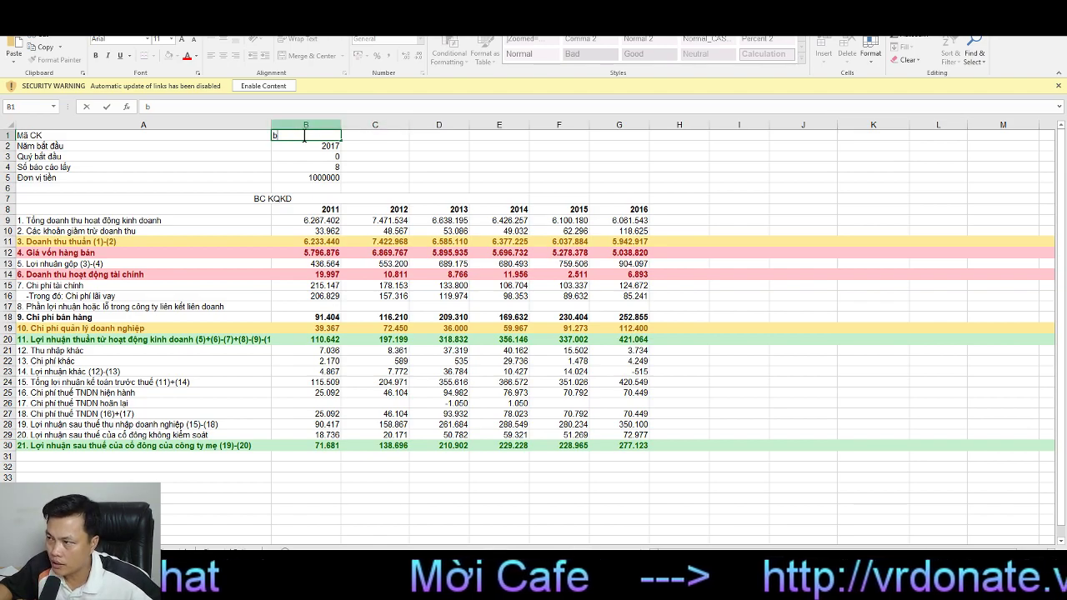
pyautogui.doubleClick(304, 138)
pyautogui.write('p')
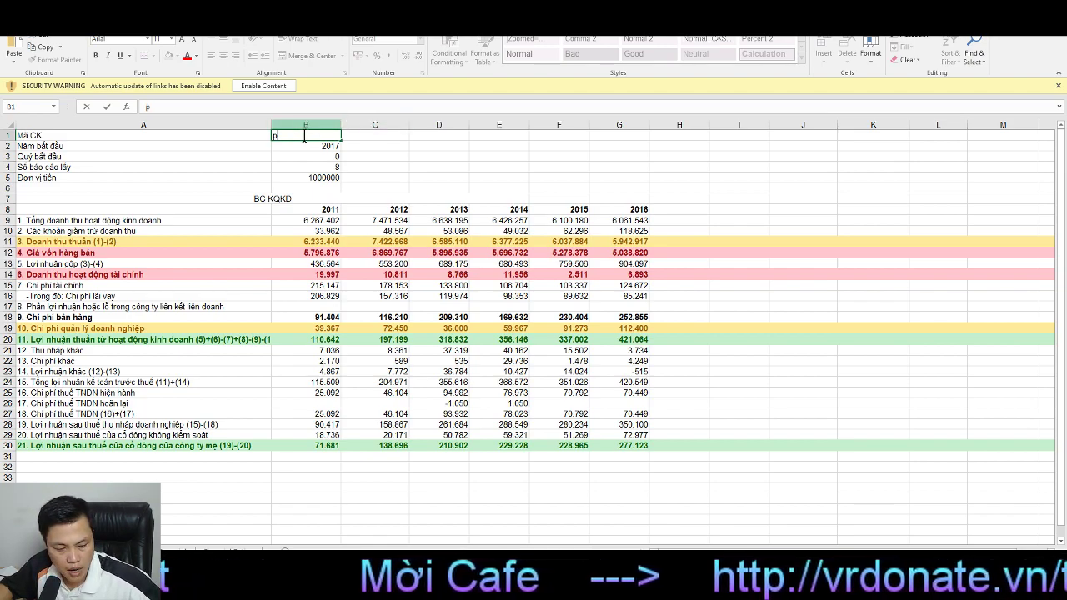
pyautogui.write('tb')
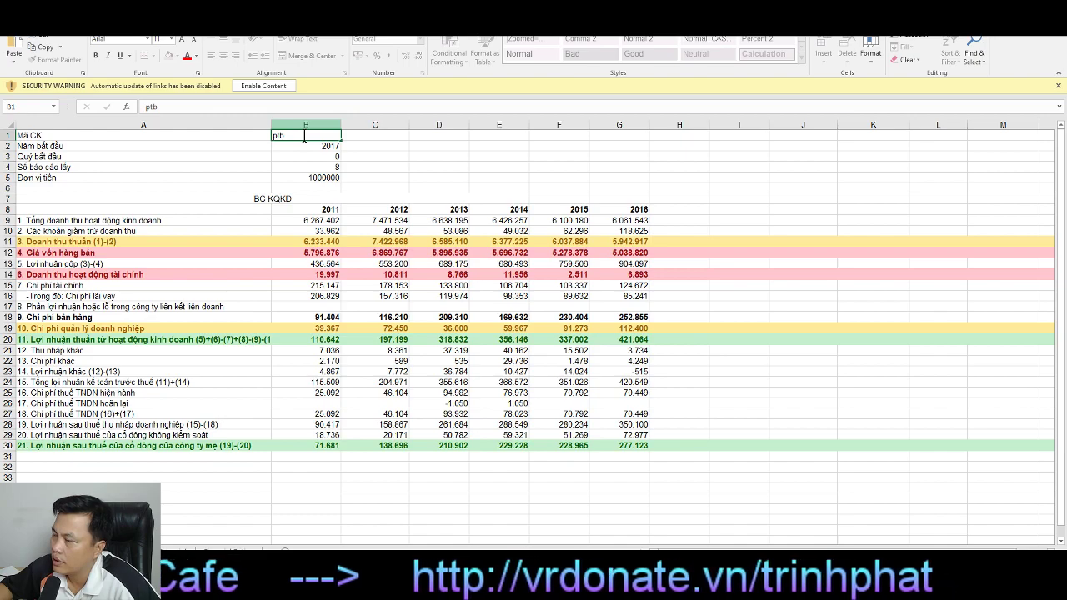
pyautogui.press('Return')
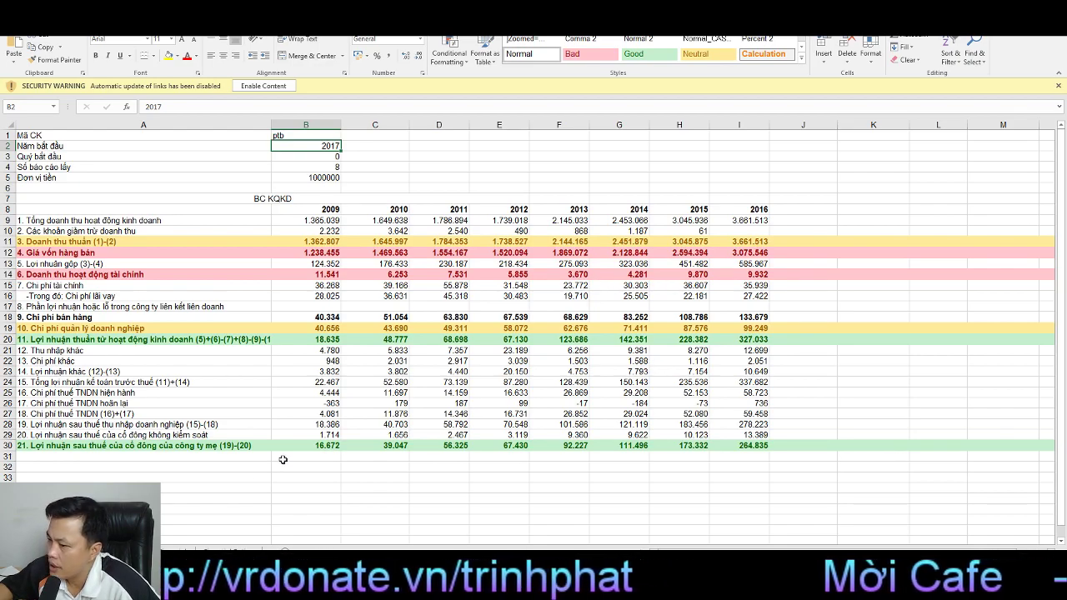
# Step: Examine the EPS row under Key Stats on the ratio sheet for the years 2009 to 2016
pyautogui.hotkey('ctrl', 'pagedown')
pyautogui.scroll(20, 266, 410)
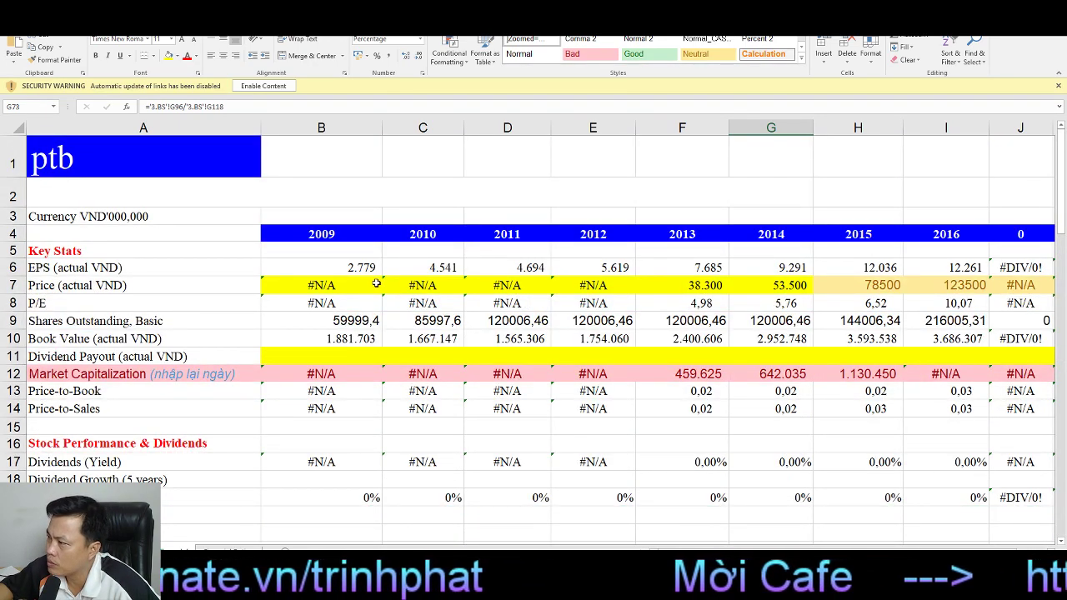
pyautogui.click(302, 267)
pyautogui.click(394, 270)
pyautogui.click(539, 271)
pyautogui.click(627, 269)
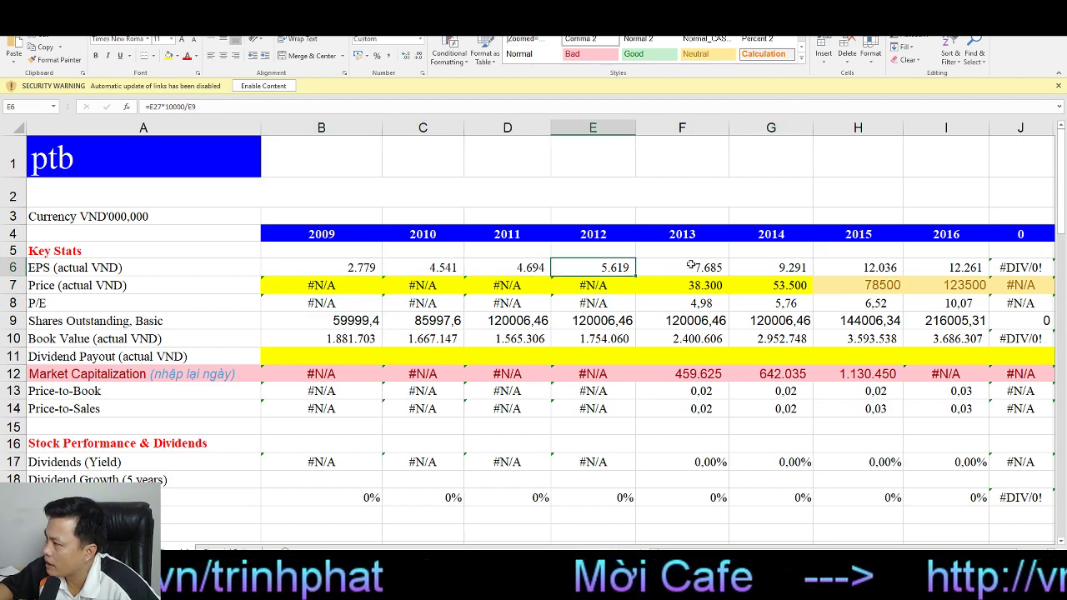
pyautogui.click(777, 268)
pyautogui.click(856, 270)
pyautogui.click(926, 269)
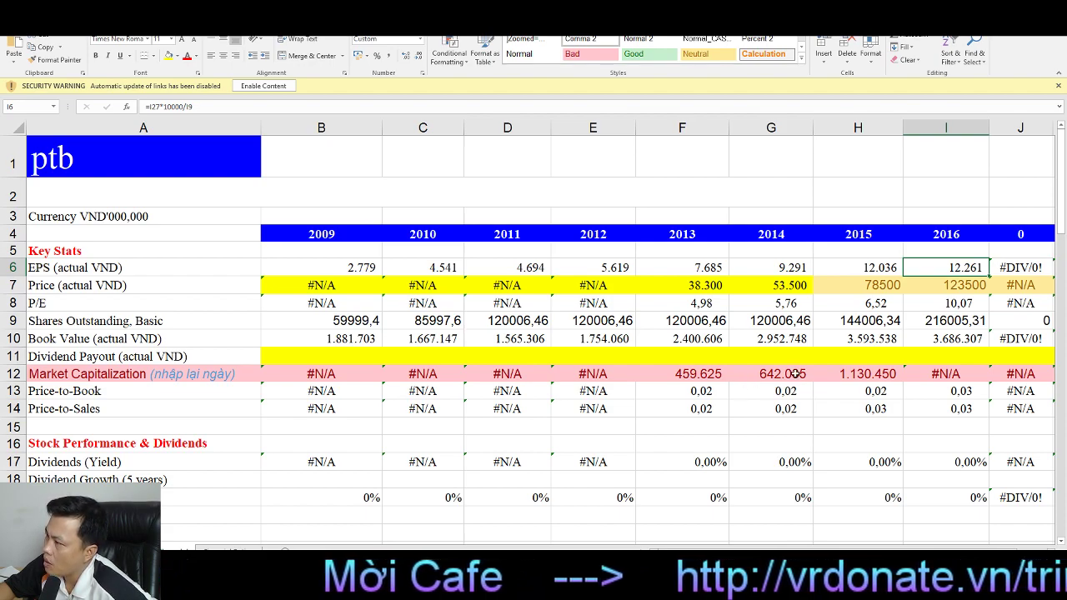
pyautogui.click(347, 266)
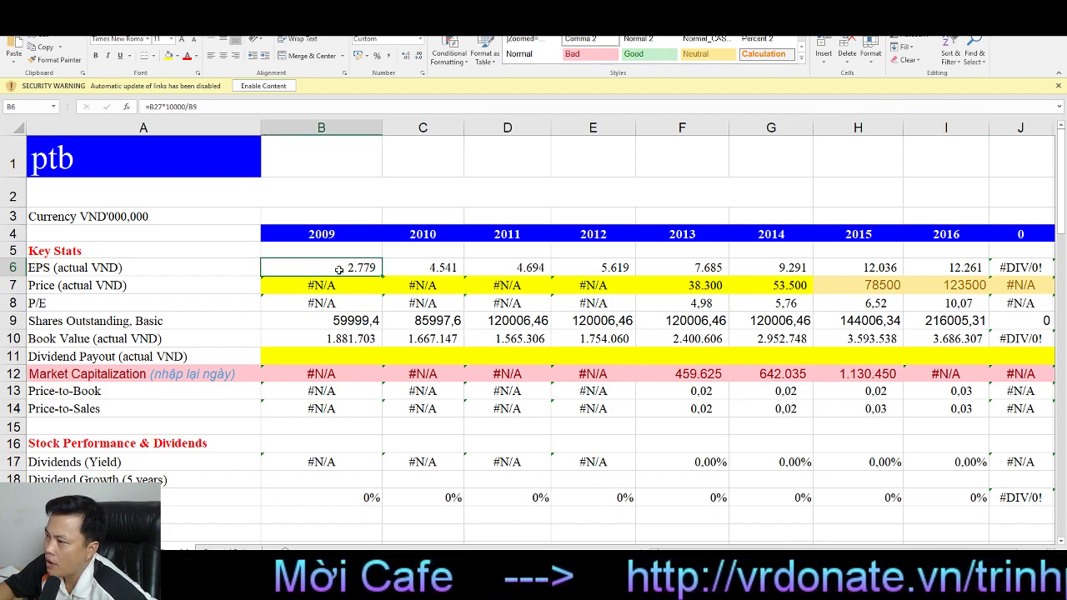
pyautogui.click(935, 267)
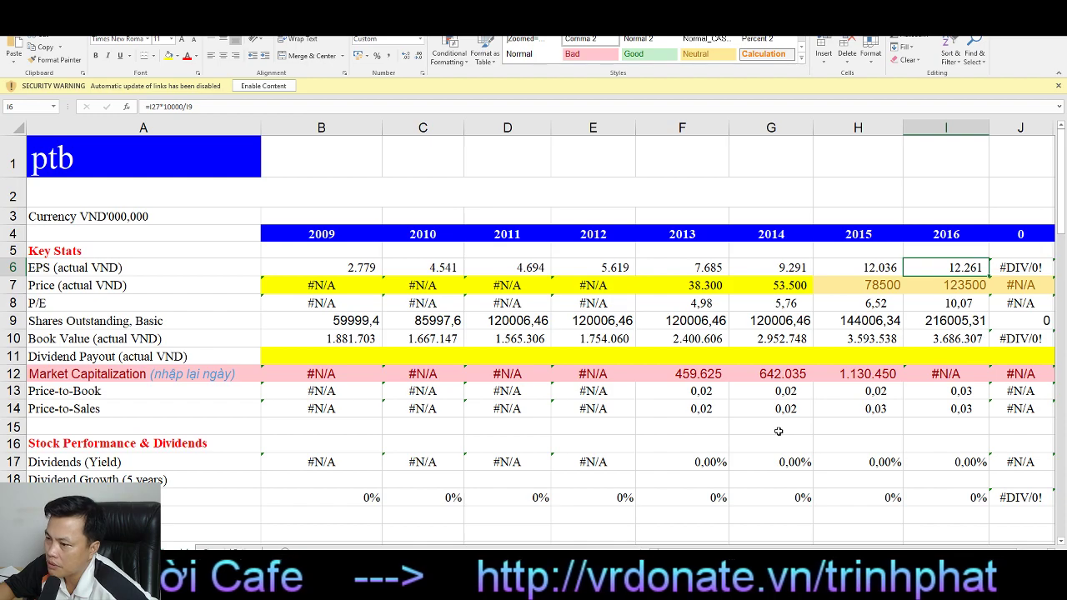
# Step: Review the valuation, dividend, profitability and efficiency figures below the EPS row for ptb
pyautogui.scroll(-4, 778, 430)
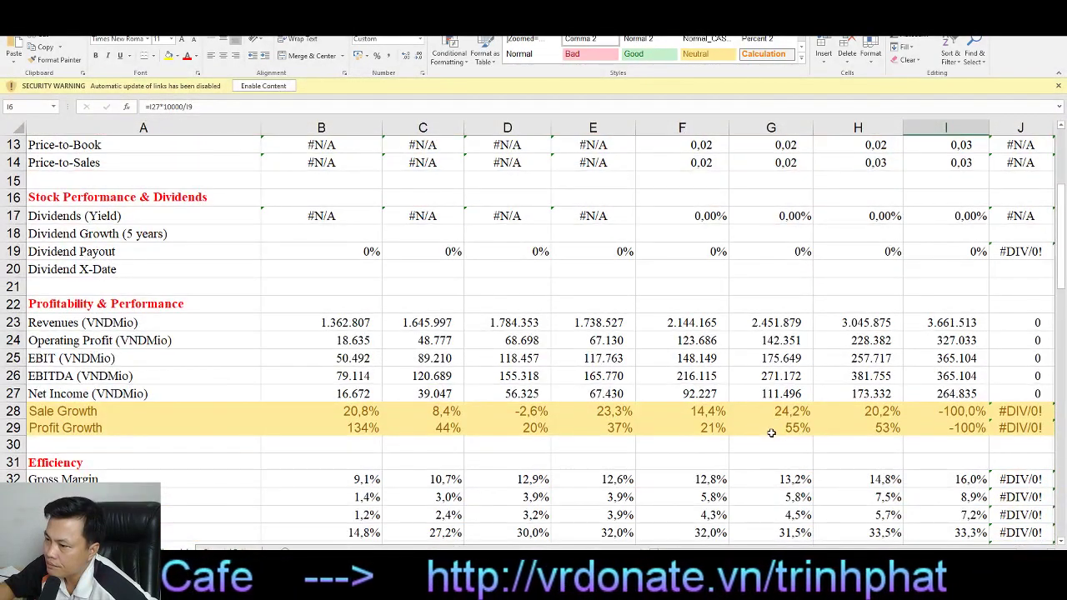
pyautogui.scroll(2, 632, 355)
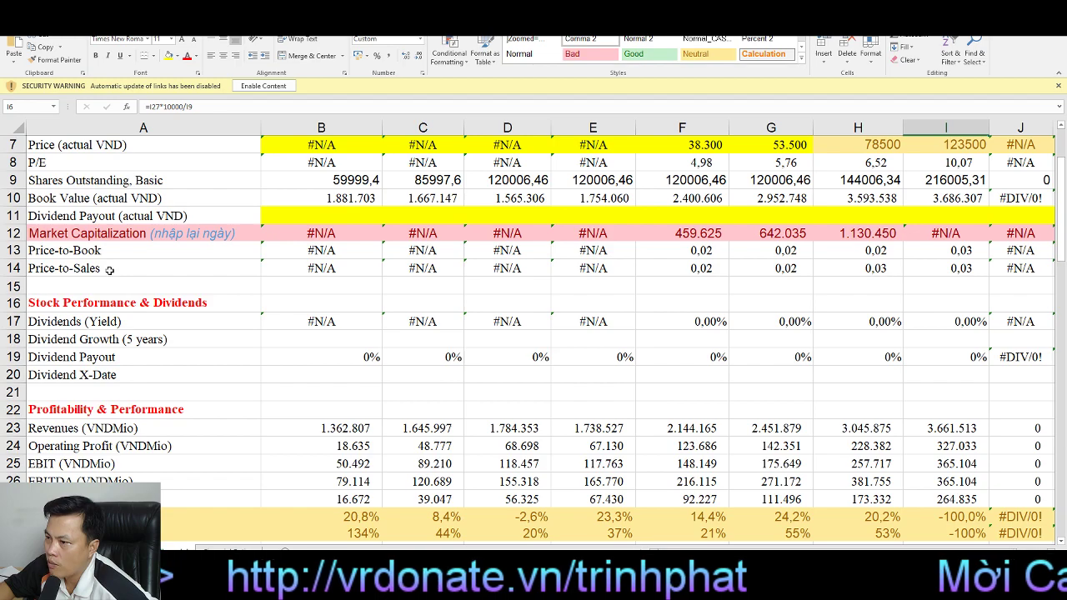
pyautogui.scroll(-2, 224, 295)
pyautogui.scroll(-1, 236, 292)
pyautogui.scroll(-3, 236, 292)
pyautogui.scroll(2, 235, 292)
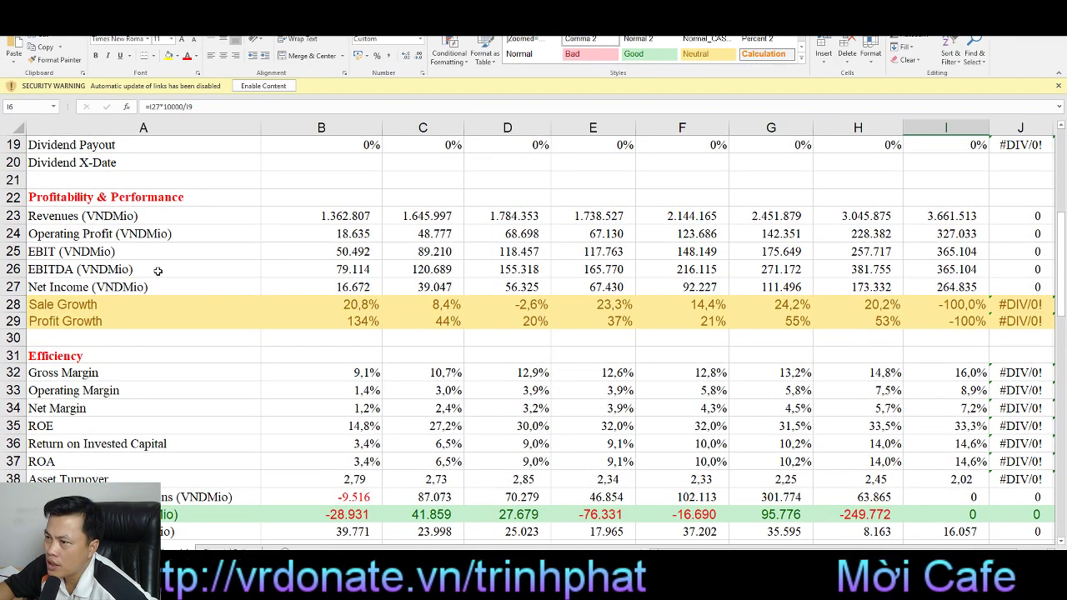
pyautogui.scroll(2, 183, 275)
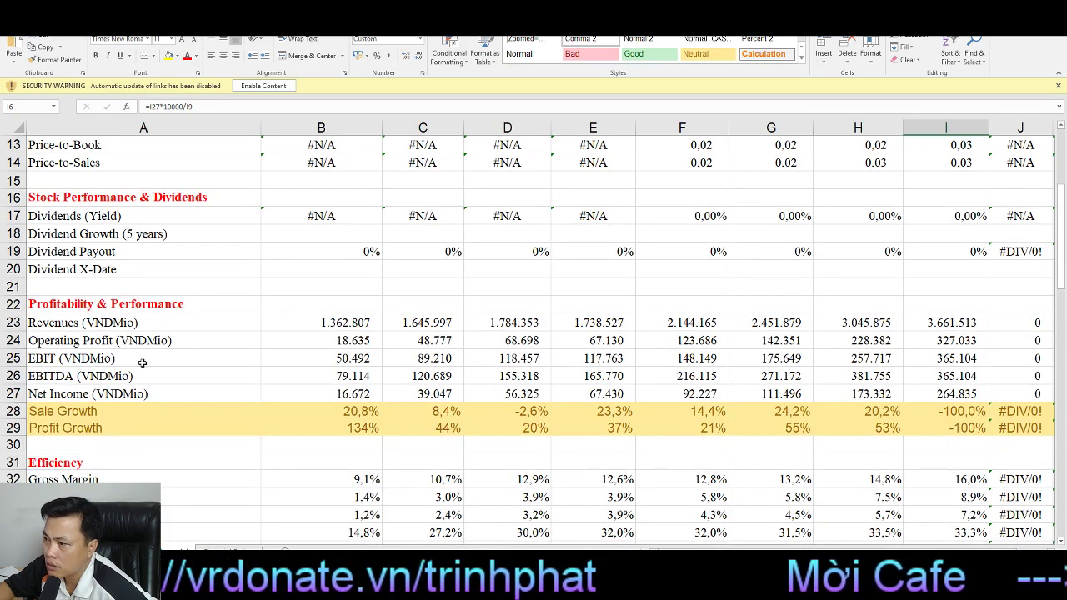
pyautogui.scroll(2, 152, 359)
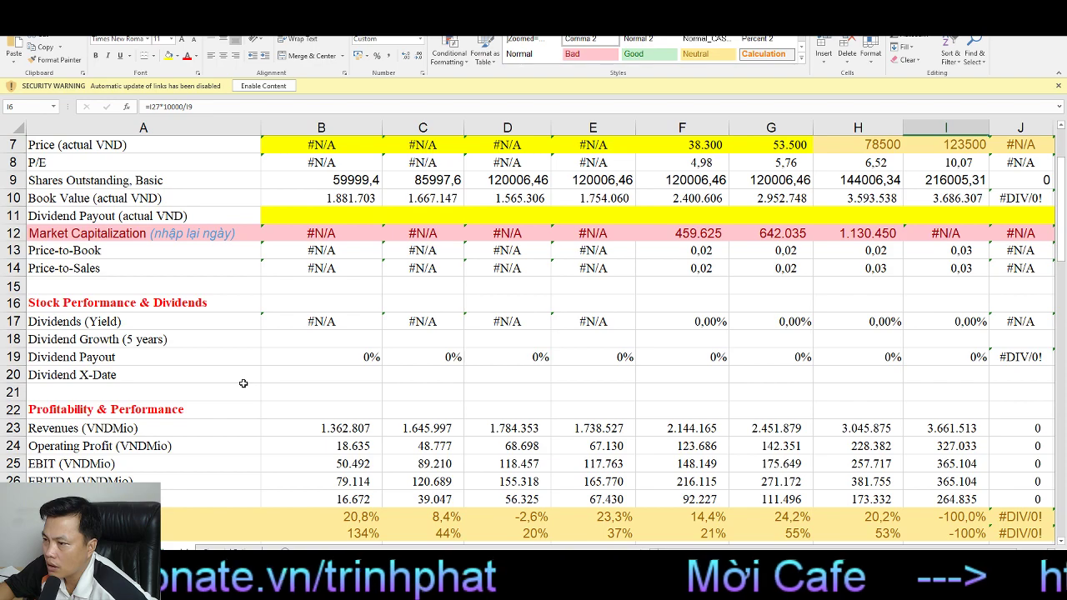
# Step: Examine the sale growth, profit growth, margin and ROE rows for ptb across the years 2009 to 2016
pyautogui.scroll(-6, 243, 384)
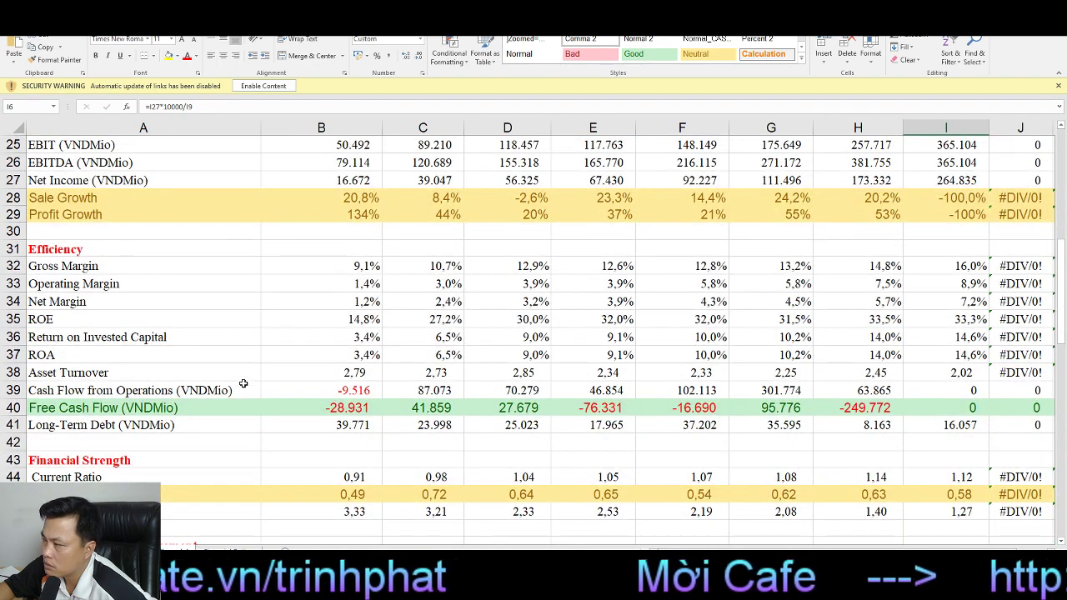
pyautogui.scroll(2, 421, 306)
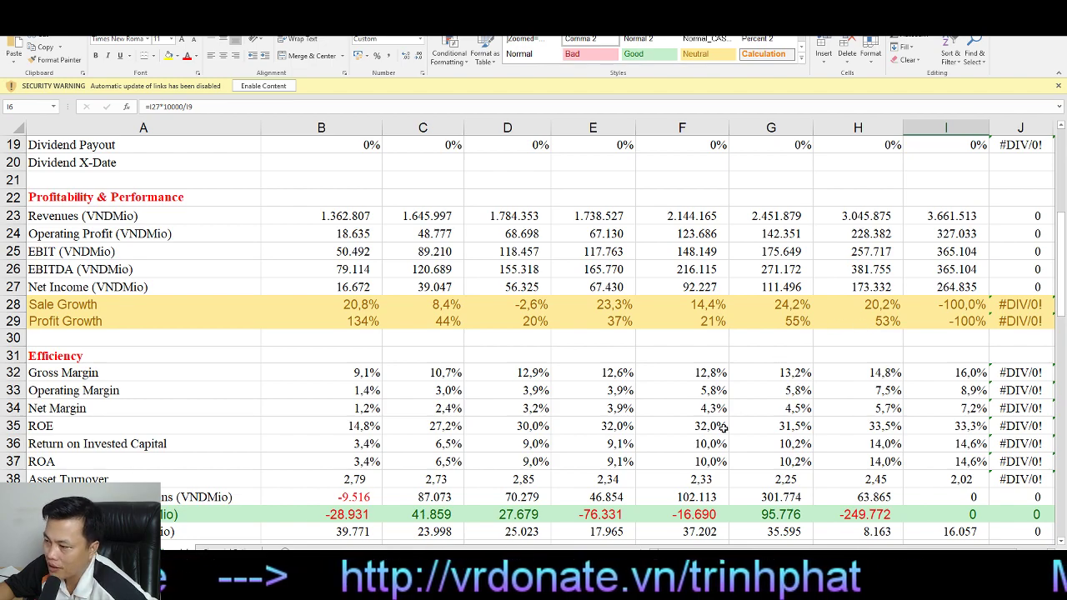
pyautogui.scroll(-2, 721, 430)
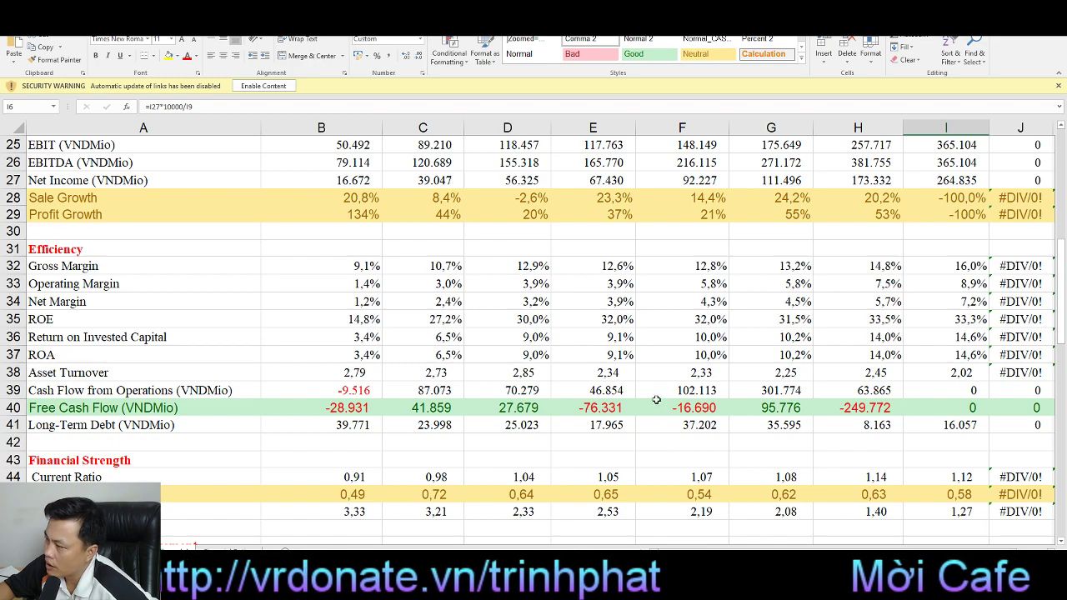
# Step: Check the 2016 Quick Ratio and Total Debt/Equity under Financial Strength
pyautogui.scroll(-2, 691, 443)
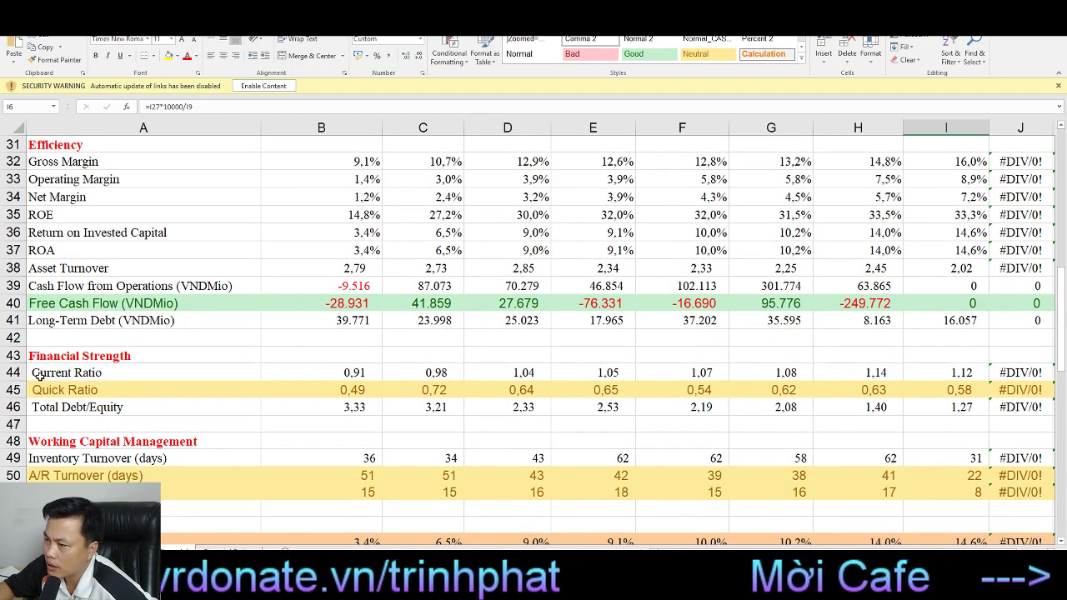
pyautogui.click(950, 390)
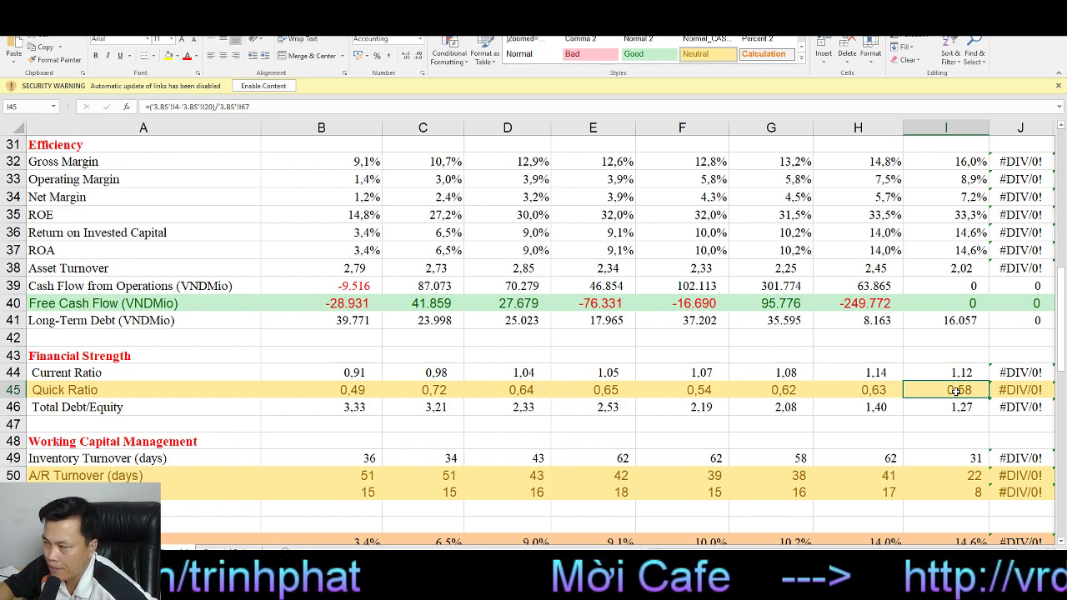
pyautogui.scroll(-2, 817, 426)
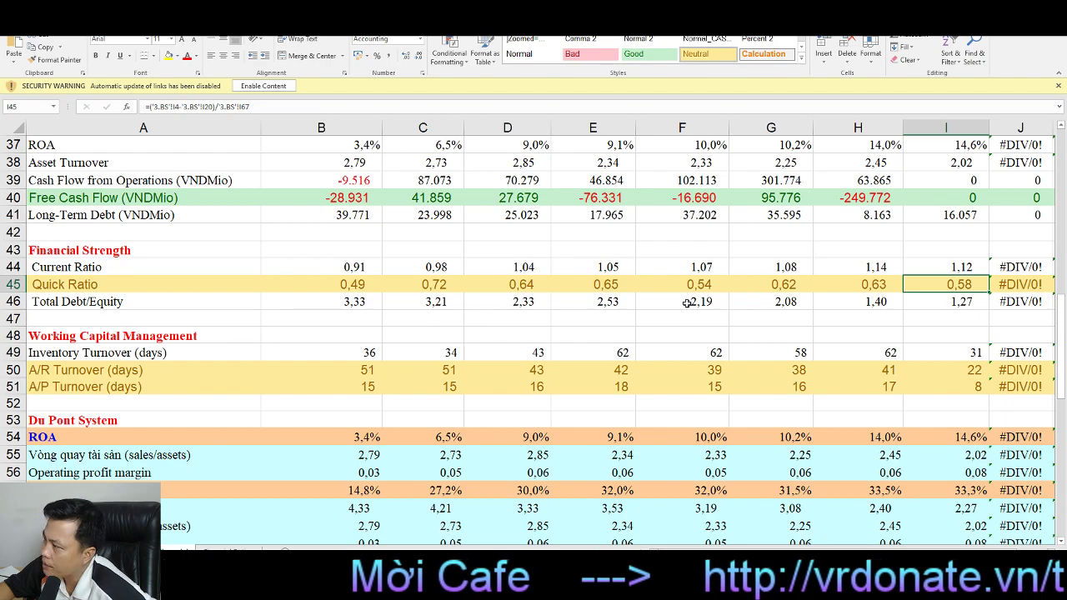
pyautogui.click(940, 302)
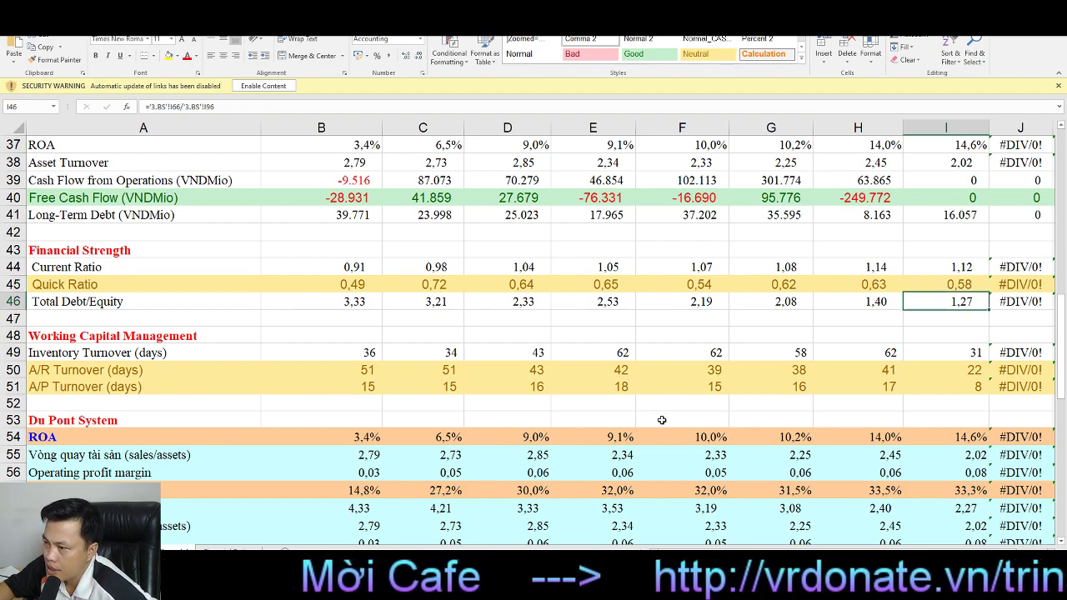
# Step: Check the 2016 inventory, A/R and A/P turnover days under Working Capital Management
pyautogui.scroll(-2, 528, 416)
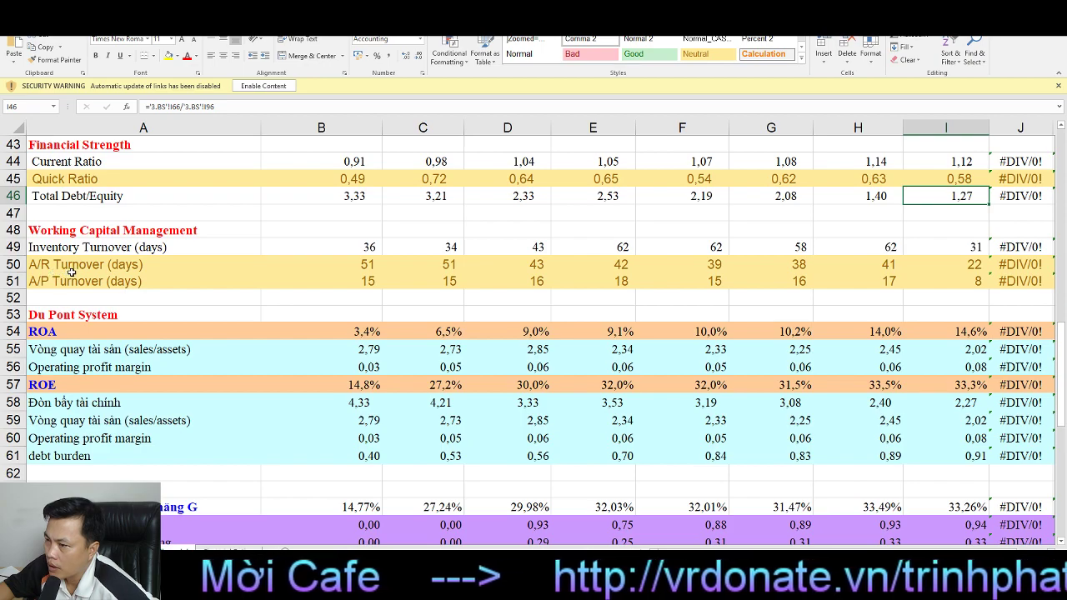
pyautogui.click(937, 248)
pyautogui.click(939, 265)
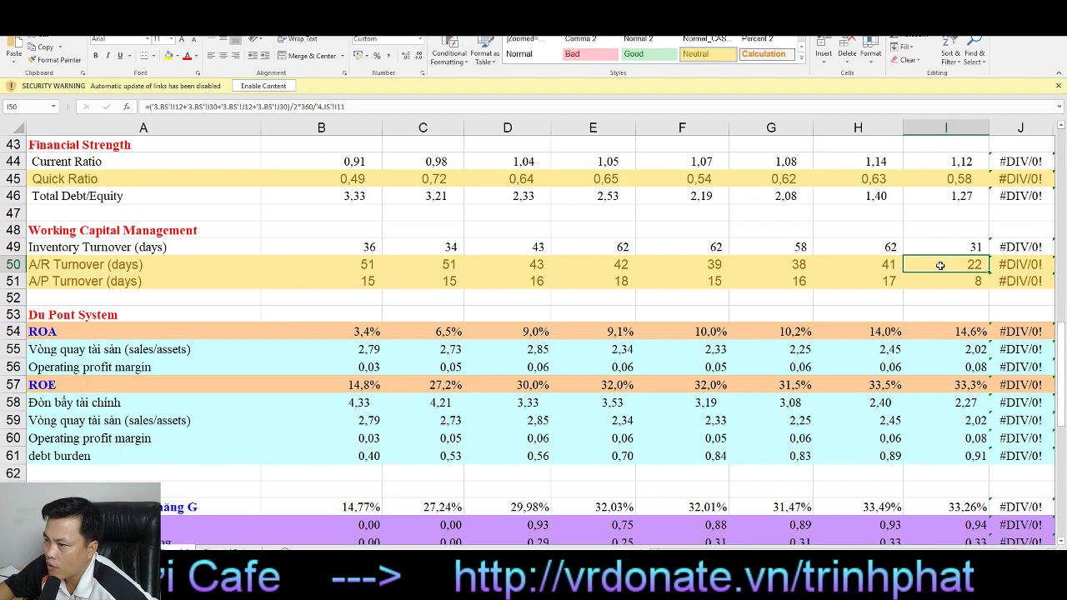
pyautogui.click(944, 287)
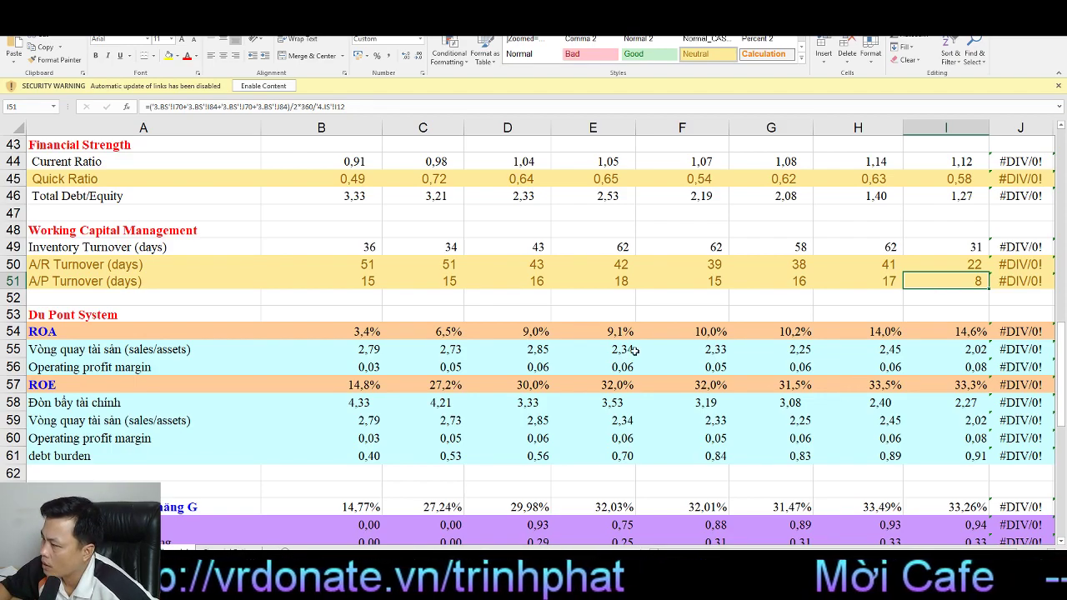
# Step: Check the 2016 ROA in the Du Pont System and compare the operating profit margin below it across 2011 to 2016
pyautogui.click(957, 333)
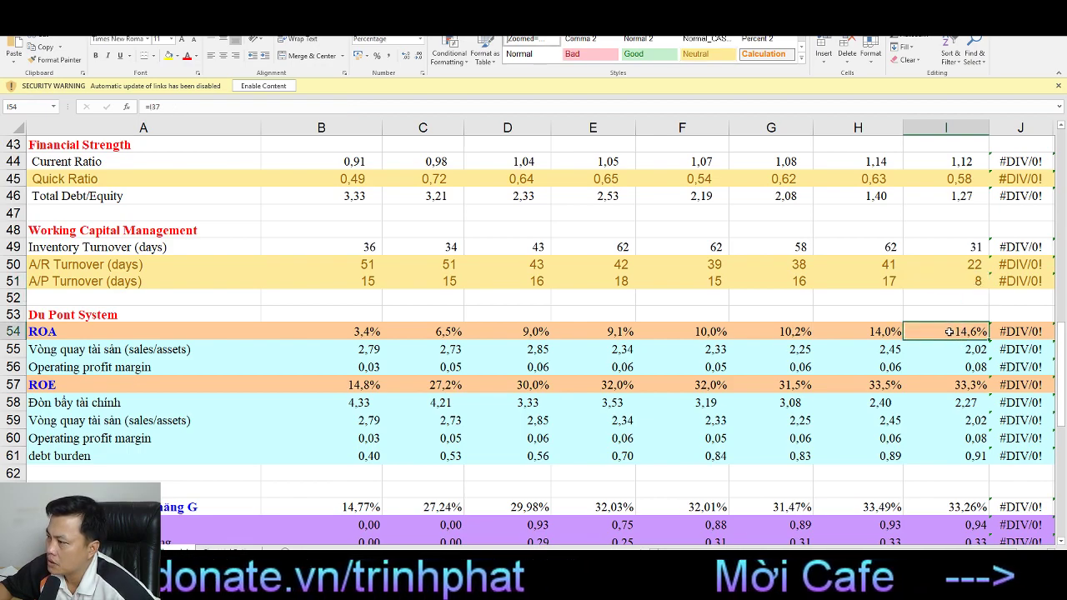
pyautogui.click(495, 374)
pyautogui.click(595, 370)
pyautogui.click(716, 366)
pyautogui.click(867, 368)
pyautogui.click(950, 367)
pyautogui.click(866, 369)
pyautogui.click(785, 371)
pyautogui.click(708, 369)
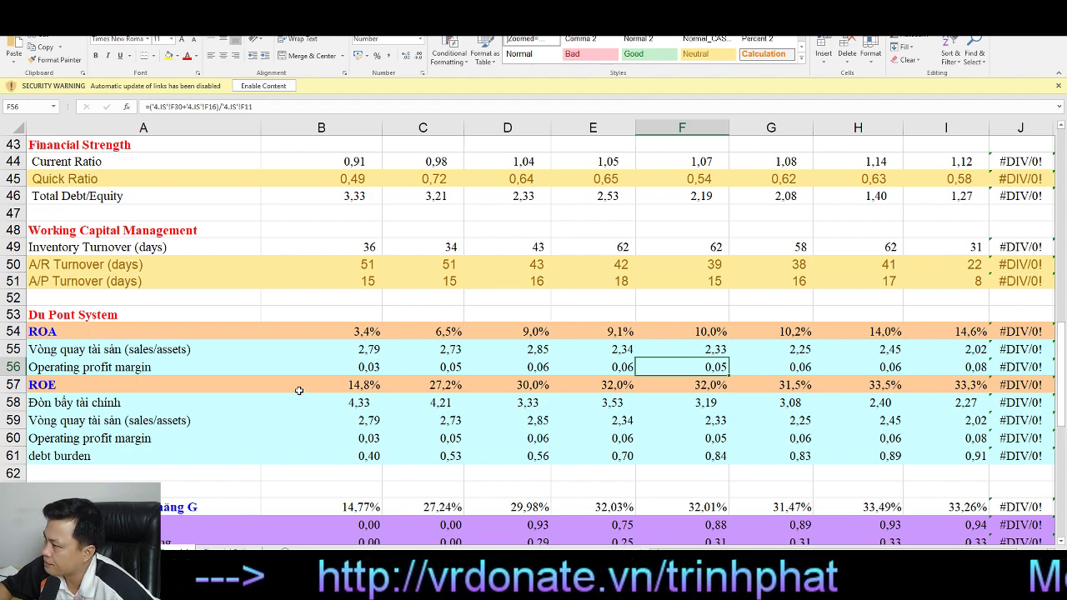
# Step: Check the 2016 ROE in the Du Pont System and compare the financial leverage (Đòn bẩy tài chính) across the years
pyautogui.click(55, 385)
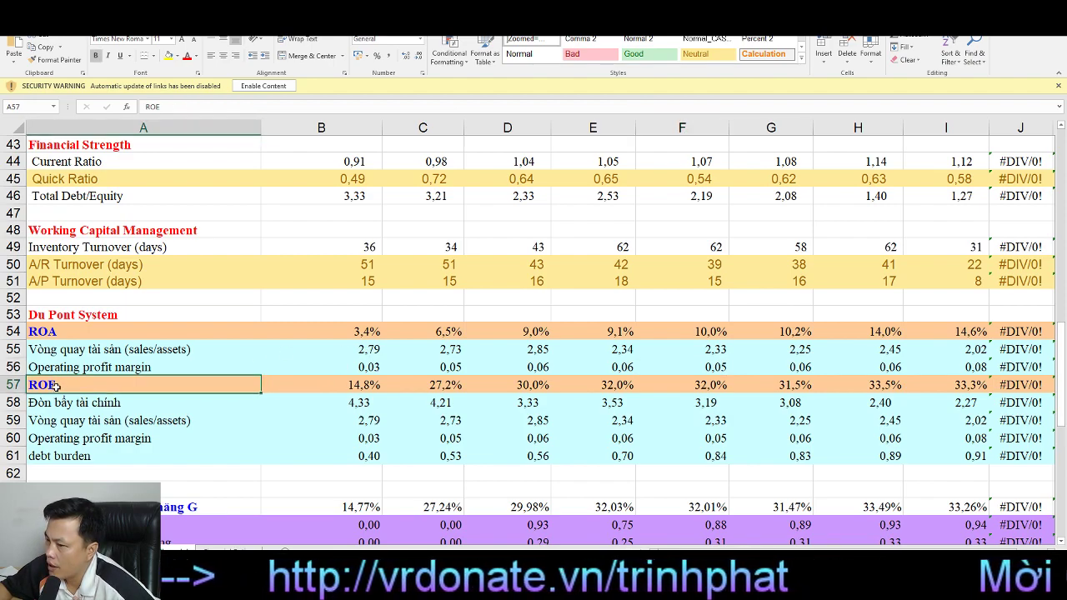
pyautogui.click(938, 388)
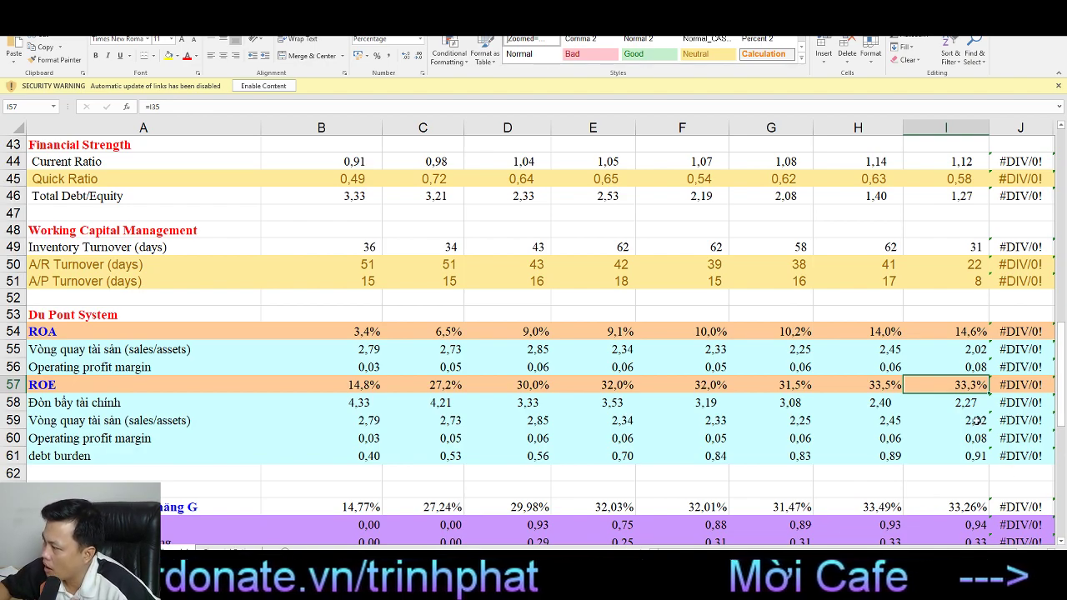
pyautogui.click(951, 402)
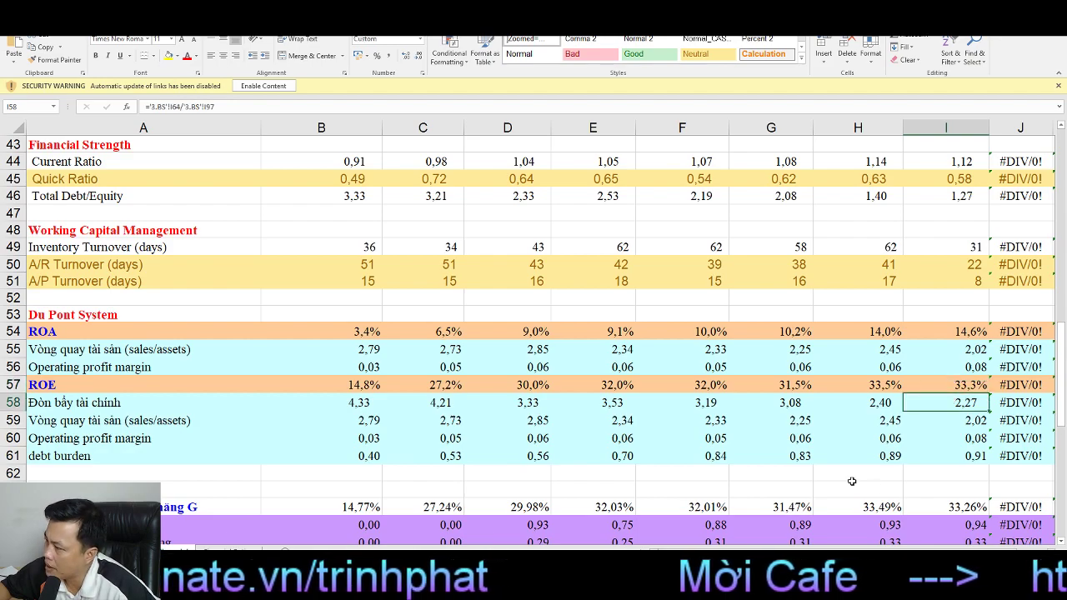
pyautogui.click(345, 403)
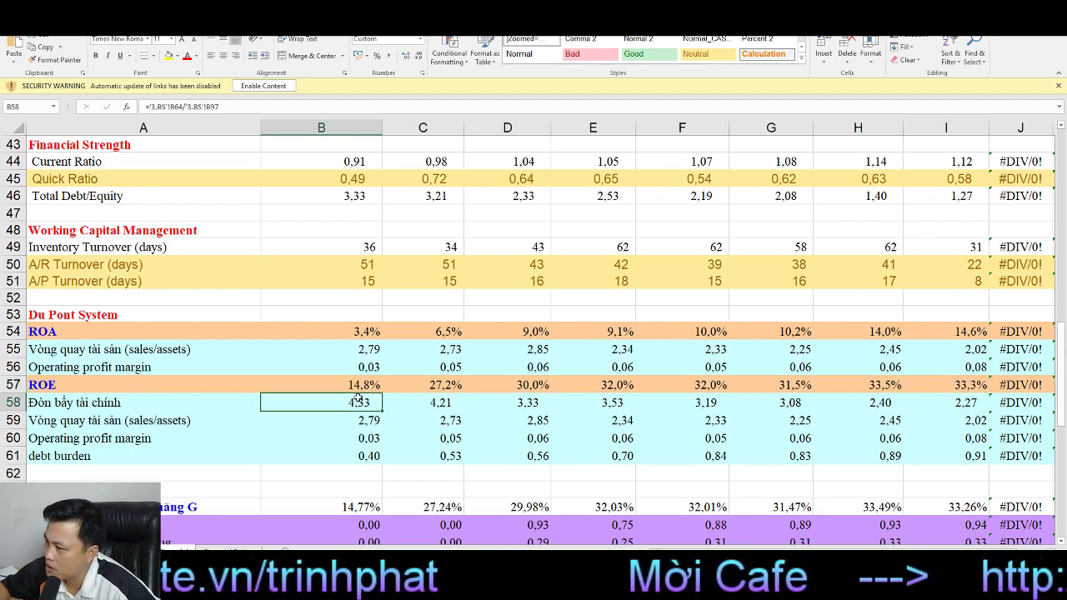
pyautogui.click(420, 402)
pyautogui.click(655, 402)
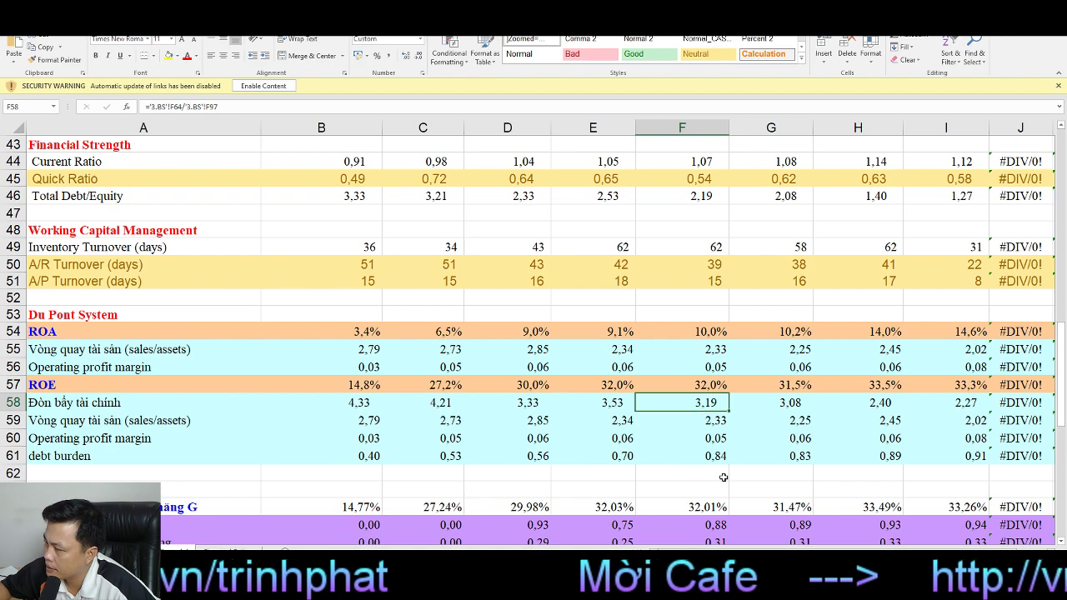
# Step: Review the 2016 asset and capital structure ratios in rows 69 to 73, down to the Z Score and Kỳ Vọng thị trường sections
pyautogui.scroll(-6, 723, 478)
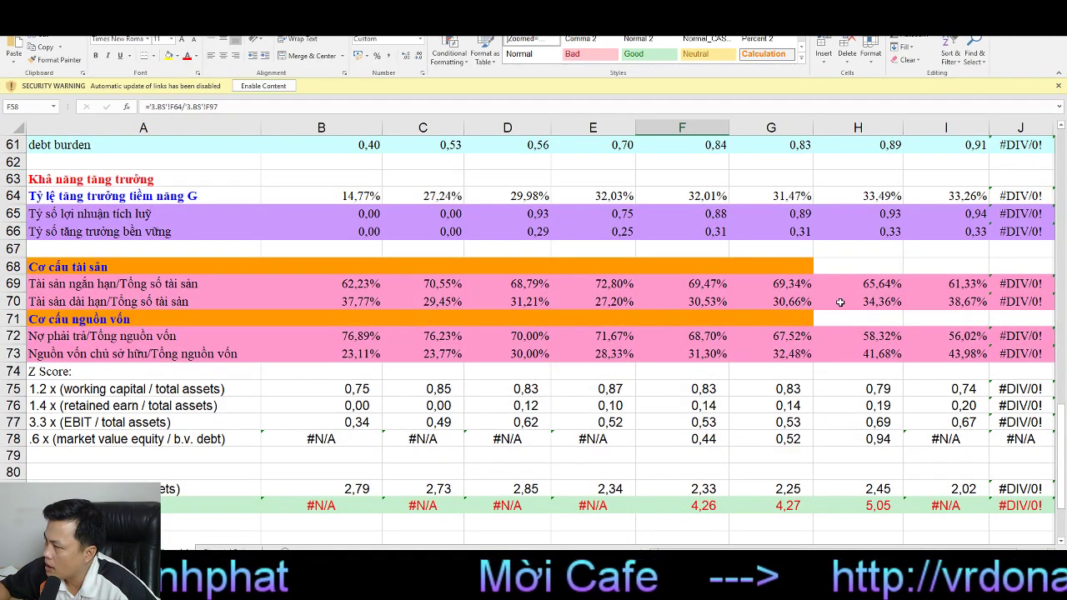
pyautogui.click(938, 284)
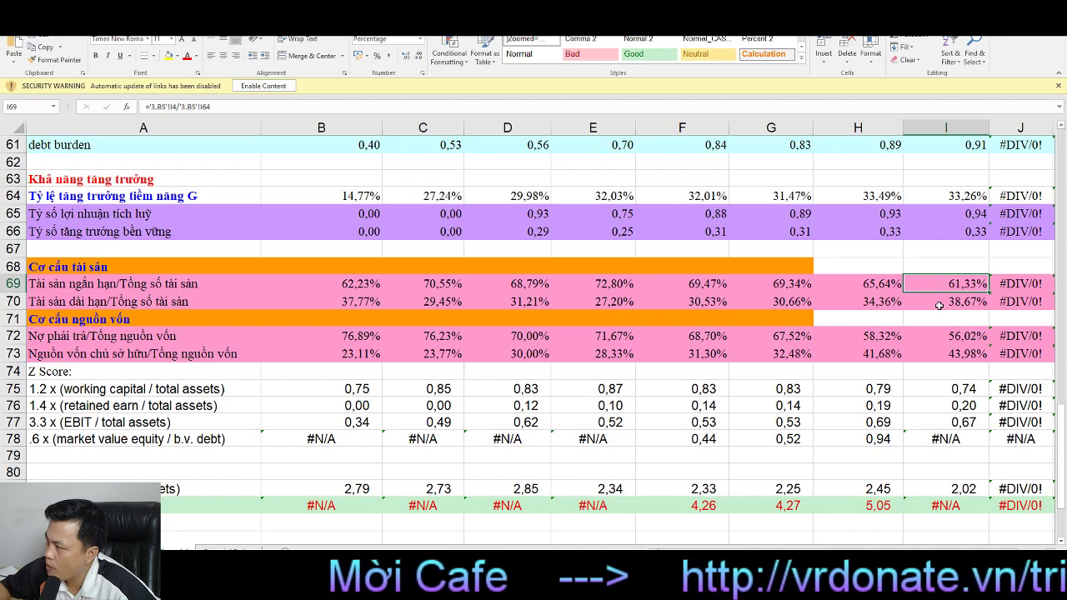
pyautogui.click(939, 306)
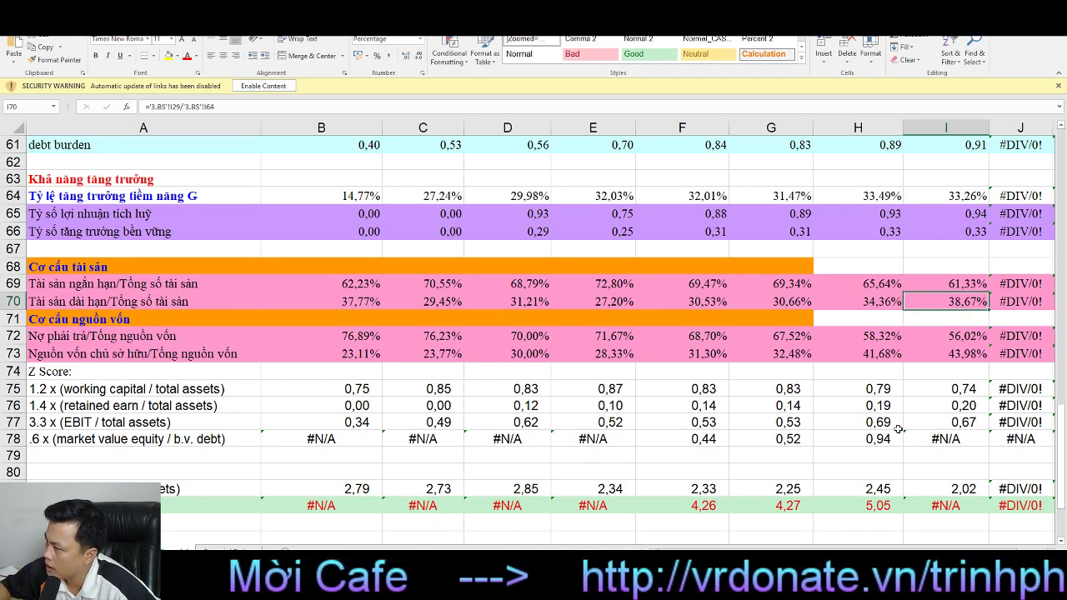
pyautogui.click(947, 336)
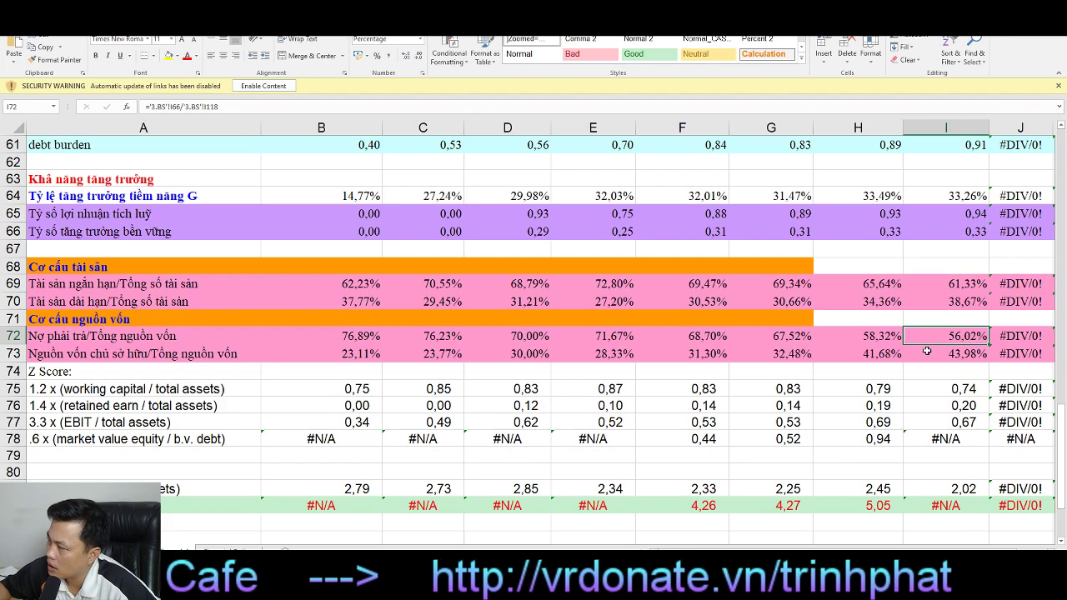
pyautogui.click(950, 354)
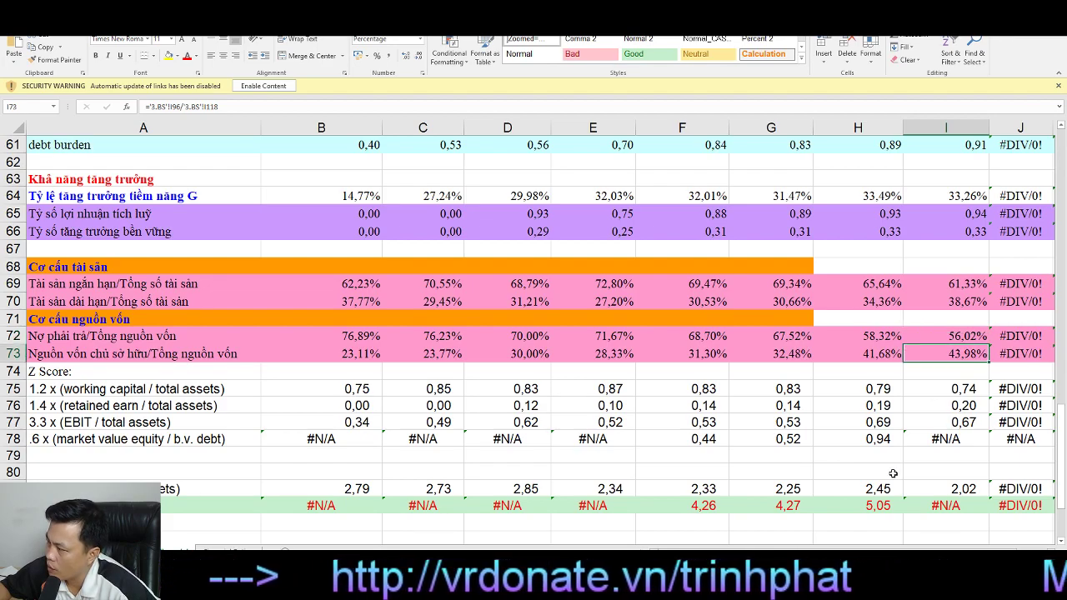
pyautogui.scroll(-4, 892, 473)
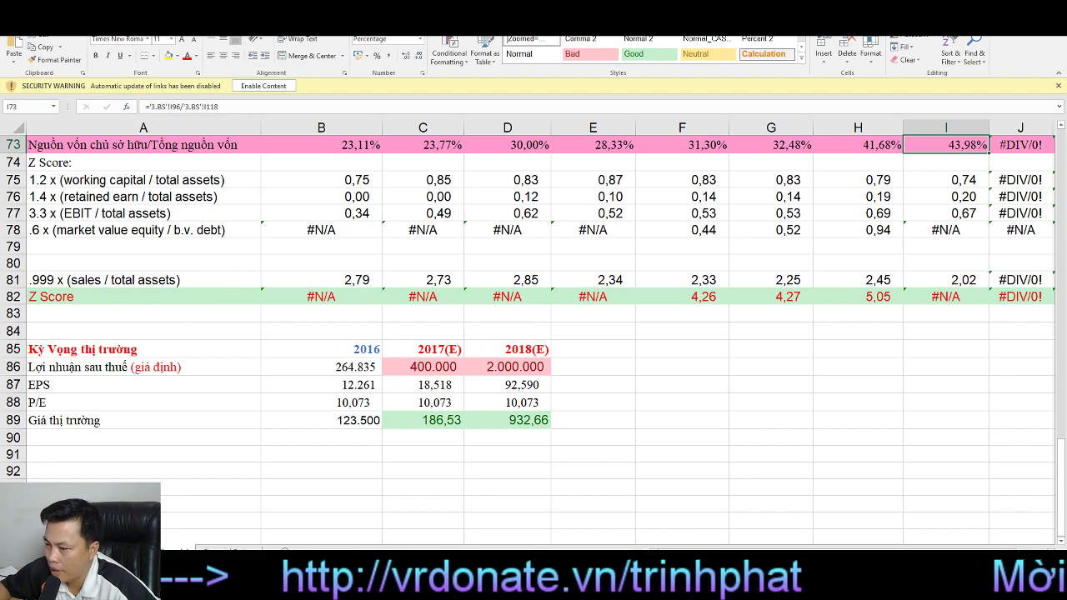
# Step: On the income statement sheet, check the 2016 financial income, management expenses, selling expenses, total revenue and parent-company net profit
pyautogui.hotkey('ctrl', 'pageup')
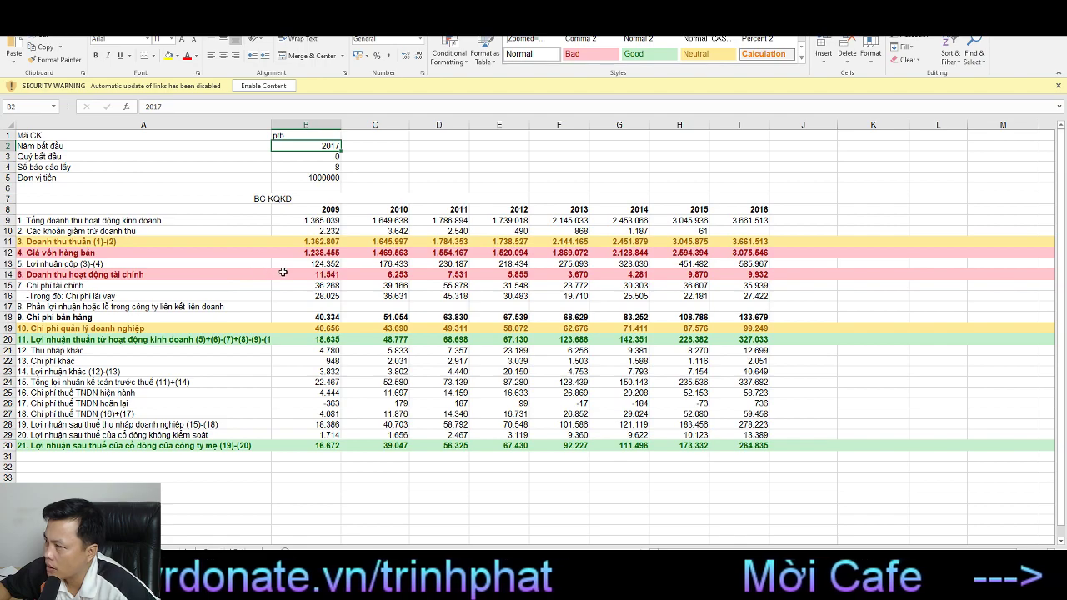
pyautogui.click(750, 274)
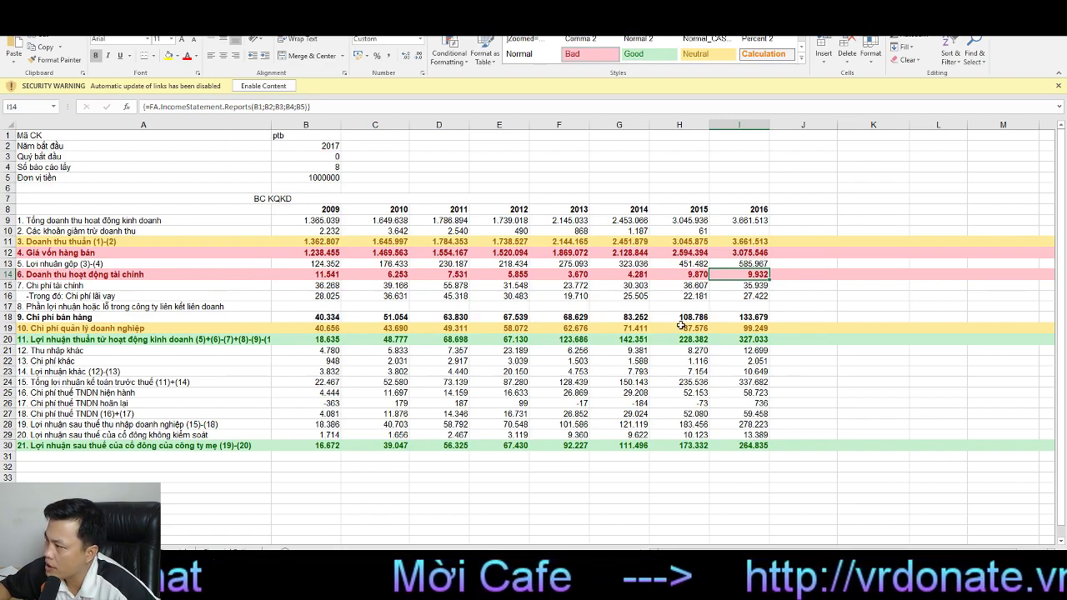
pyautogui.click(752, 328)
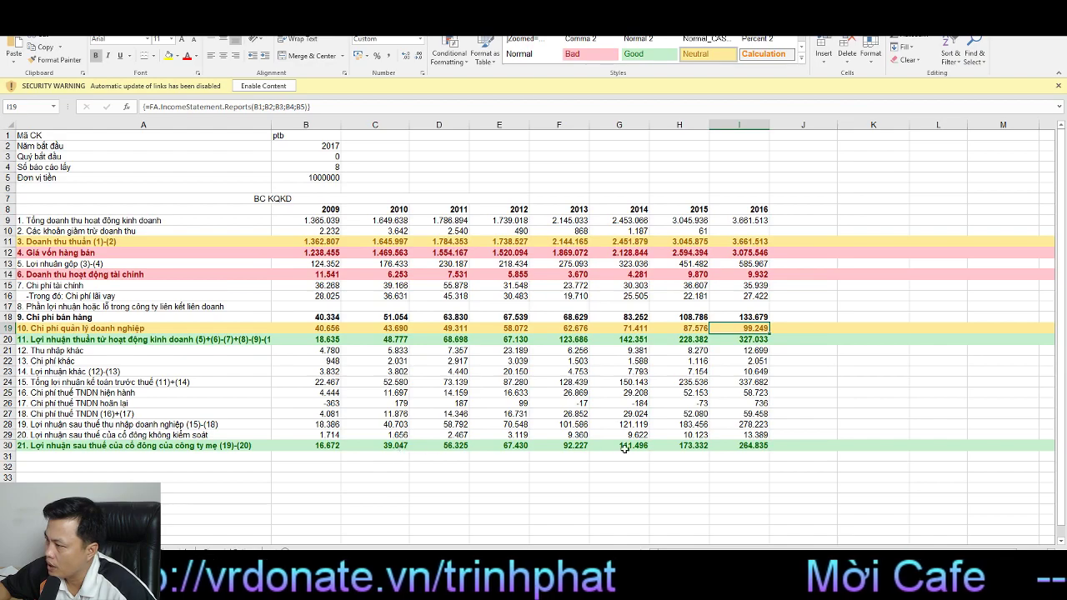
pyautogui.click(746, 447)
pyautogui.click(708, 446)
pyautogui.click(741, 445)
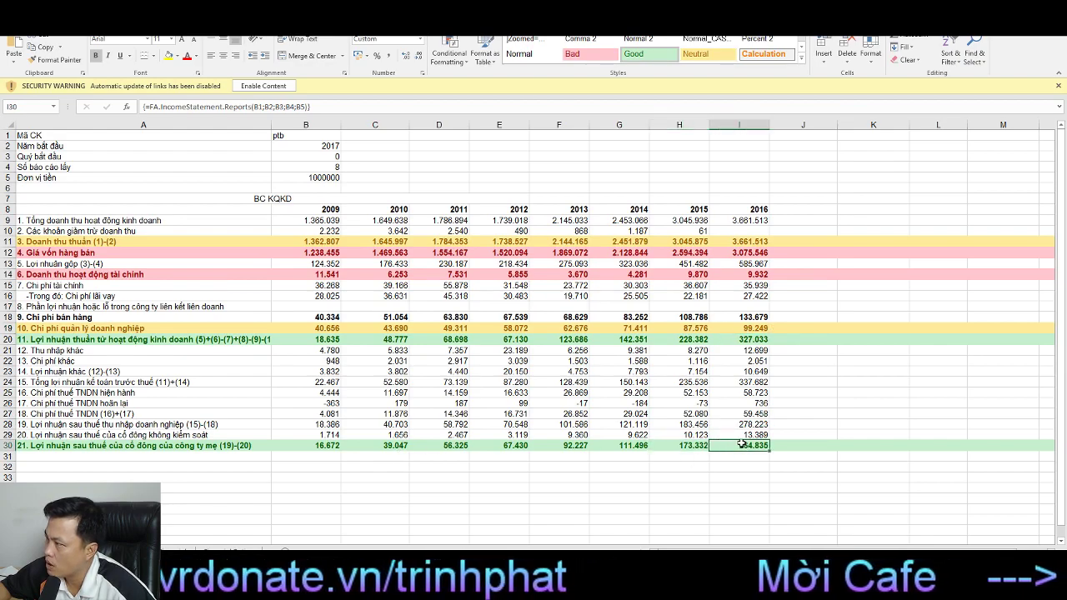
pyautogui.click(740, 318)
pyautogui.click(742, 220)
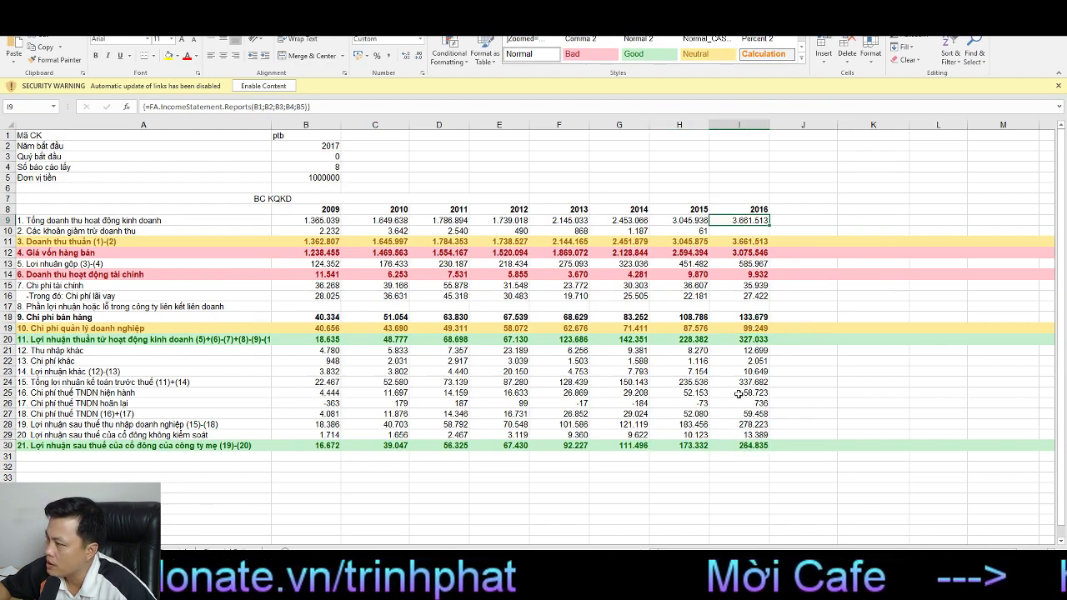
pyautogui.click(759, 448)
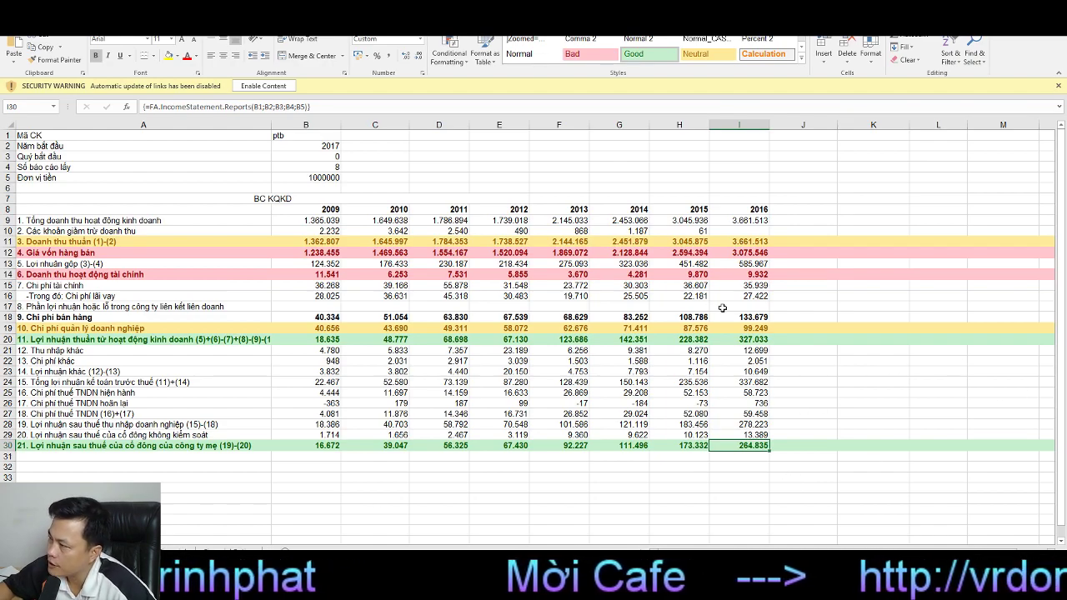
# Step: On the balance sheet, review the liabilities and equity and check the 2016 total assets (TỔNG CỘNG TÀI SẢN)
pyautogui.hotkey('ctrl', 'pagedown')
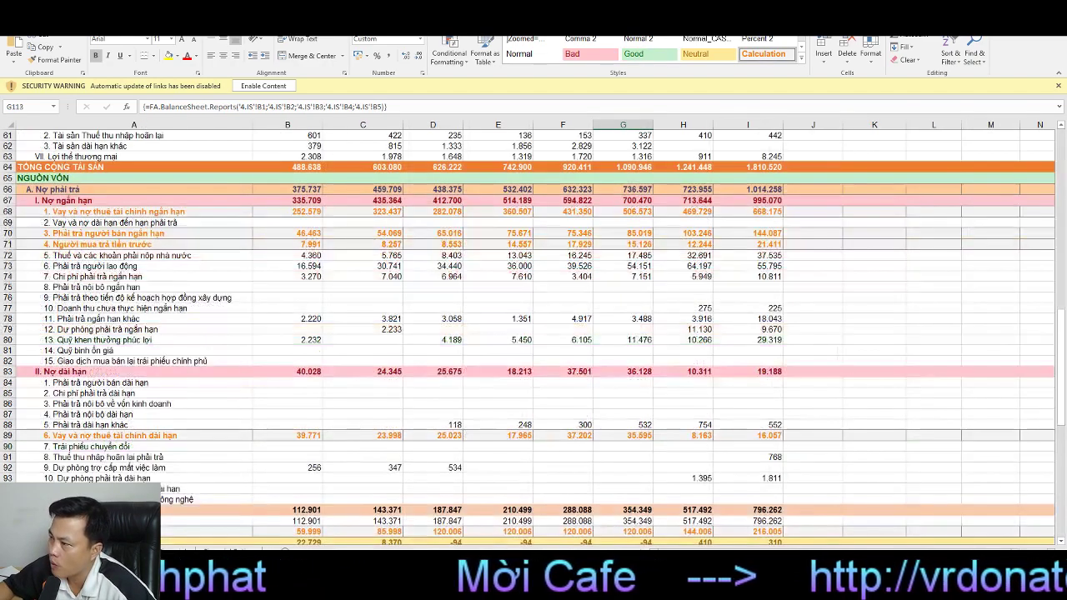
pyautogui.scroll(-7, 326, 419)
pyautogui.scroll(-6, 325, 419)
pyautogui.scroll(16, 316, 425)
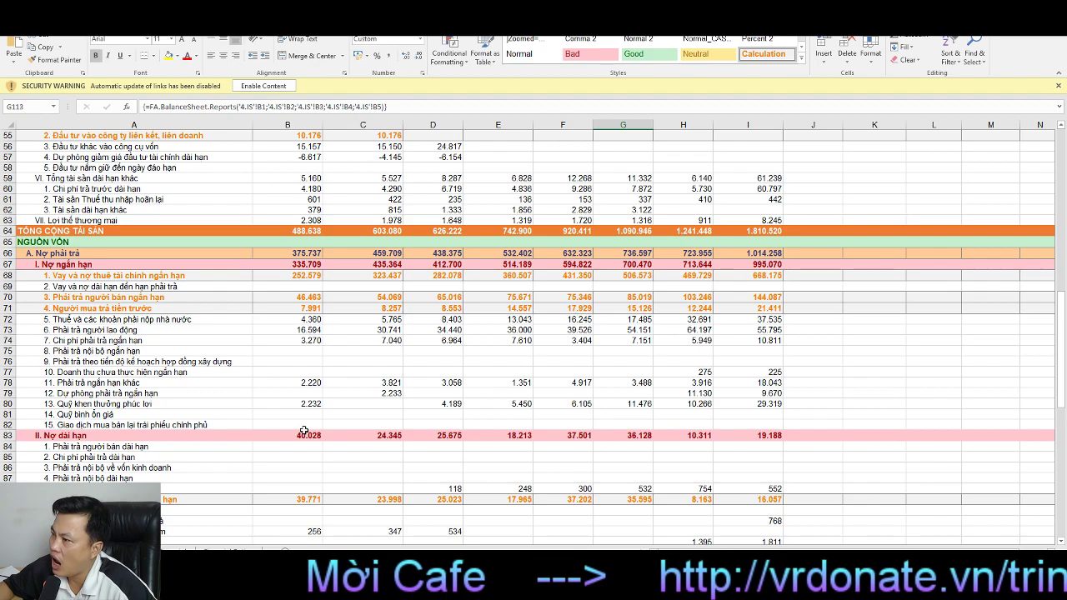
pyautogui.click(741, 233)
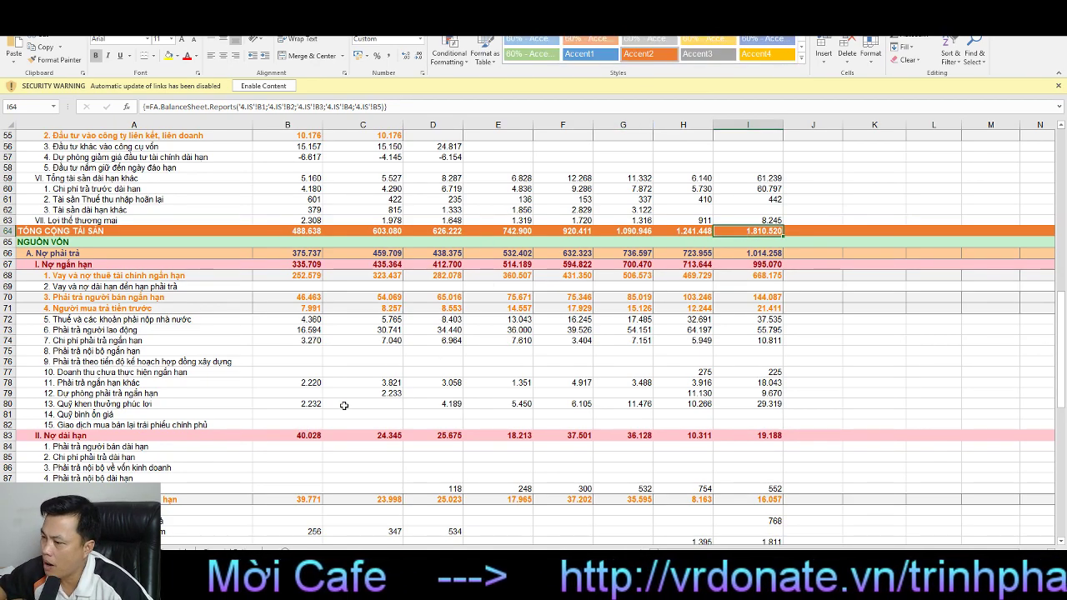
# Step: Revisit the income statement, and return to the balance sheet's TÀI SẢN section to examine the short-term assets at its start
pyautogui.click(235, 550)
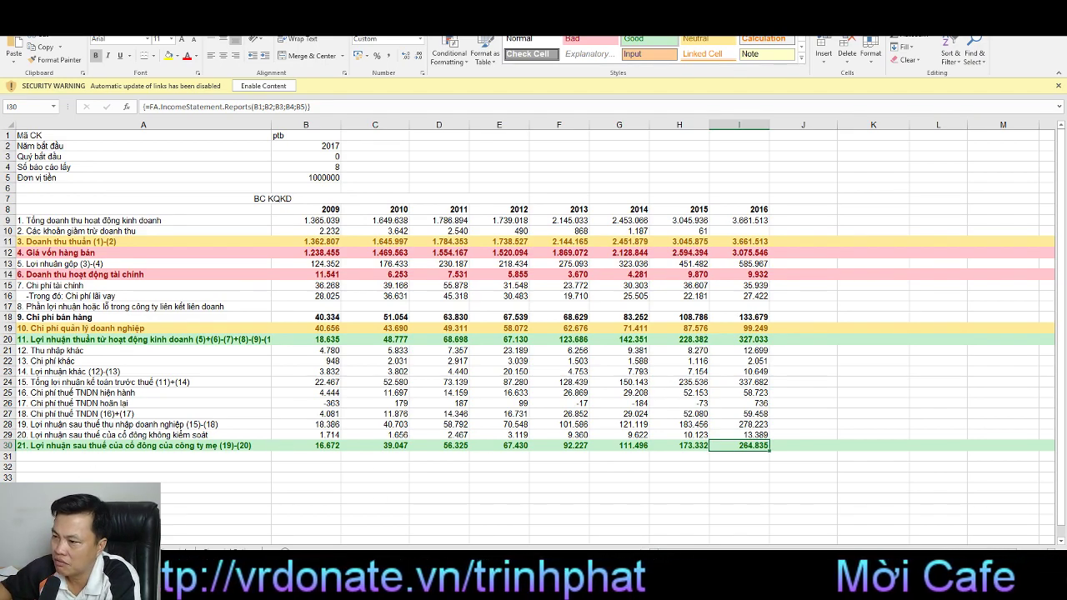
pyautogui.hotkey('ctrl', 'pagedown')
pyautogui.scroll(18, 306, 465)
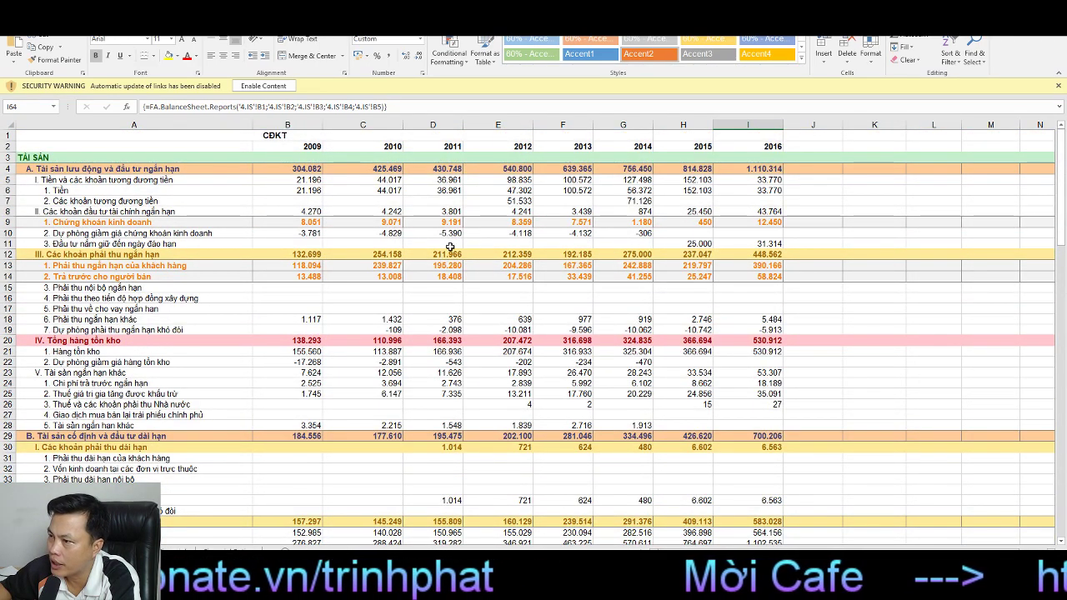
pyautogui.click(688, 158)
pyautogui.click(615, 159)
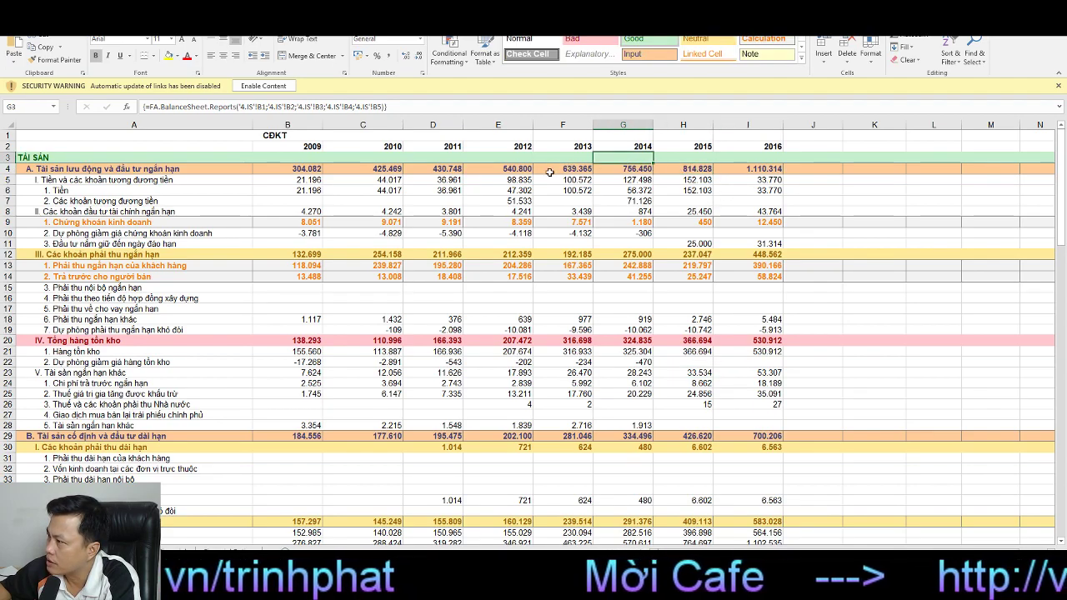
# Step: Compare the 2016 short-term assets (row 4) with the 2016 total assets (TỔNG CỘNG TÀI SẢN) on the balance sheet
pyautogui.click(748, 171)
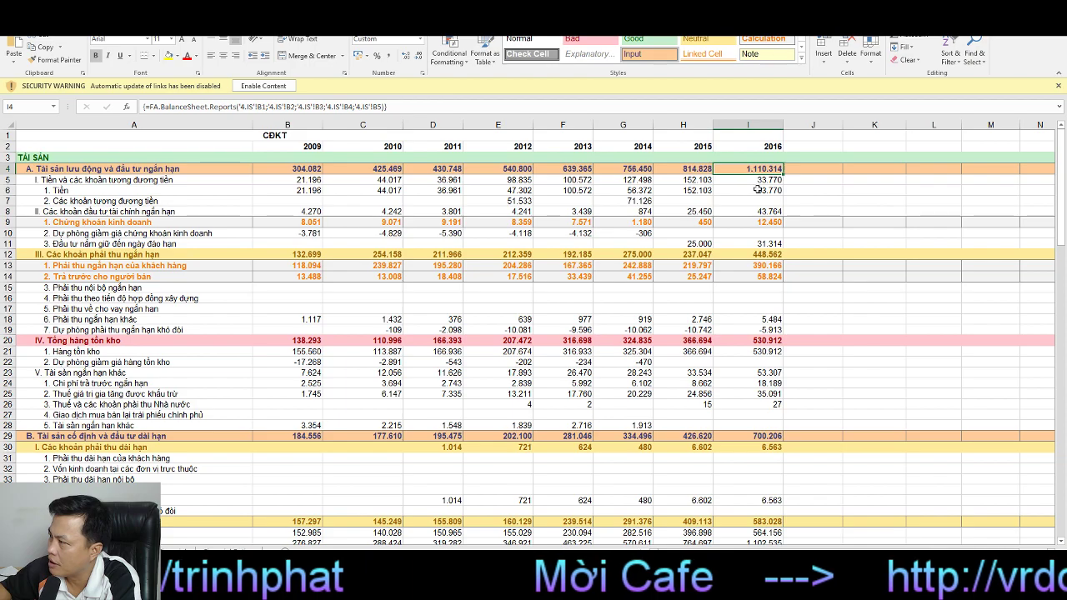
pyautogui.scroll(-12, 817, 371)
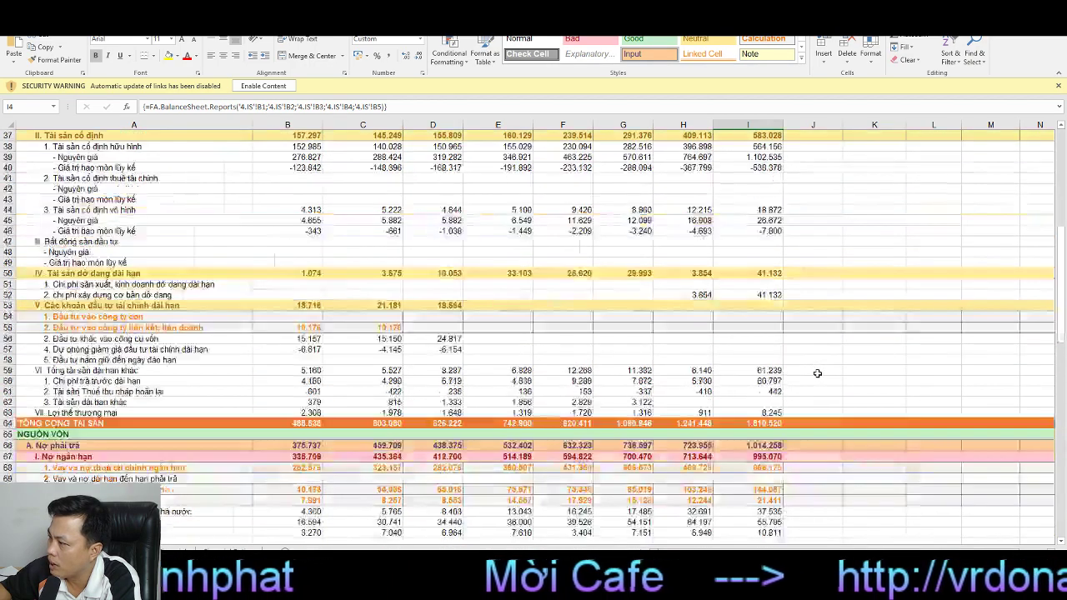
pyautogui.click(767, 423)
pyautogui.scroll(10, 835, 415)
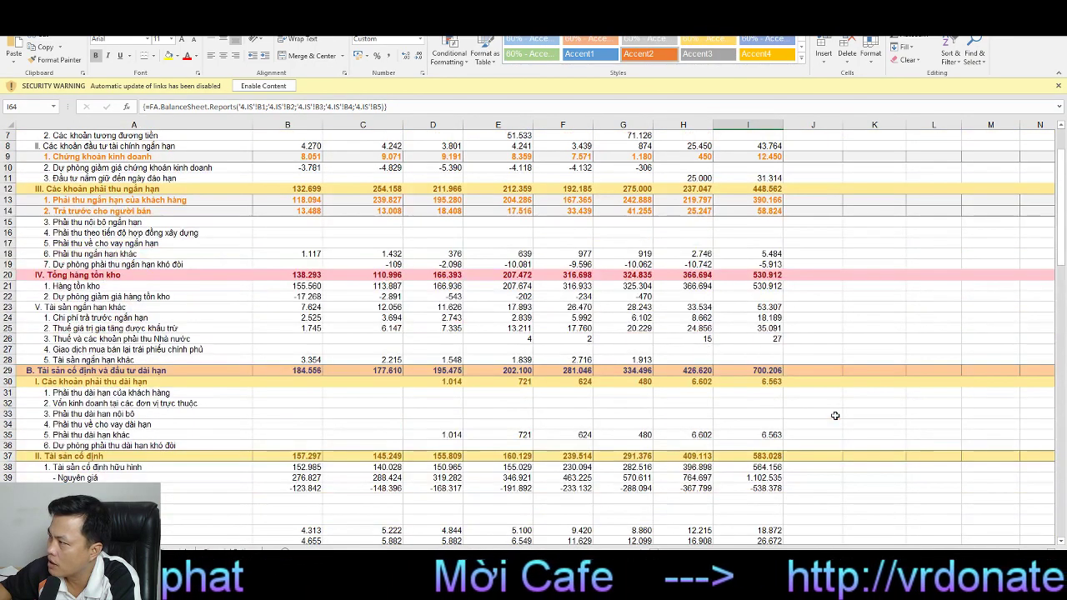
pyautogui.scroll(2, 835, 415)
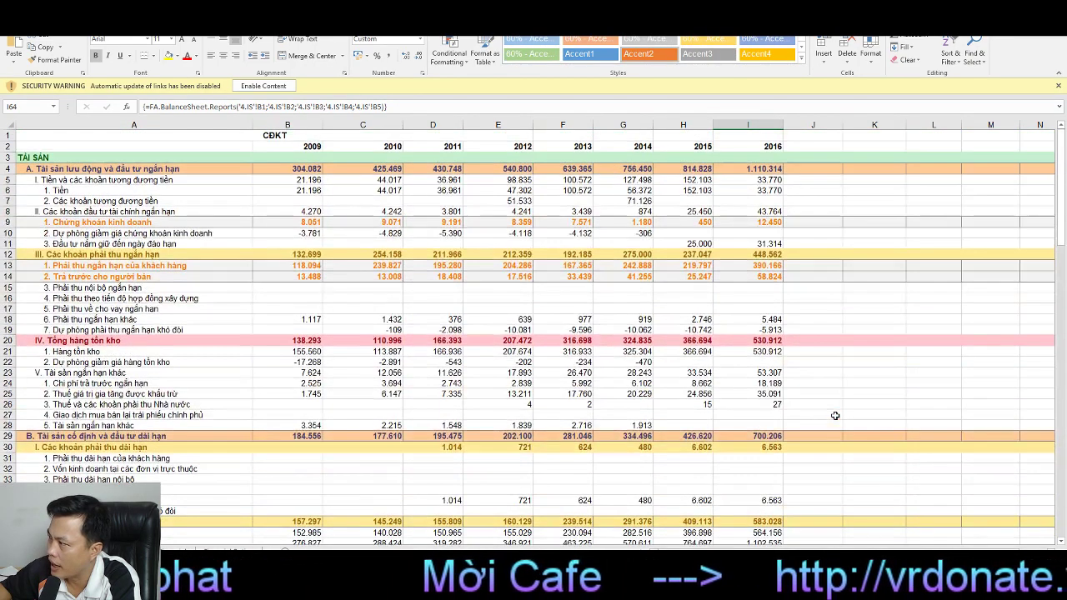
pyautogui.click(768, 170)
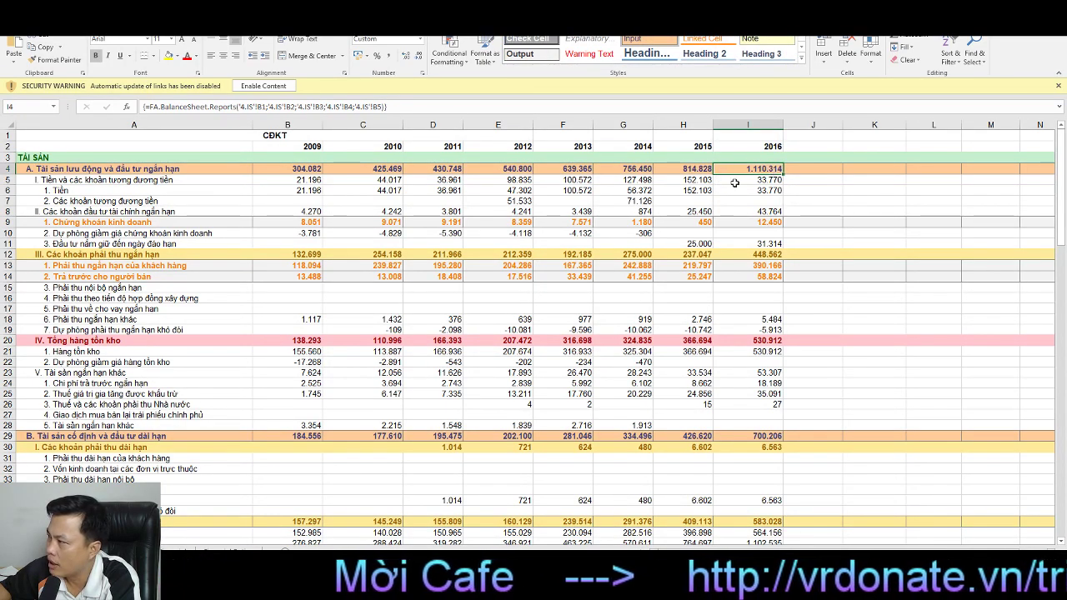
# Step: Check the 2016 cash and equivalents, short-term receivables, customer receivables and total inventory (Tổng hàng tồn kho) among the short-term assets
pyautogui.click(757, 180)
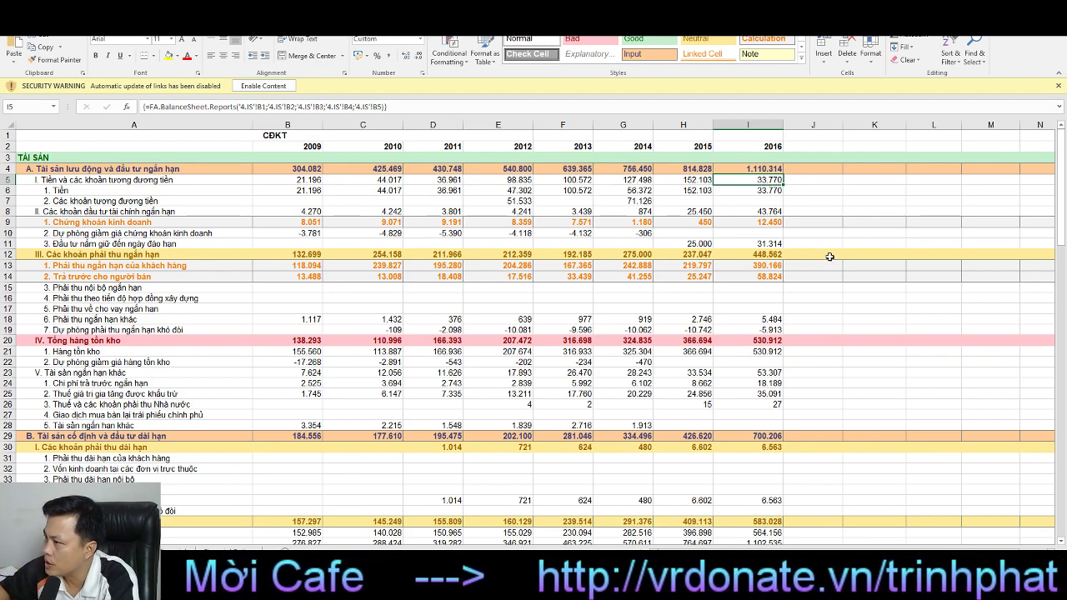
pyautogui.click(762, 254)
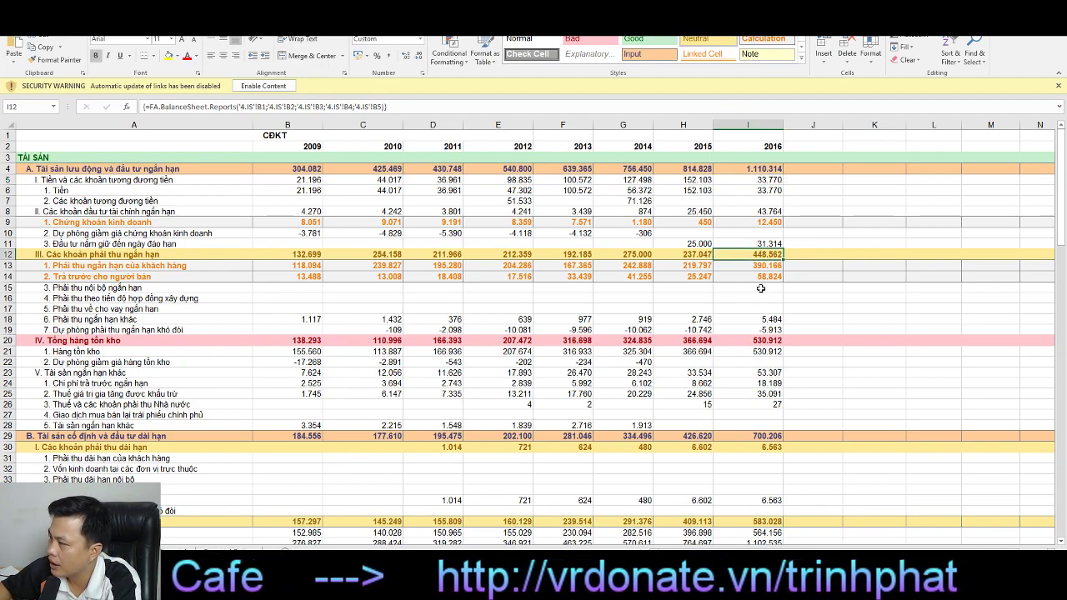
pyautogui.click(772, 266)
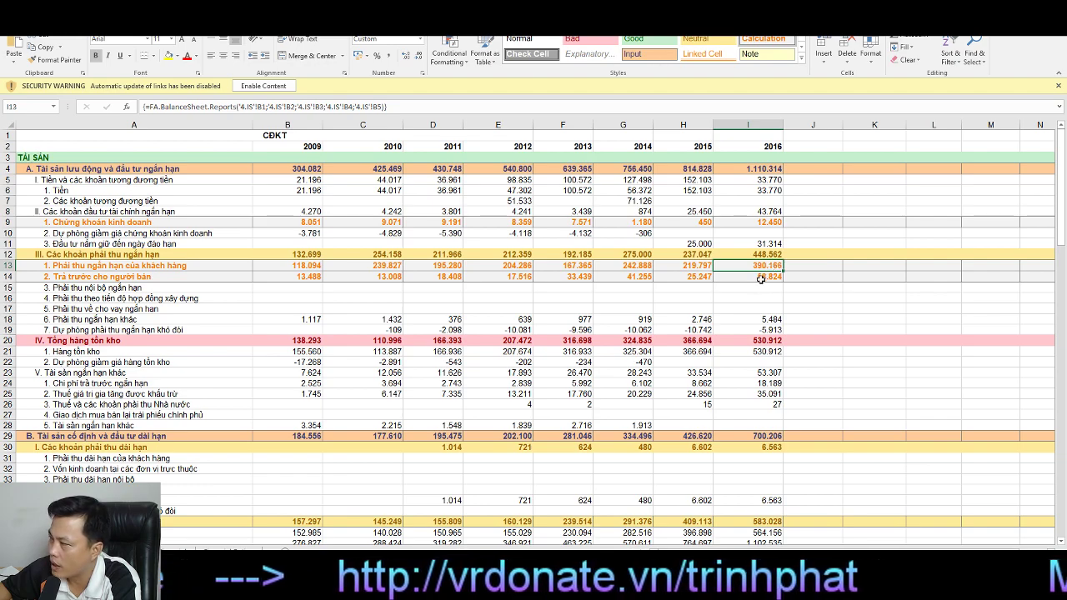
pyautogui.click(737, 340)
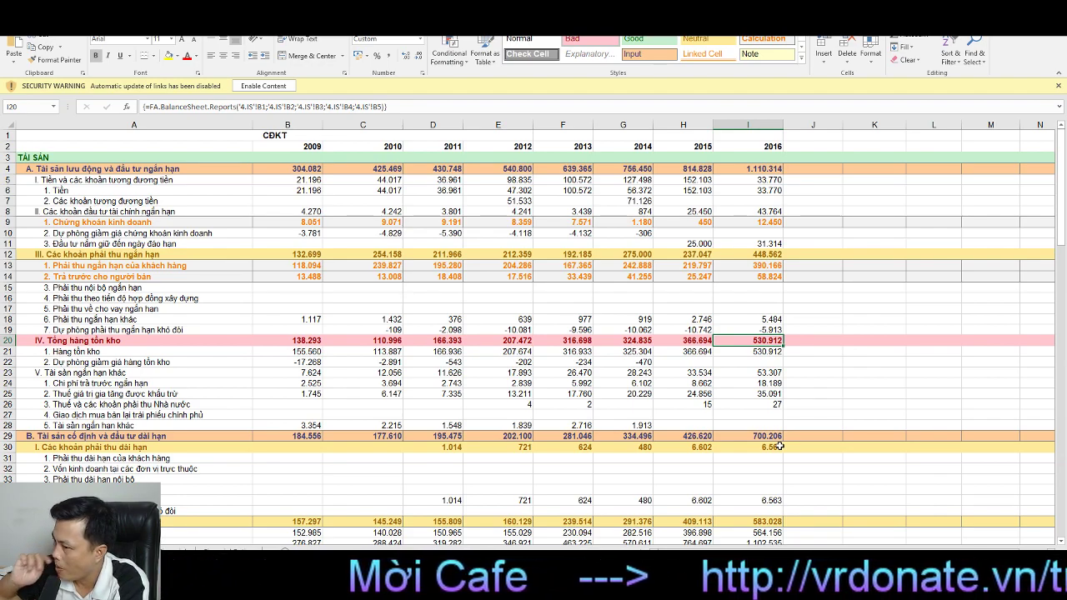
# Step: Compare the fixed and long-term assets (Tài sản cố định và đầu tư dài hạn) across 2014, 2015 and 2016
pyautogui.scroll(-2, 773, 453)
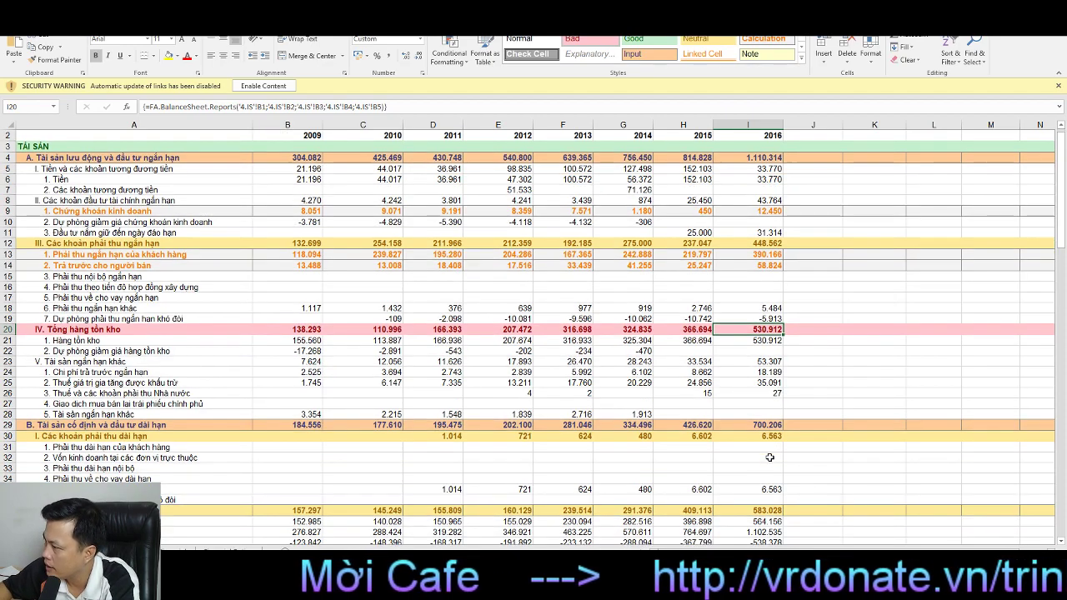
pyautogui.click(690, 372)
pyautogui.press('Right')
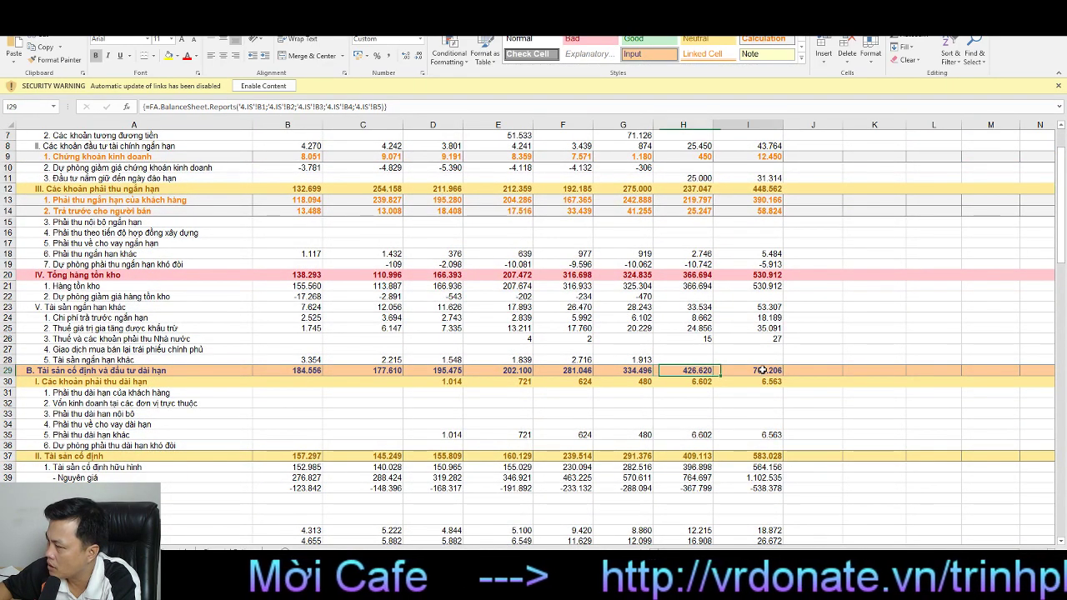
pyautogui.click(691, 373)
pyautogui.click(631, 371)
pyautogui.click(673, 370)
pyautogui.click(748, 374)
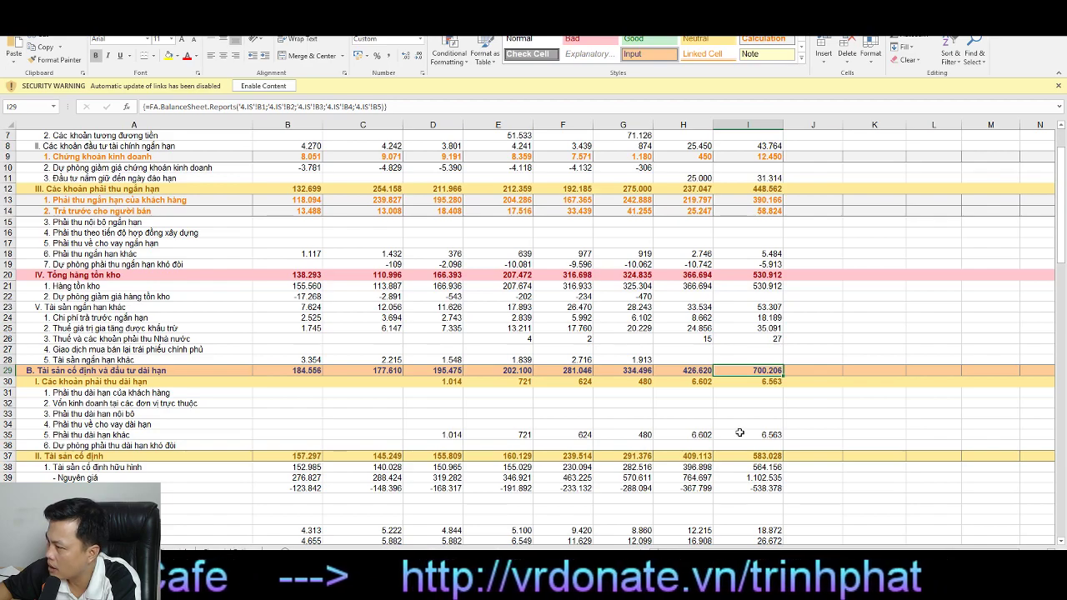
# Step: Compare the 2015 and 2016 fixed assets in the II. Tài sản cố định row
pyautogui.scroll(-2, 739, 432)
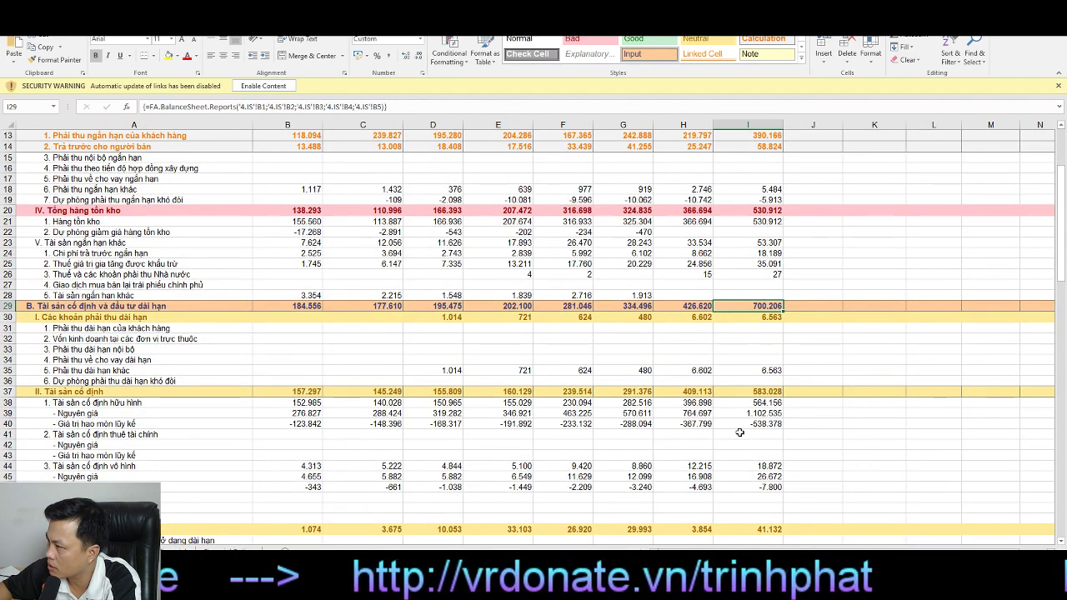
pyautogui.click(700, 392)
pyautogui.click(740, 392)
pyautogui.click(708, 393)
pyautogui.click(746, 390)
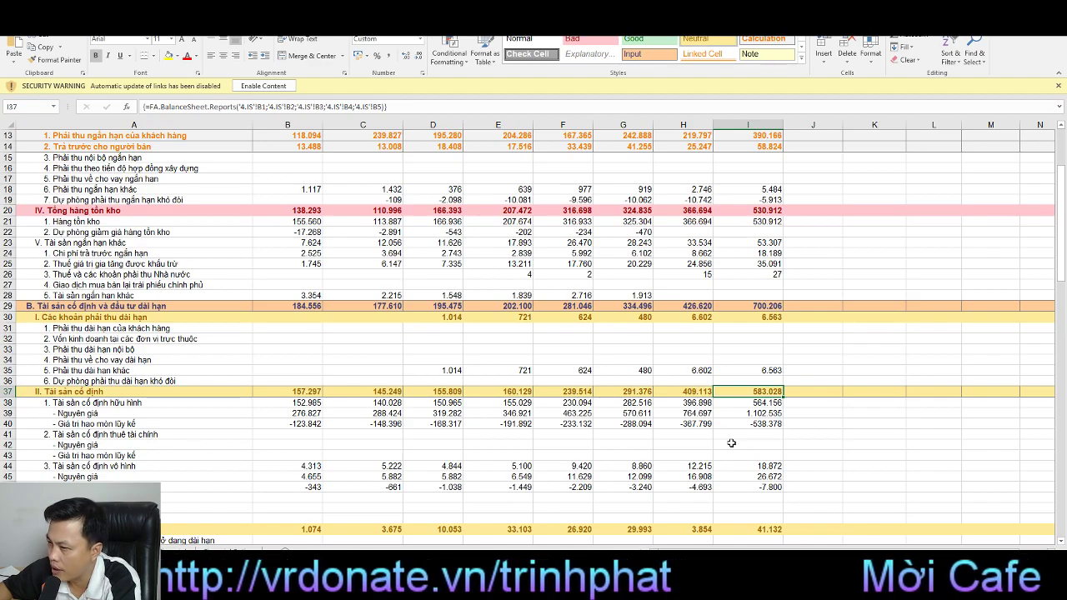
# Step: Compare tangible fixed assets for 2015 and 2016, and check their 2016 original cost and accumulated depreciation
pyautogui.click(709, 403)
pyautogui.click(748, 403)
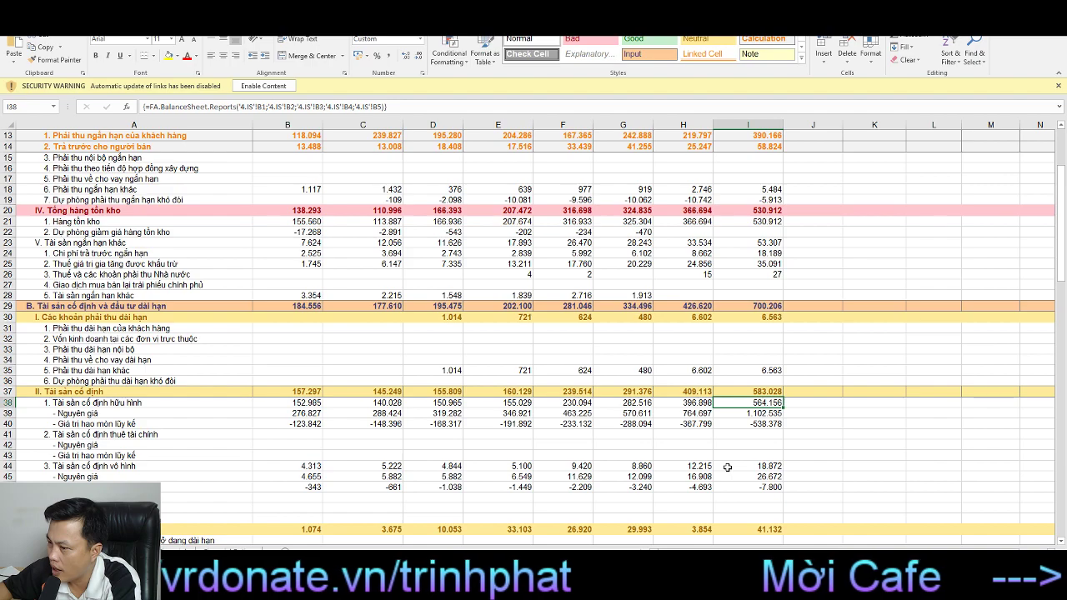
pyautogui.click(761, 414)
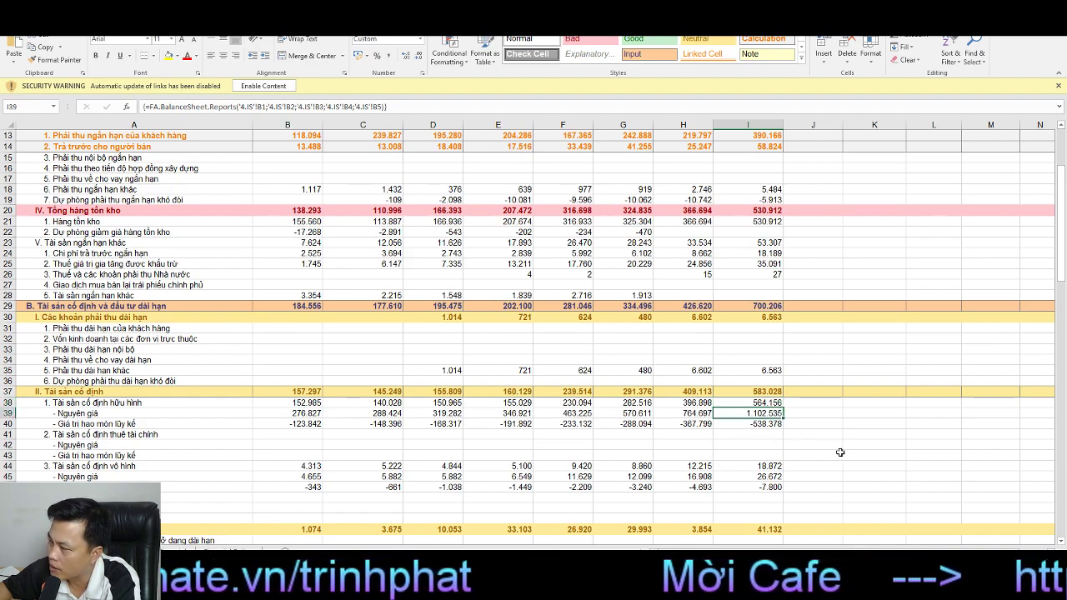
pyautogui.click(760, 425)
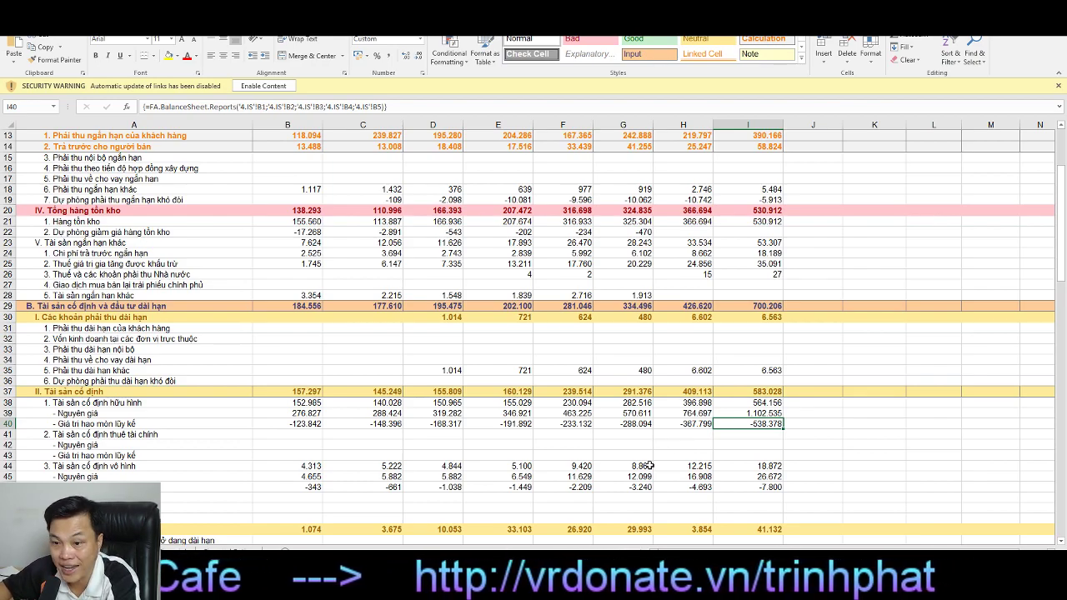
# Step: Review the remaining long-term asset items down to the 2016 total assets in row 64
pyautogui.scroll(-2, 650, 465)
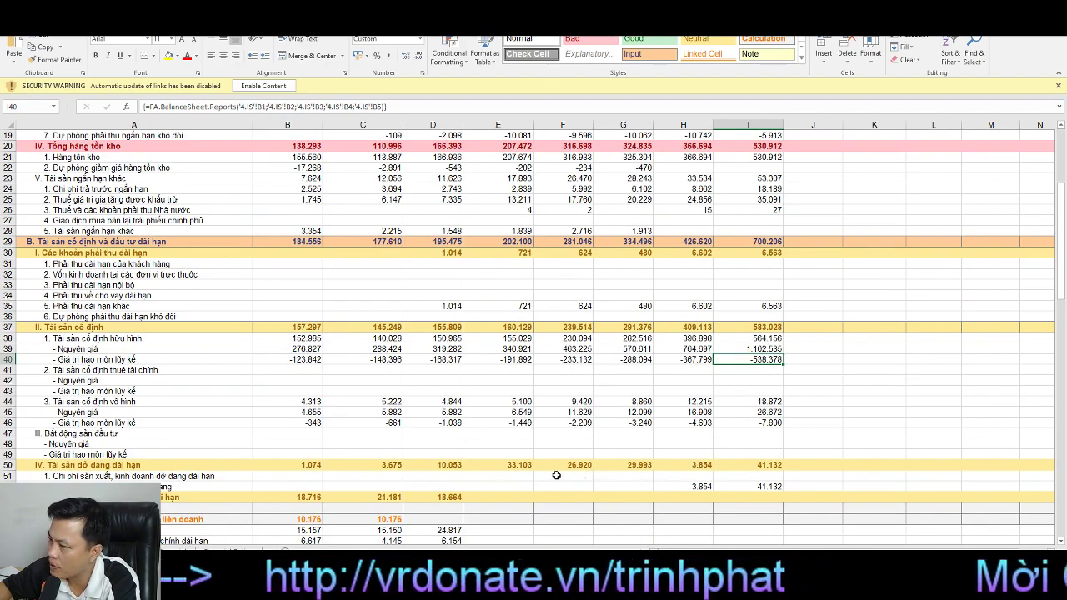
pyautogui.scroll(-2, 510, 455)
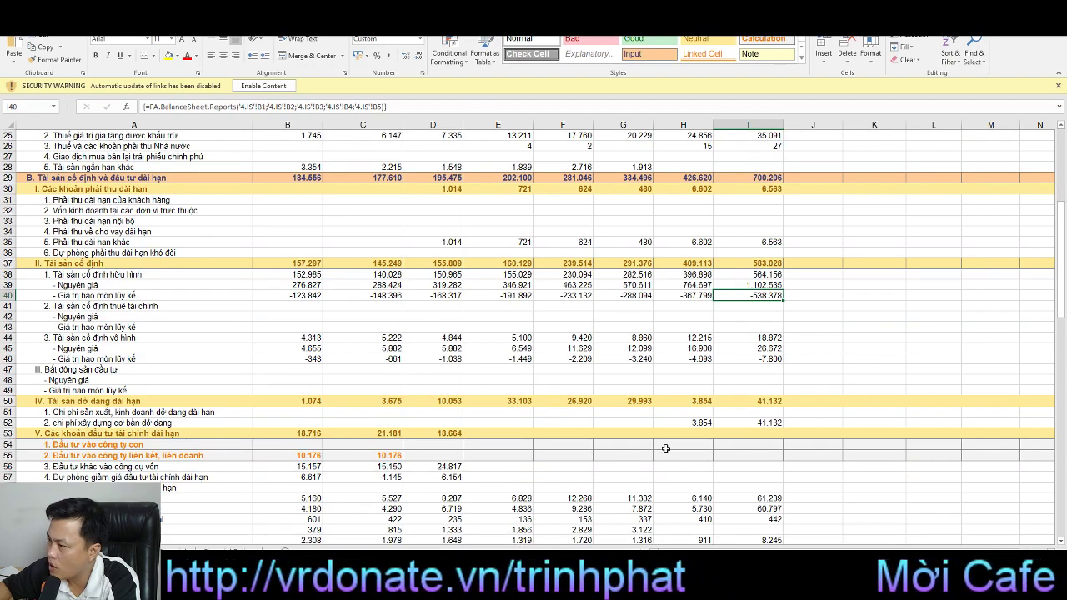
pyautogui.scroll(-4, 548, 456)
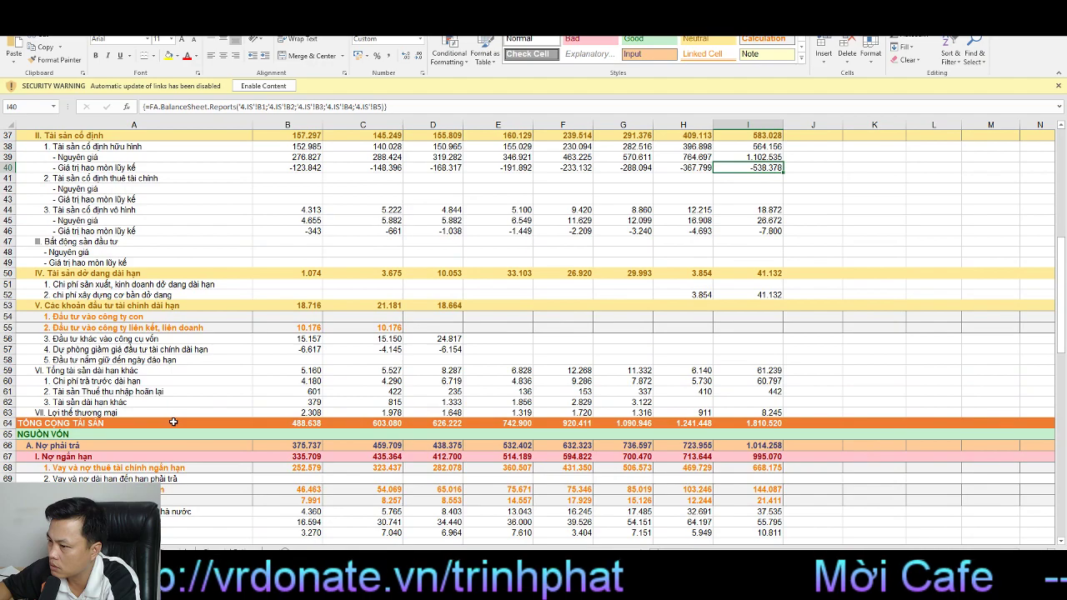
pyautogui.click(768, 426)
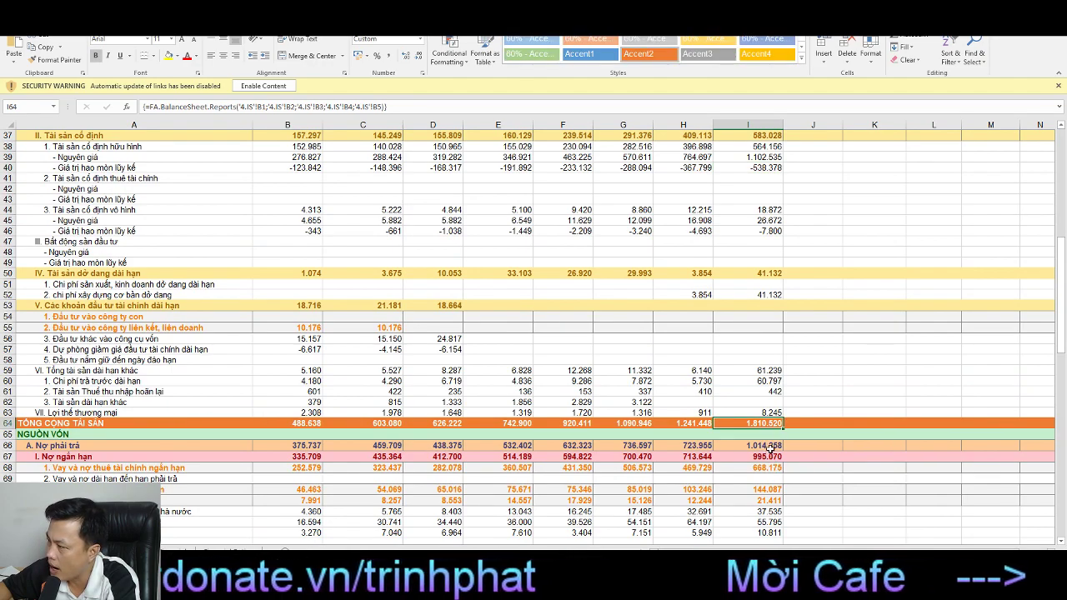
# Step: Check the 2016 total liabilities, short-term debt, short-term borrowings, supplier payables and customer prepayments under NGUỒN VỐN
pyautogui.click(771, 448)
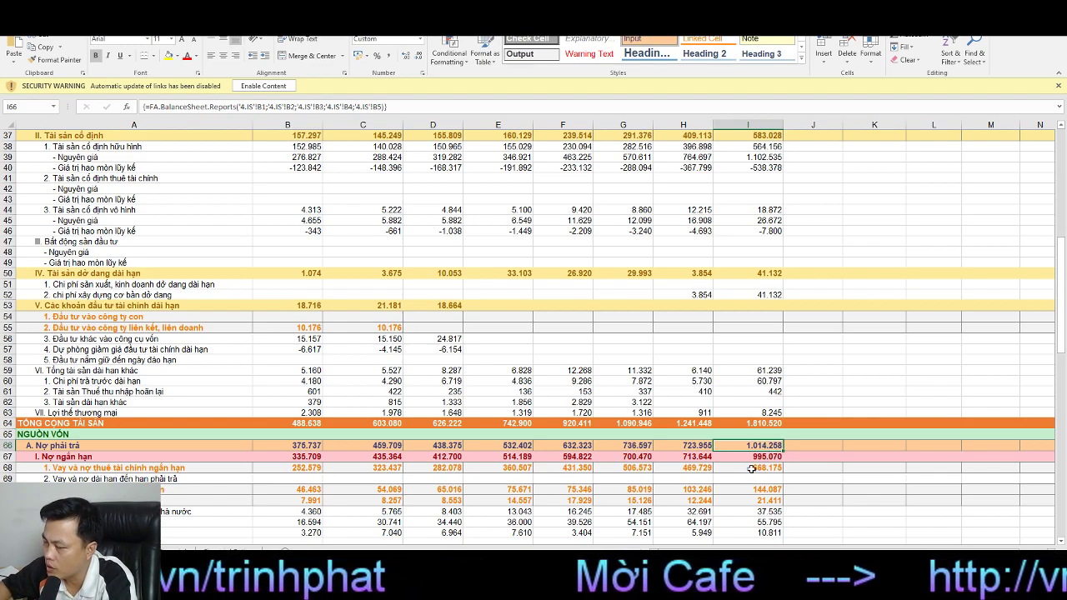
pyautogui.click(751, 458)
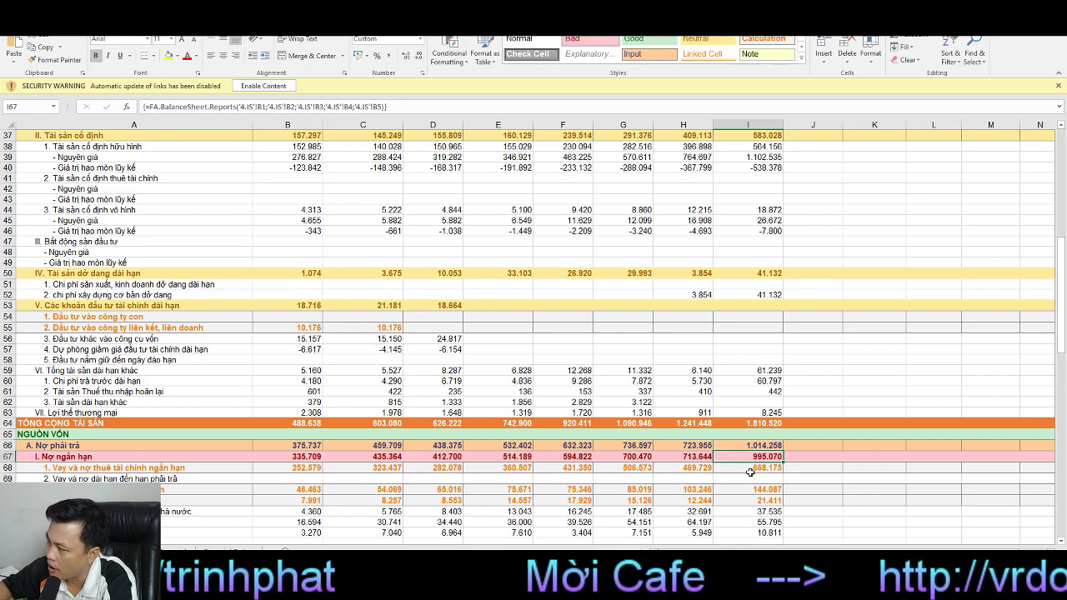
pyautogui.click(750, 471)
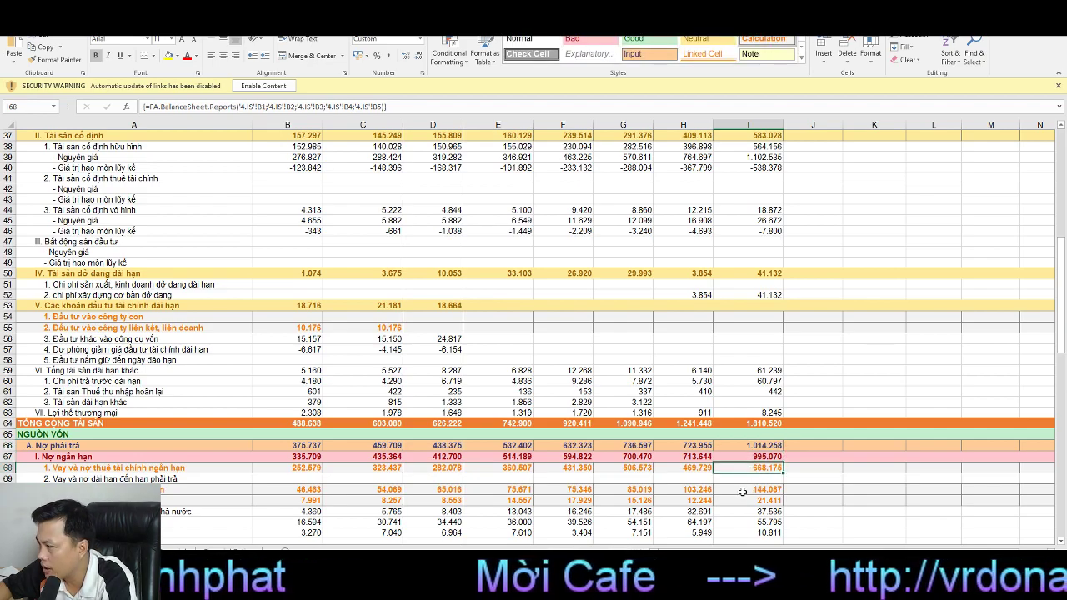
pyautogui.click(746, 493)
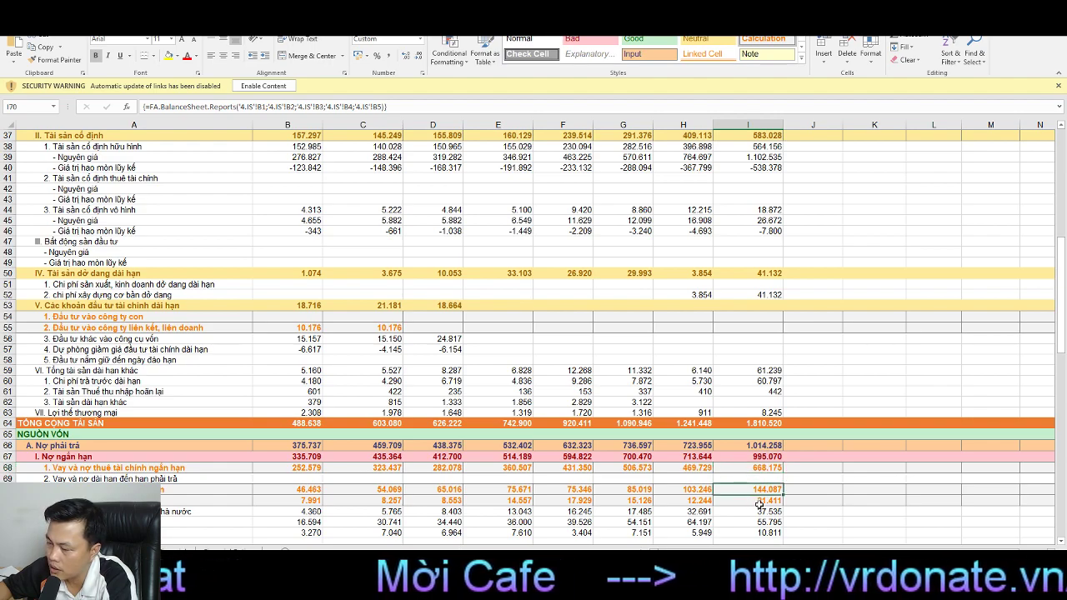
pyautogui.scroll(-1, 809, 509)
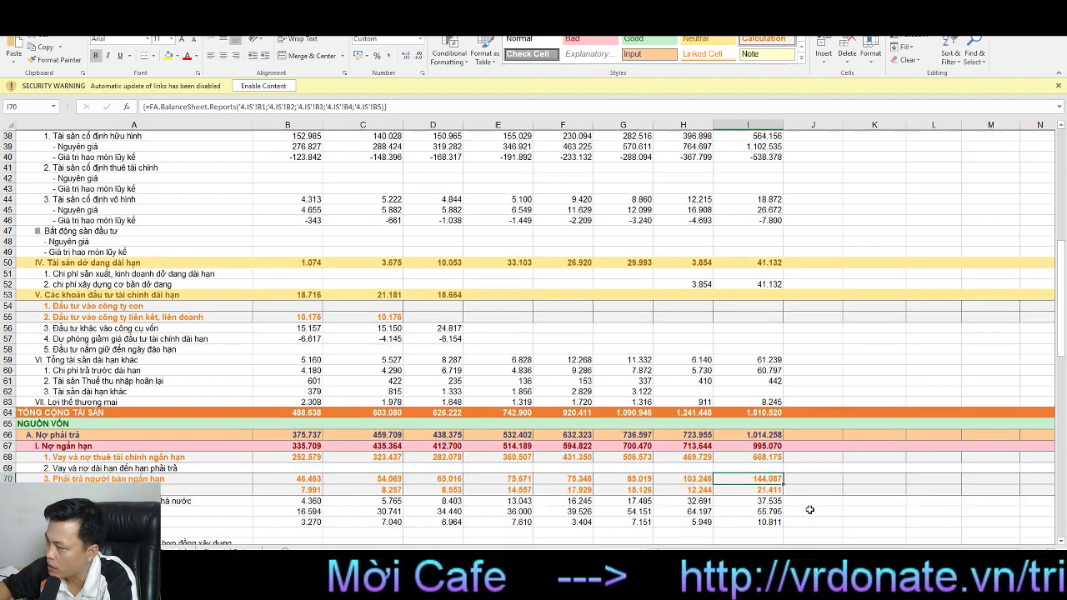
pyautogui.scroll(-2, 809, 510)
pyautogui.click(774, 439)
# Step: Check the 2016 long-term debt (Nợ dài hạn) and the long-term borrowings in row 89
pyautogui.scroll(-4, 794, 483)
pyautogui.scroll(-1, 794, 484)
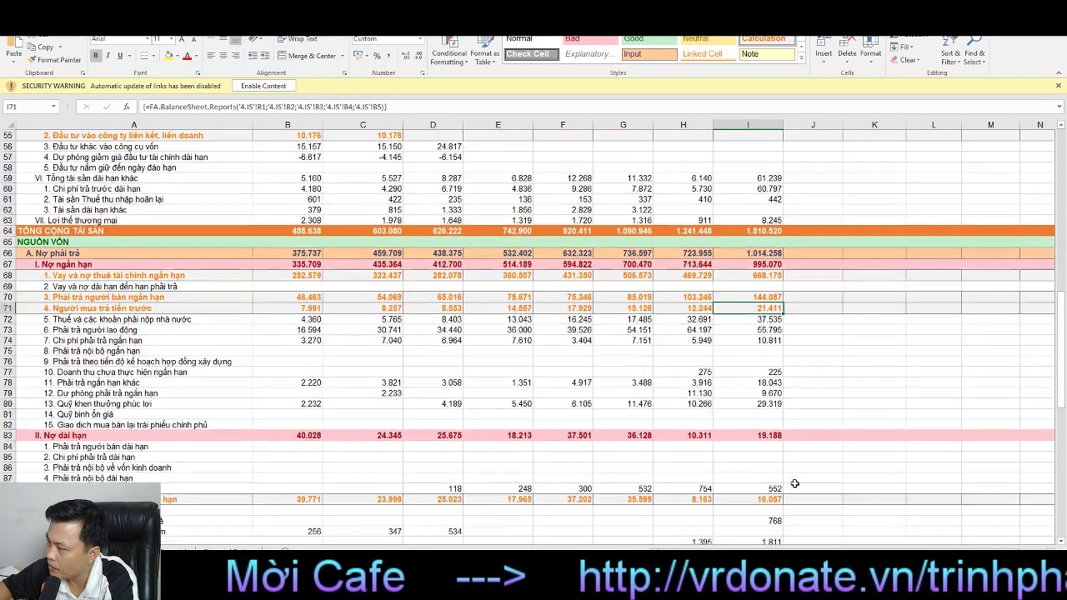
pyautogui.click(760, 435)
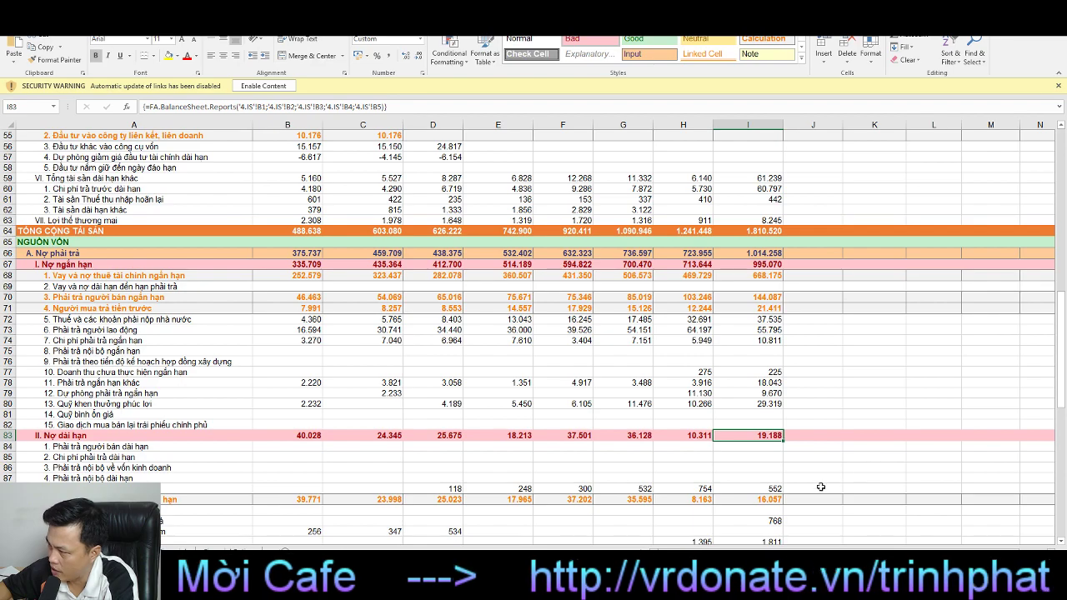
pyautogui.click(772, 506)
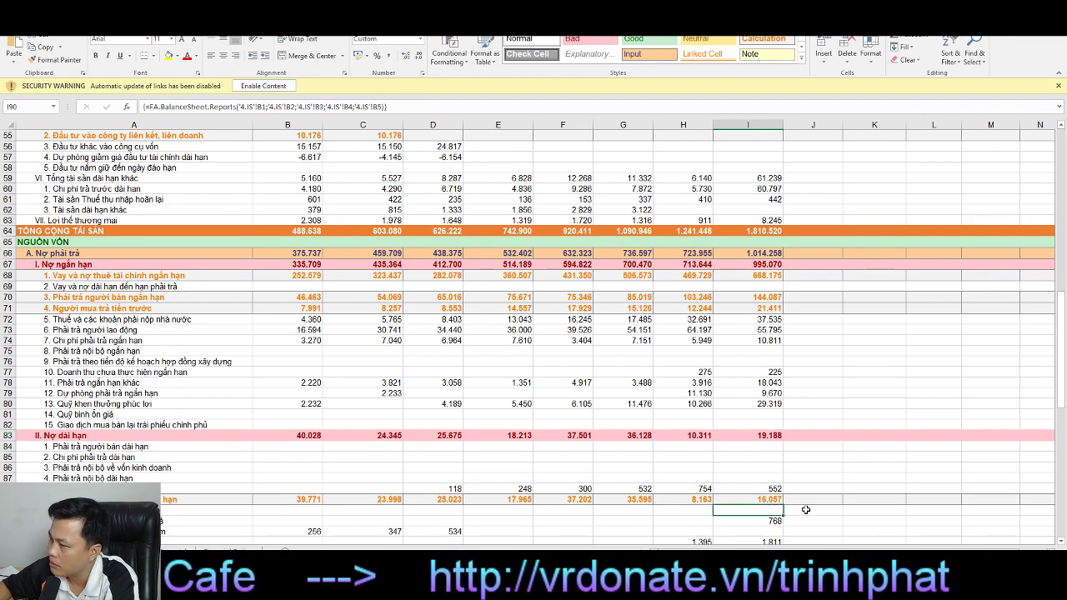
pyautogui.click(761, 501)
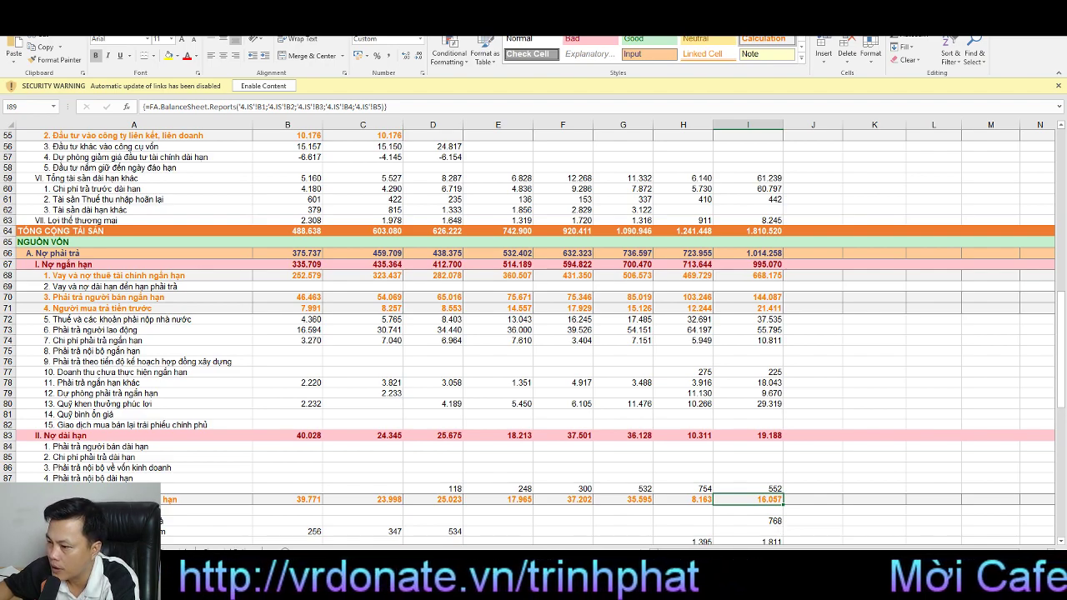
# Step: Check the 2016 interest expense (Chi phí lãi vay) on the income statement, and return to the balance sheet
pyautogui.hotkey('ctrl', 'pageup')
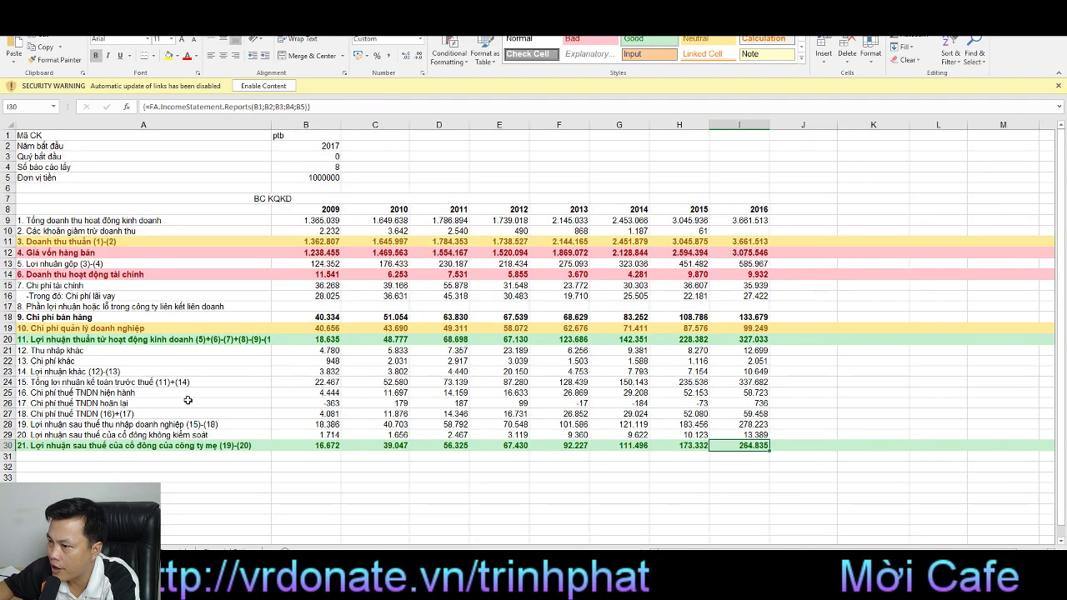
pyautogui.click(751, 296)
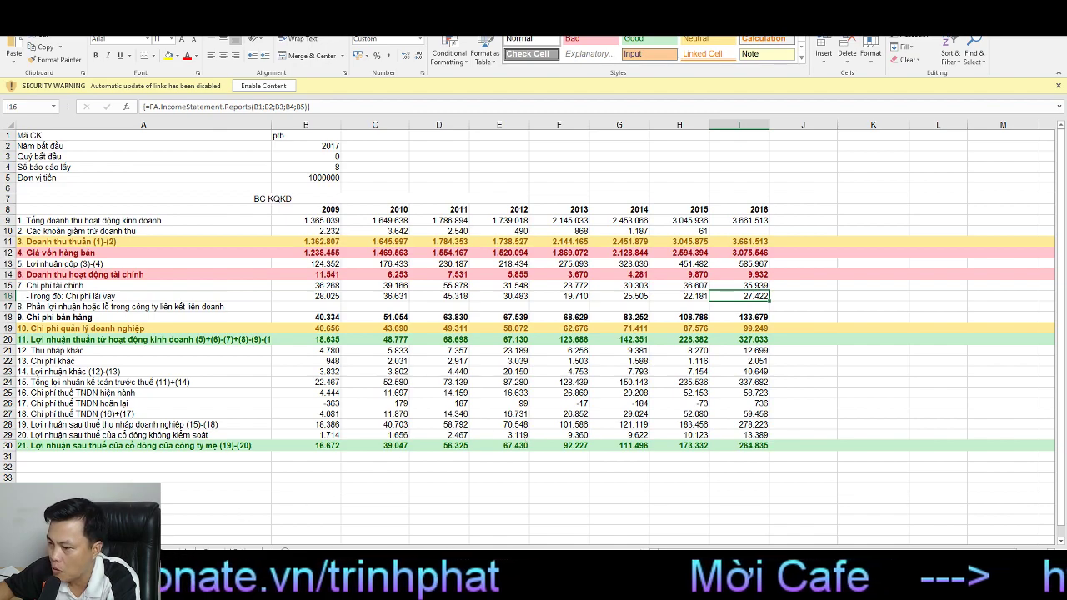
pyautogui.click(225, 550)
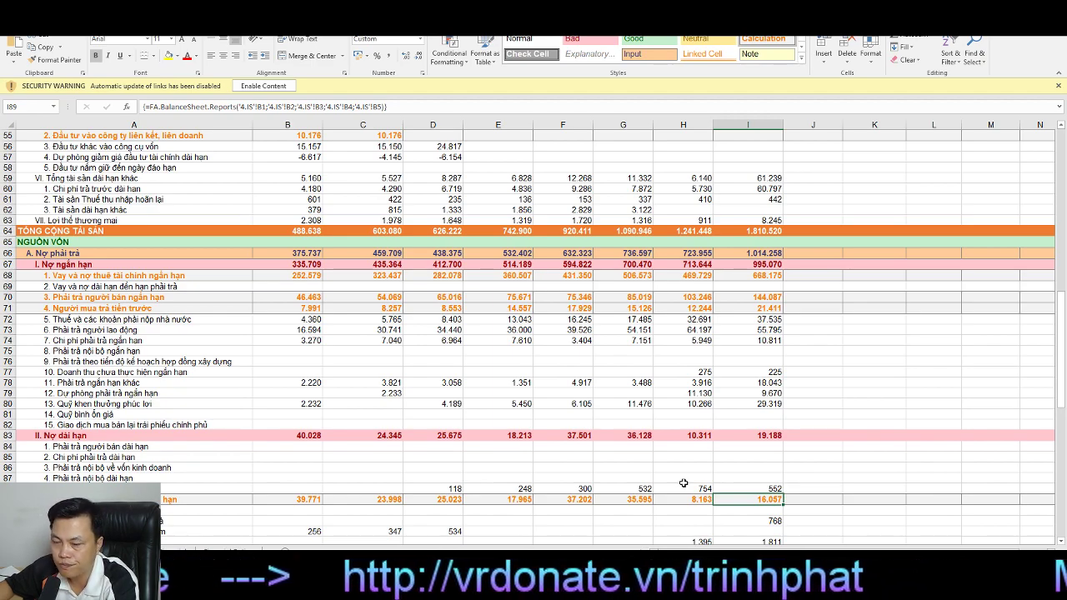
# Step: Check the 2016 owners' equity (B. Nguồn vốn chủ sở hữu) in row 96 of the balance sheet
pyautogui.scroll(-2, 685, 457)
pyautogui.scroll(-4, 685, 457)
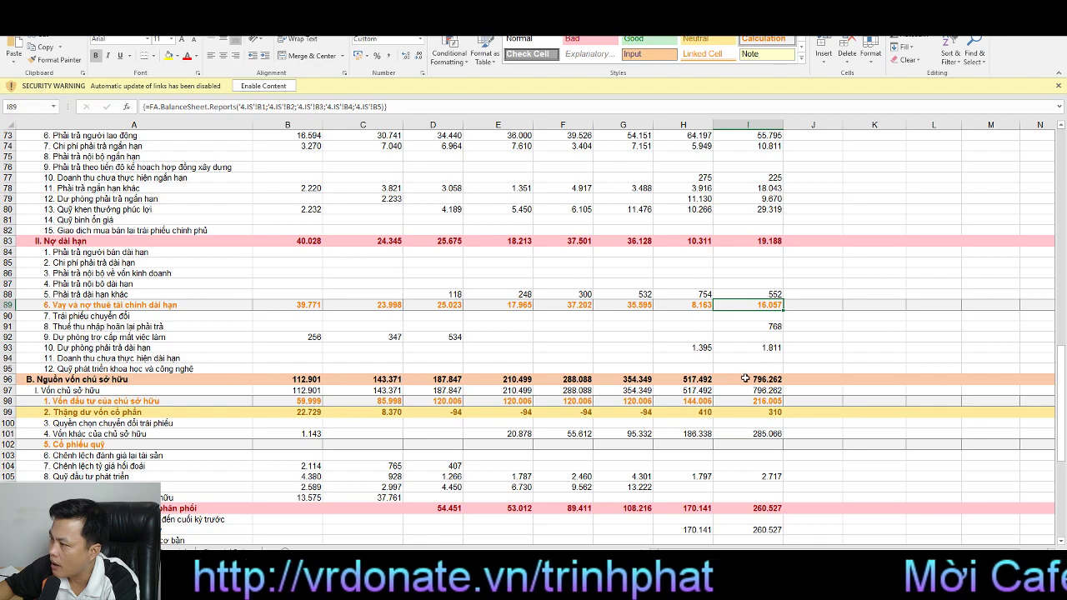
pyautogui.click(745, 378)
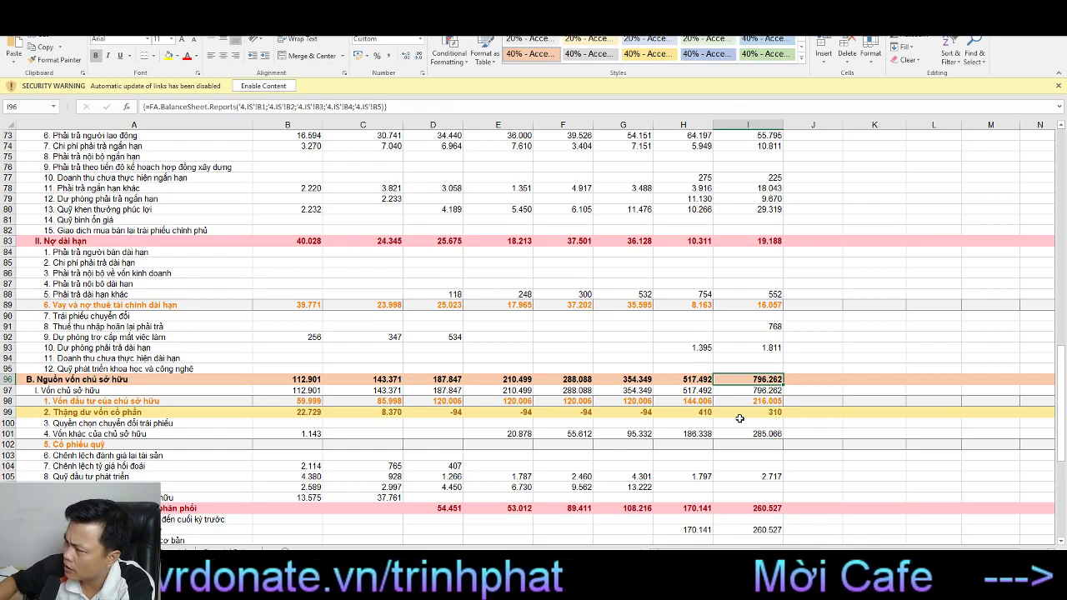
# Step: Check the 2016 owners' contributed capital (Vốn đầu tư của chủ sở hữu) in row 98 and other owners' capital in row 101
pyautogui.hotkey('ctrl', 'c')
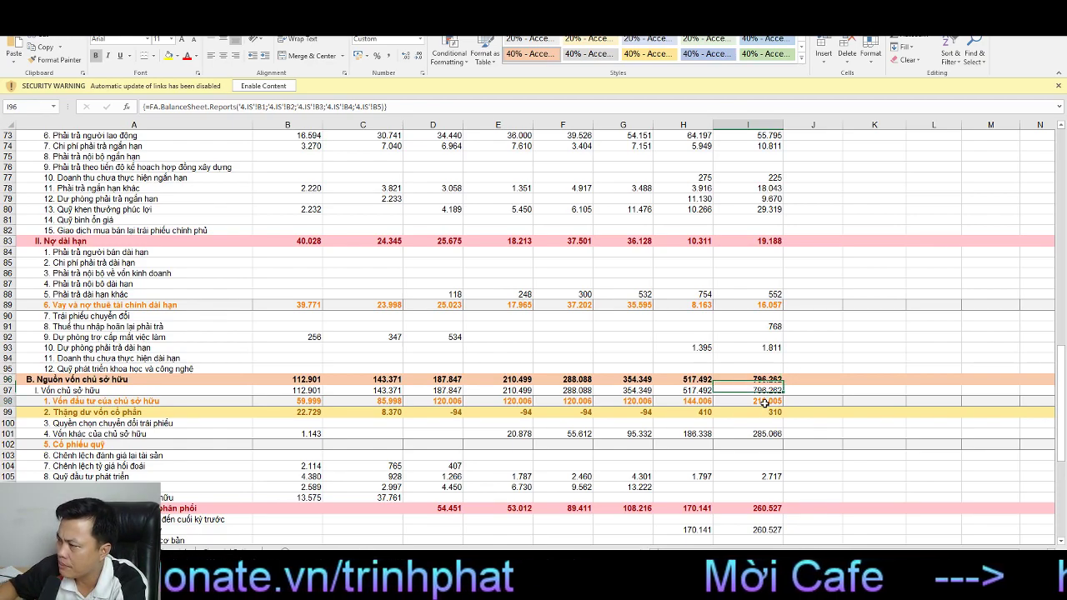
pyautogui.click(764, 402)
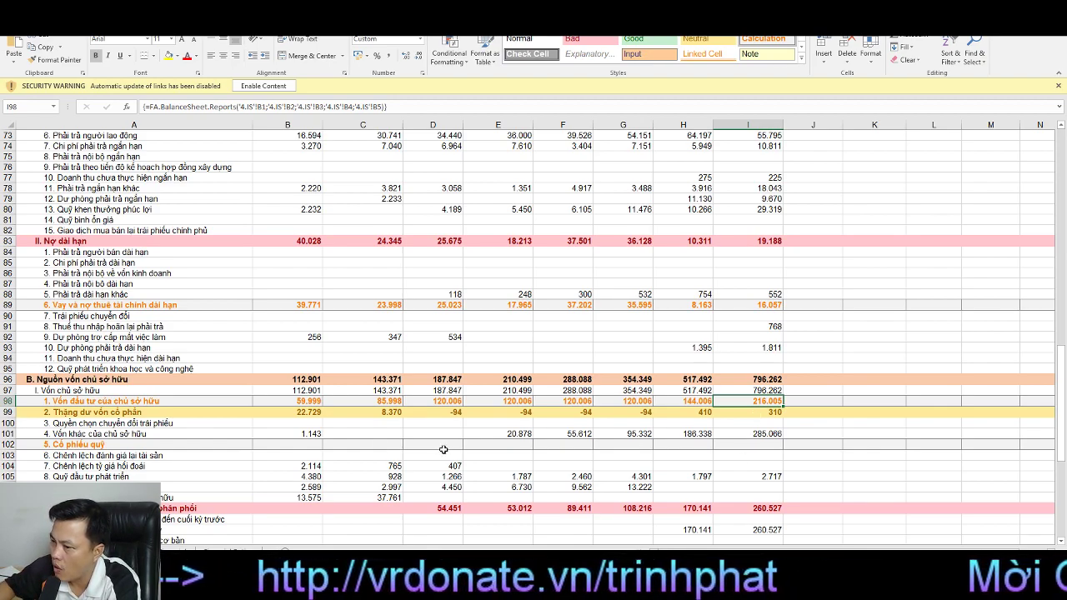
pyautogui.click(751, 435)
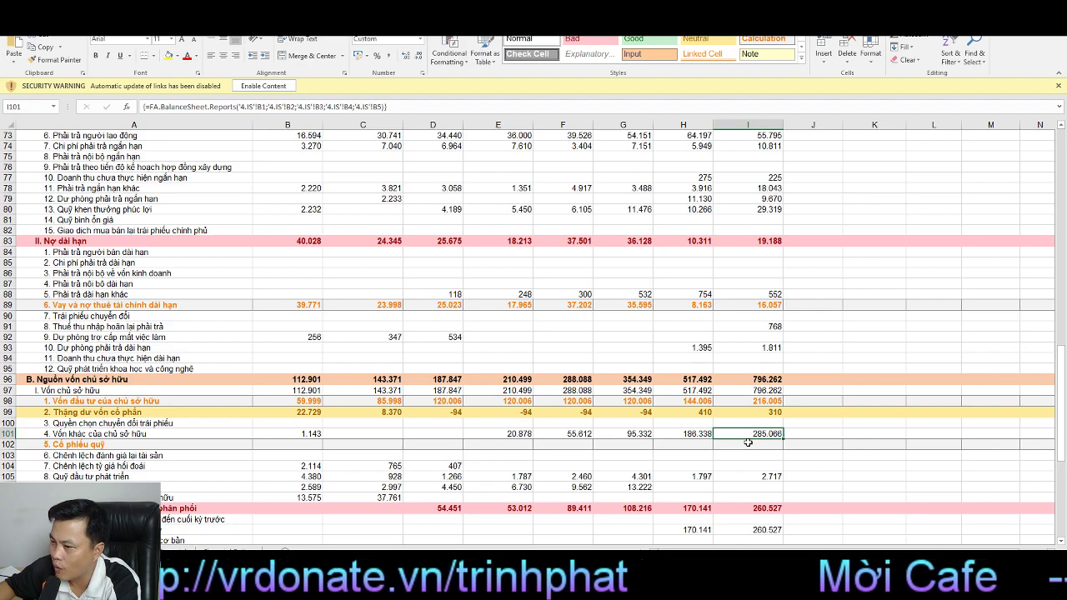
# Step: Check the 2016 undistributed after-tax profit in row 108 and the non-controlling shareholders' interest in row 113
pyautogui.click(743, 512)
pyautogui.scroll(-2, 750, 525)
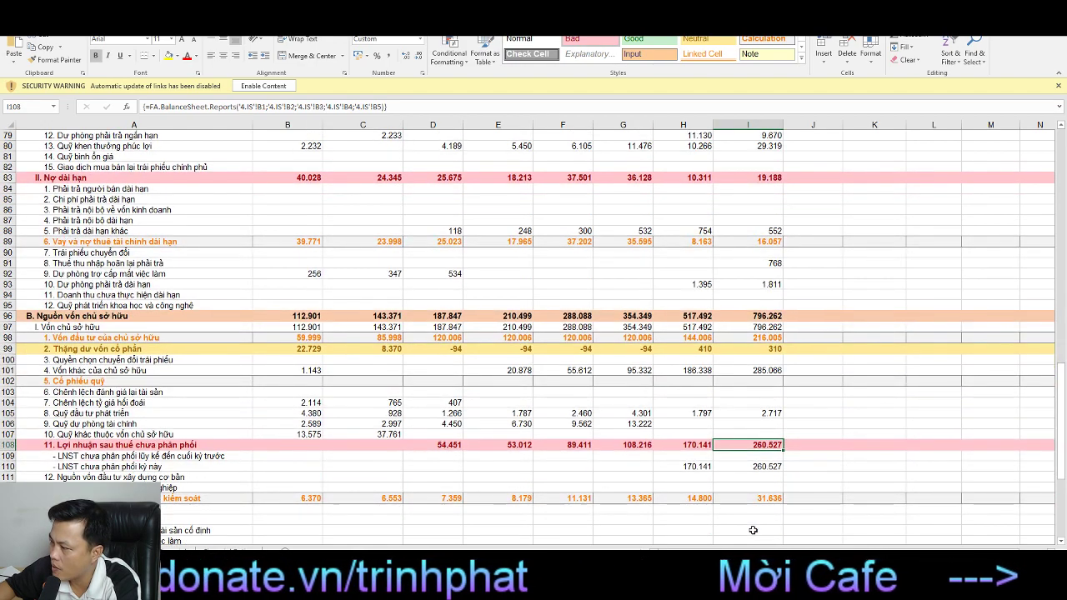
pyautogui.click(758, 497)
pyautogui.scroll(-2, 760, 534)
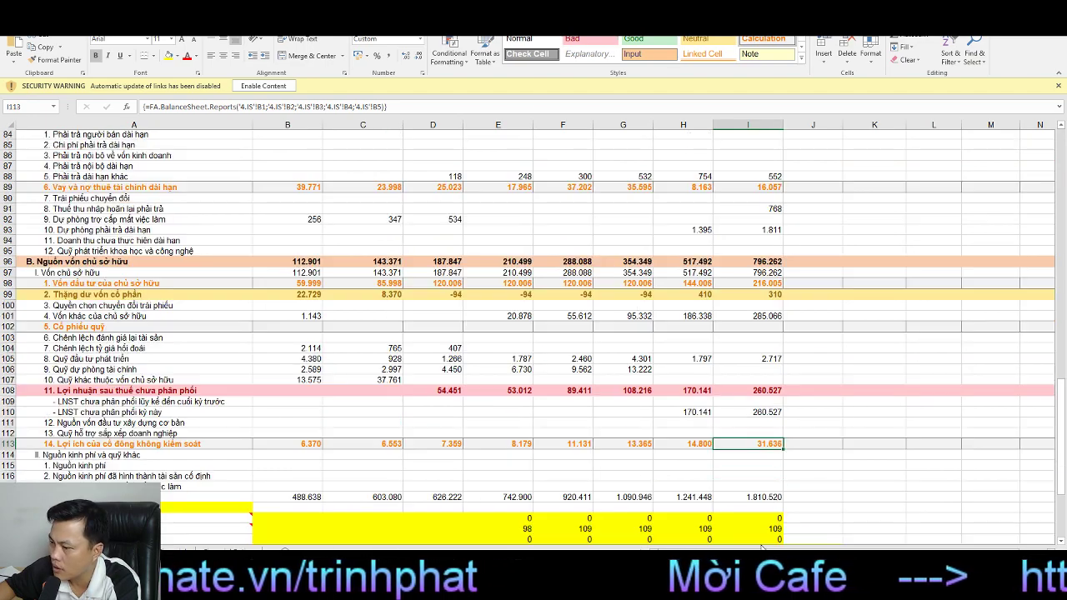
pyautogui.scroll(-1, 761, 533)
pyautogui.scroll(2, 761, 541)
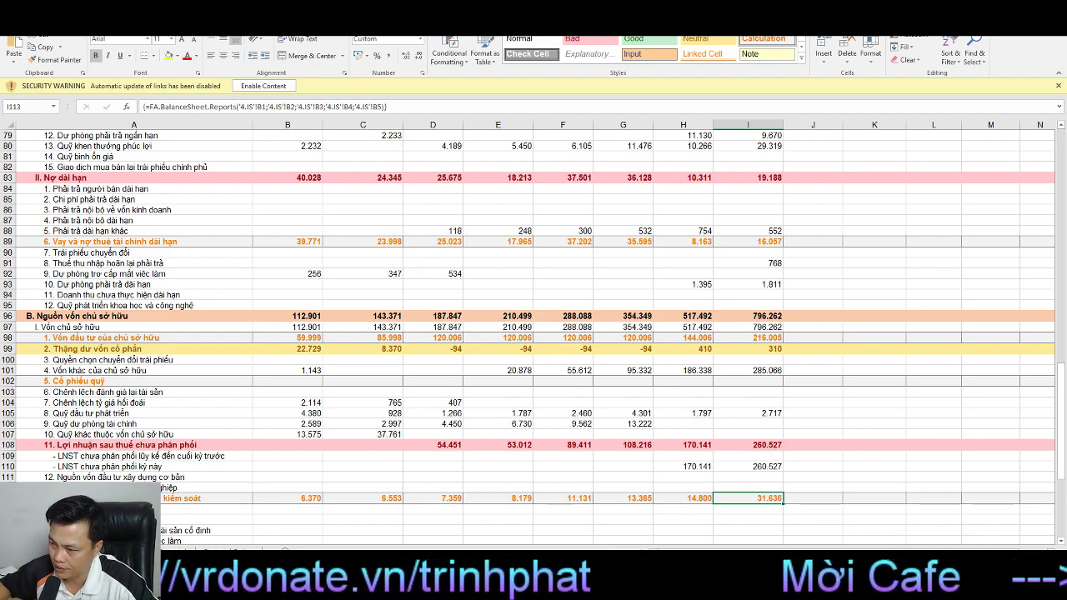
# Step: On the income statement, set the starting quarter (Quý bắt đầu) to 4 to load quarterly figures
pyautogui.hotkey('ctrl', 'pageup')
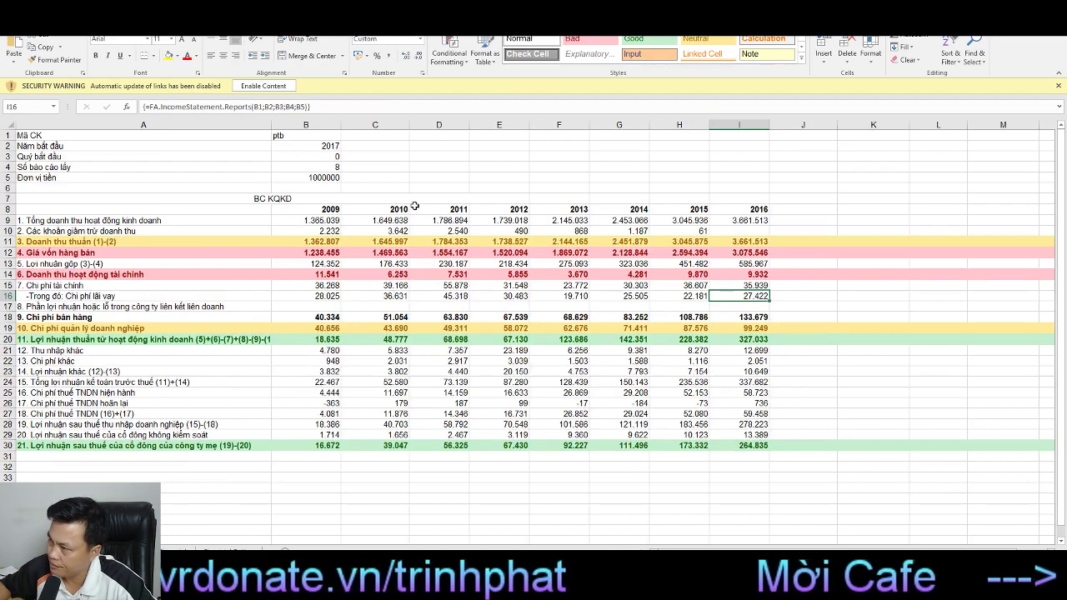
pyautogui.click(323, 157)
pyautogui.doubleClick(323, 157)
pyautogui.write('4')
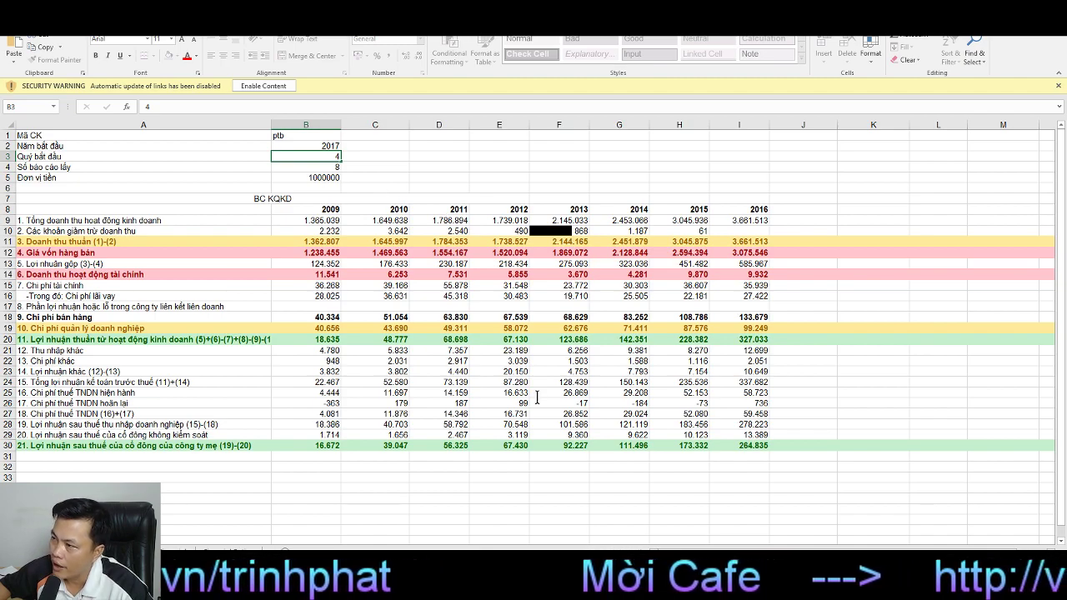
pyautogui.press('Return')
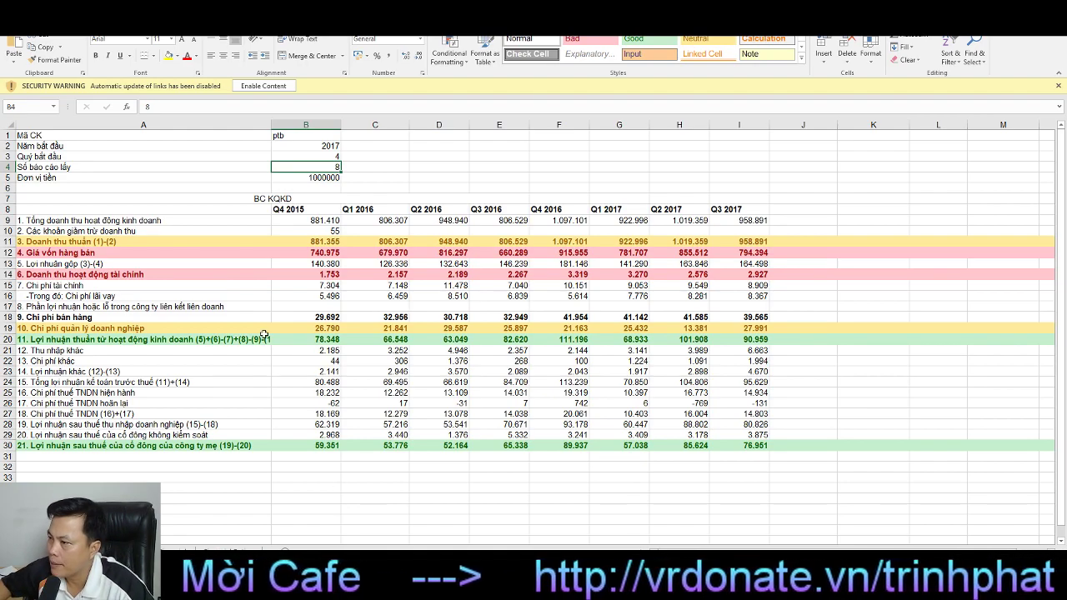
# Step: Set the starting quarter (Quý bắt đầu) to 0 to load the annual income statement
pyautogui.doubleClick(324, 156)
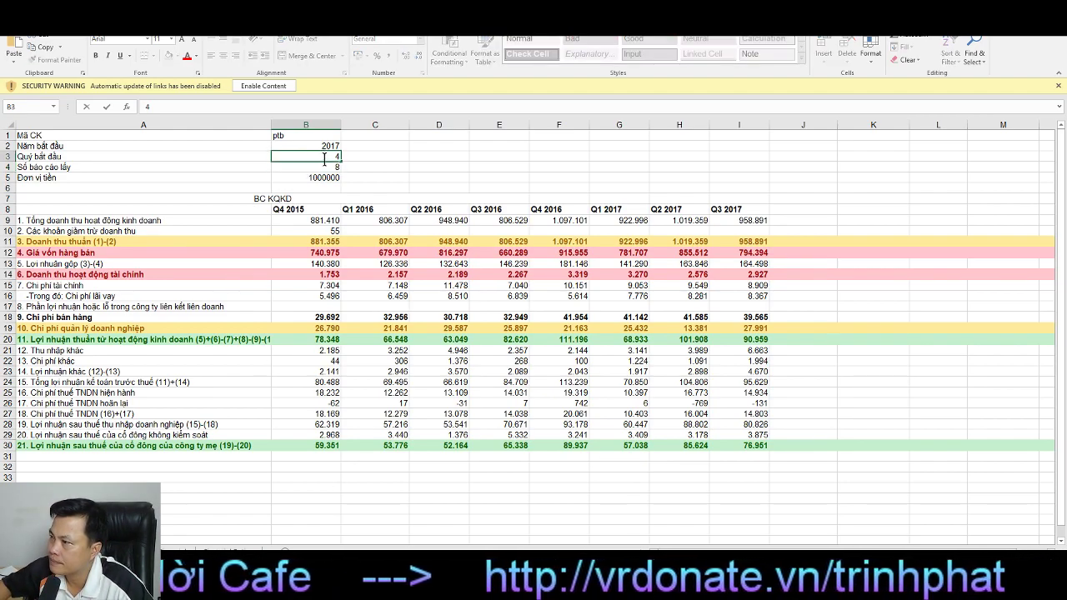
pyautogui.write('0')
pyautogui.press('Return')
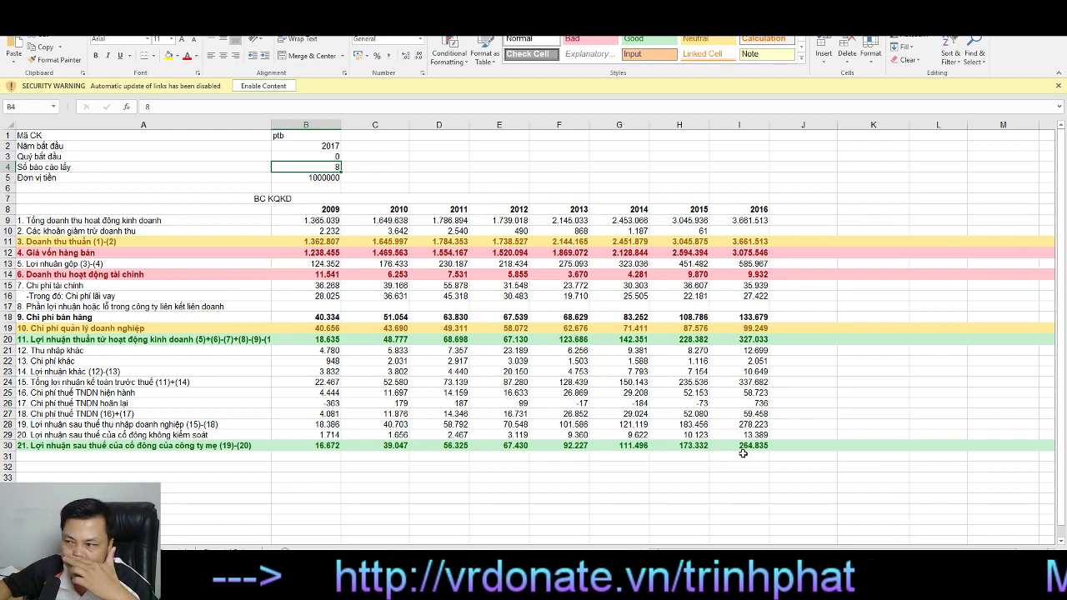
# Step: Set the starting quarter (Quý bắt đầu) to 40
pyautogui.click(331, 158)
pyautogui.write('40')
pyautogui.press('Return')
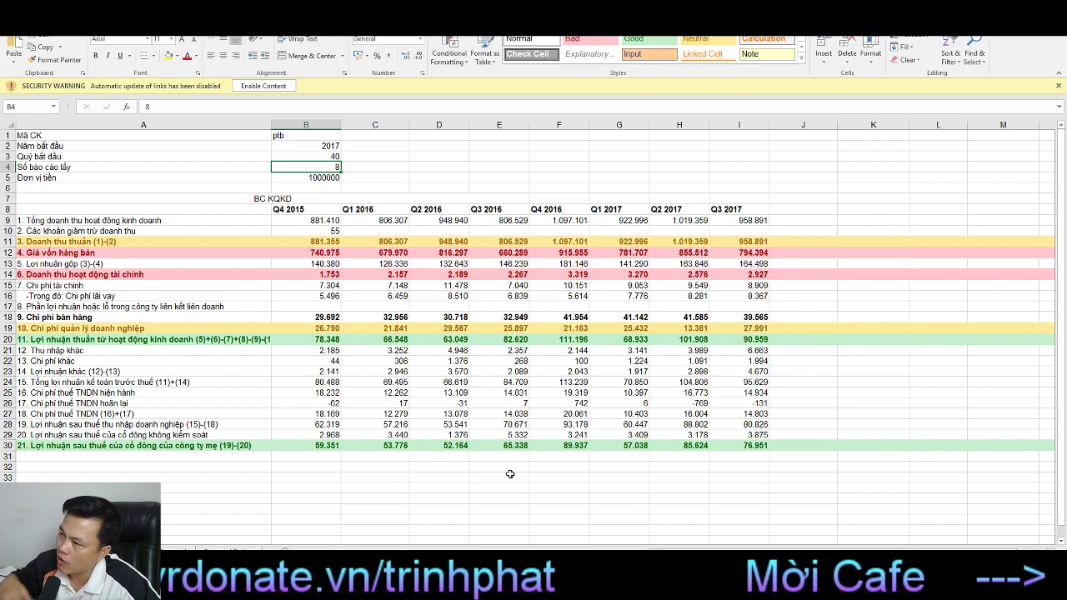
# Step: Return the starting quarter (Quý bắt đầu) to 0 for annual reports
pyautogui.click(330, 157)
pyautogui.doubleClick(331, 156)
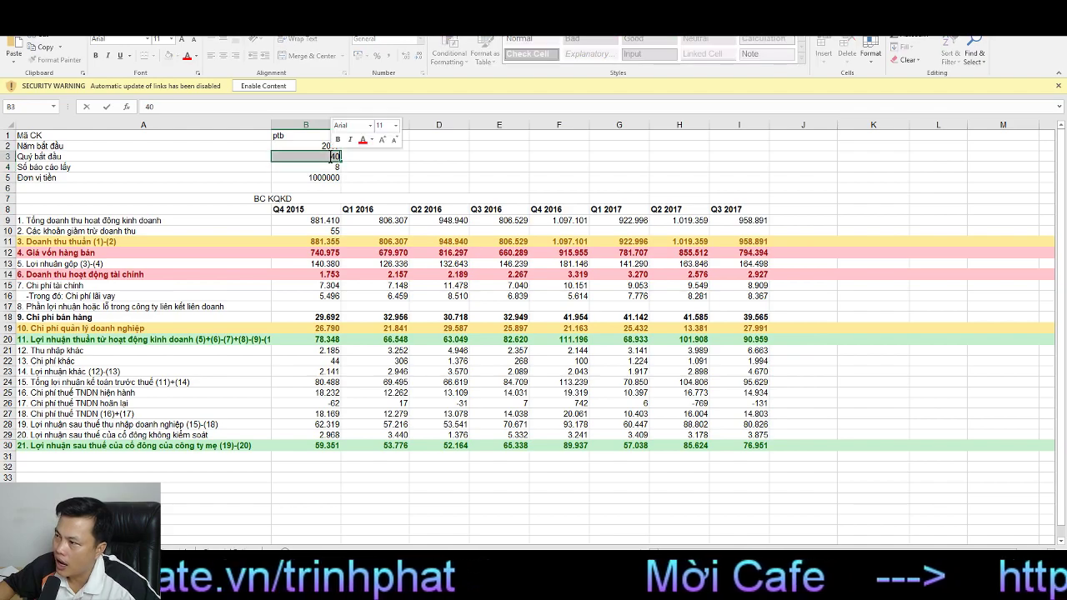
pyautogui.press('Delete')
pyautogui.press('Return')
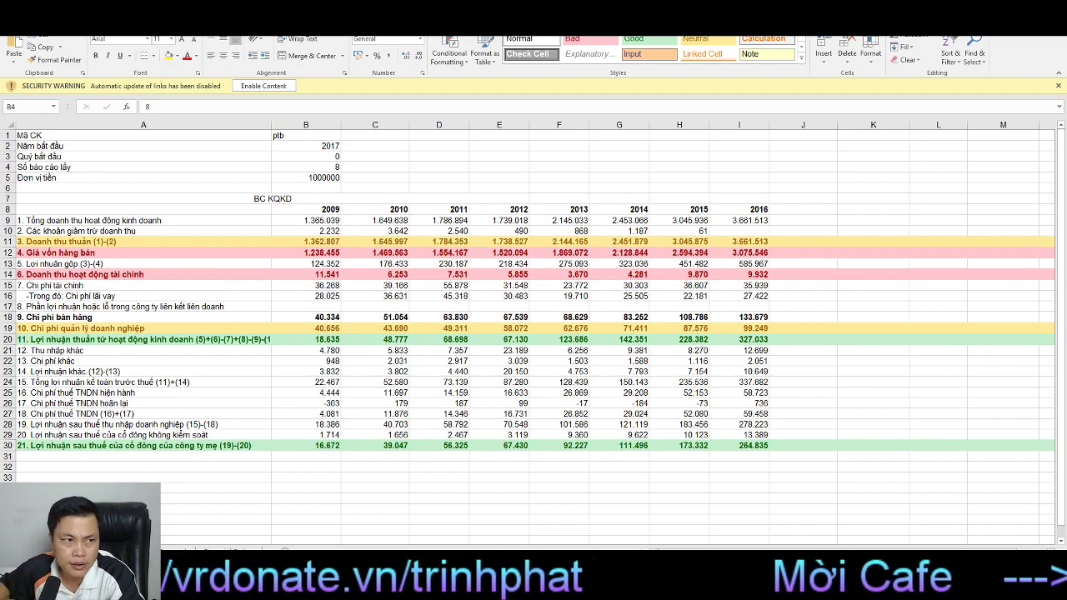
# Step: Change the stock ticker (Mã CK) on the income statement to tnt
pyautogui.click(304, 136)
pyautogui.doubleClick(304, 136)
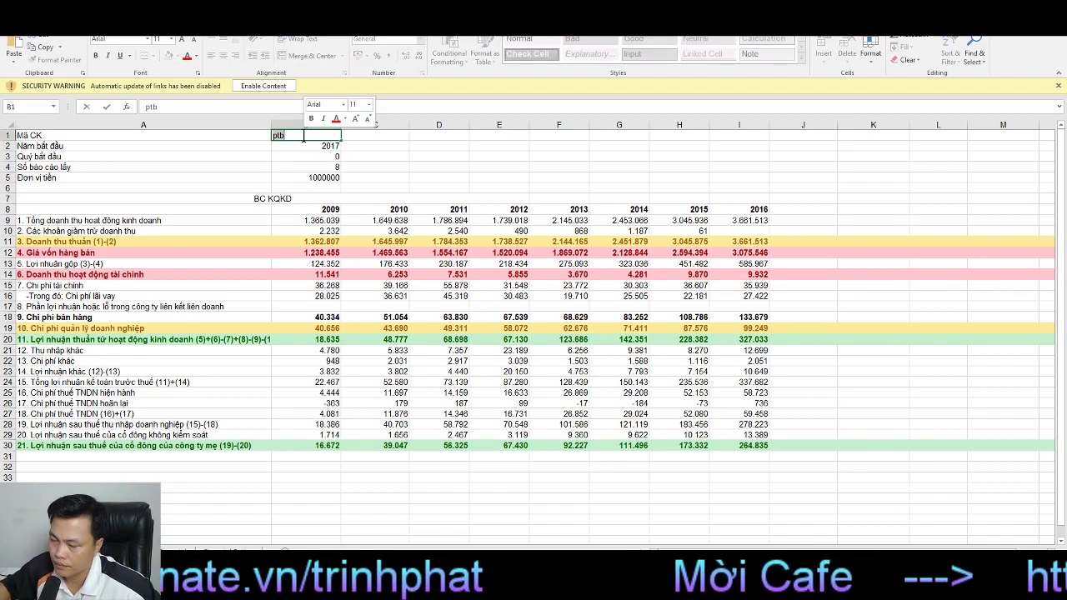
pyautogui.write('tnt')
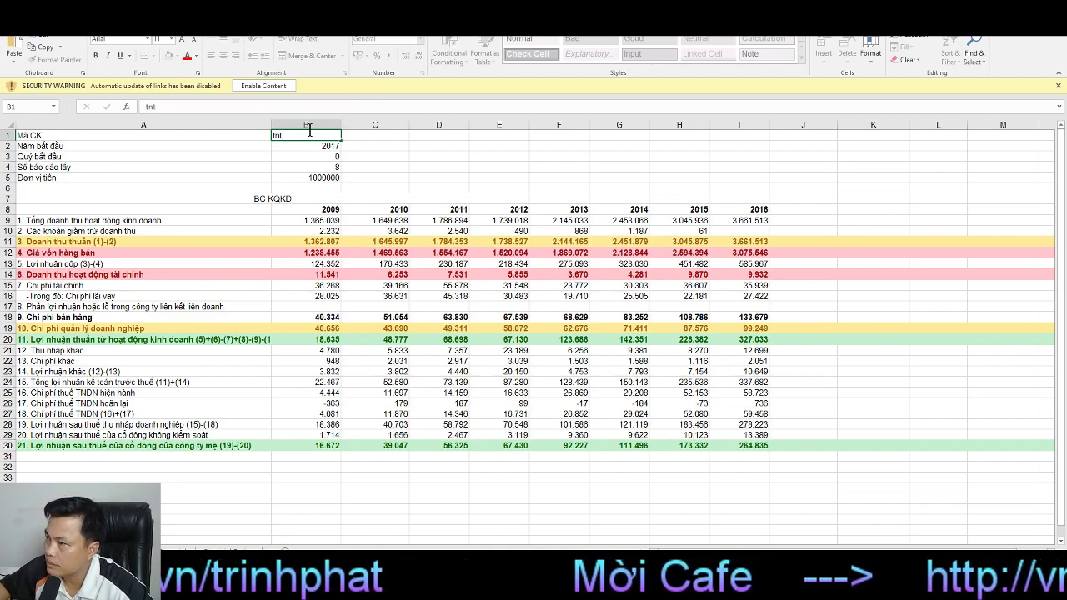
pyautogui.press('Return')
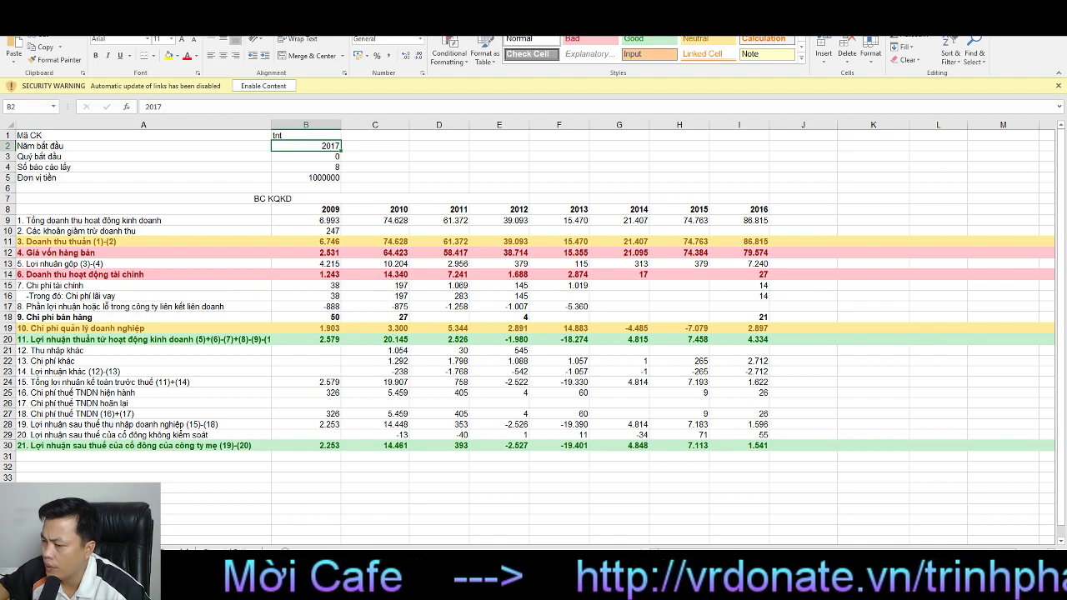
# Step: Review the assets, liabilities and equity on tnt's balance sheet, then return to the start of the assets section
pyautogui.click(209, 551)
pyautogui.scroll(10, 475, 437)
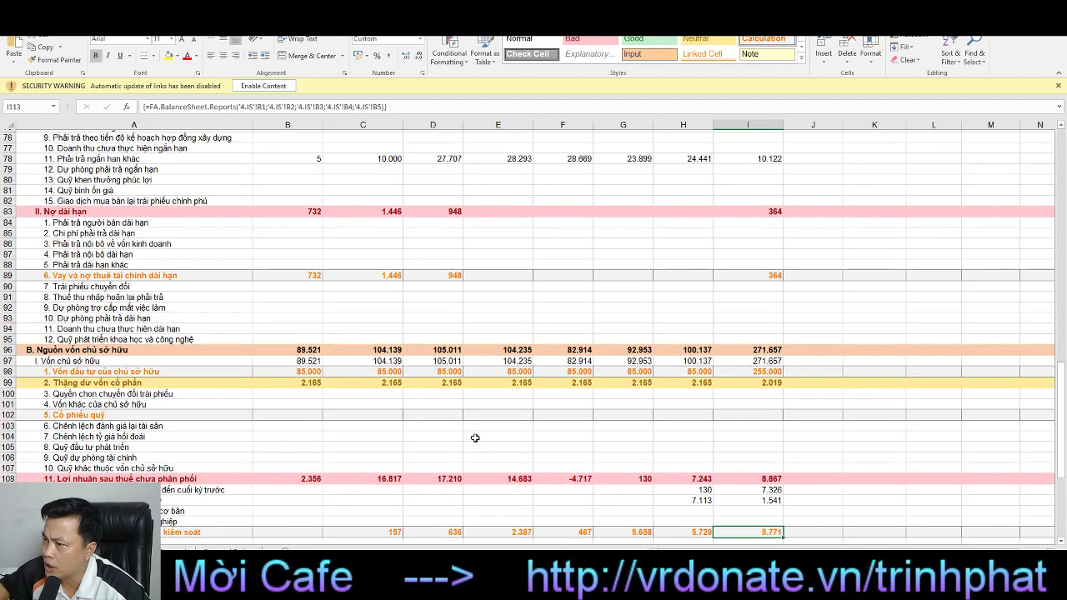
pyautogui.scroll(16, 475, 437)
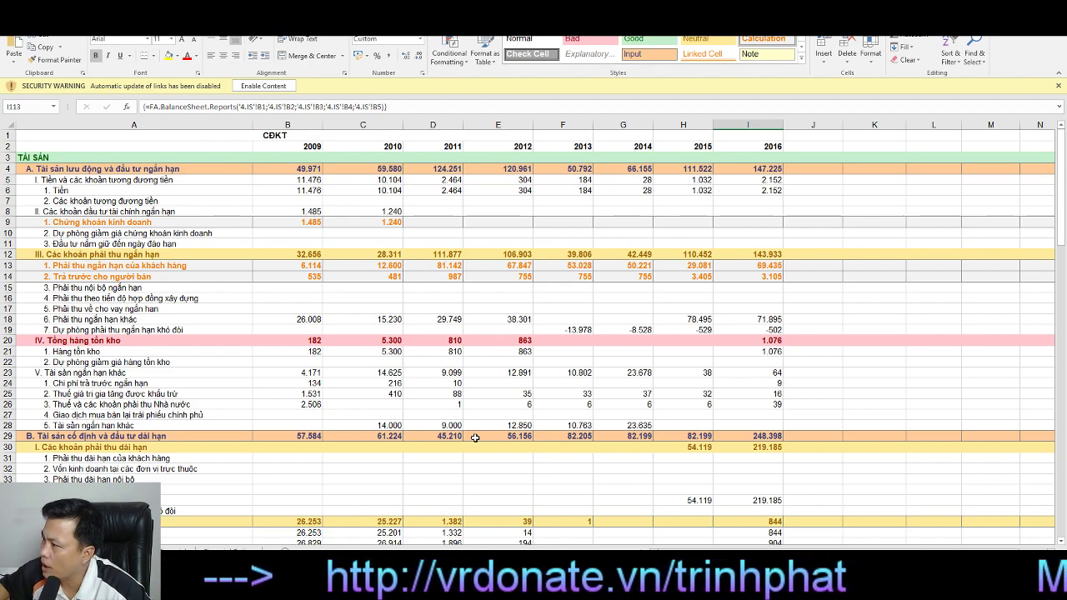
pyautogui.scroll(-10, 475, 438)
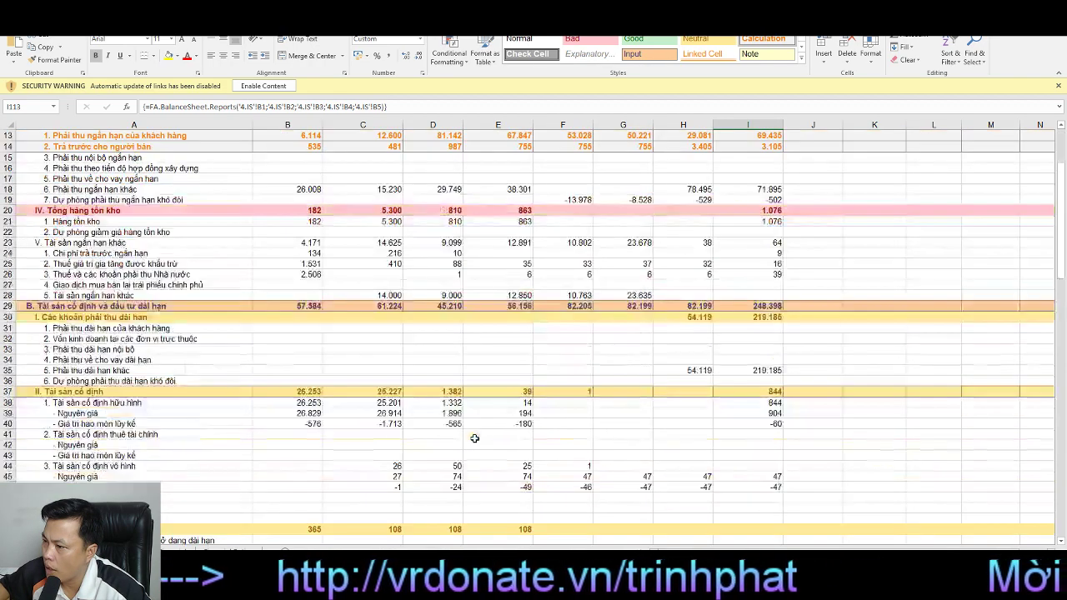
pyautogui.scroll(-10, 473, 439)
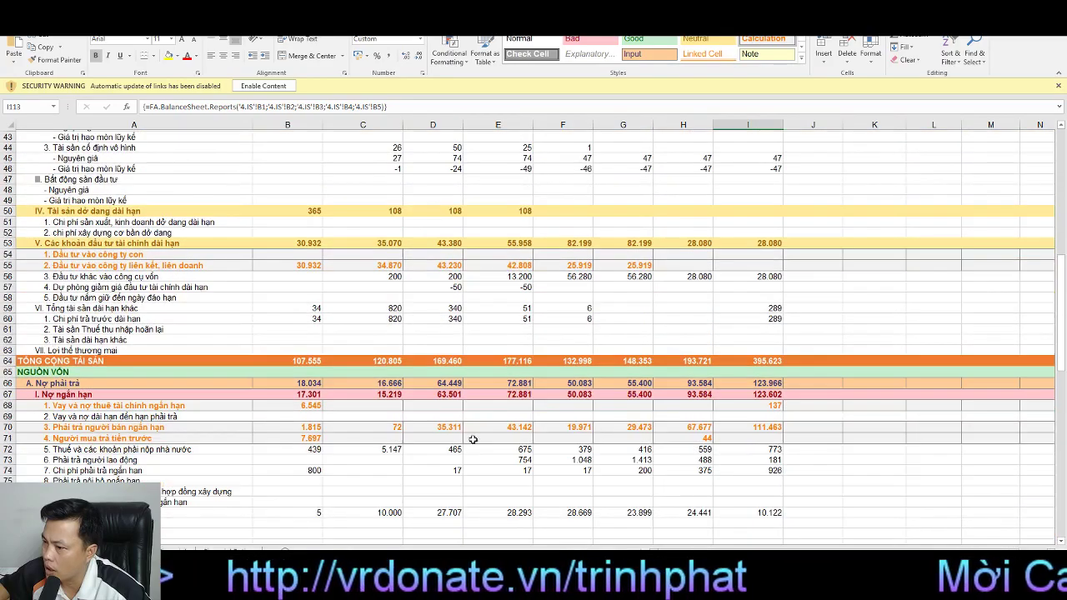
pyautogui.scroll(6, 472, 439)
pyautogui.scroll(14, 471, 439)
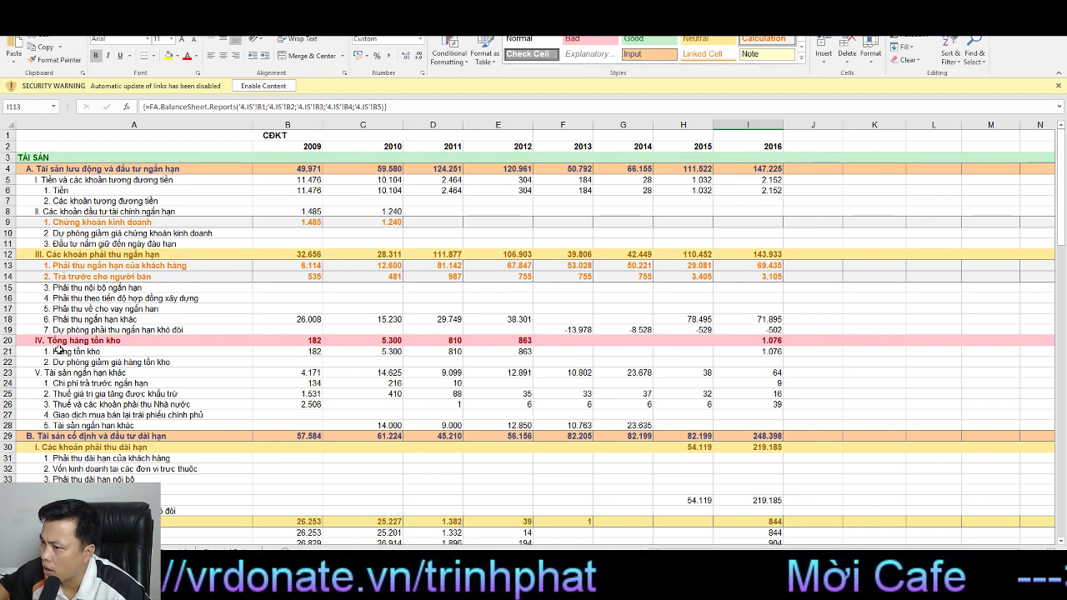
# Step: Check tnt's 2016 total inventory (IV. Tổng hàng tồn kho) and compare it with the rest of the balance sheet
pyautogui.click(772, 342)
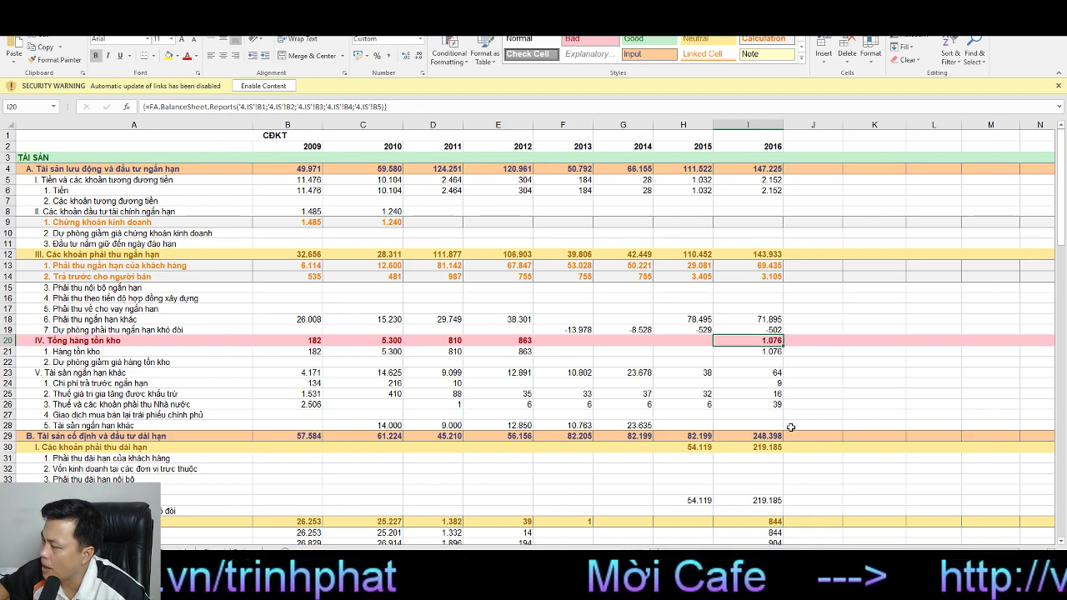
pyautogui.scroll(-1, 698, 485)
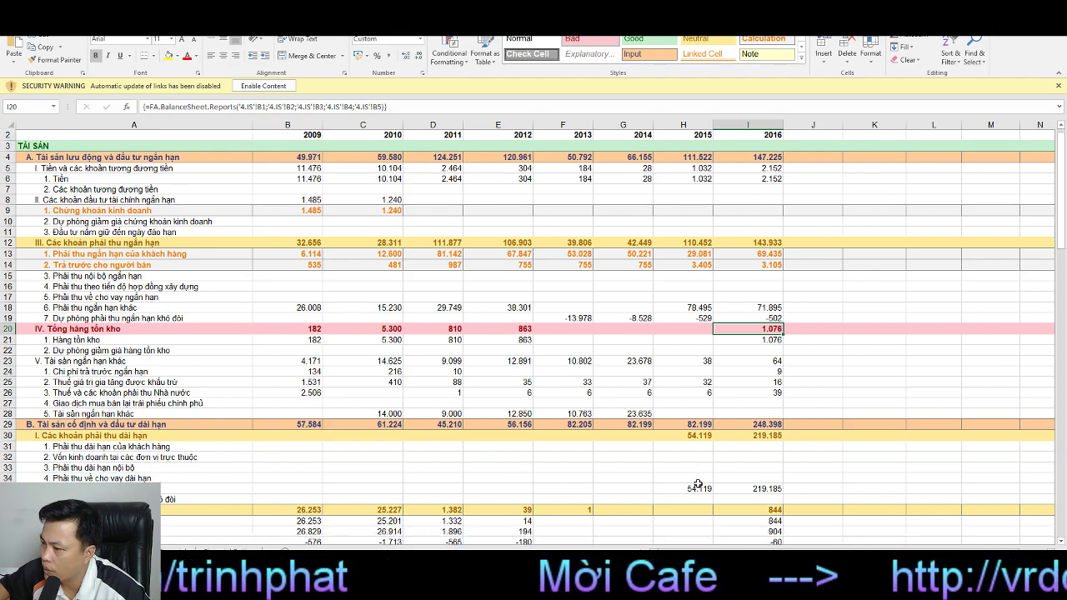
pyautogui.scroll(-20, 698, 485)
pyautogui.scroll(-10, 699, 485)
pyautogui.scroll(6, 696, 486)
pyautogui.scroll(20, 697, 486)
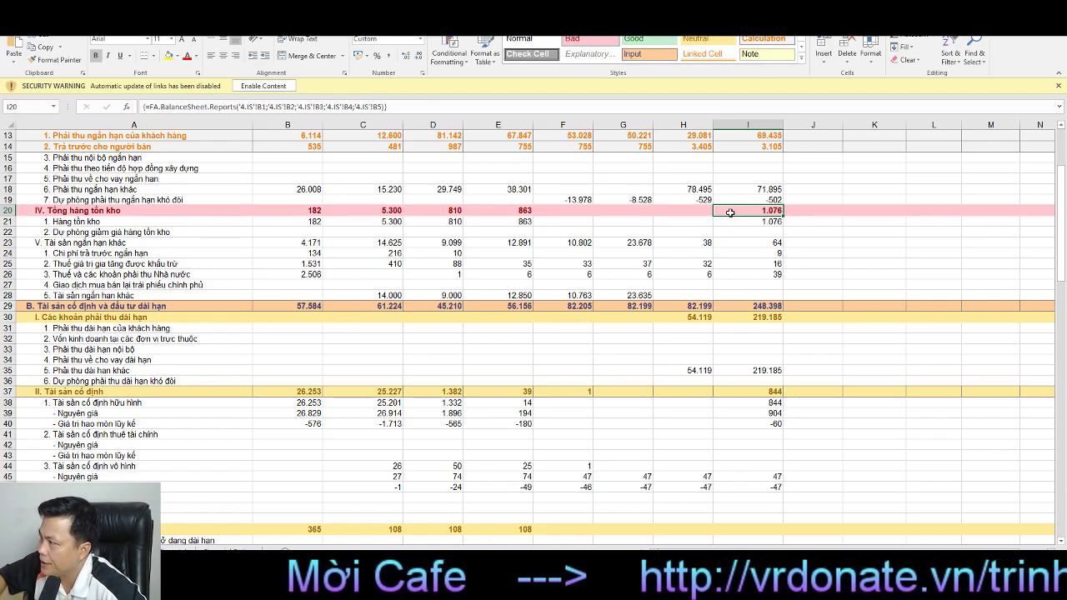
pyautogui.scroll(4, 725, 215)
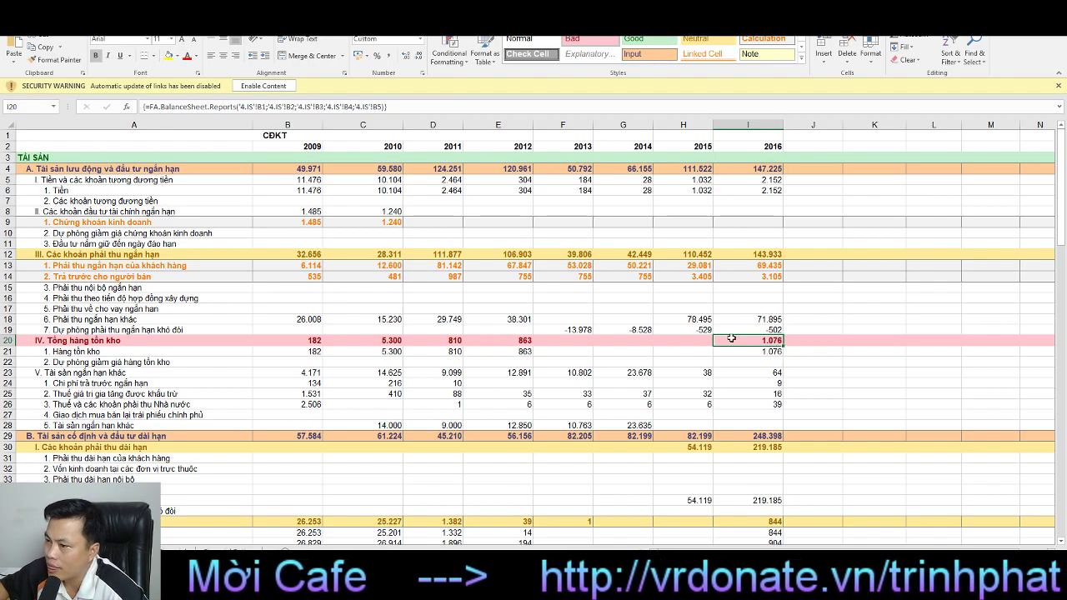
# Step: Check tnt's total inventory for 2009, 2010 and 2012, and look over its long-term assets
pyautogui.click(313, 344)
pyautogui.click(404, 343)
pyautogui.click(522, 341)
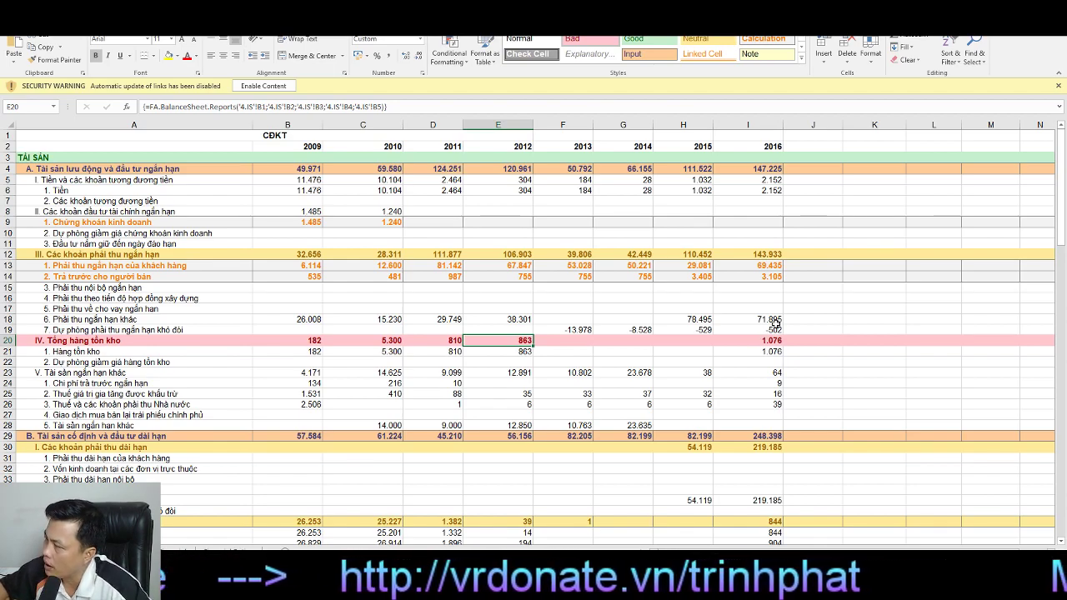
pyautogui.scroll(-10, 775, 324)
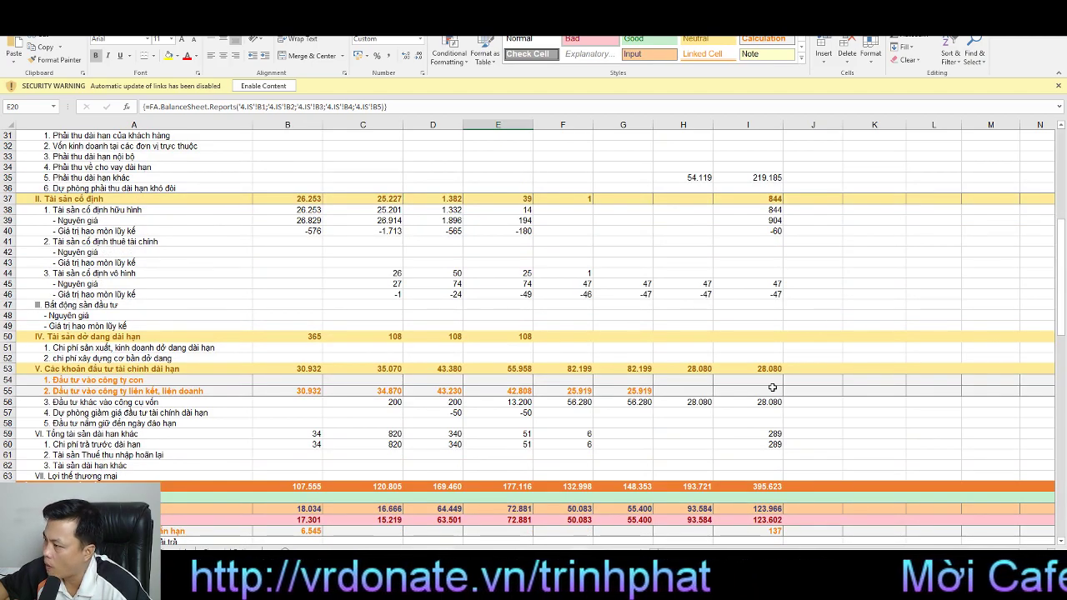
pyautogui.scroll(10, 583, 450)
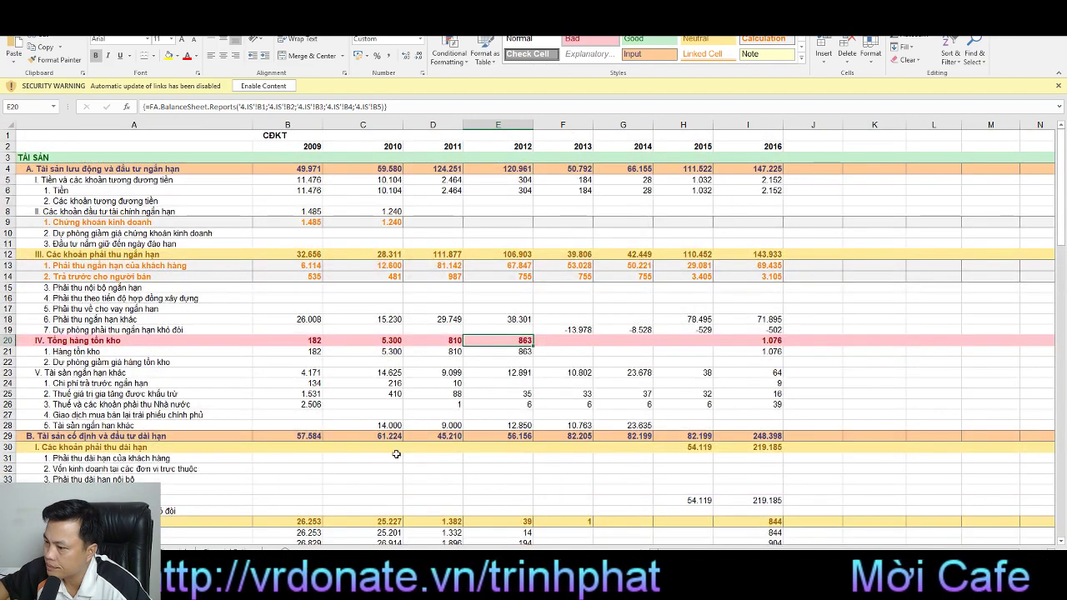
# Step: Open tnt's ratio sheet and examine Key Stats, Profitability & Performance, and the 2015 Profit Growth figure
pyautogui.click(188, 547)
pyautogui.scroll(20, 500, 379)
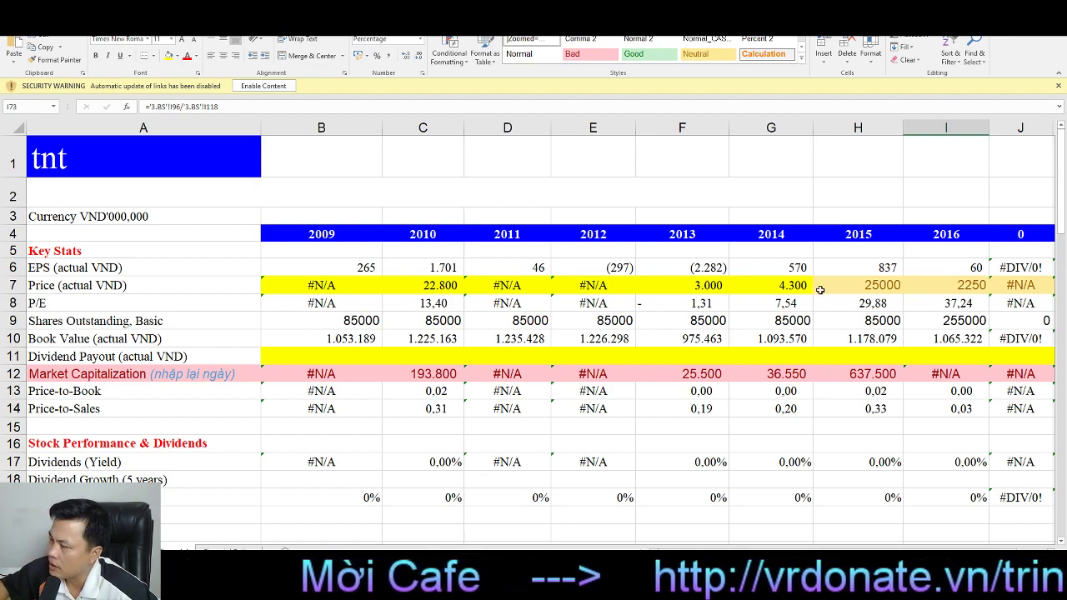
pyautogui.scroll(-6, 812, 336)
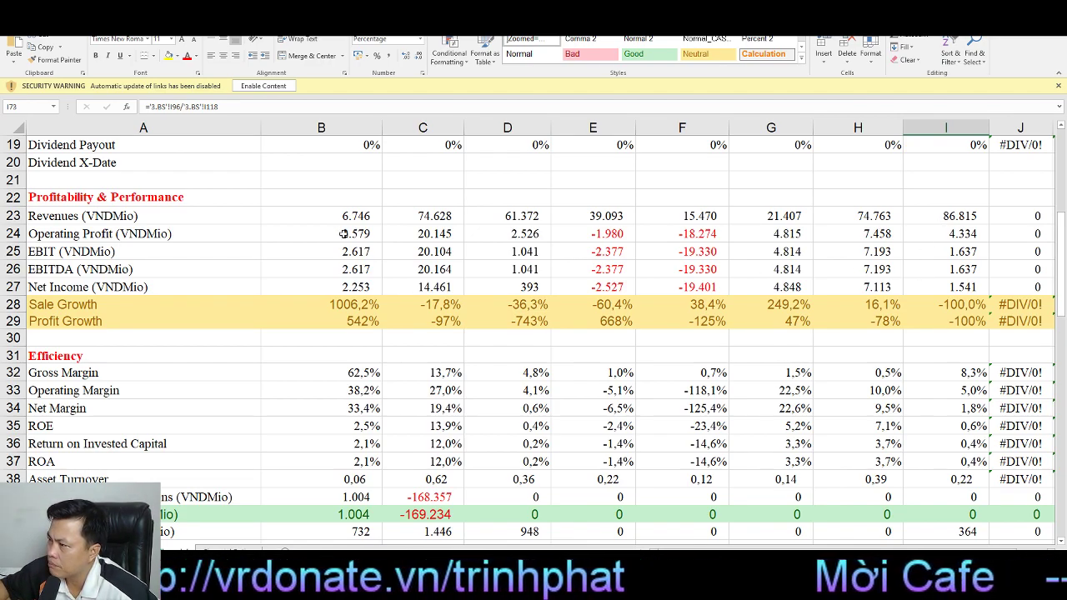
pyautogui.click(890, 322)
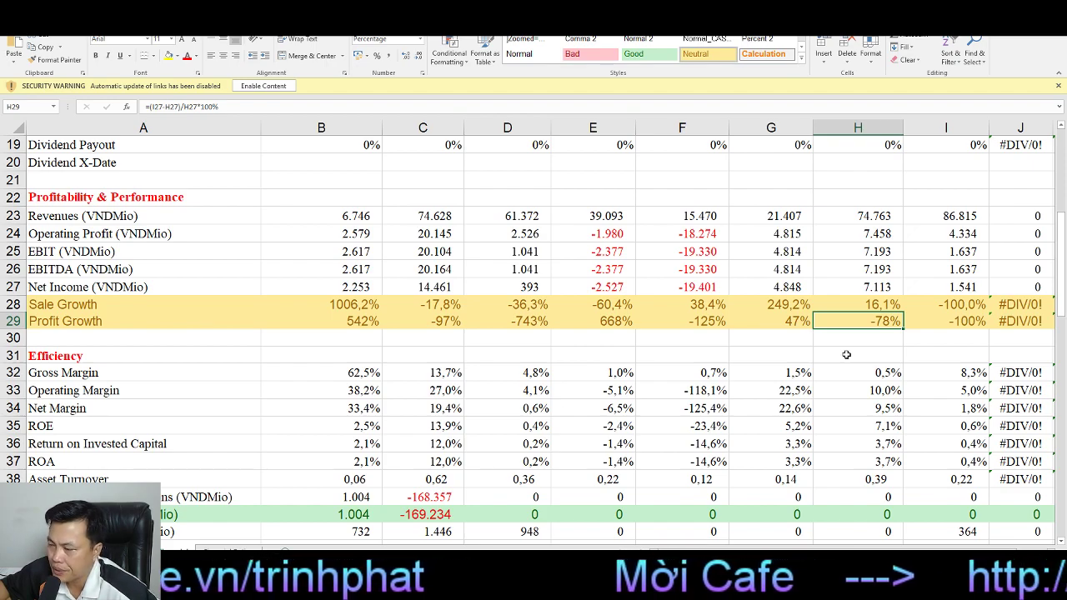
# Step: Examine tnt's Efficiency ratios and the Quick Ratio under Financial Strength
pyautogui.scroll(-2, 845, 355)
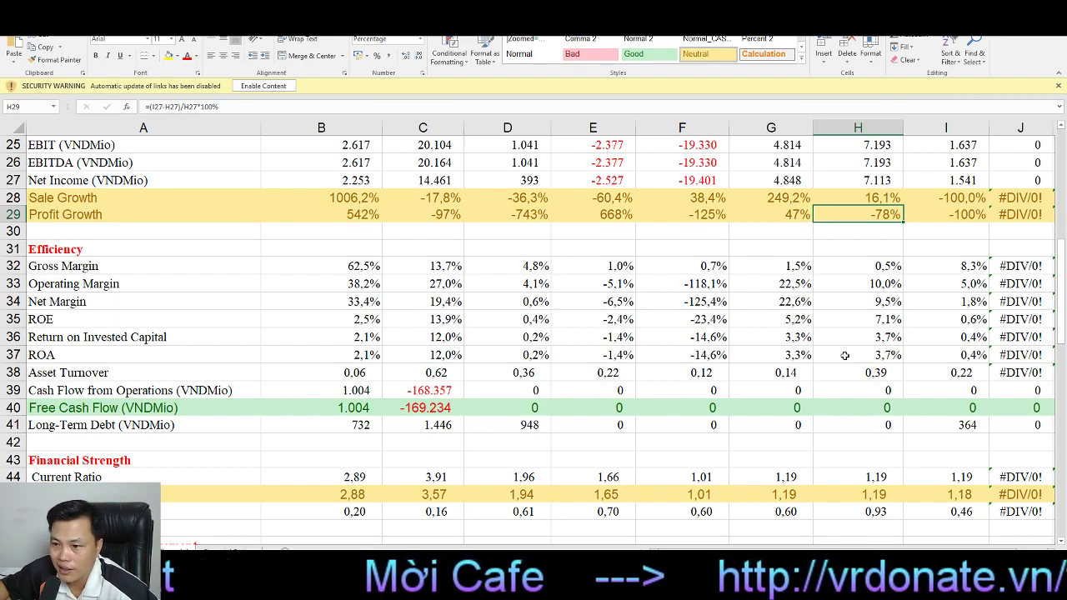
pyautogui.scroll(-2, 844, 355)
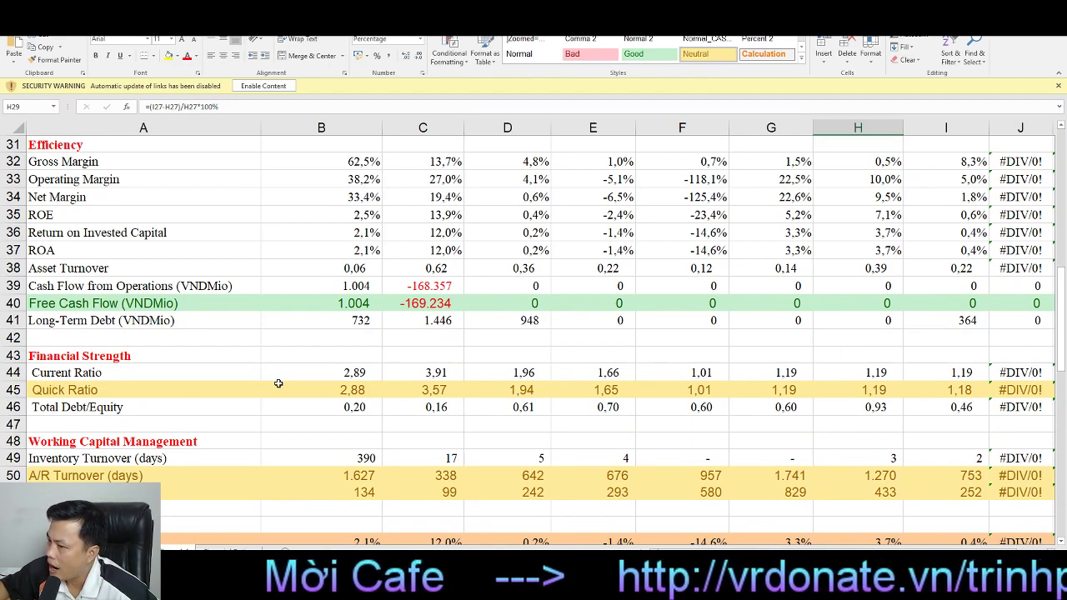
pyautogui.click(60, 392)
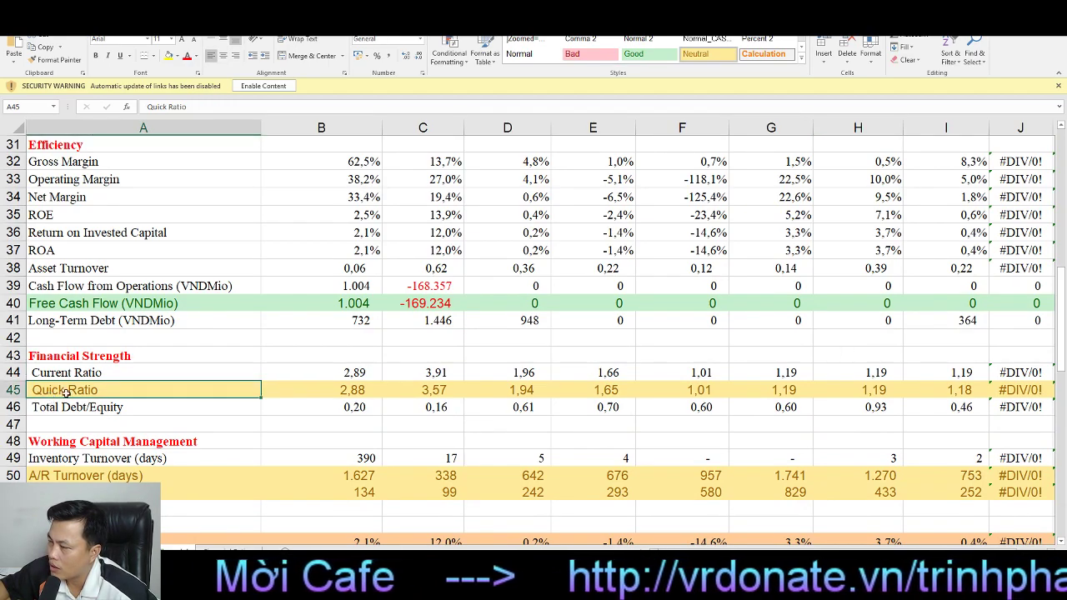
# Step: Check tnt's 2016 Quick Ratio, Inventory Turnover and A/R Turnover in the ratio sheet
pyautogui.click(918, 390)
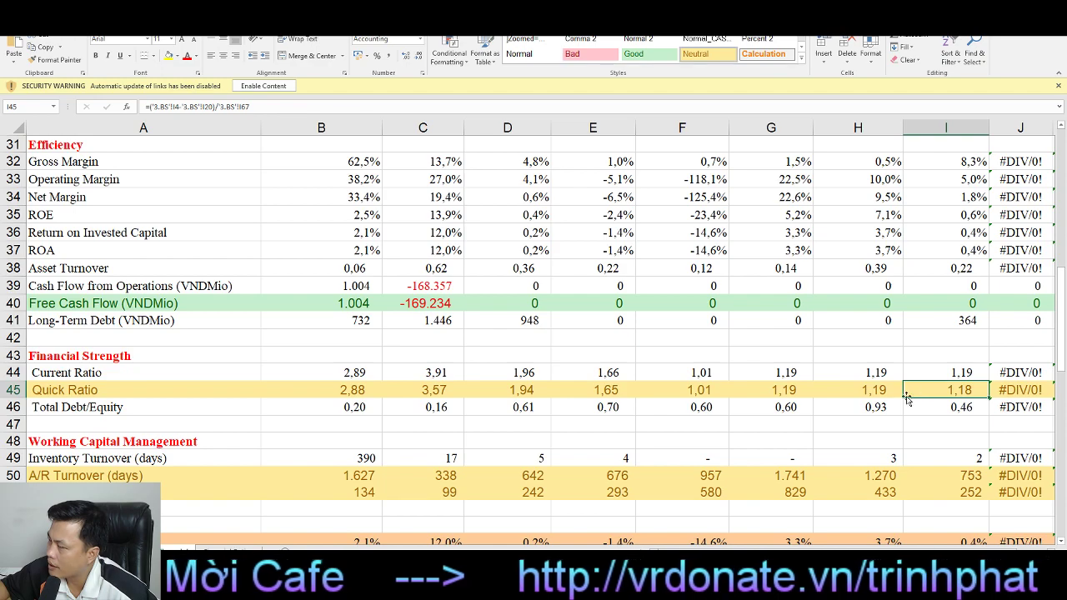
pyautogui.scroll(-2, 705, 417)
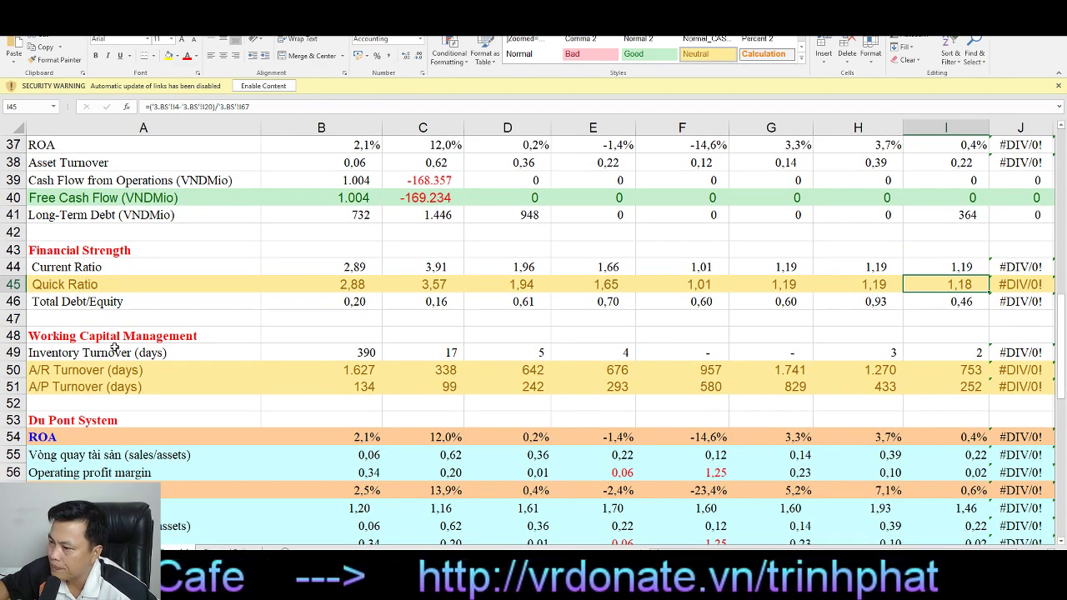
pyautogui.click(948, 352)
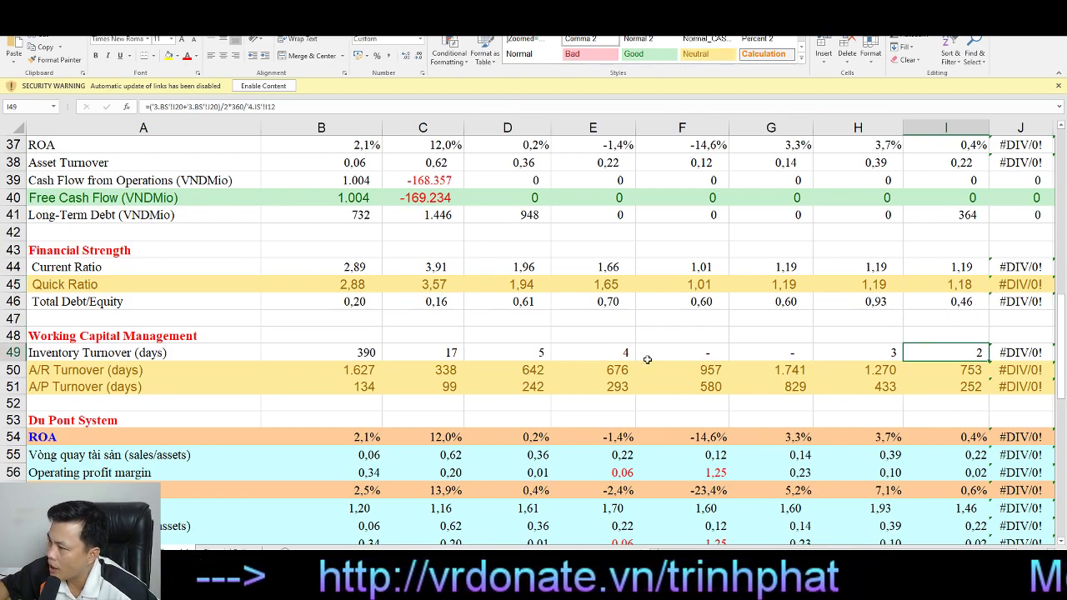
pyautogui.click(925, 376)
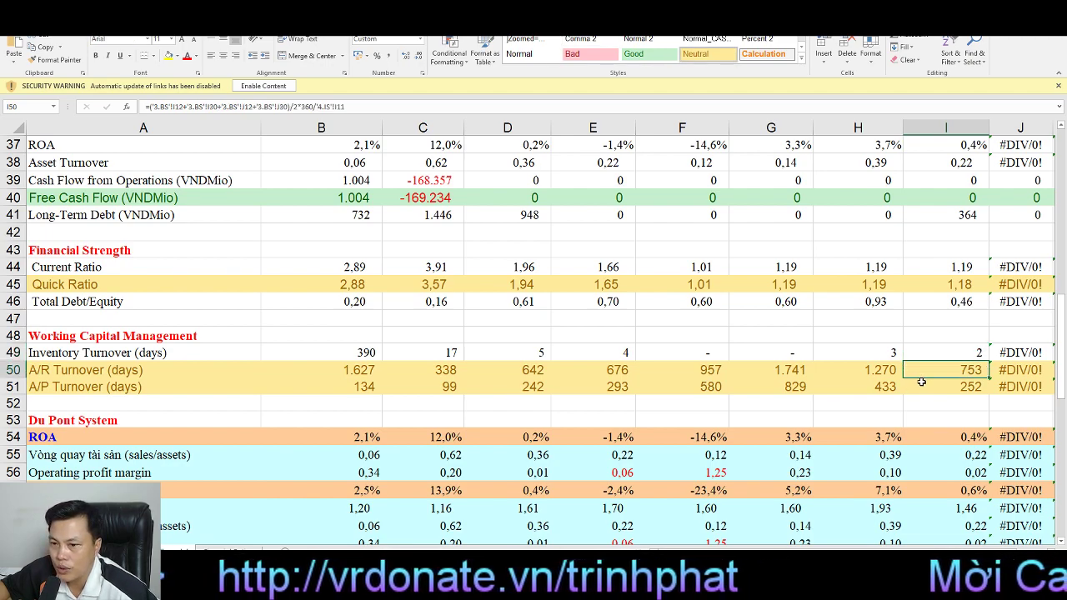
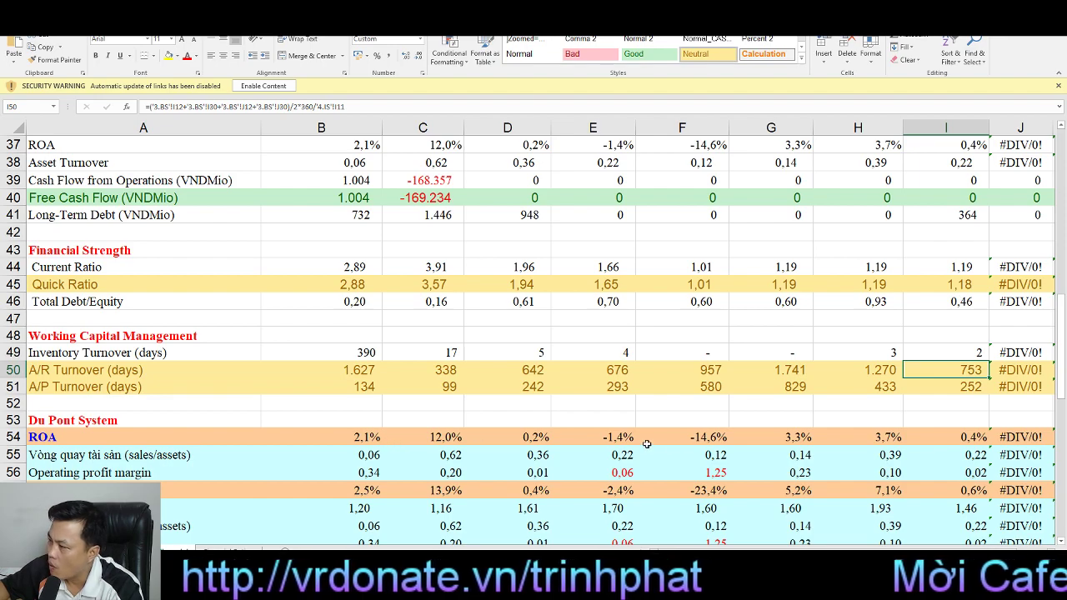
# Step: Examine the Du Pont ROA breakdown, comparing asset turnover for 2015–2016 and Operating profit margin for 2014–2016
pyautogui.click(949, 436)
pyautogui.click(960, 454)
pyautogui.click(877, 459)
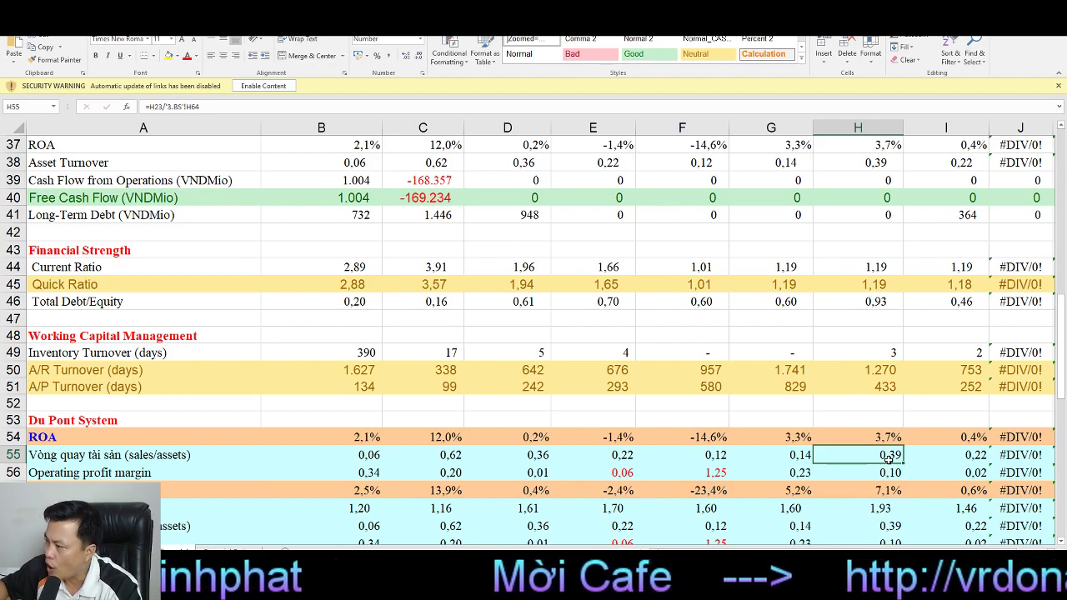
pyautogui.click(948, 474)
pyautogui.click(893, 478)
pyautogui.click(781, 479)
pyautogui.click(957, 475)
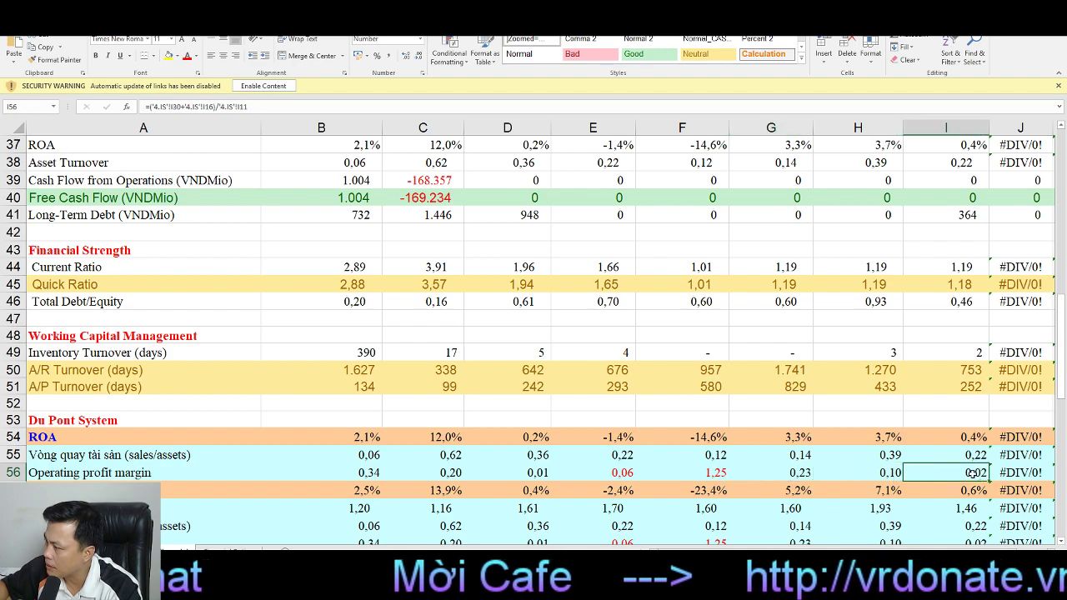
pyautogui.click(867, 476)
pyautogui.click(952, 475)
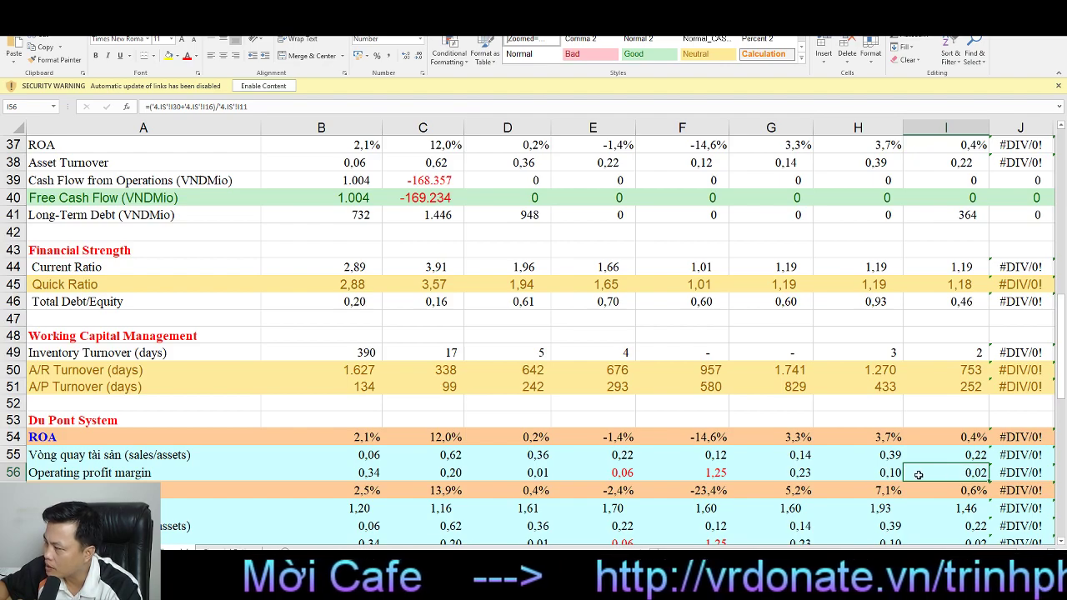
pyautogui.click(891, 472)
pyautogui.click(798, 475)
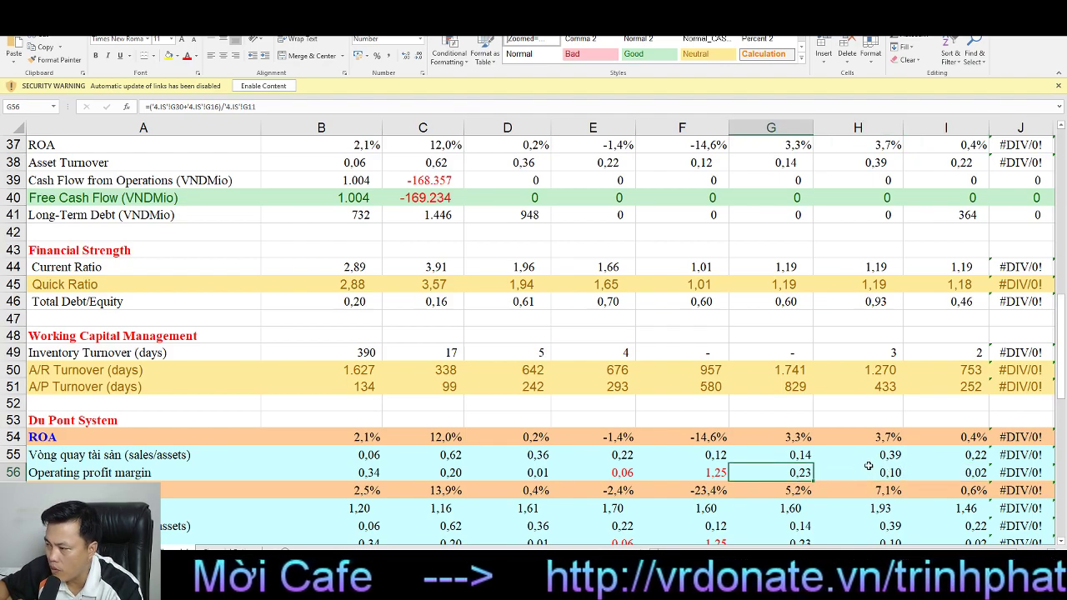
# Step: Compare the financial leverage (Đòn bẩy tài chính) under Du Pont ROE for 2015 and 2016
pyautogui.scroll(-4, 869, 465)
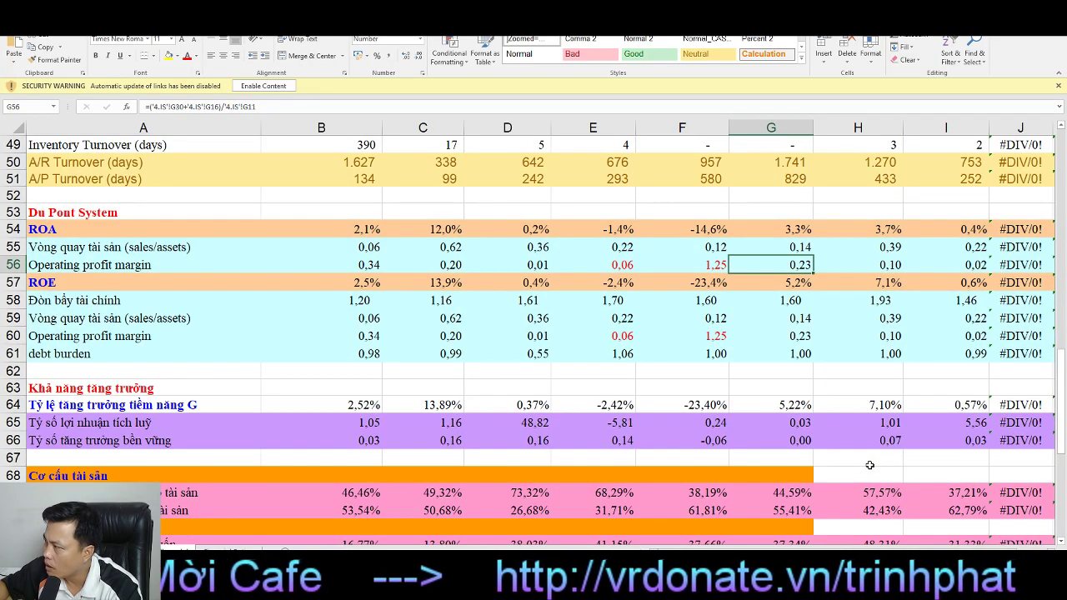
pyautogui.click(940, 300)
pyautogui.click(880, 301)
pyautogui.click(954, 301)
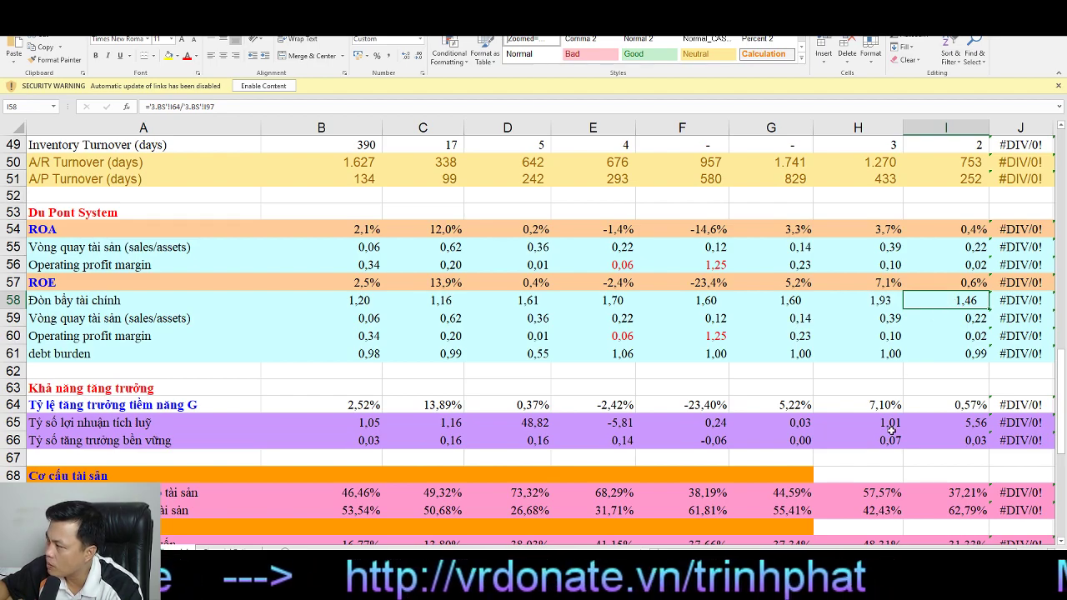
# Step: Examine tnt's 2016 asset and capital structure, comparing the liabilities and equity shares of total capital with financial leverage
pyautogui.scroll(-2, 912, 480)
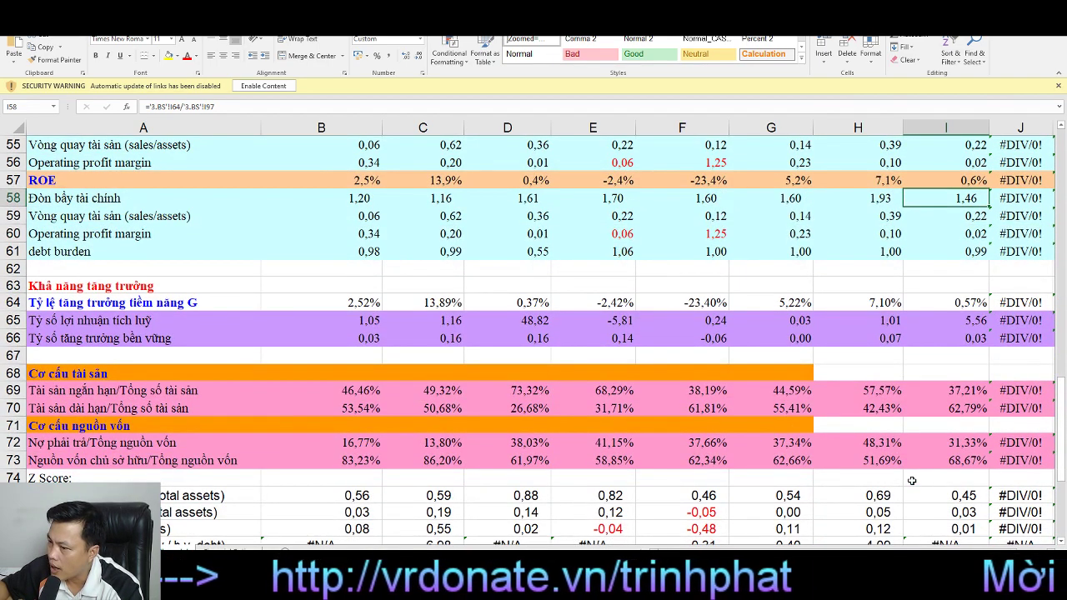
pyautogui.click(976, 387)
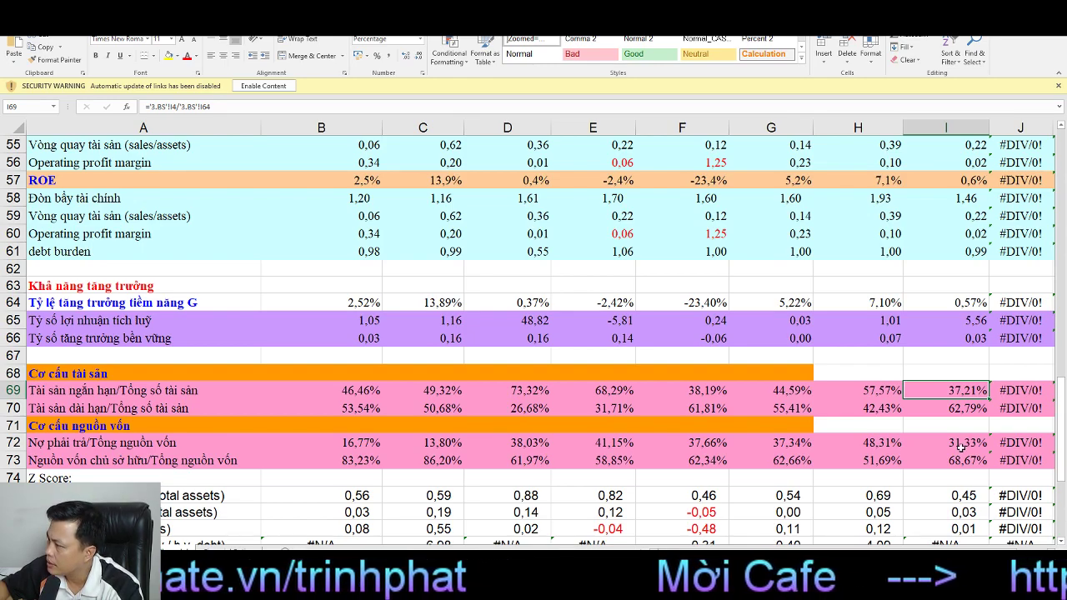
pyautogui.click(951, 447)
pyautogui.click(945, 463)
pyautogui.click(945, 448)
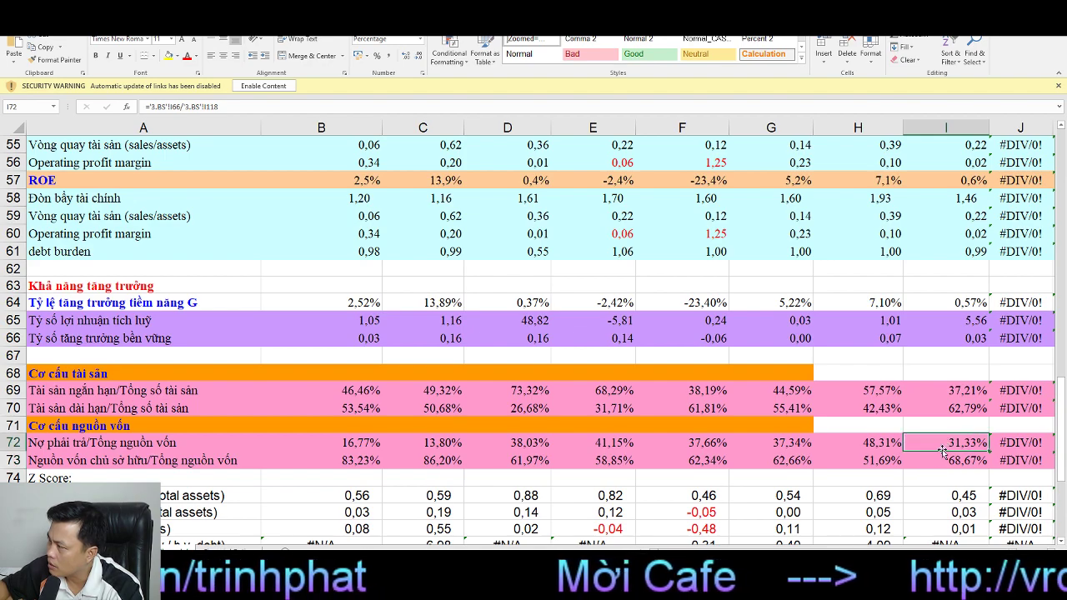
pyautogui.click(952, 203)
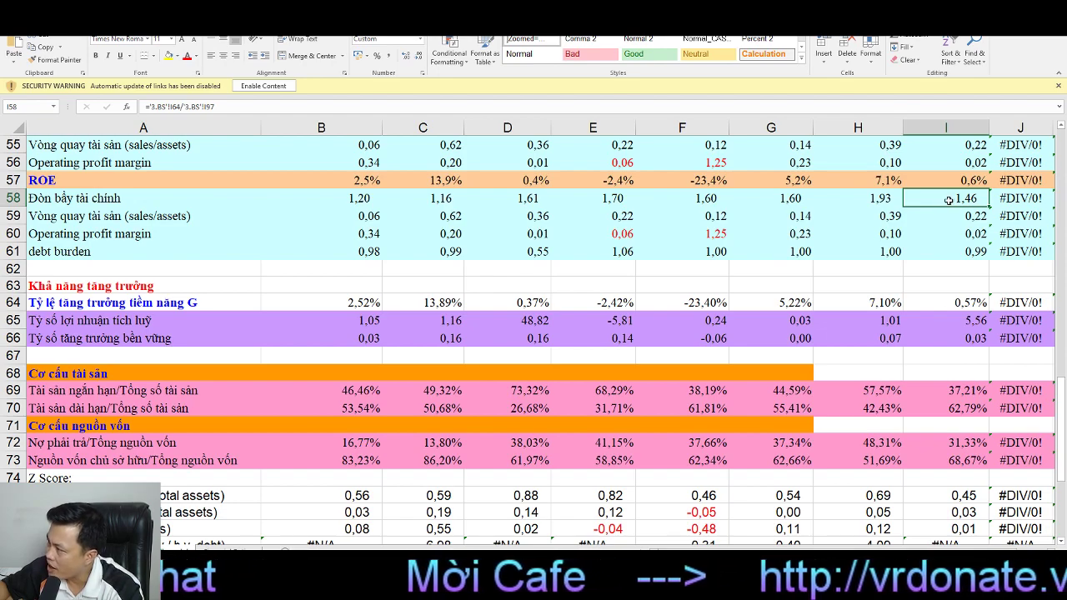
pyautogui.click(936, 447)
pyautogui.click(929, 466)
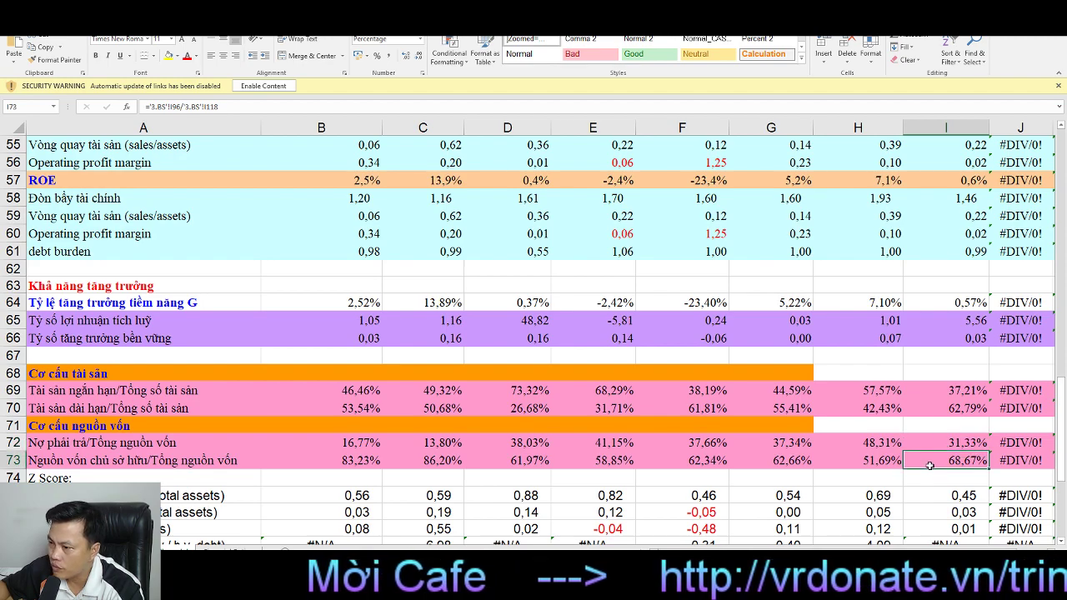
pyautogui.click(935, 448)
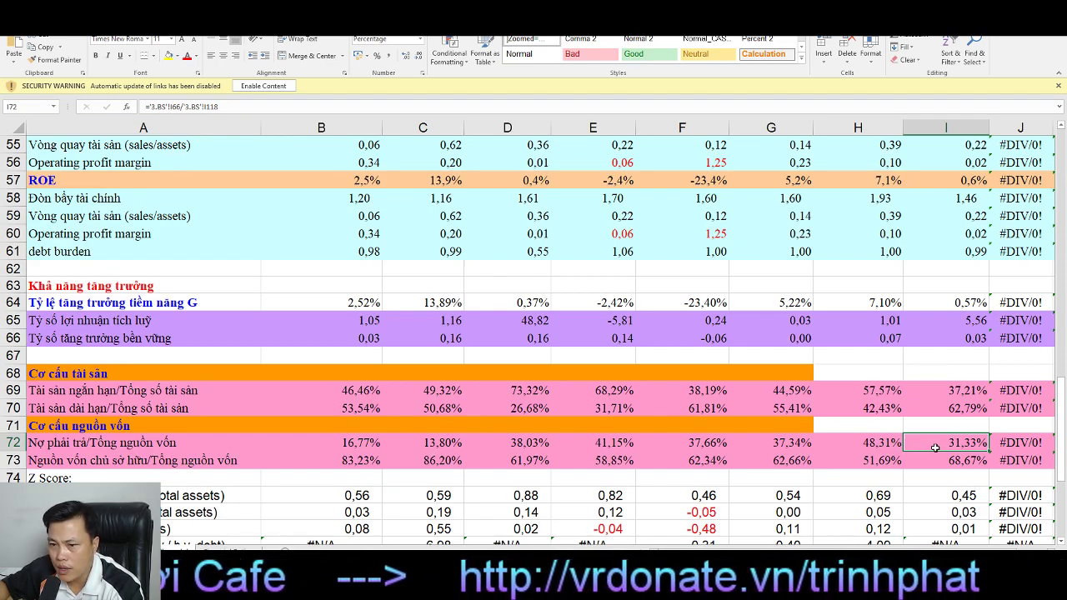
pyautogui.click(943, 462)
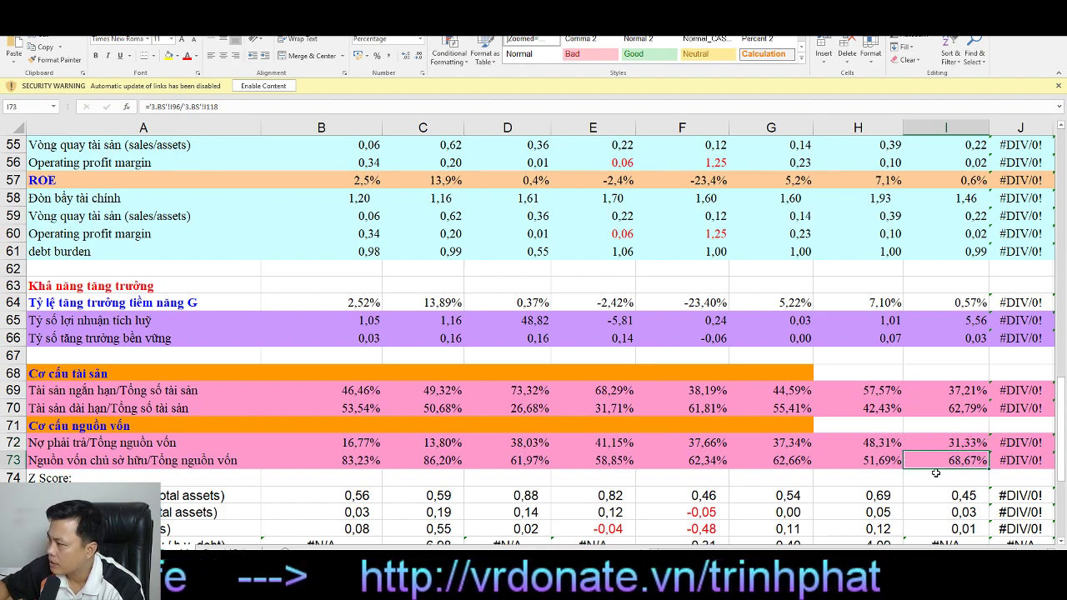
# Step: Check tnt's 2015 Z Score and look over the market expectation table (Kỳ Vọng thị trường)
pyautogui.scroll(-4, 934, 473)
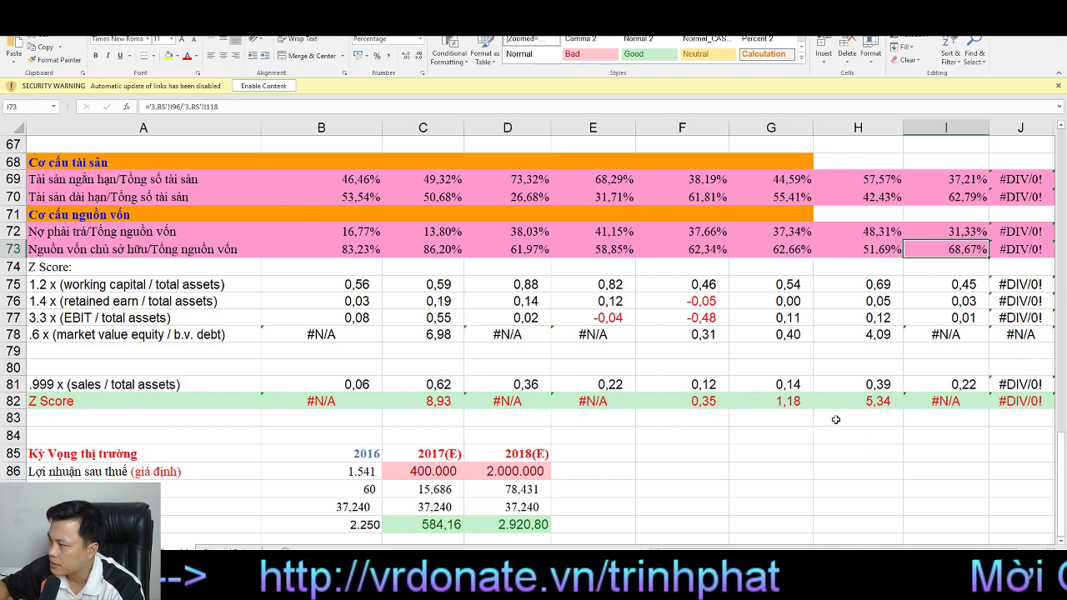
pyautogui.click(873, 398)
pyautogui.scroll(-4, 650, 430)
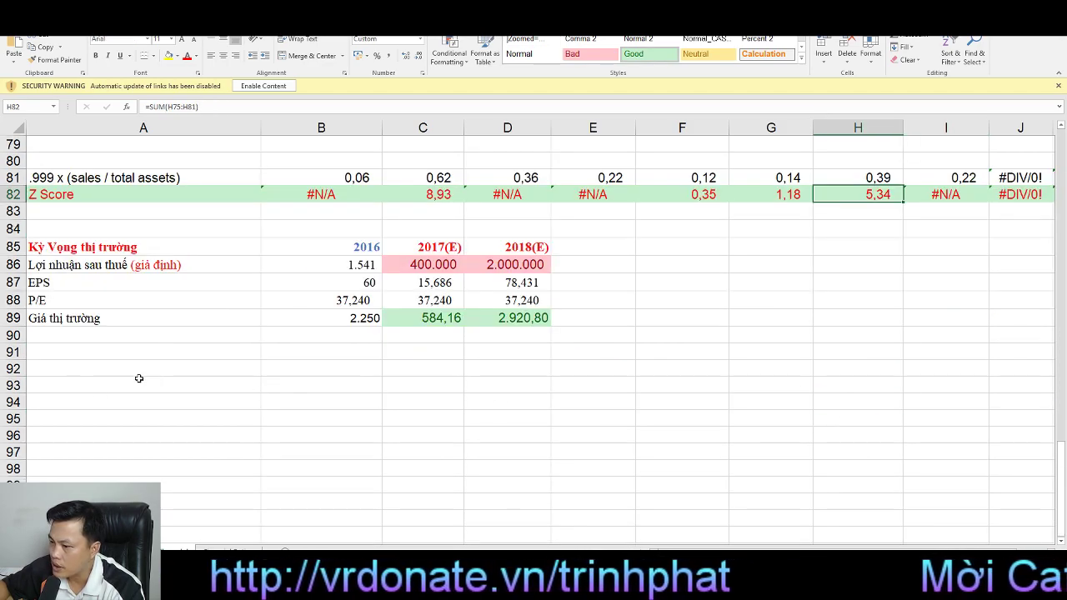
# Step: Open tnt's income statement and check the 2016 total revenue and parent shareholders' net profit
pyautogui.hotkey('ctrl', 'pageup')
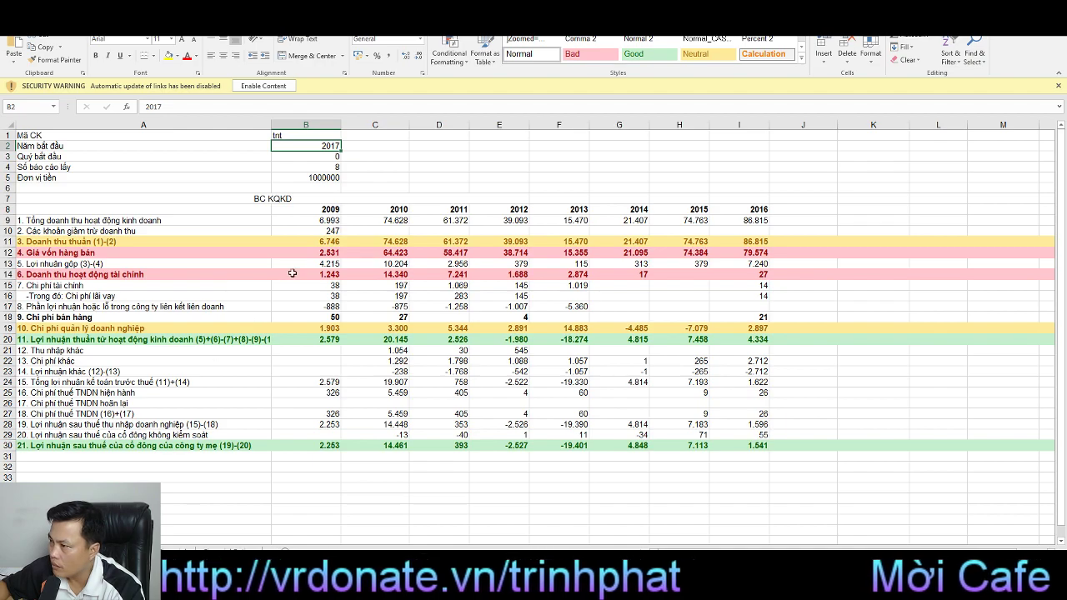
pyautogui.click(750, 219)
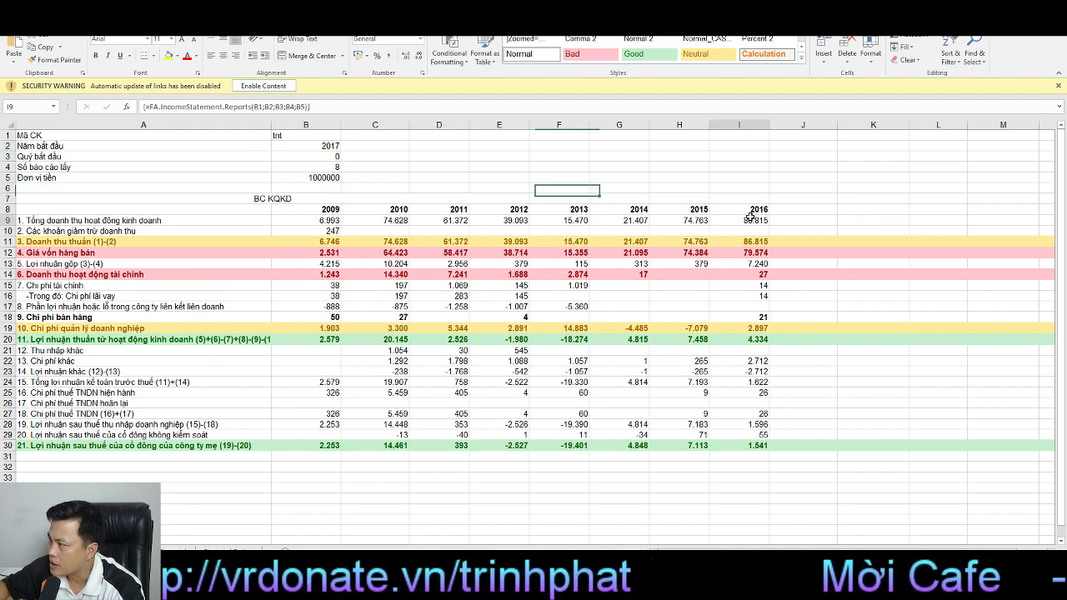
pyautogui.click(748, 446)
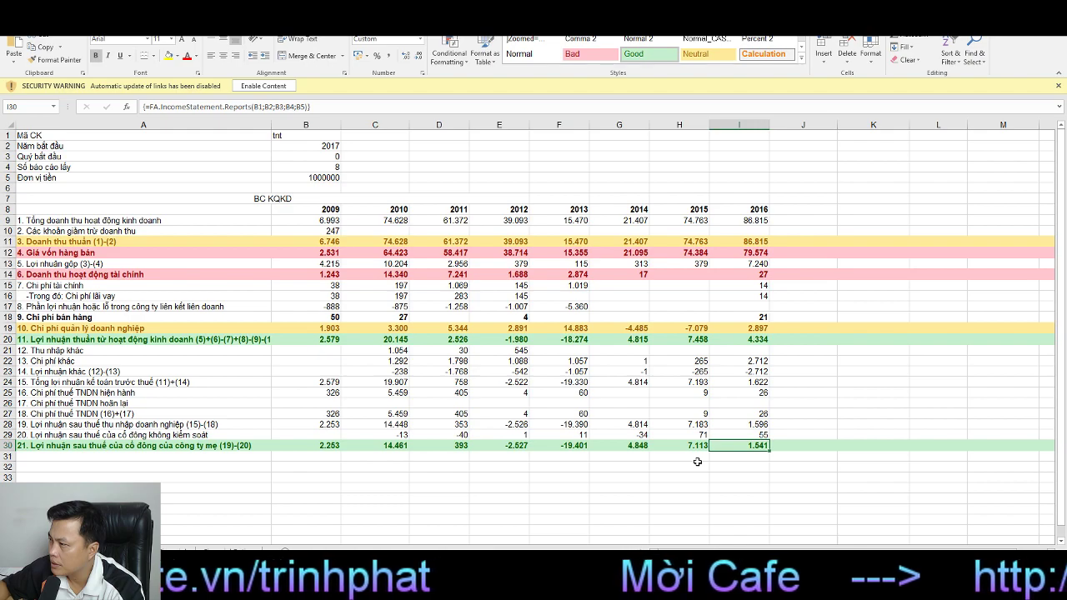
# Step: Compare the 2014 and 2015 management expenses (Chi phí quản lý doanh nghiệp) with the parent shareholders' net profit for 2015 and 2016
pyautogui.click(688, 328)
pyautogui.click(621, 327)
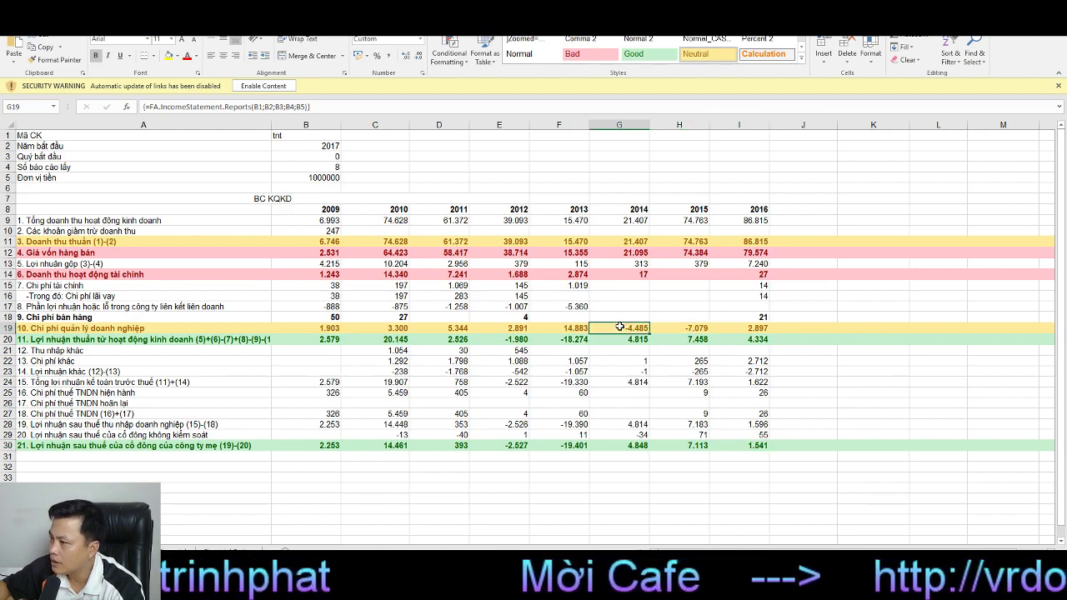
pyautogui.click(677, 327)
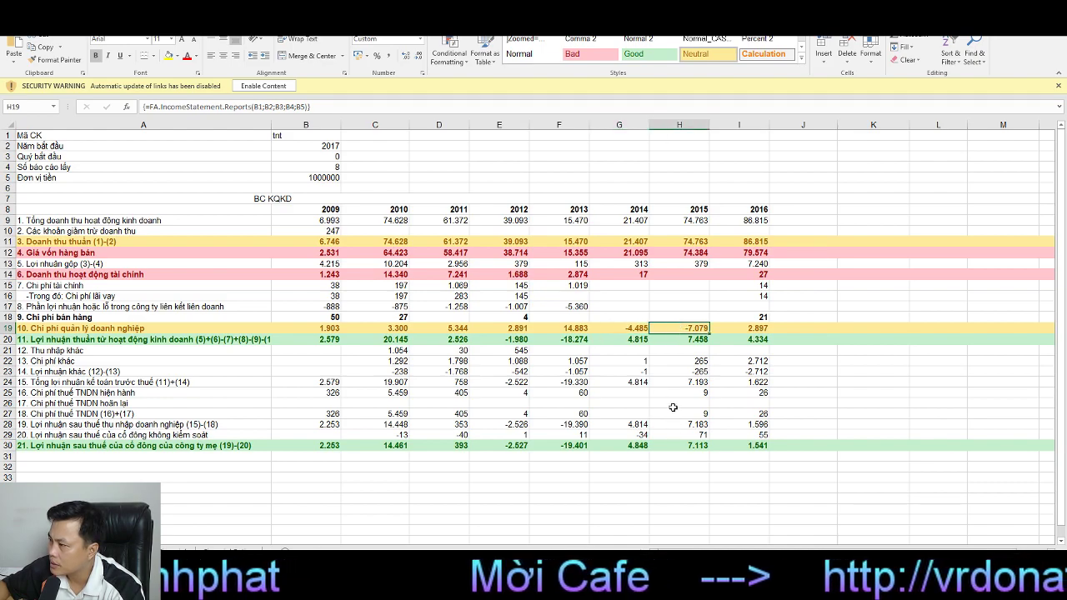
pyautogui.click(748, 445)
pyautogui.click(688, 448)
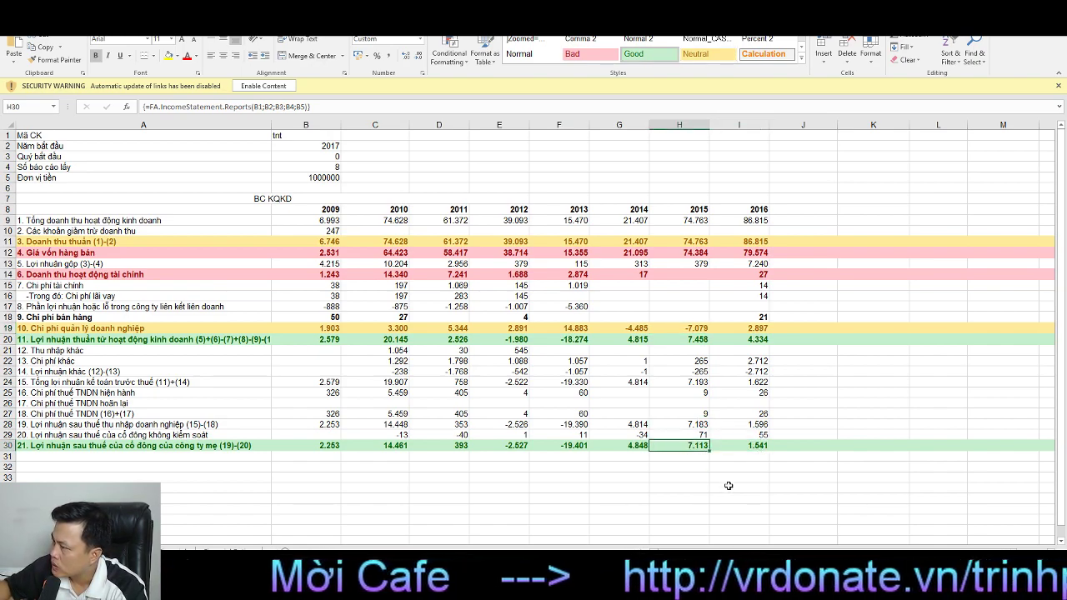
pyautogui.click(685, 327)
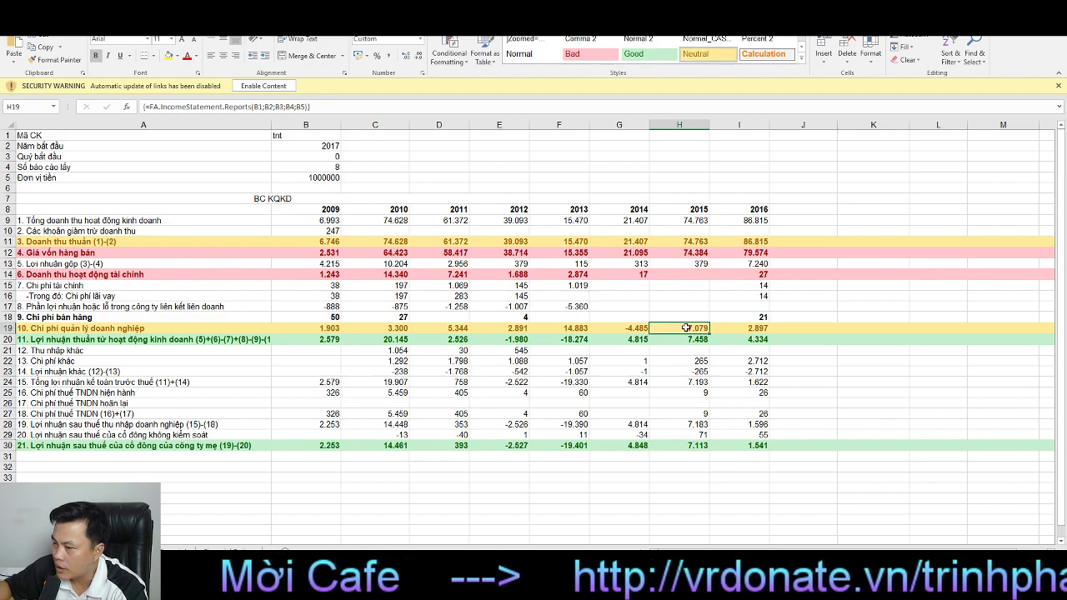
pyautogui.click(698, 455)
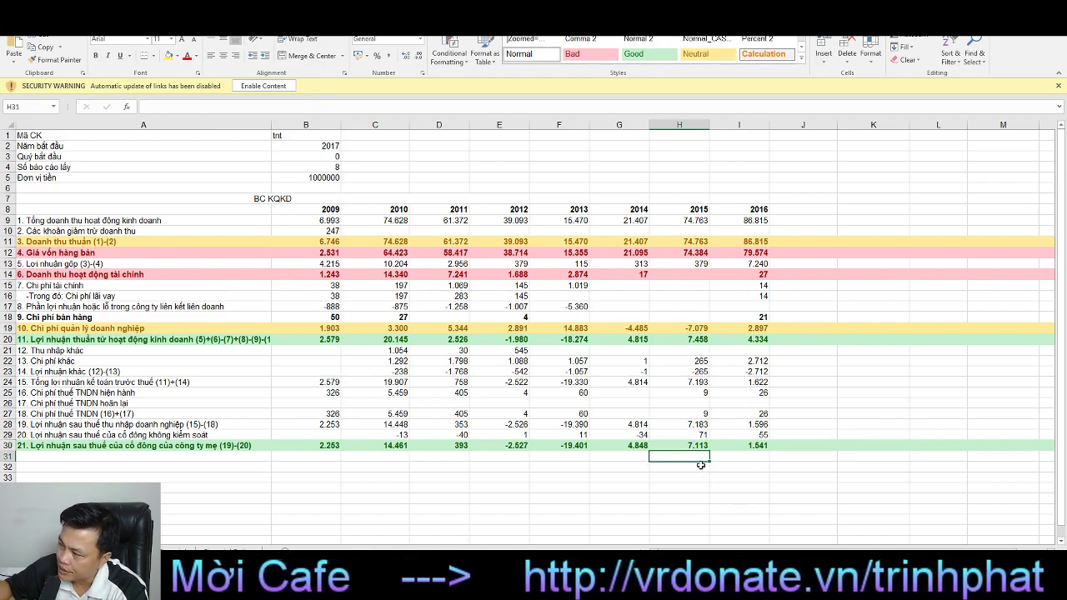
pyautogui.click(696, 446)
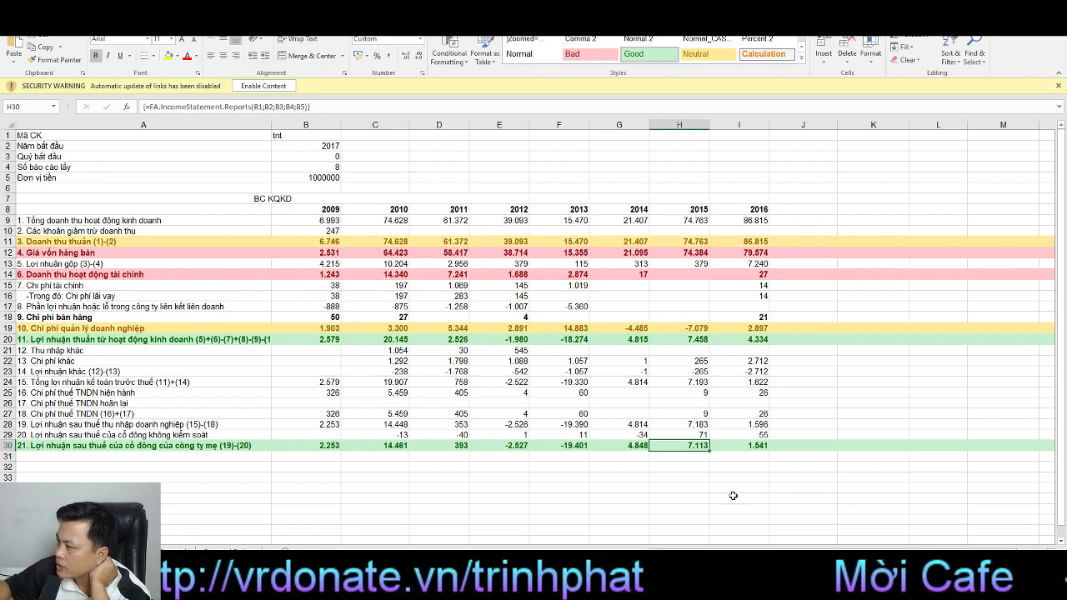
pyautogui.click(681, 328)
pyautogui.click(689, 449)
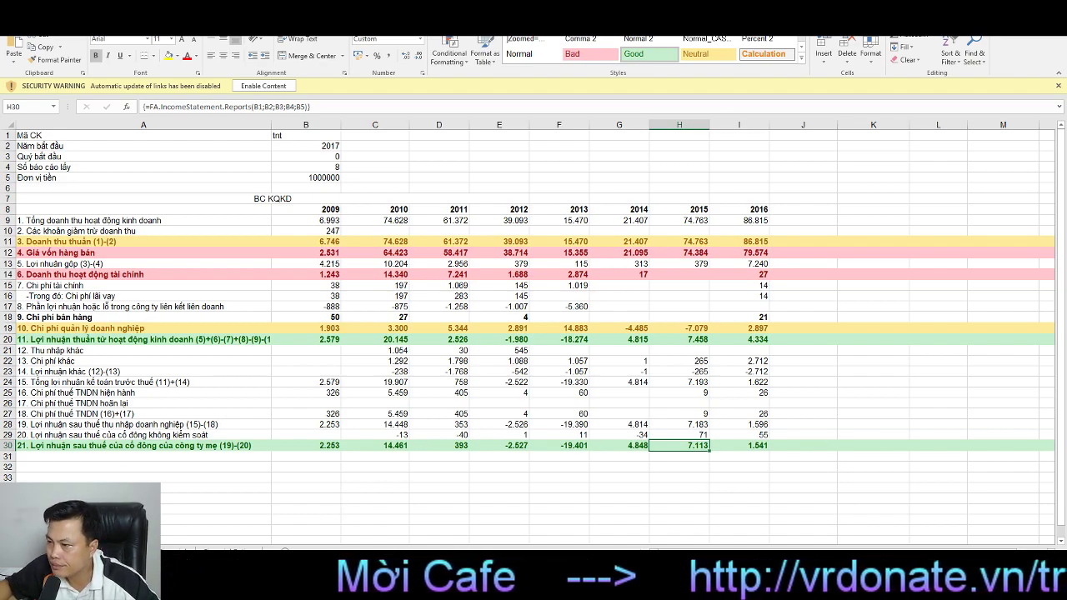
# Step: Return to tnt's balance sheet and check 2016 short-term receivables, customer receivables and total inventory, then review the long-term assets
pyautogui.hotkey('ctrl', 'pagedown')
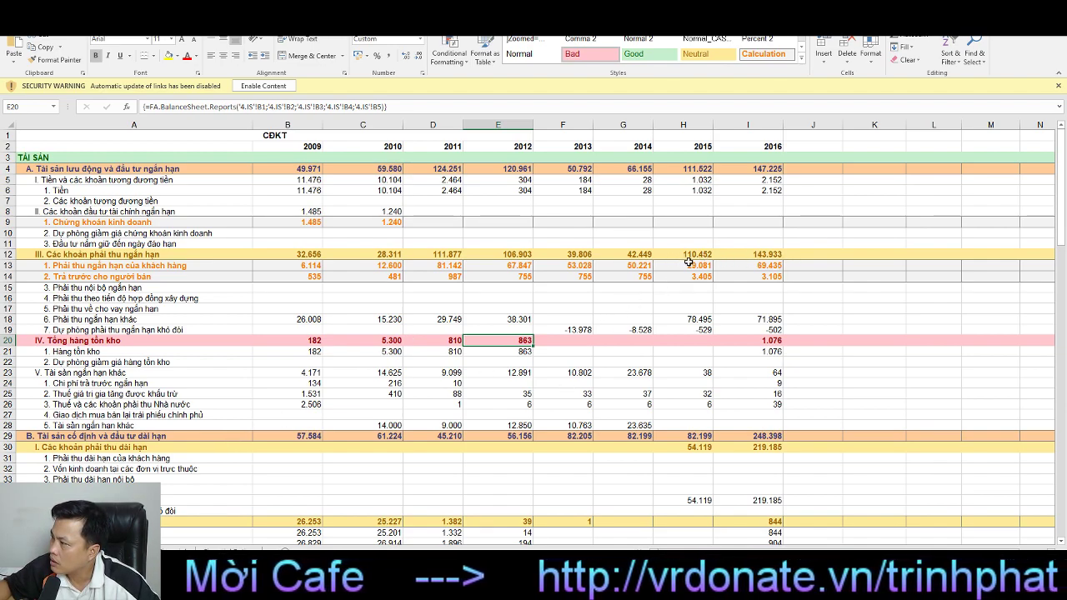
pyautogui.click(747, 253)
pyautogui.click(741, 266)
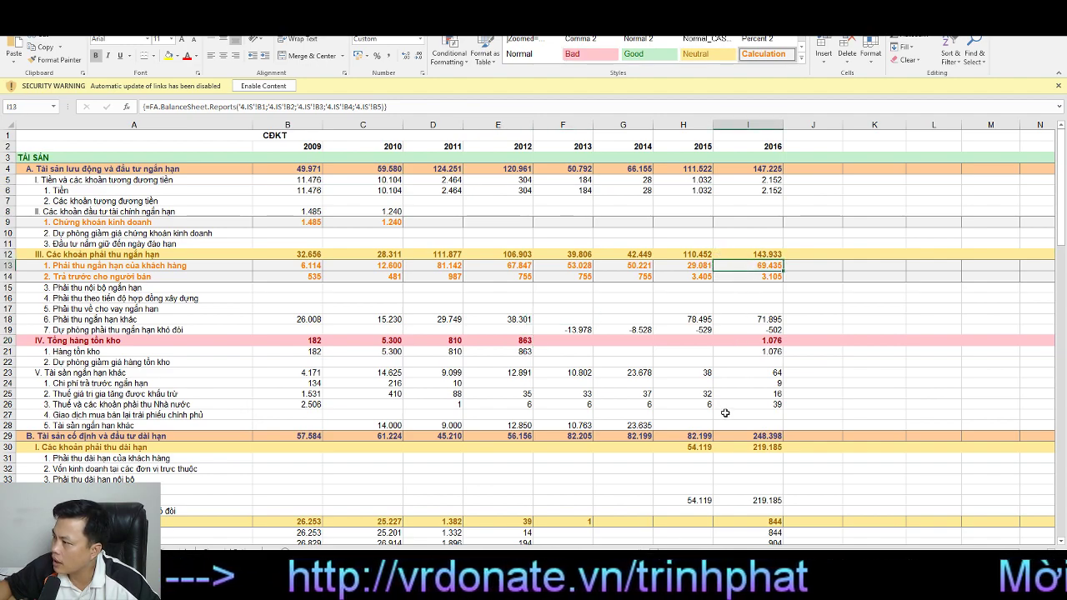
pyautogui.click(760, 341)
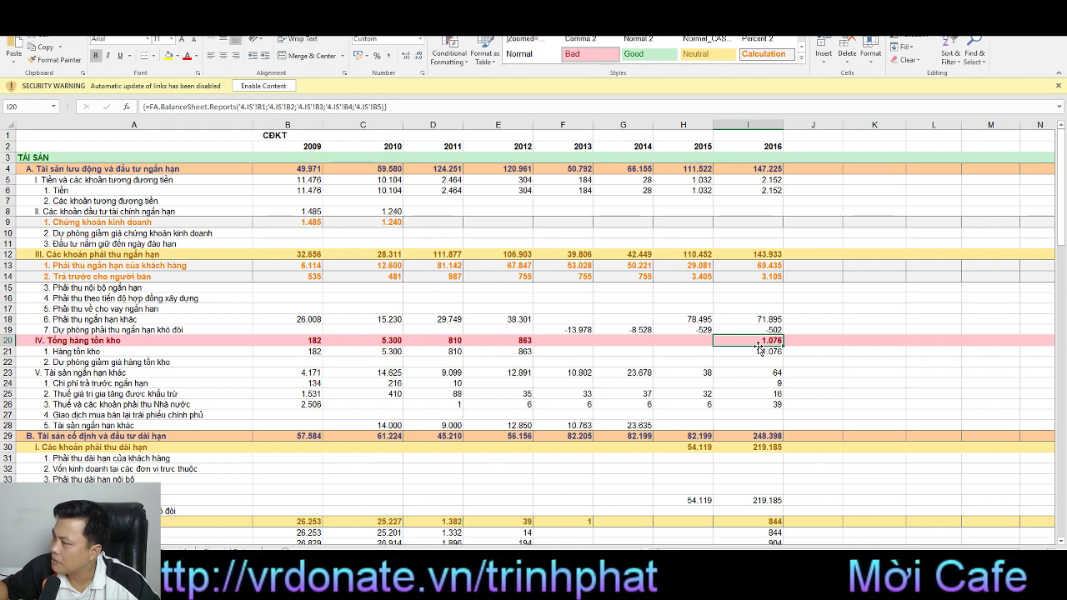
pyautogui.scroll(-6, 758, 348)
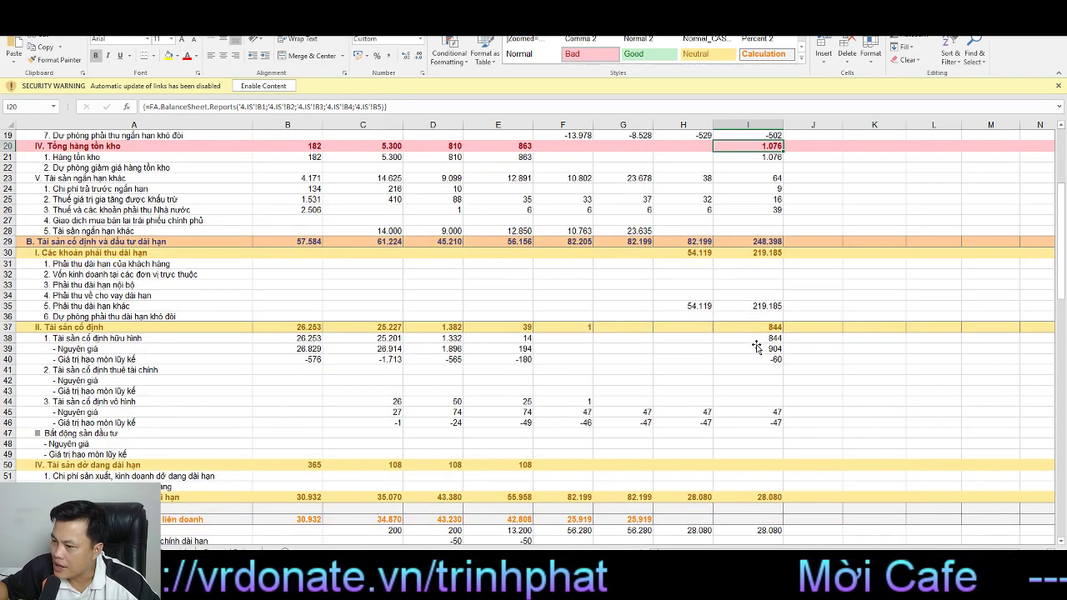
pyautogui.scroll(-4, 756, 347)
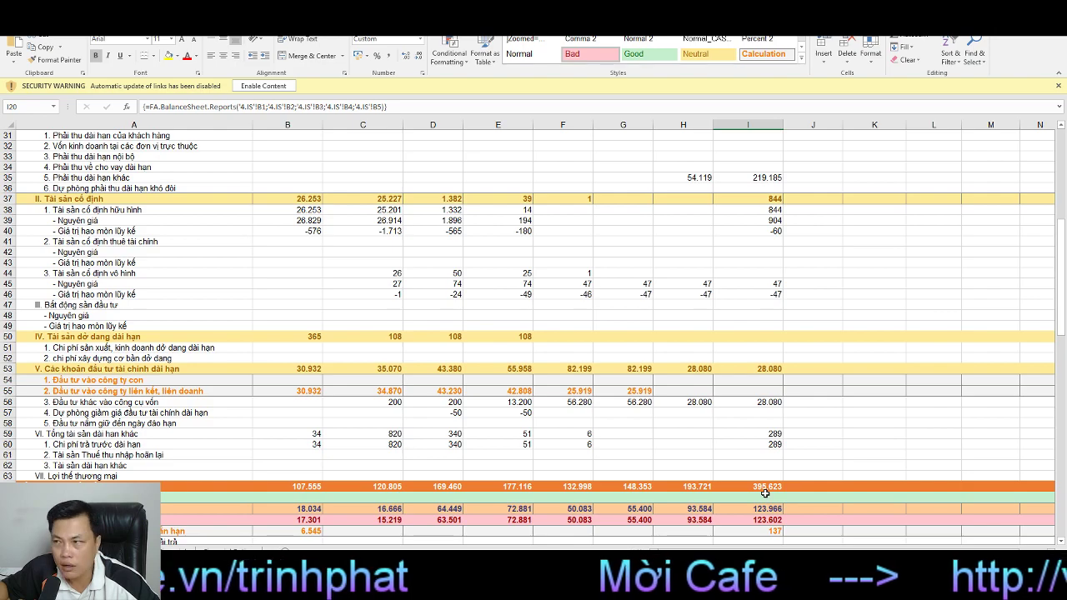
# Step: Return to the income statement sheet and set the stock code (Mã CK) to tng
pyautogui.scroll(10, 763, 405)
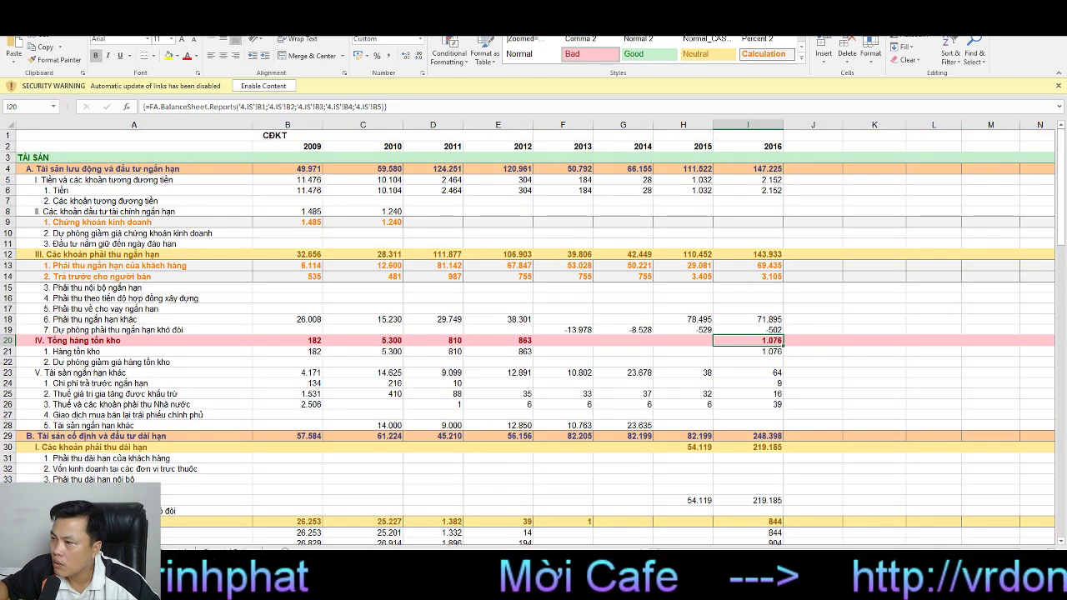
pyautogui.click(250, 551)
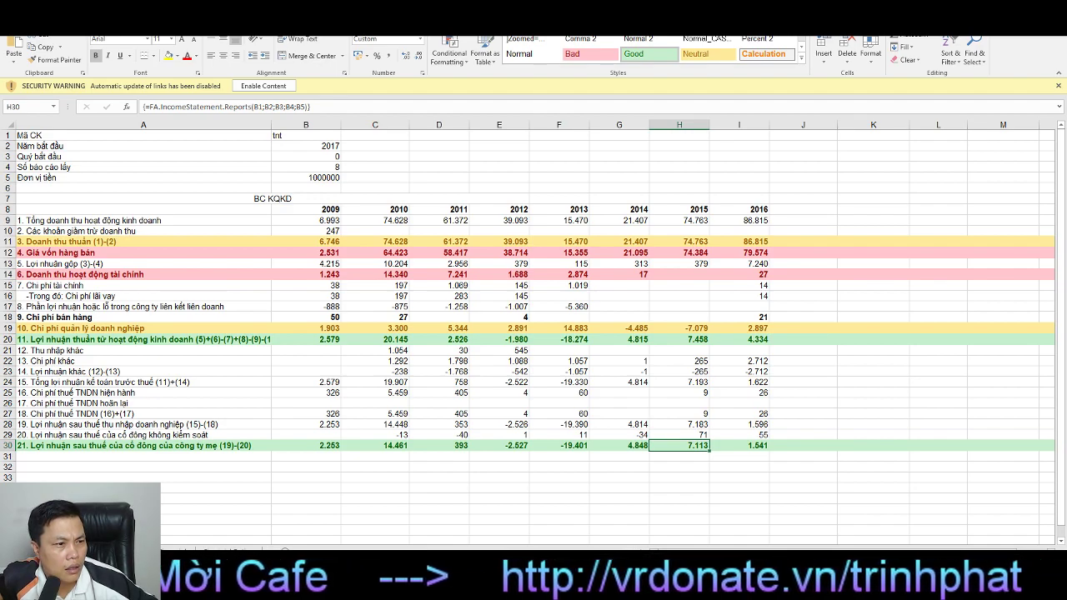
pyautogui.doubleClick(290, 136)
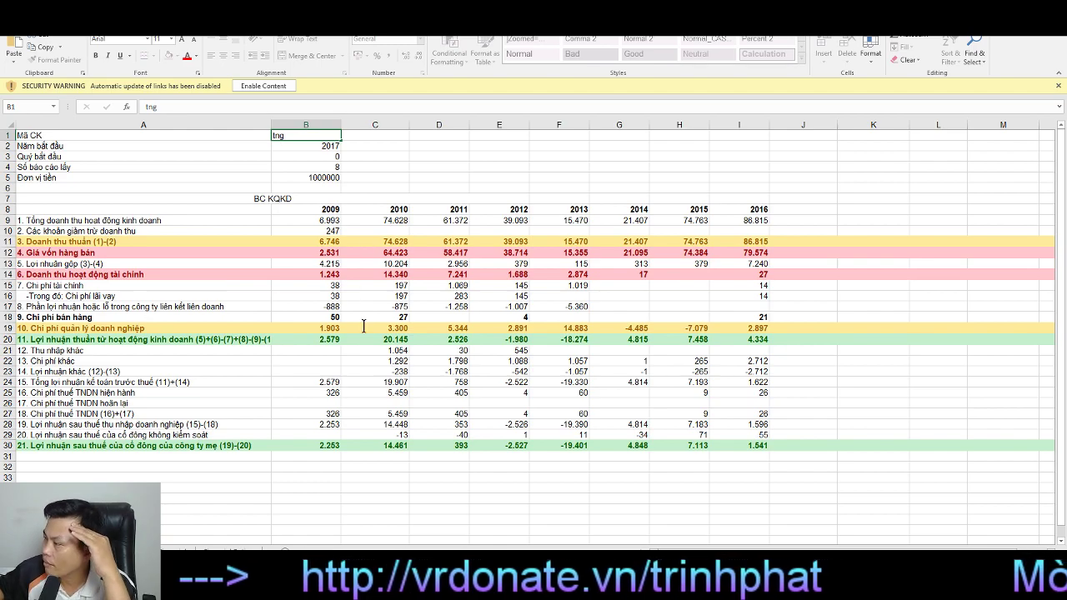
pyautogui.press('Return')
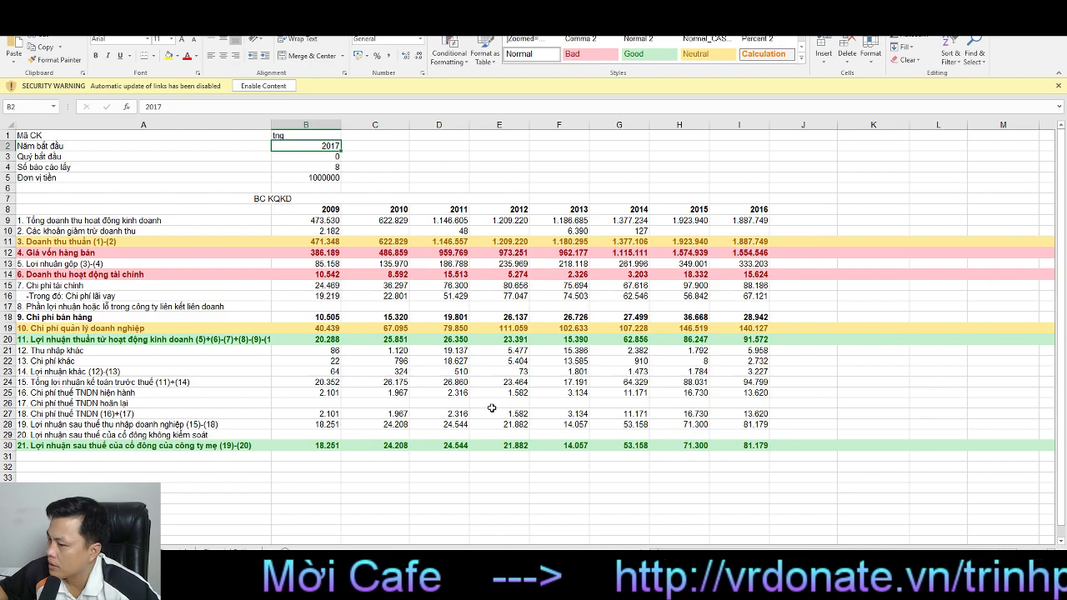
# Step: Open tng's balance sheet and check the 2016 total assets (TỔNG CỘNG TÀI SẢN)
pyautogui.hotkey('ctrl', 'pagedown')
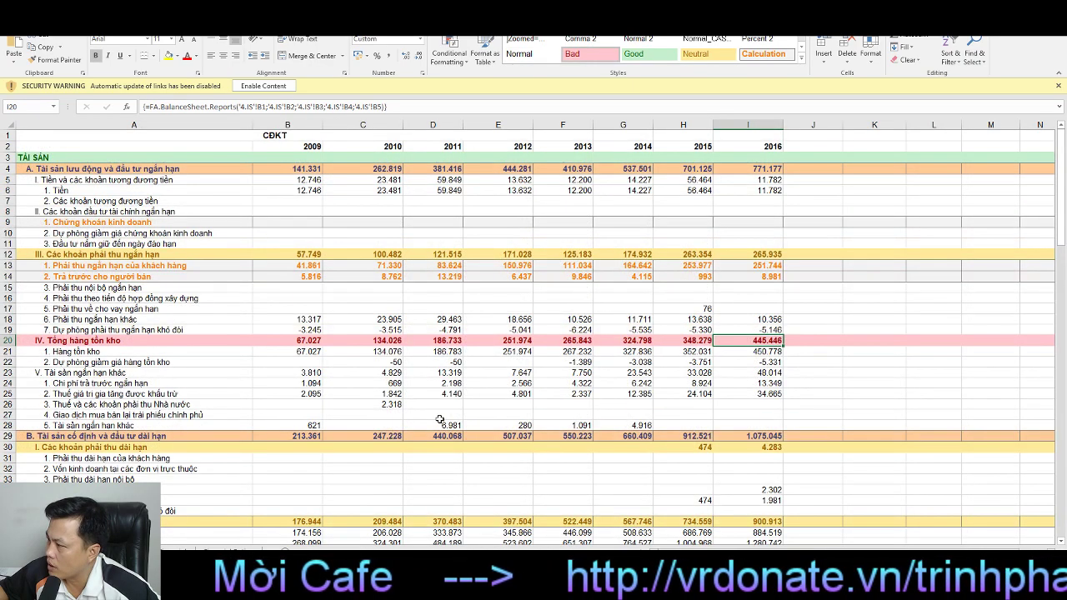
pyautogui.scroll(-6, 439, 418)
pyautogui.scroll(-6, 439, 419)
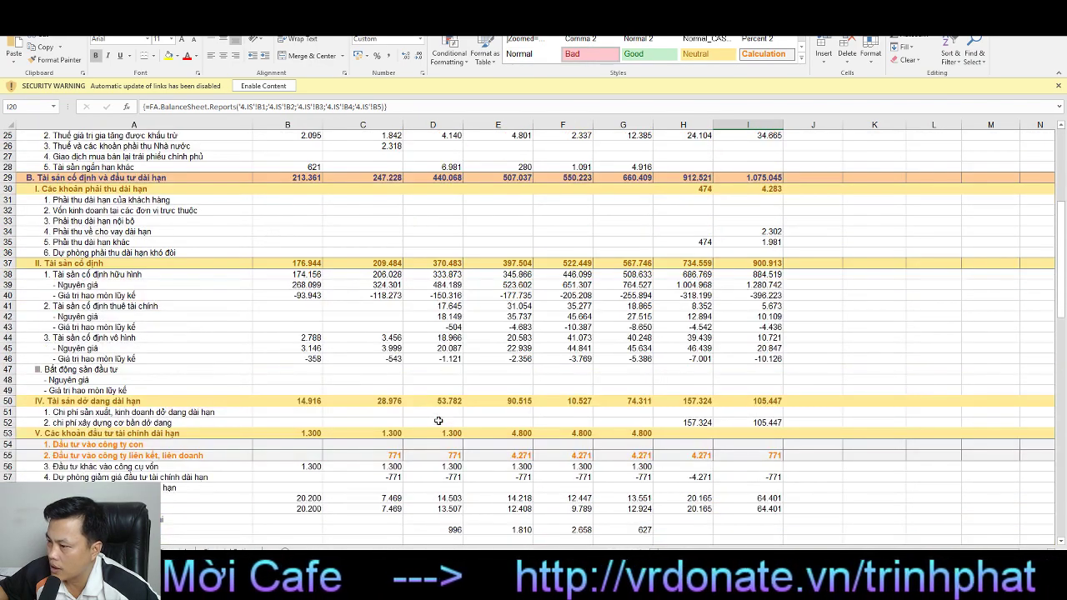
pyautogui.scroll(-2, 439, 418)
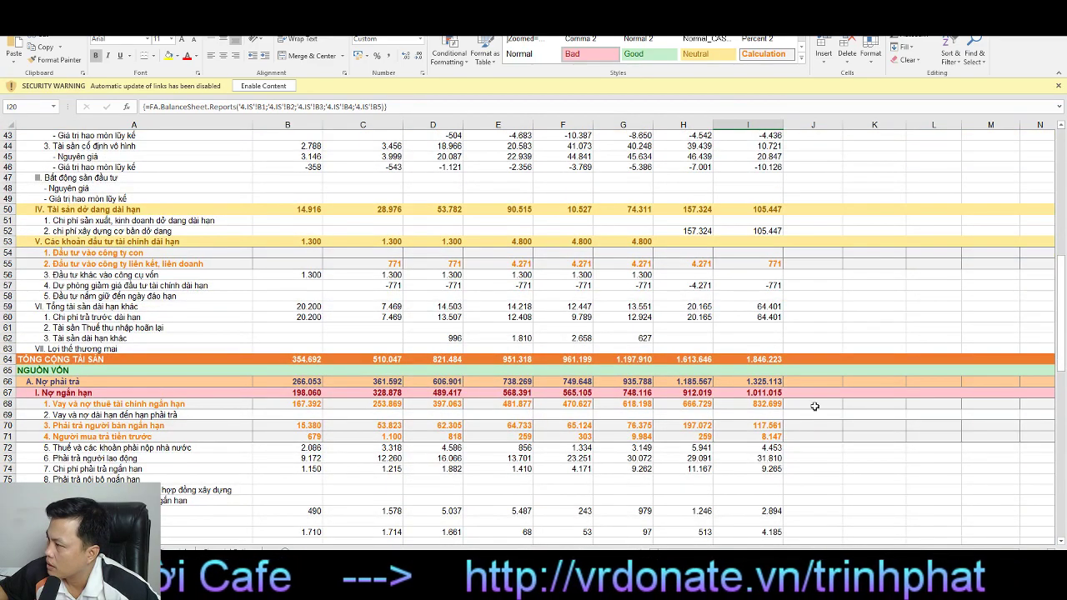
pyautogui.click(744, 364)
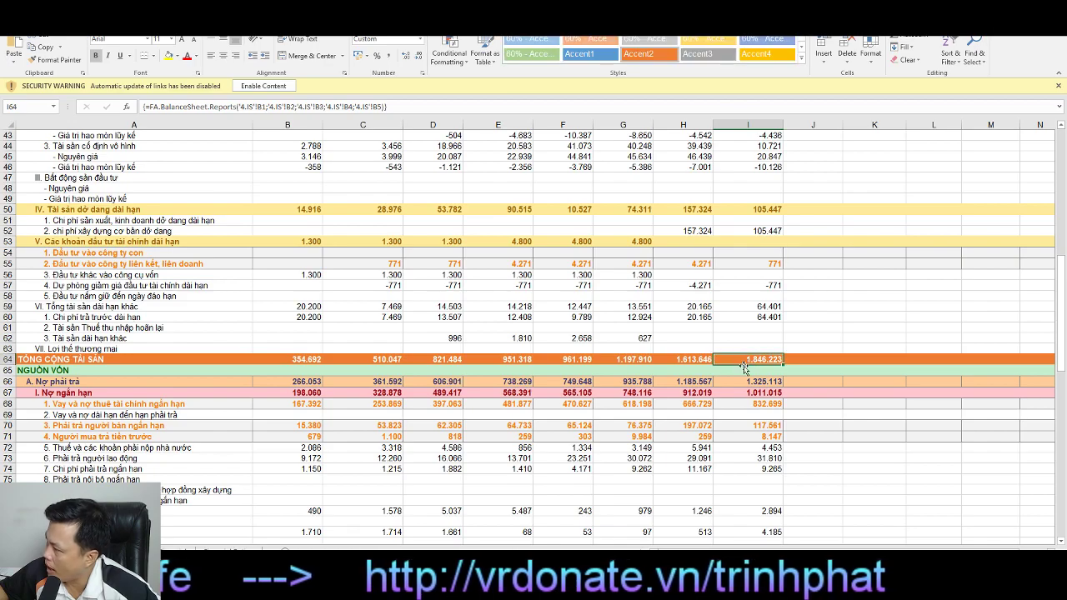
# Step: Check tng's 2016 inventory and its price-decline provision, then other short-term assets, prepaid expenses and deductible VAT
pyautogui.scroll(14, 688, 463)
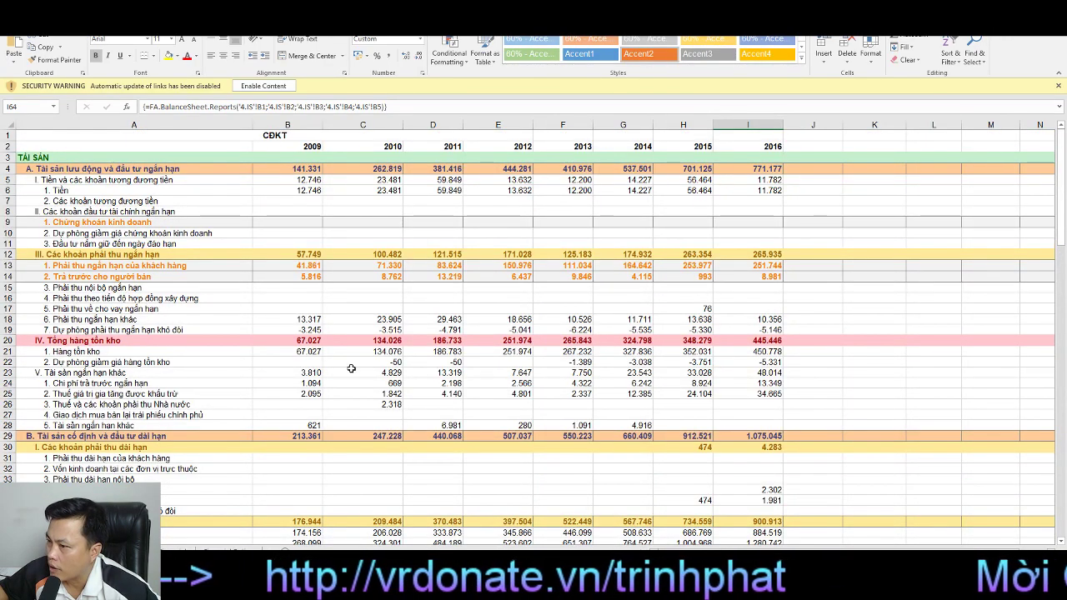
pyautogui.click(775, 342)
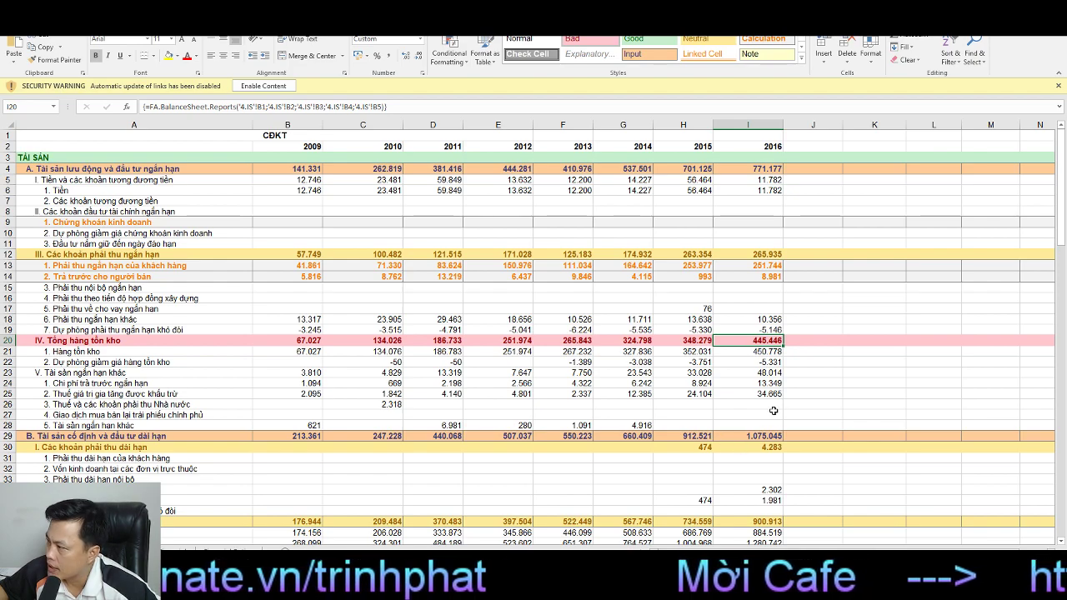
pyautogui.click(751, 363)
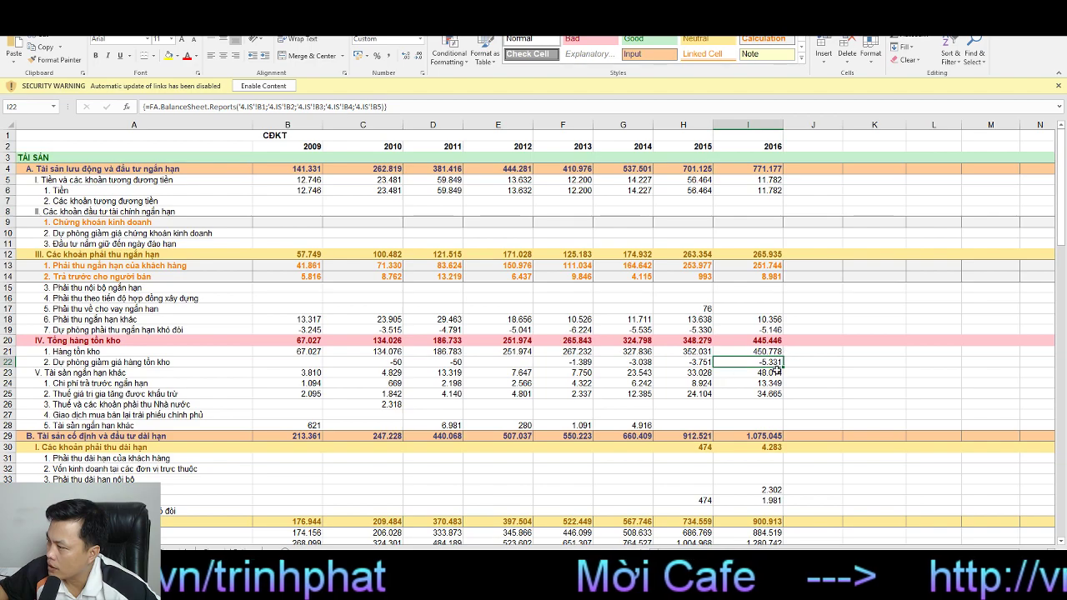
pyautogui.click(757, 354)
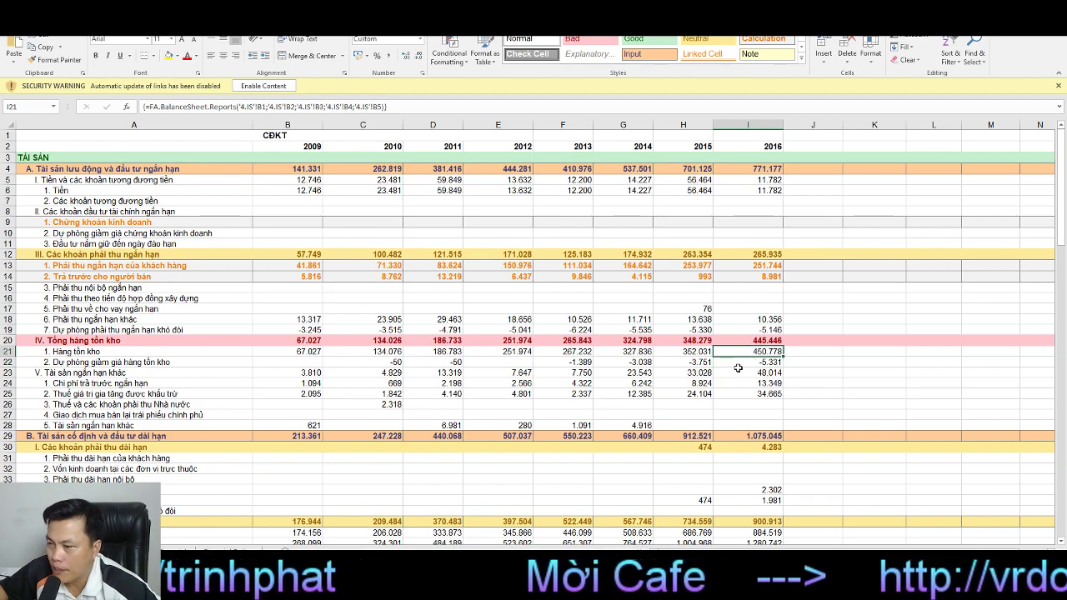
pyautogui.click(740, 365)
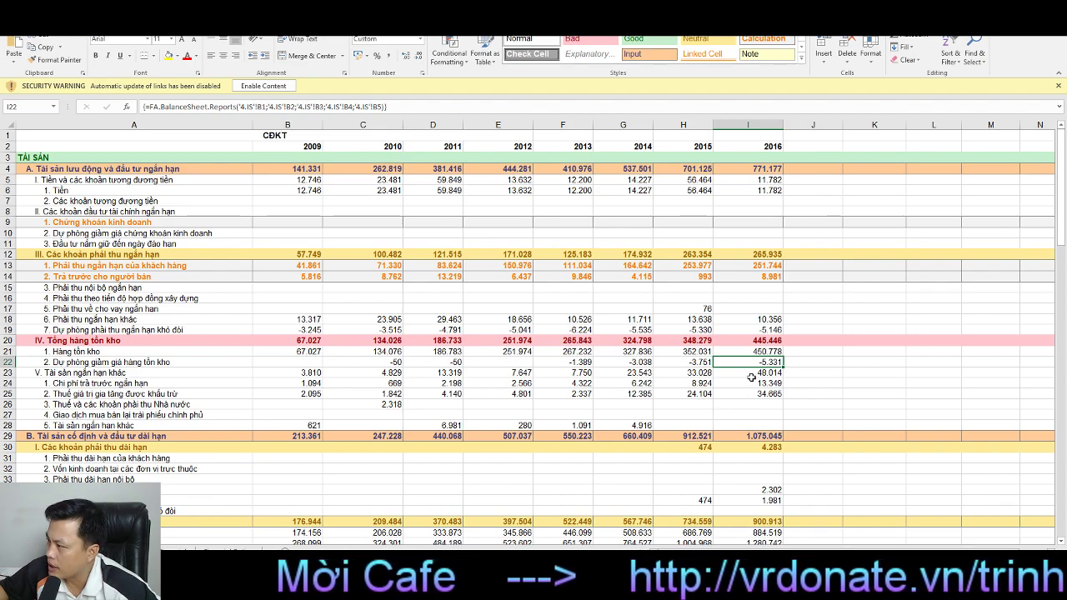
pyautogui.click(751, 373)
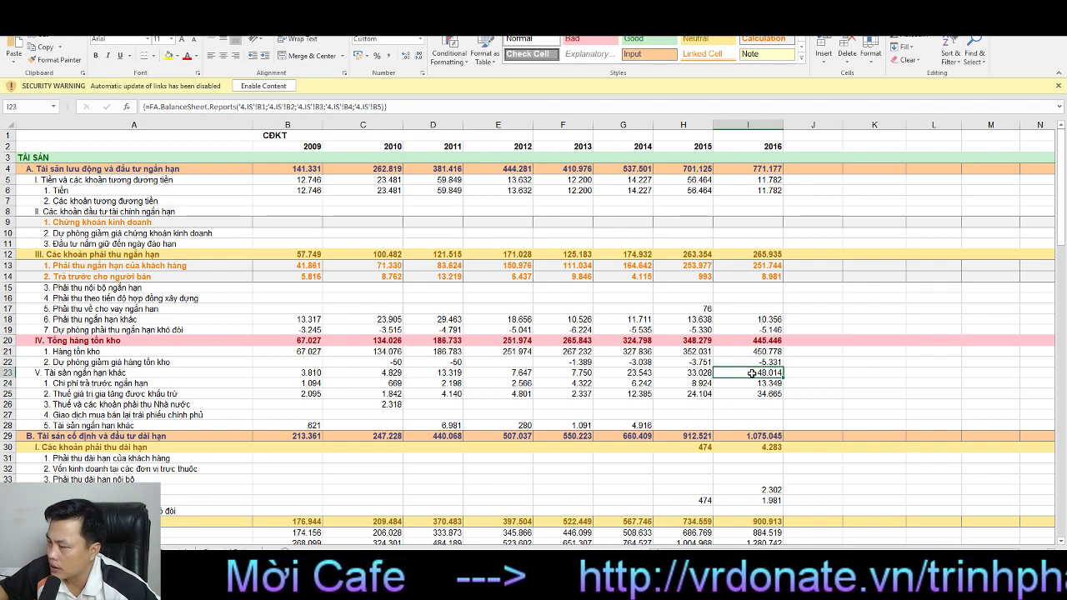
pyautogui.click(766, 384)
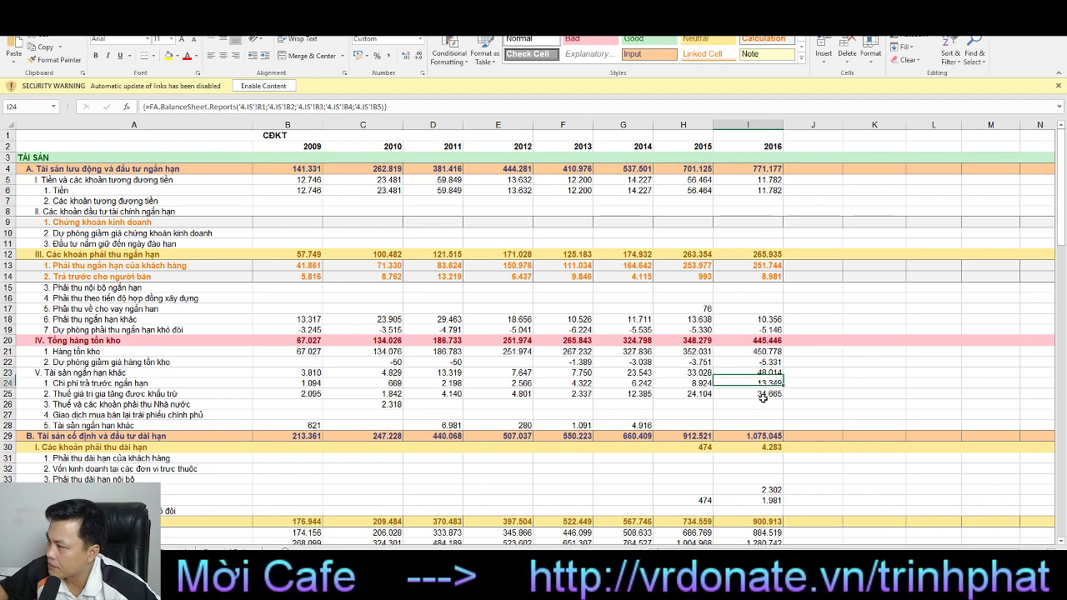
pyautogui.click(755, 395)
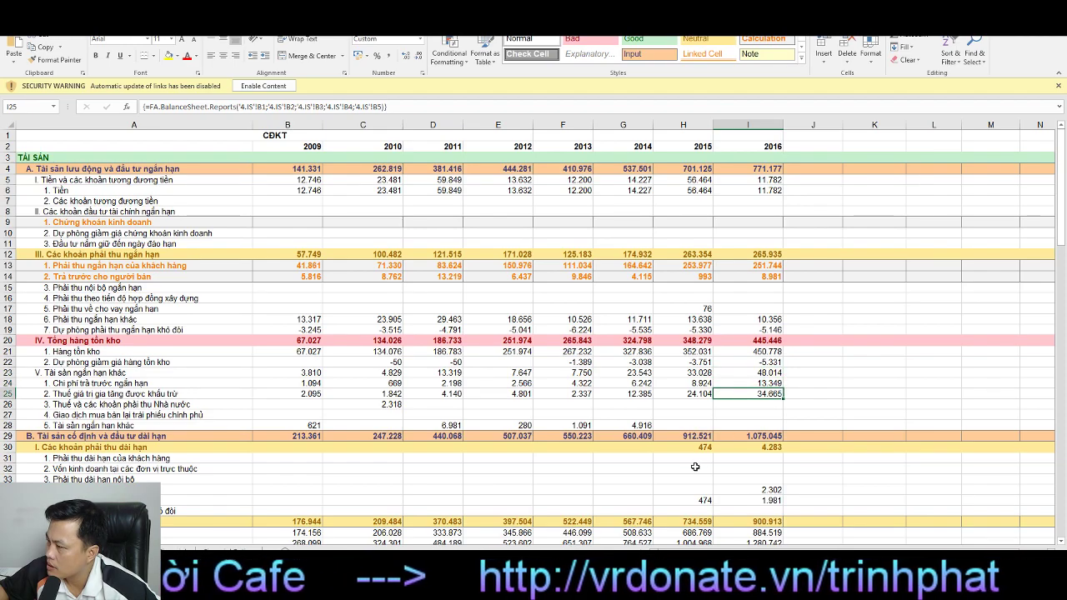
# Step: Check tng's 2016 fixed assets and long-term investments total and look through the long-term asset items
pyautogui.click(737, 436)
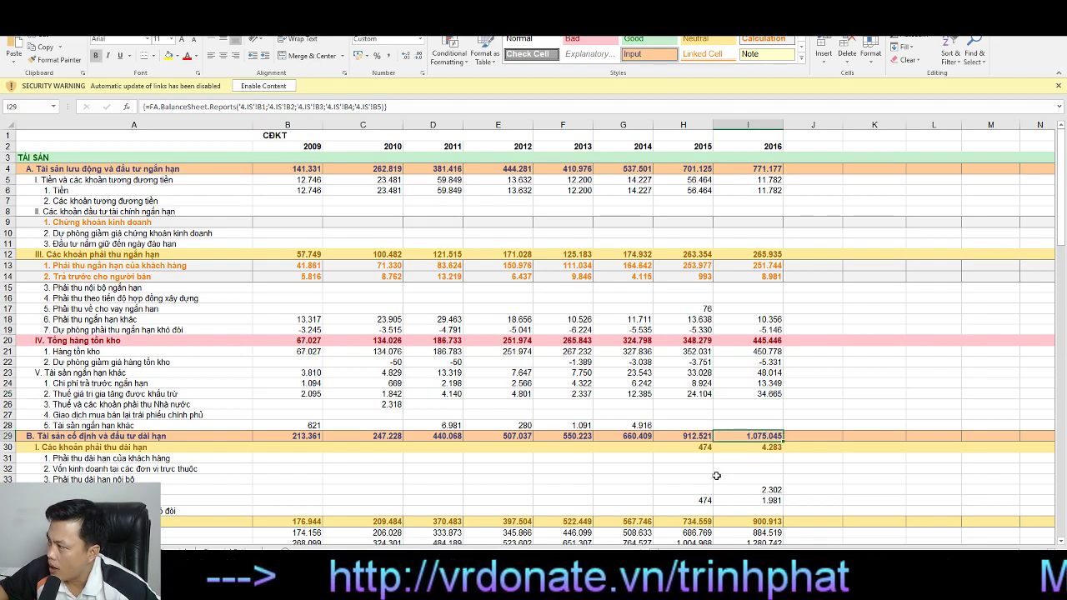
pyautogui.scroll(-8, 713, 478)
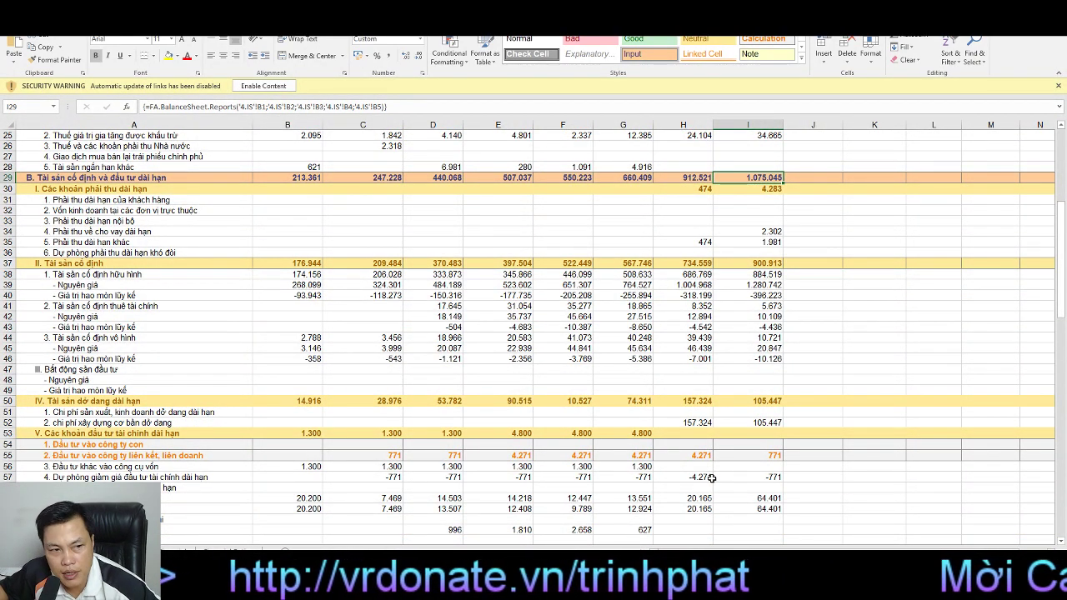
pyautogui.scroll(8, 712, 477)
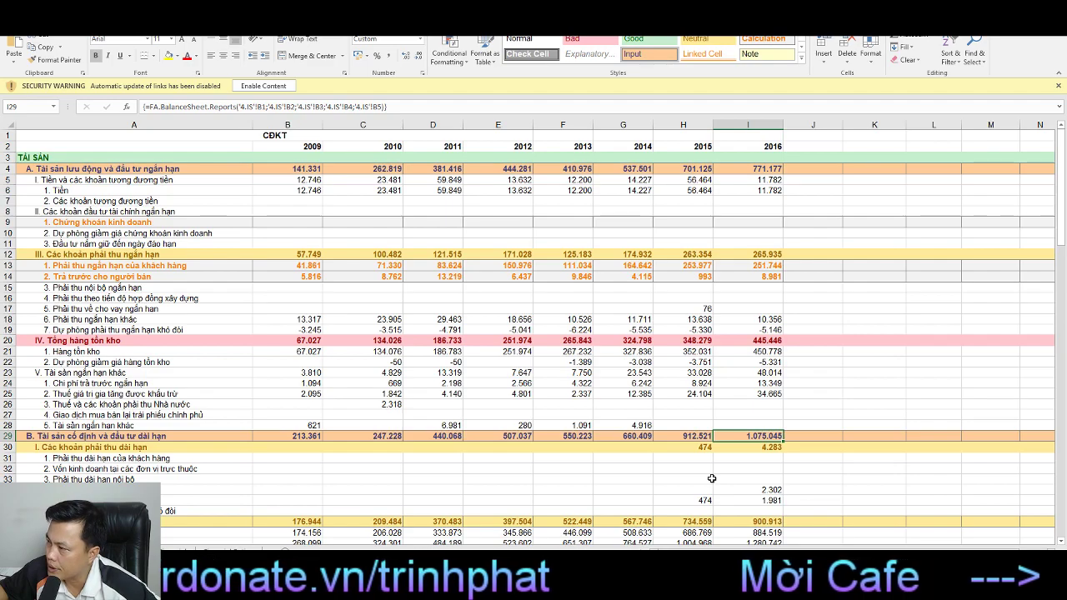
# Step: Review tng's 2016 short-term borrowings, total liabilities (Nợ phải trả) and short-term liabilities (Nợ ngắn hạn)
pyautogui.scroll(-6, 710, 479)
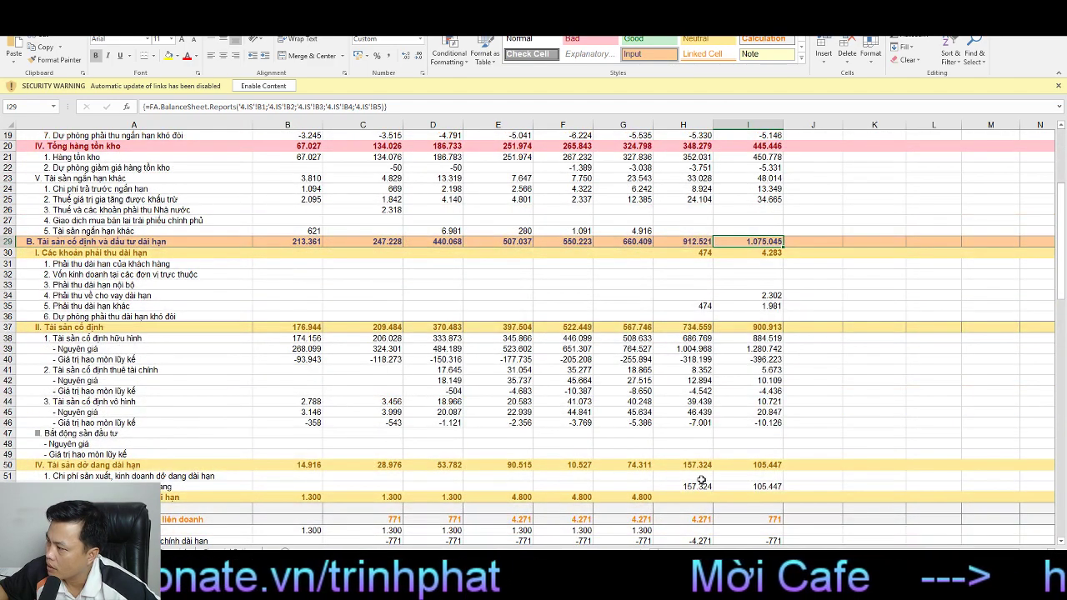
pyautogui.scroll(-8, 696, 481)
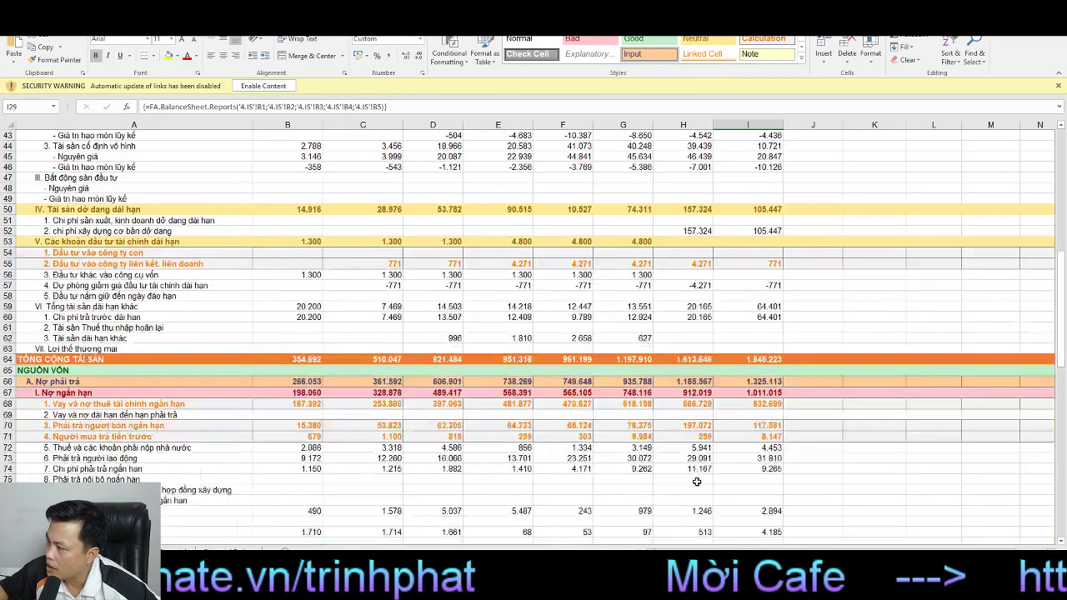
pyautogui.click(755, 406)
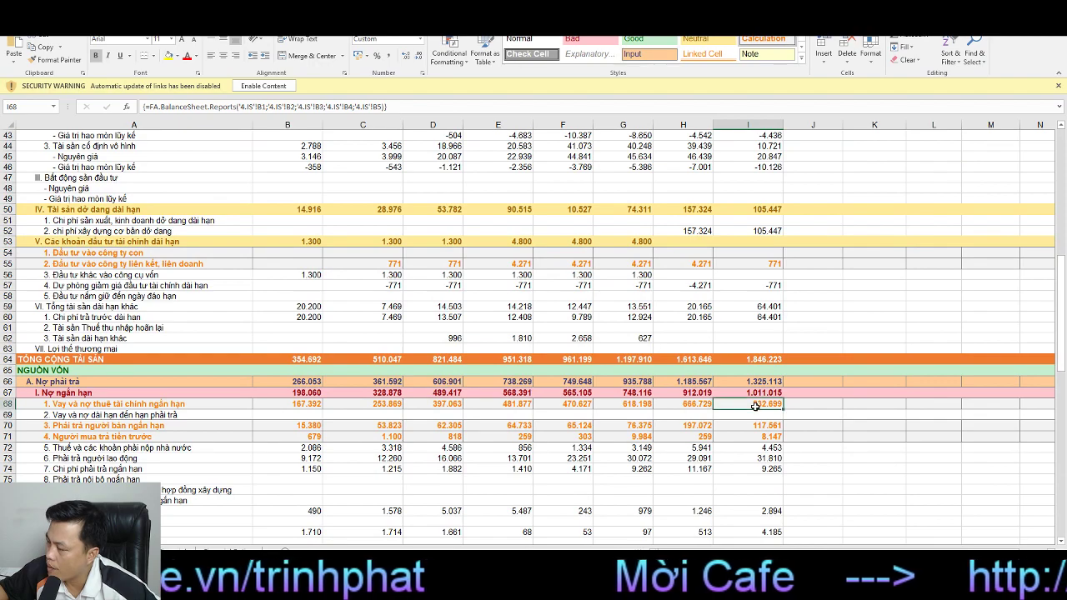
pyautogui.scroll(-10, 725, 472)
pyautogui.scroll(6, 725, 472)
pyautogui.scroll(2, 725, 472)
pyautogui.click(765, 317)
pyautogui.click(755, 328)
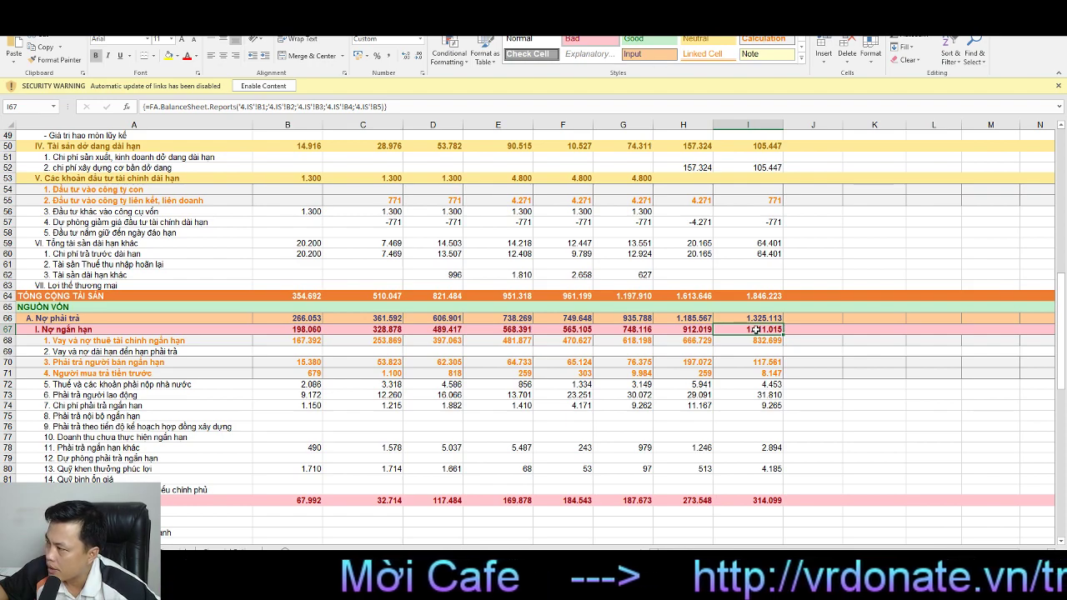
# Step: Compare tng's 2016 total assets, short-term borrowings and long-term liabilities (Nợ dài hạn)
pyautogui.click(755, 296)
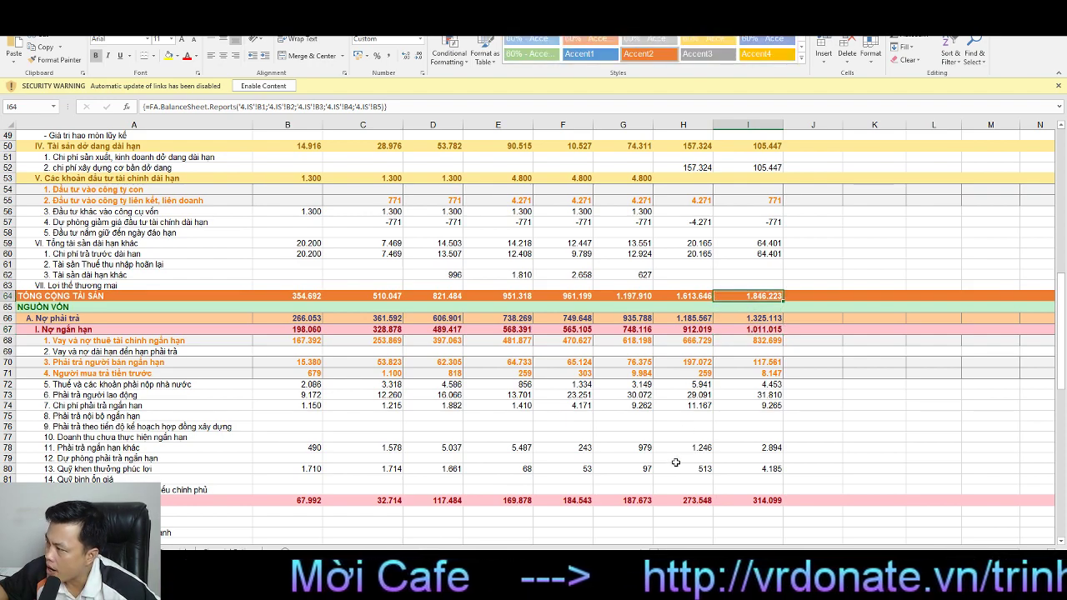
pyautogui.click(750, 344)
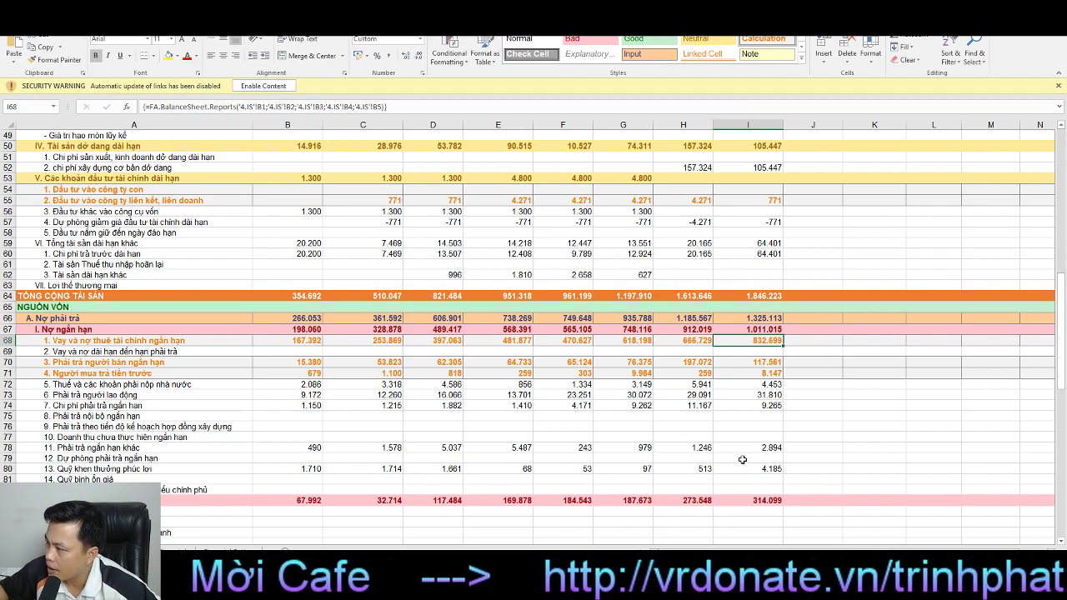
pyautogui.click(757, 500)
pyautogui.click(766, 342)
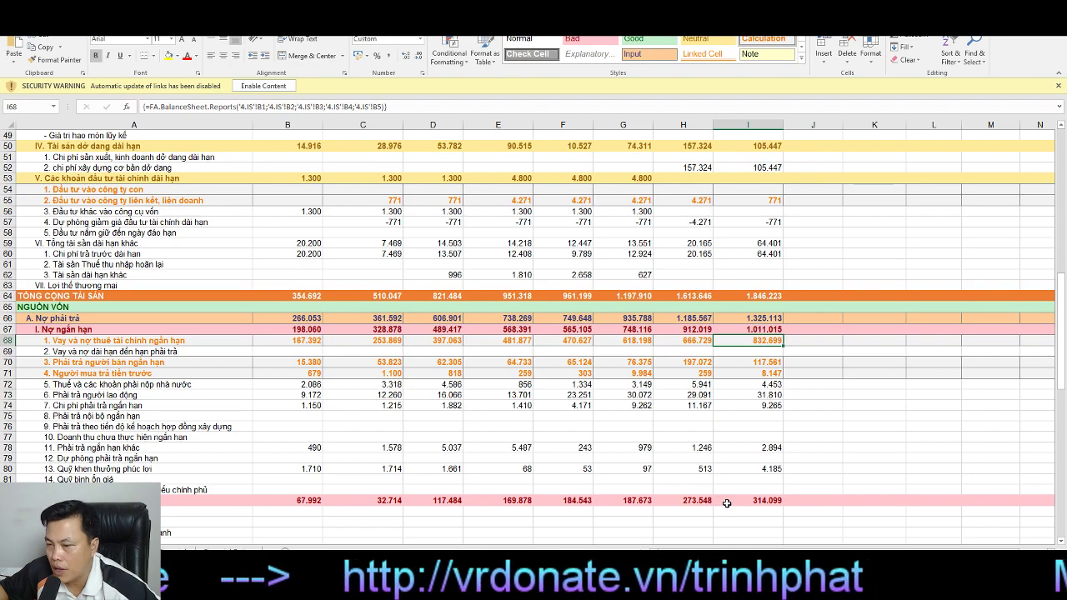
# Step: Compare tng's 2016 long-term borrowings (Vay và nợ thuê tài chính dài hạn) with its short-term borrowings and total assets
pyautogui.scroll(-2, 727, 504)
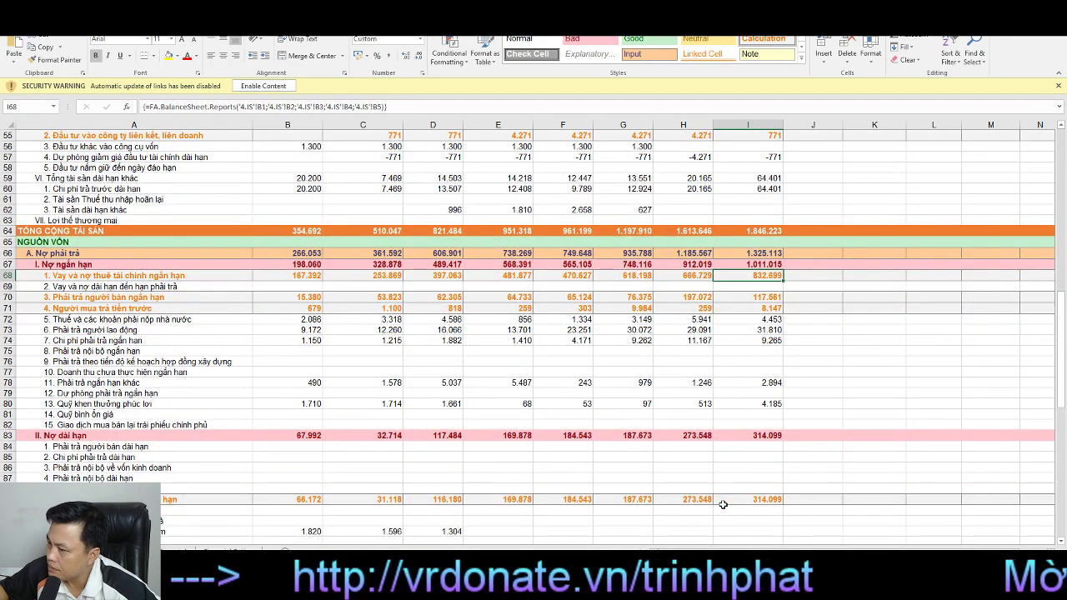
pyautogui.scroll(-2, 722, 504)
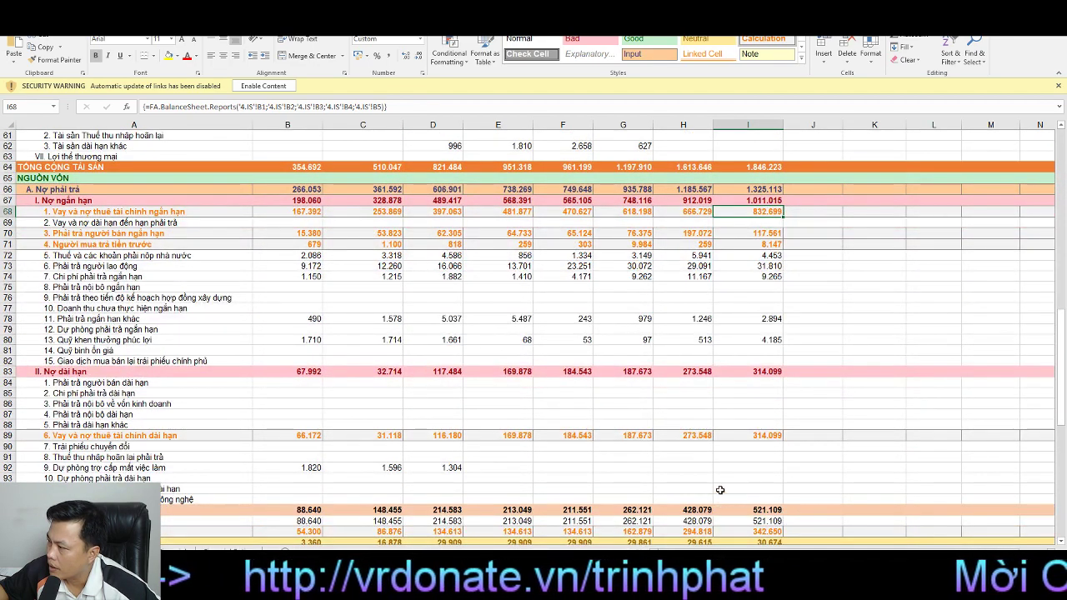
pyautogui.click(741, 437)
pyautogui.click(765, 213)
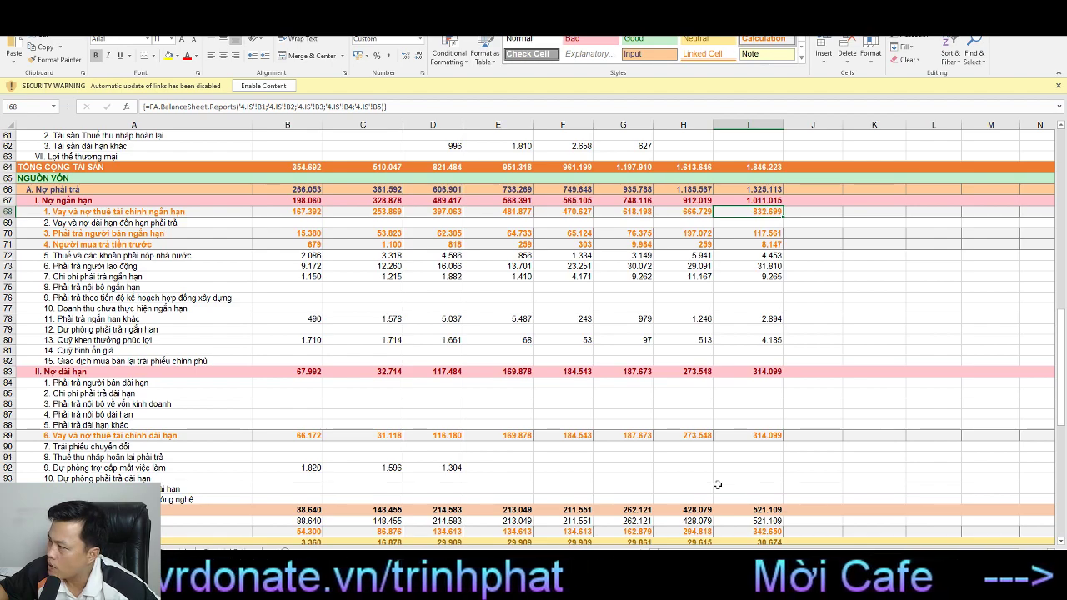
pyautogui.click(754, 169)
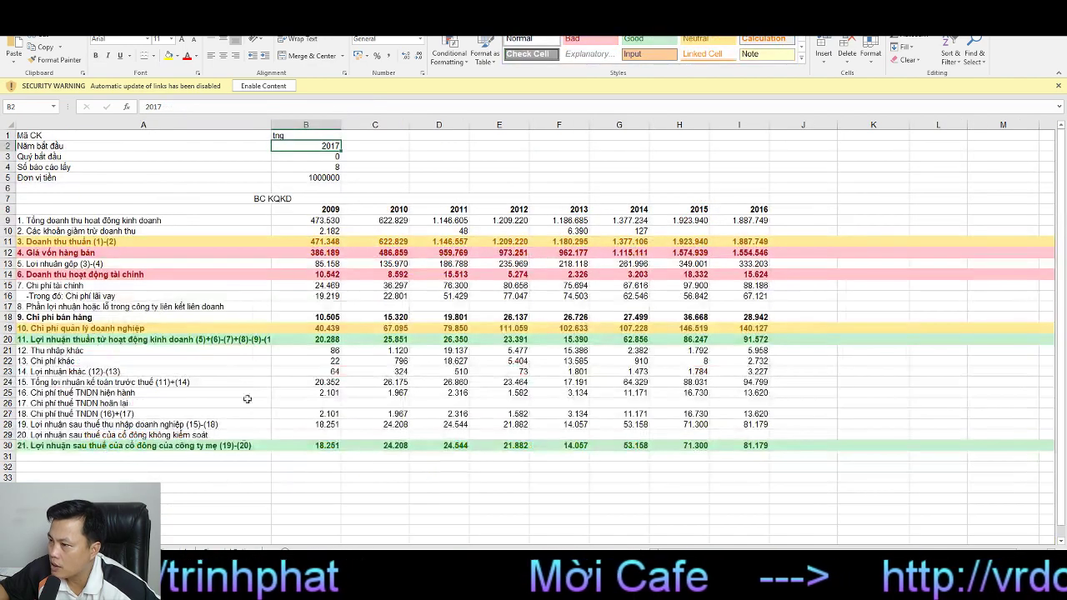
# Step: Return to tng's income statement and compare the interest expense (Chi phí lãi vay) for 2014, 2015 and 2016
pyautogui.click(225, 550)
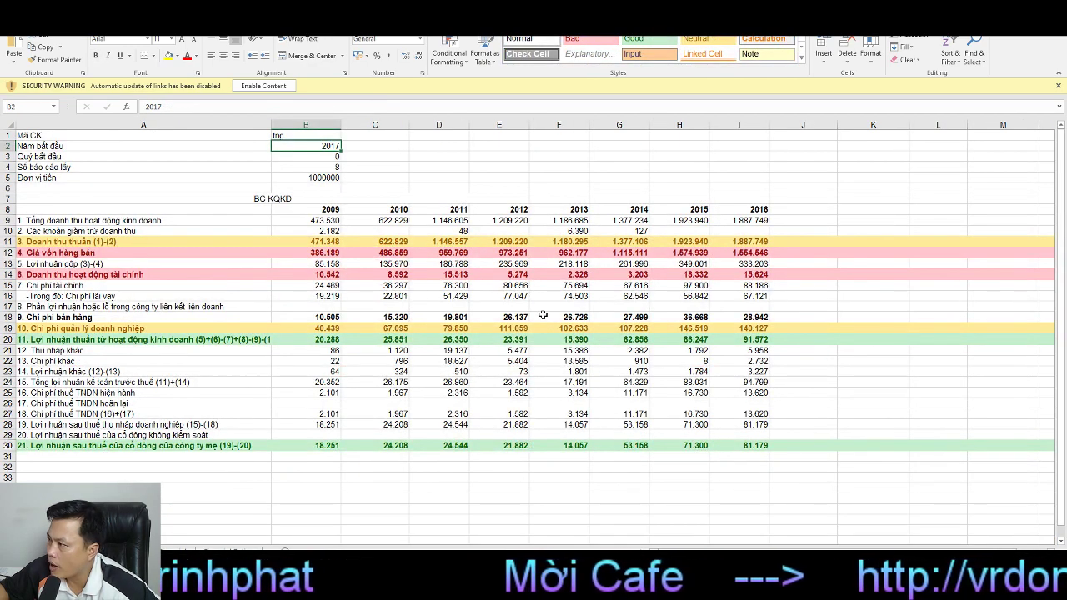
pyautogui.click(726, 297)
pyautogui.click(695, 297)
pyautogui.click(611, 296)
pyautogui.click(680, 294)
pyautogui.click(737, 296)
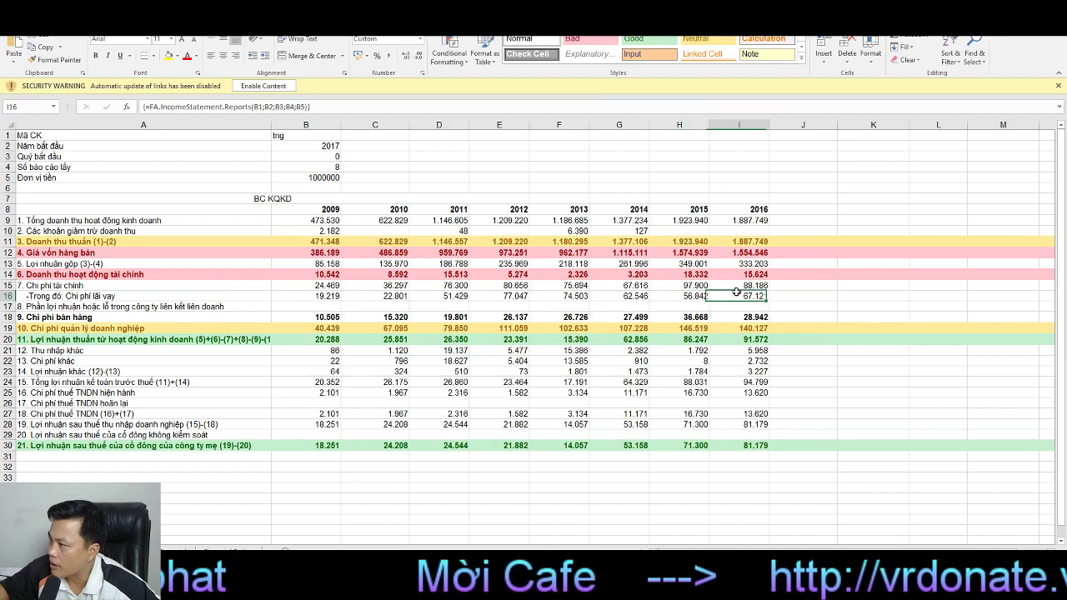
# Step: Check tng's 2016 parent shareholders' net profit, total revenue and management expenses (Chi phí quản lý doanh nghiệp)
pyautogui.click(747, 446)
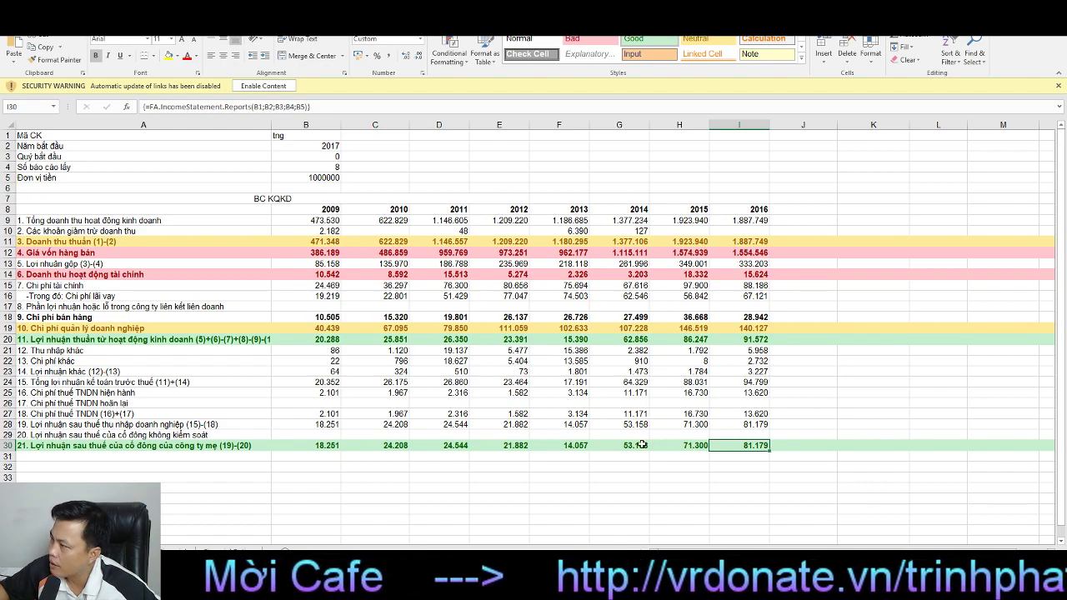
pyautogui.click(733, 221)
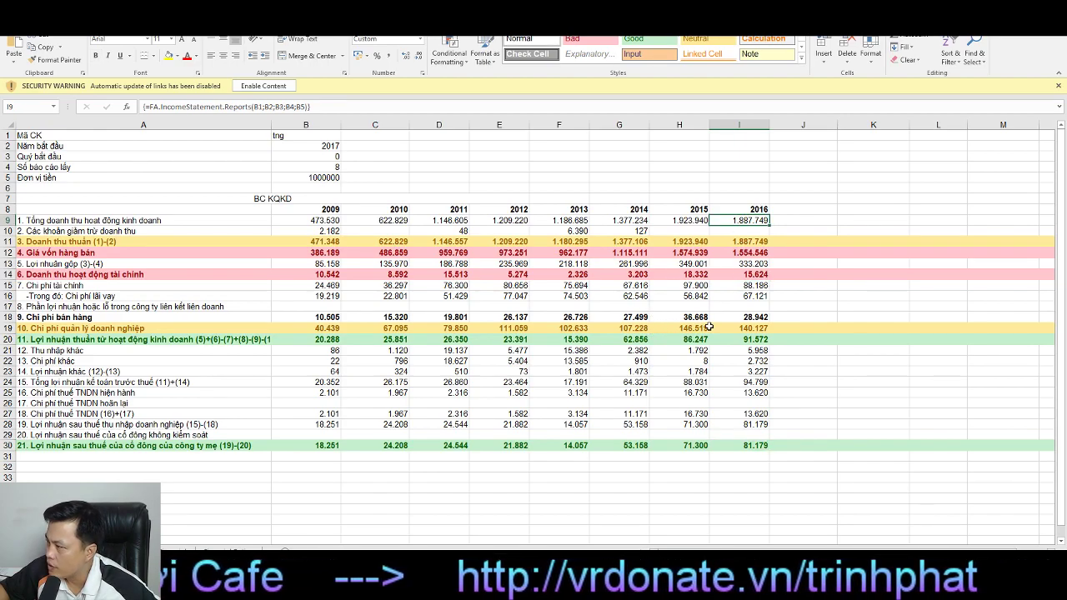
pyautogui.click(738, 329)
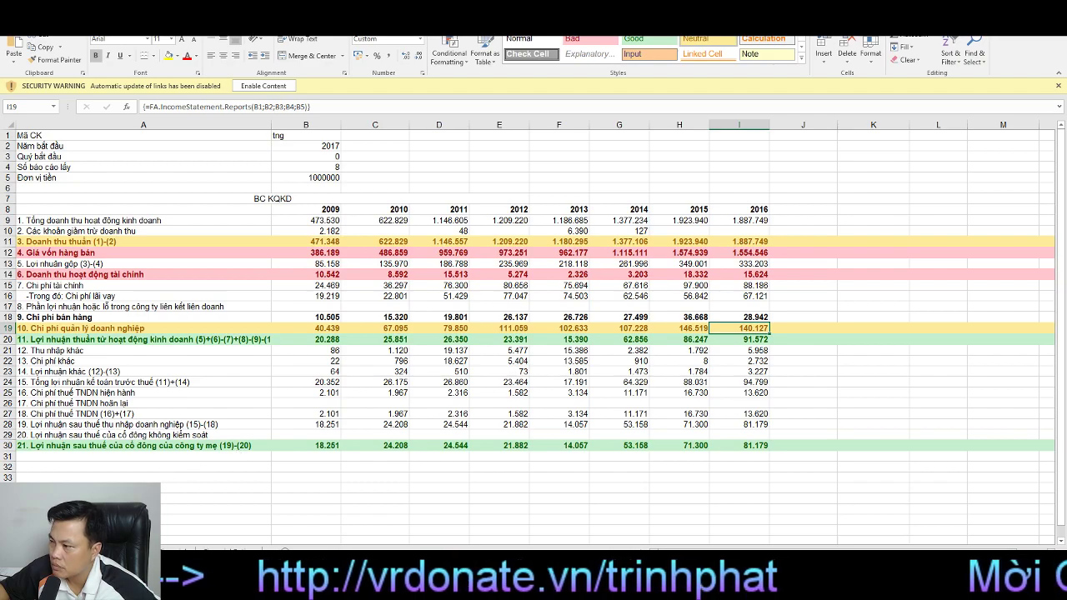
# Step: Switch to tng's balance sheet and check the 2016 owner's contributed capital (Vốn đầu tư của chủ sở hữu)
pyautogui.hotkey('ctrl', 'pagedown')
pyautogui.scroll(-2, 445, 417)
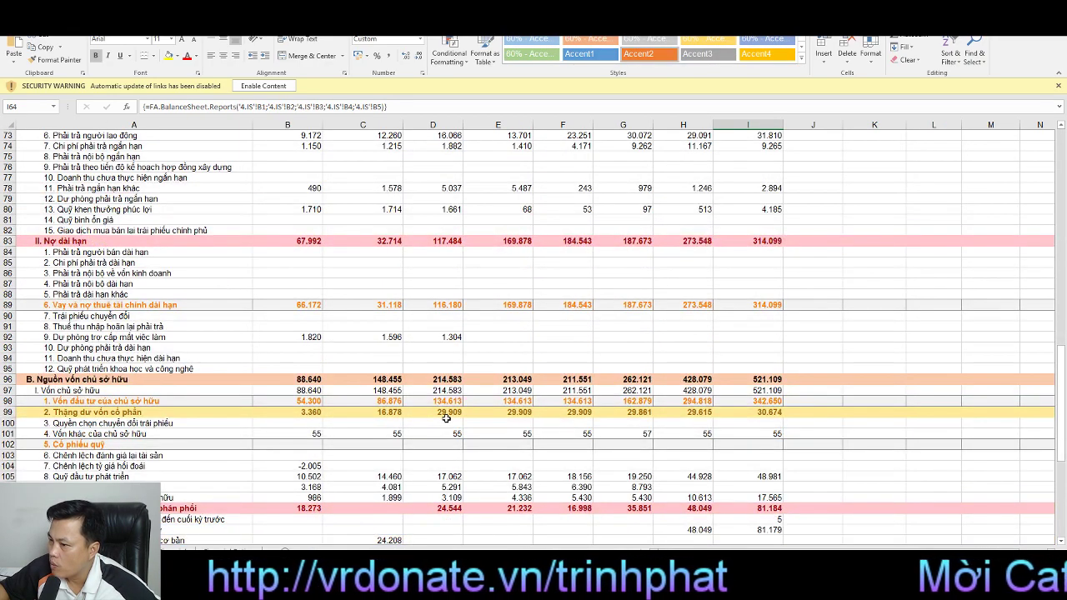
pyautogui.click(770, 401)
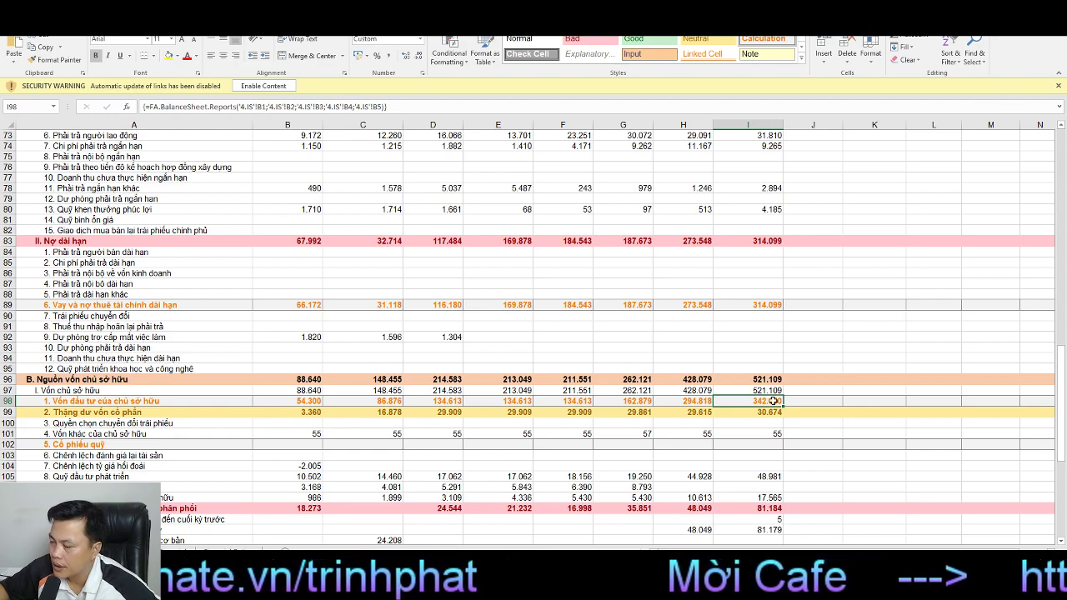
# Step: Go to the Key Stats sheet and inspect tng's 2016 EPS and the formula behind it
pyautogui.hotkey('ctrl', 'pageup')
pyautogui.scroll(20, 481, 450)
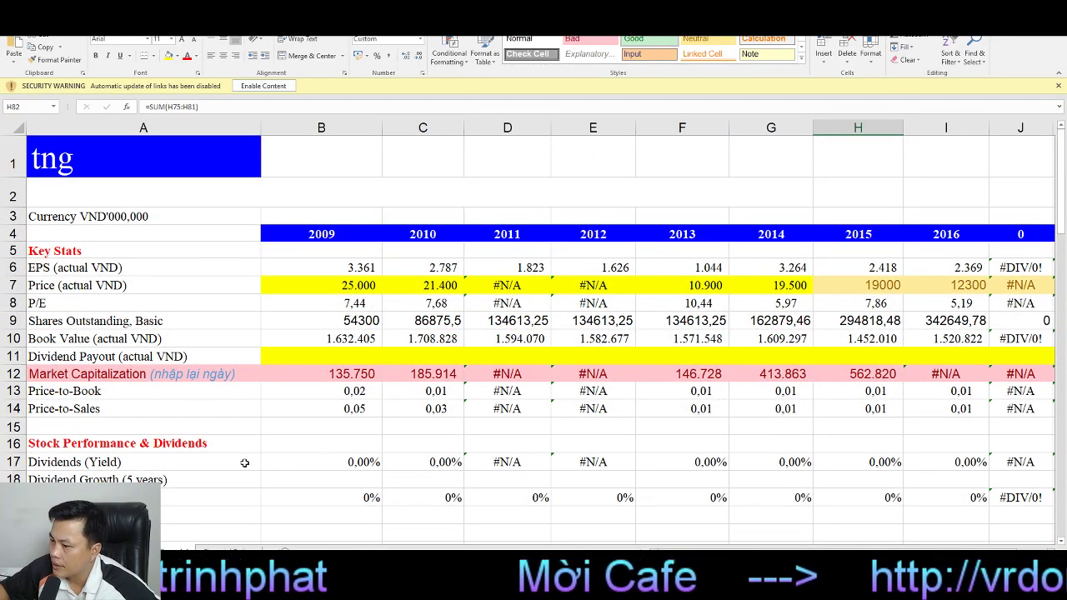
pyautogui.hotkey('ctrl', 'pageup')
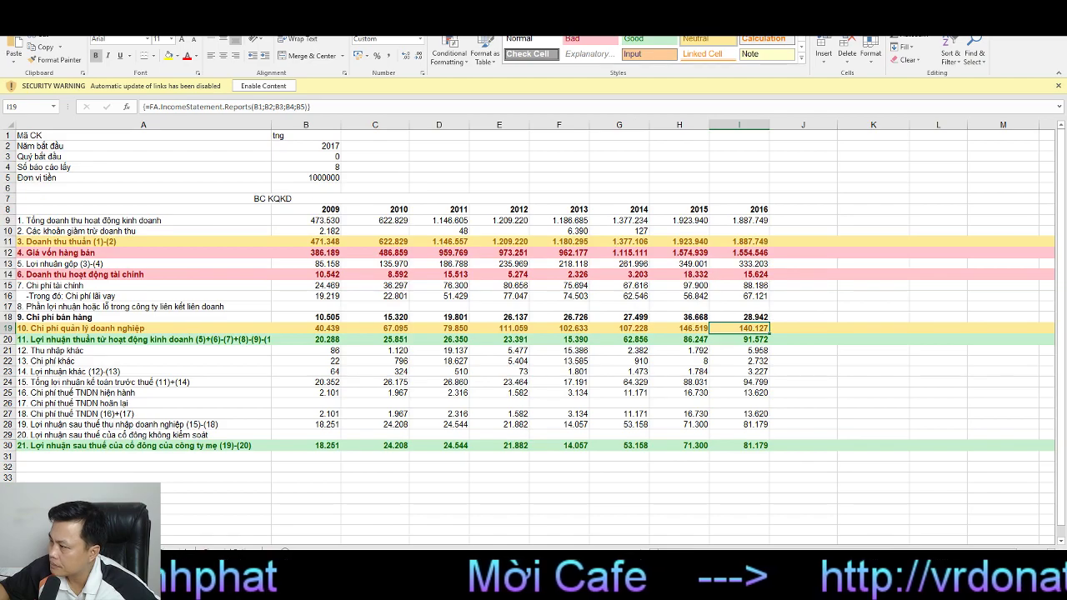
pyautogui.hotkey('ctrl', 'pageup')
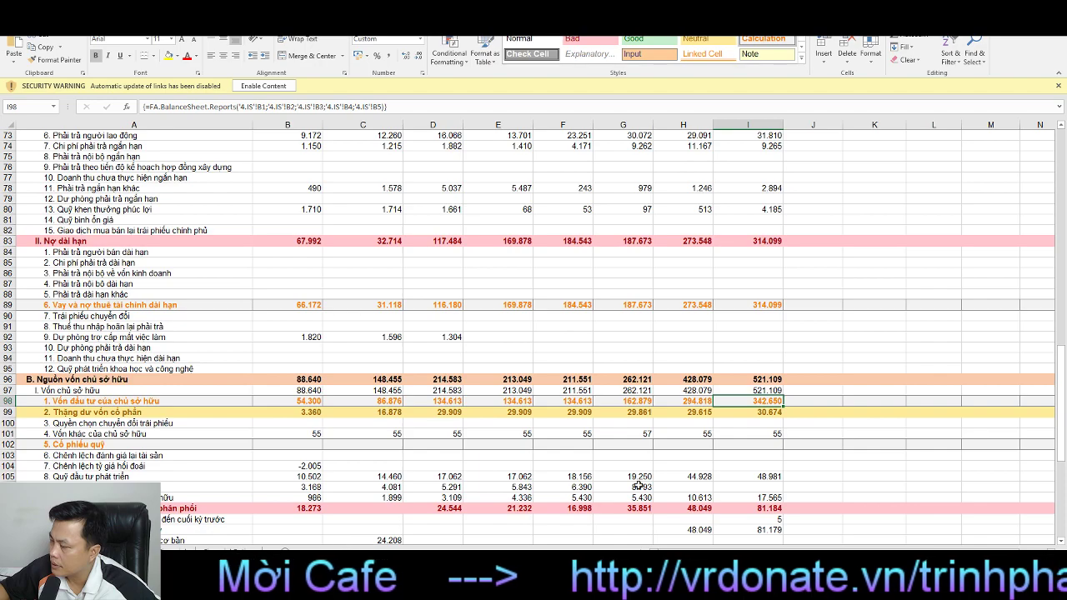
pyautogui.hotkey('ctrl', 'pageup')
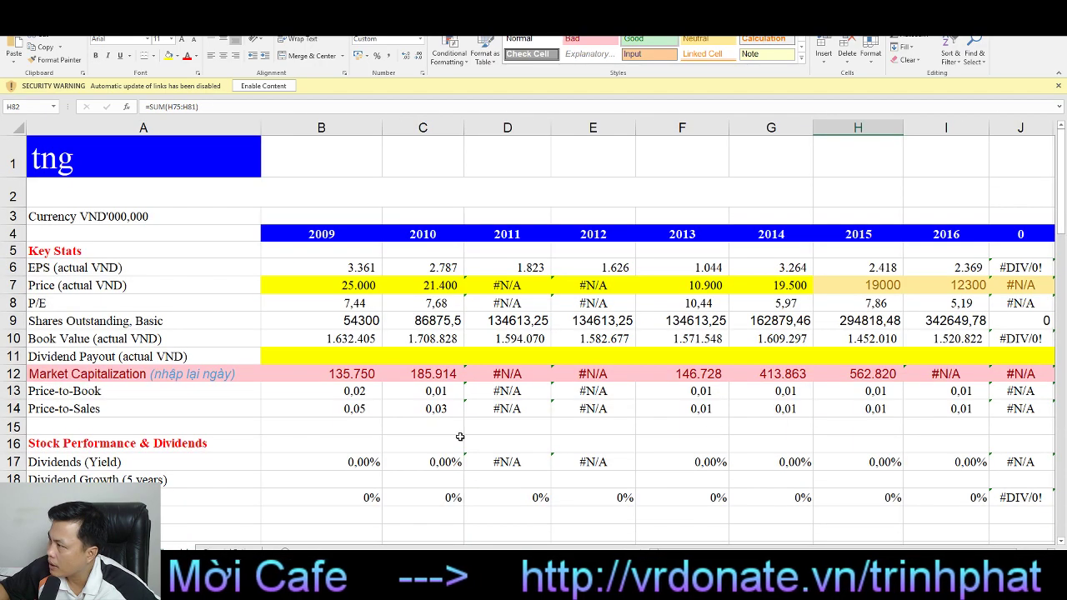
pyautogui.click(927, 268)
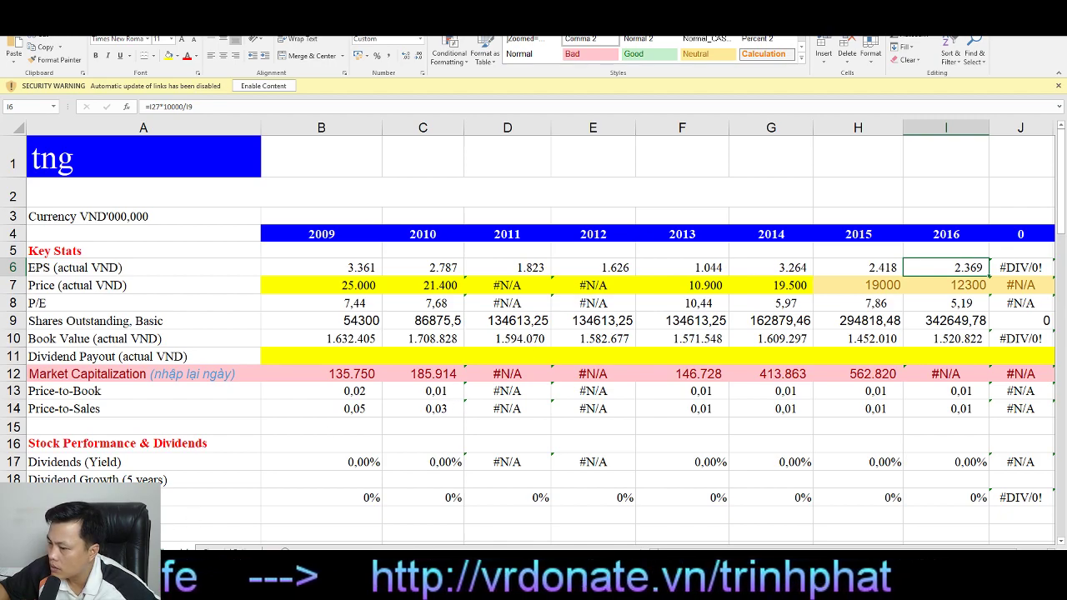
pyautogui.press('Down')
pyautogui.press('Down')
pyautogui.press('Down')
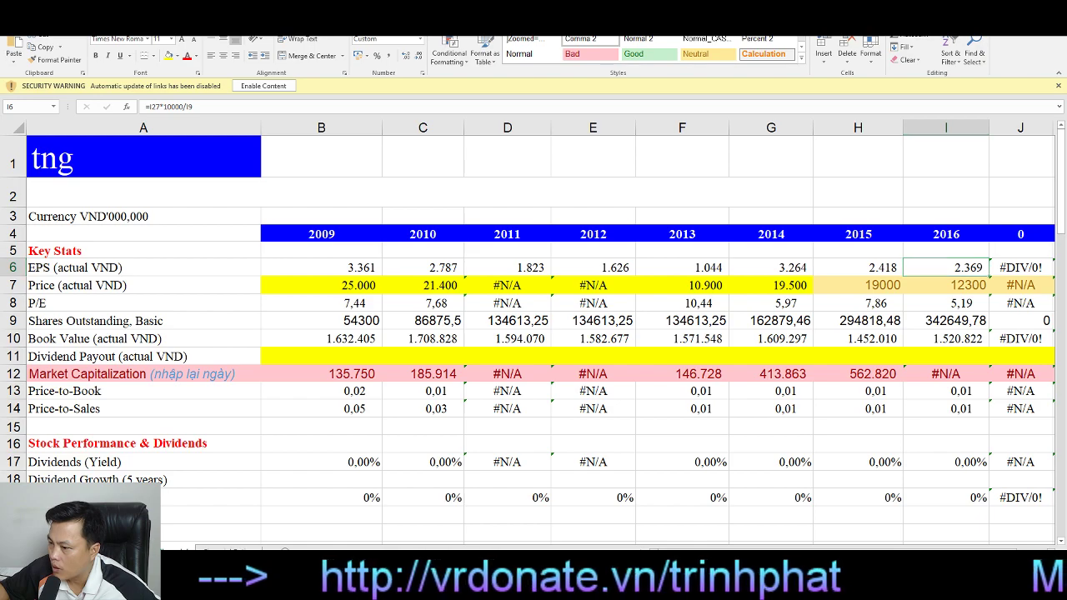
# Step: Review tng's balance sheet from the owner's equity and undistributed profit rows back up to the current assets
pyautogui.hotkey('ctrl', '[')
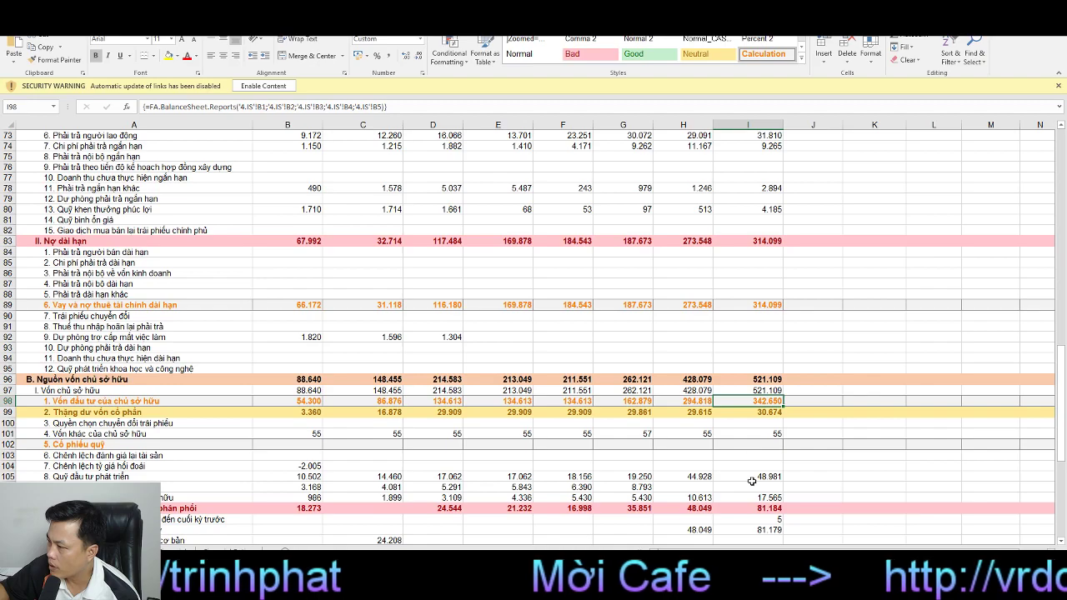
pyautogui.scroll(-2, 805, 495)
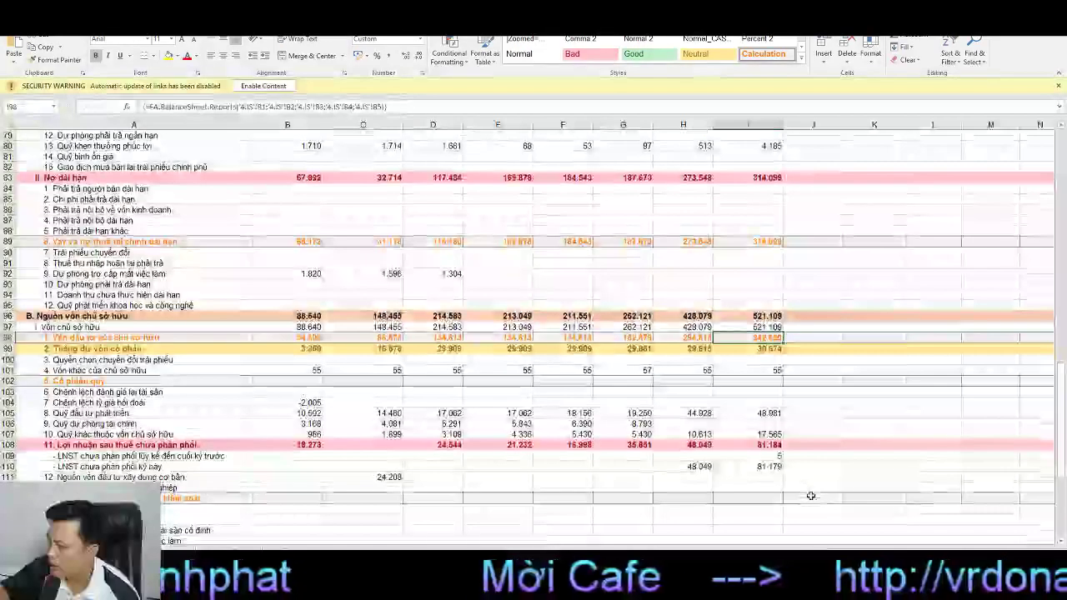
pyautogui.scroll(-2, 805, 495)
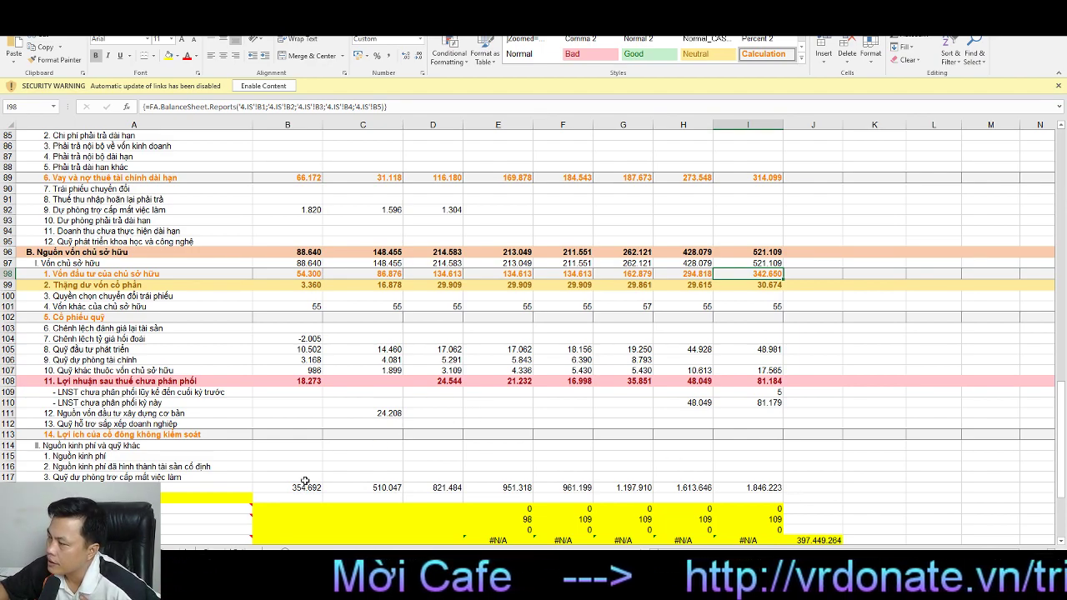
pyautogui.hotkey('ctrl', 'pagedown')
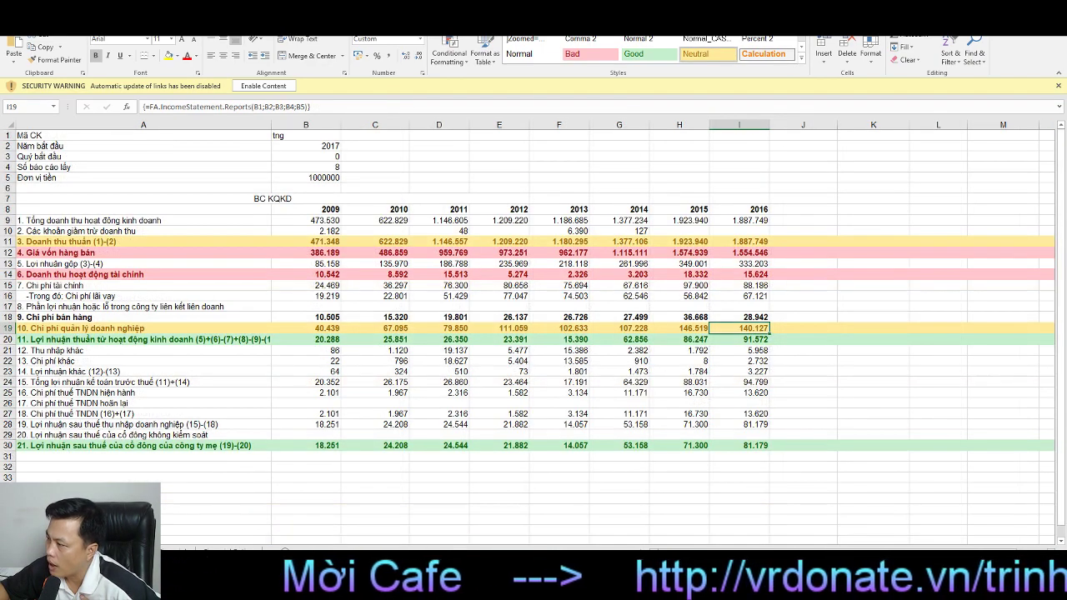
pyautogui.hotkey('ctrl', 'pageup')
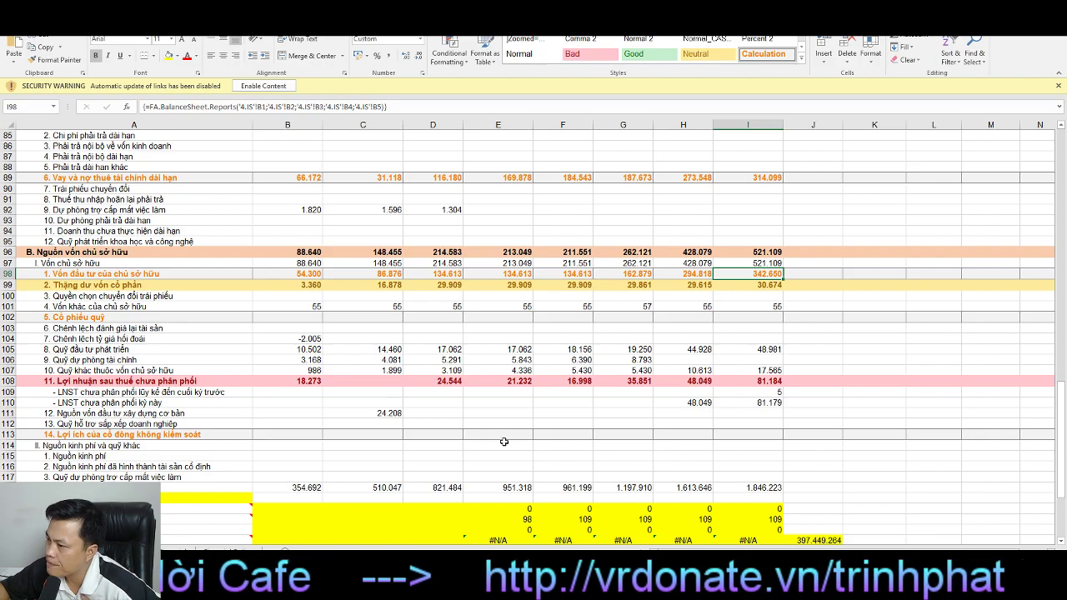
pyautogui.scroll(12, 503, 442)
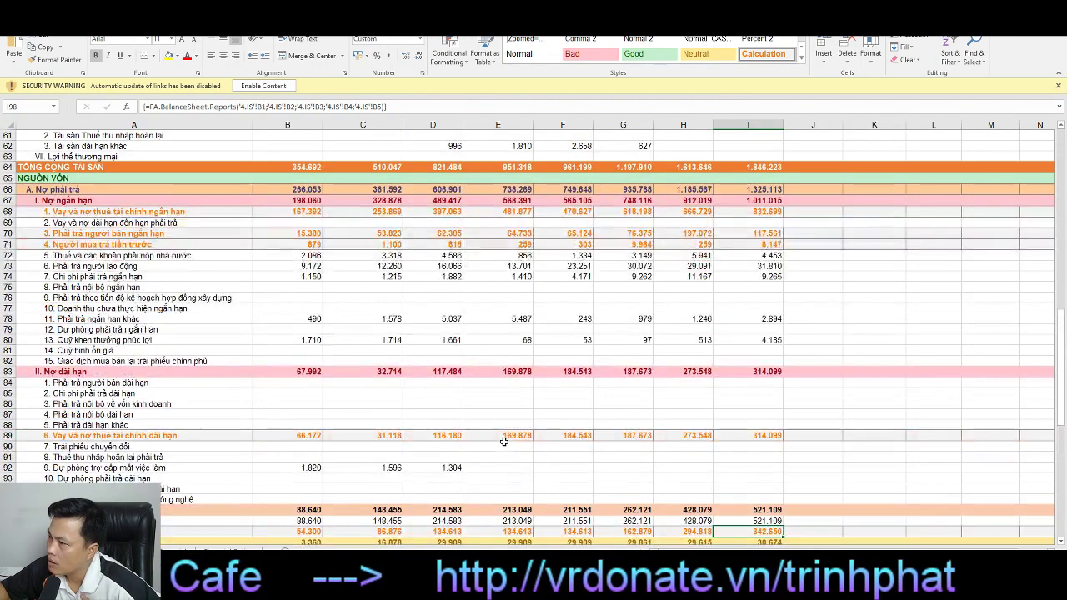
pyautogui.scroll(16, 504, 441)
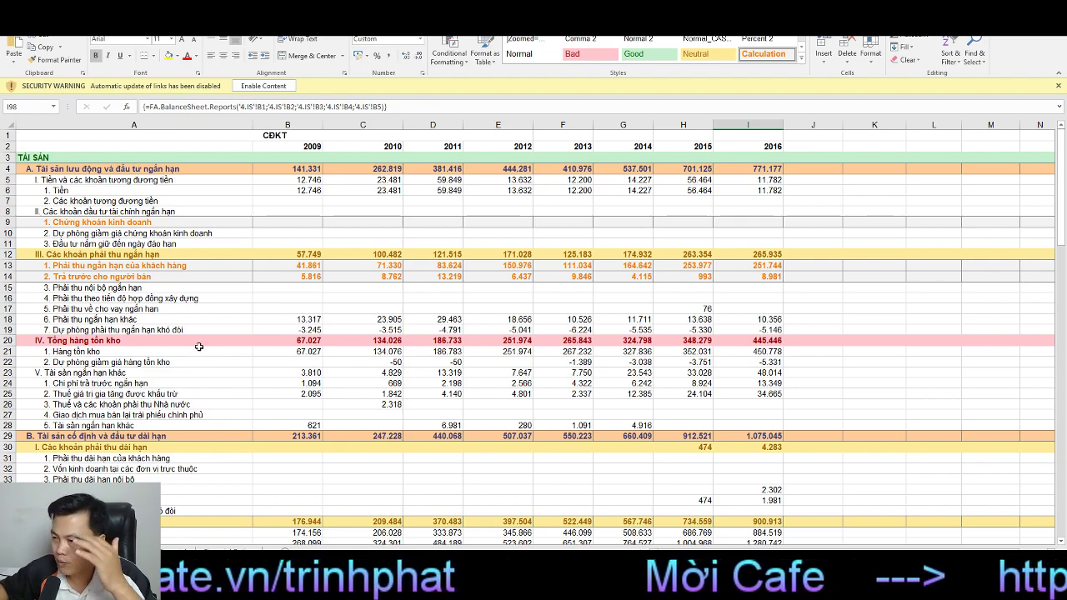
# Step: Check tng's 2015 management expenses (Chi phí quản lý doanh nghiệp) and selling expenses (Chi phí bán hàng) on the income statement
pyautogui.click(223, 550)
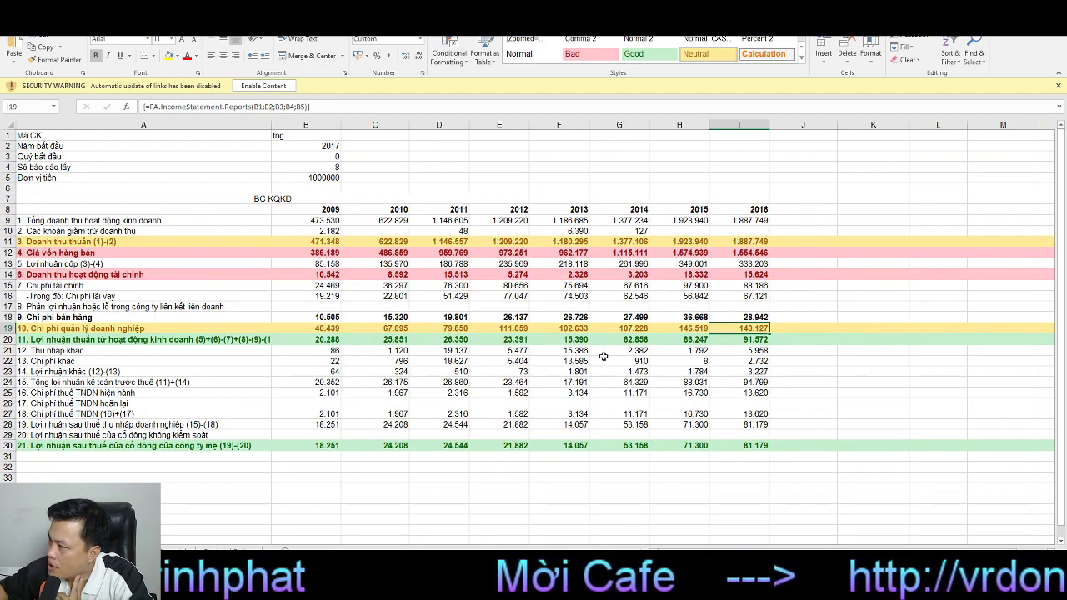
pyautogui.click(672, 328)
pyautogui.click(675, 318)
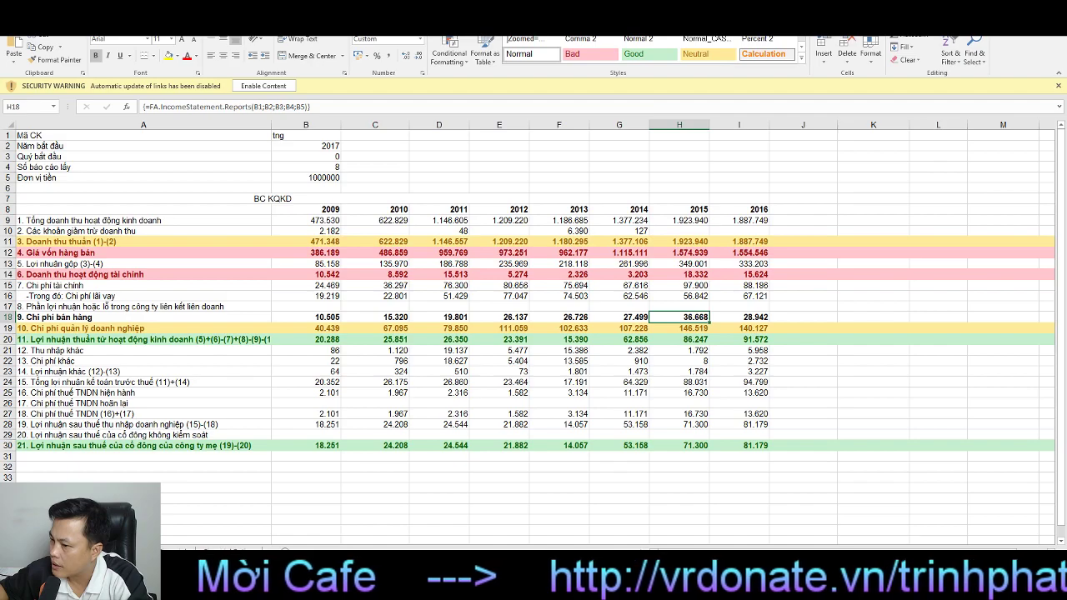
# Step: Return to tng's balance sheet and read through it from the long-term assets down to the owner's equity
pyautogui.hotkey('ctrl', 'pageup')
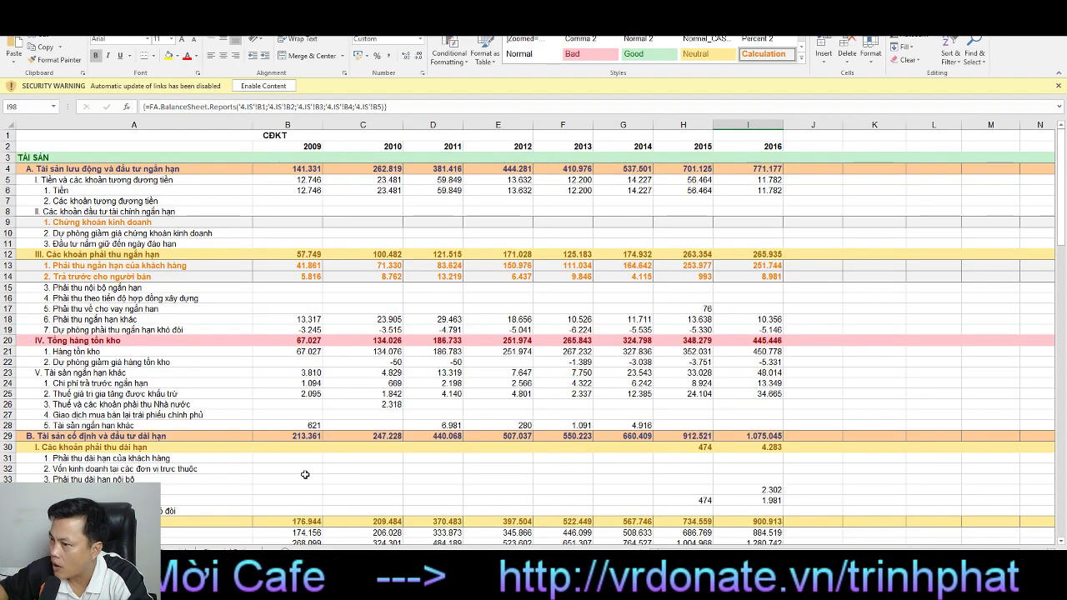
pyautogui.click(426, 458)
pyautogui.scroll(-1, 425, 472)
pyautogui.scroll(-9, 425, 471)
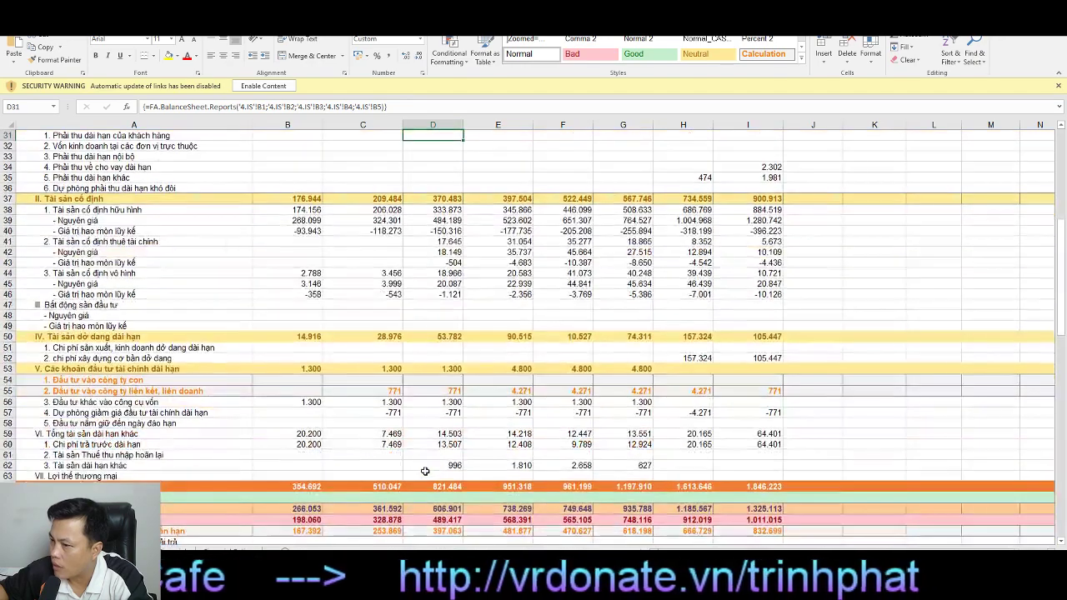
pyautogui.scroll(-6, 425, 472)
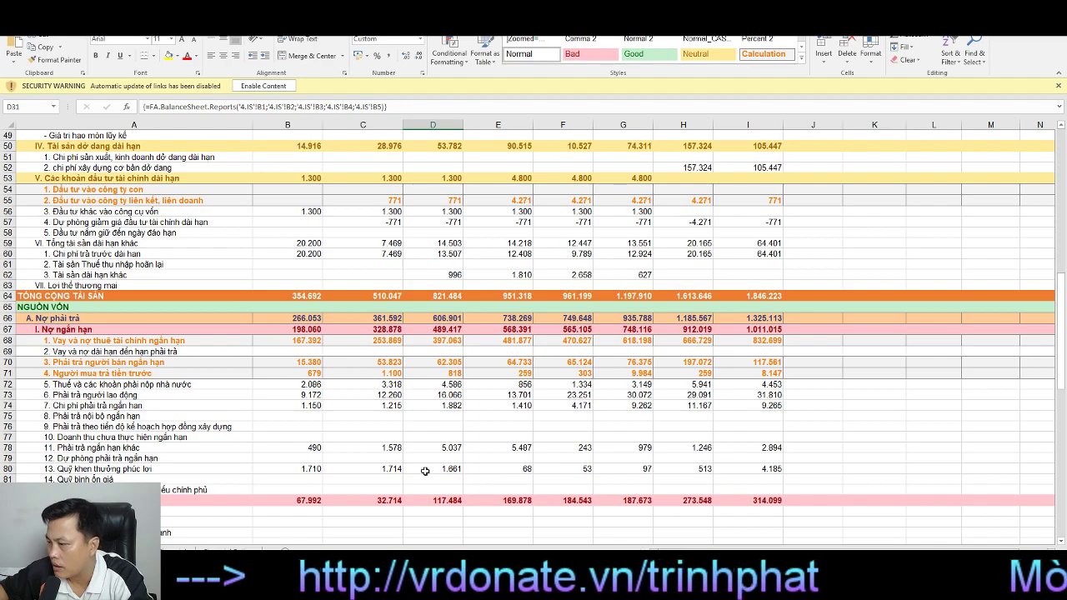
pyautogui.scroll(-6, 425, 472)
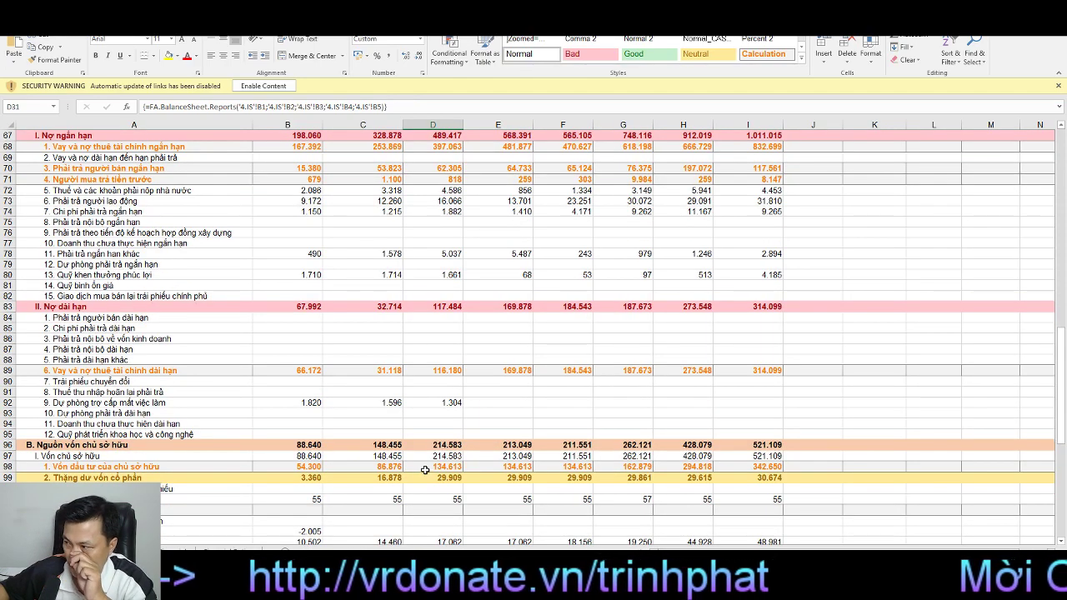
pyautogui.scroll(-2, 424, 469)
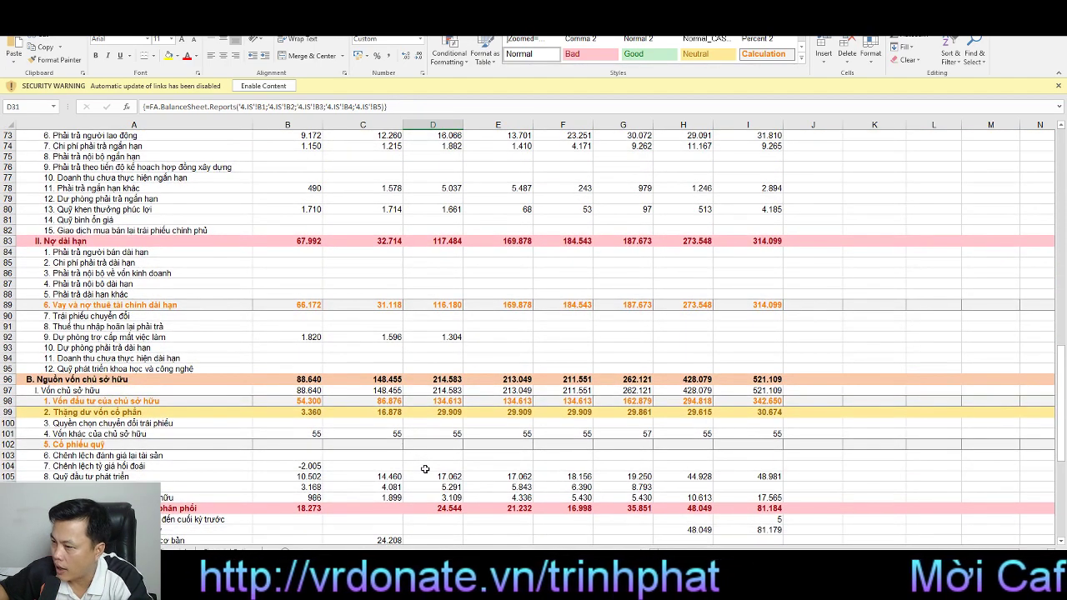
pyautogui.scroll(-6, 424, 469)
# Step: Compare tng's 2015 and 2016 short-term borrowings (Vay và nợ thuê tài chính ngắn hạn) and long-term liabilities (Nợ dài hạn)
pyautogui.scroll(6, 420, 468)
pyautogui.scroll(4, 420, 468)
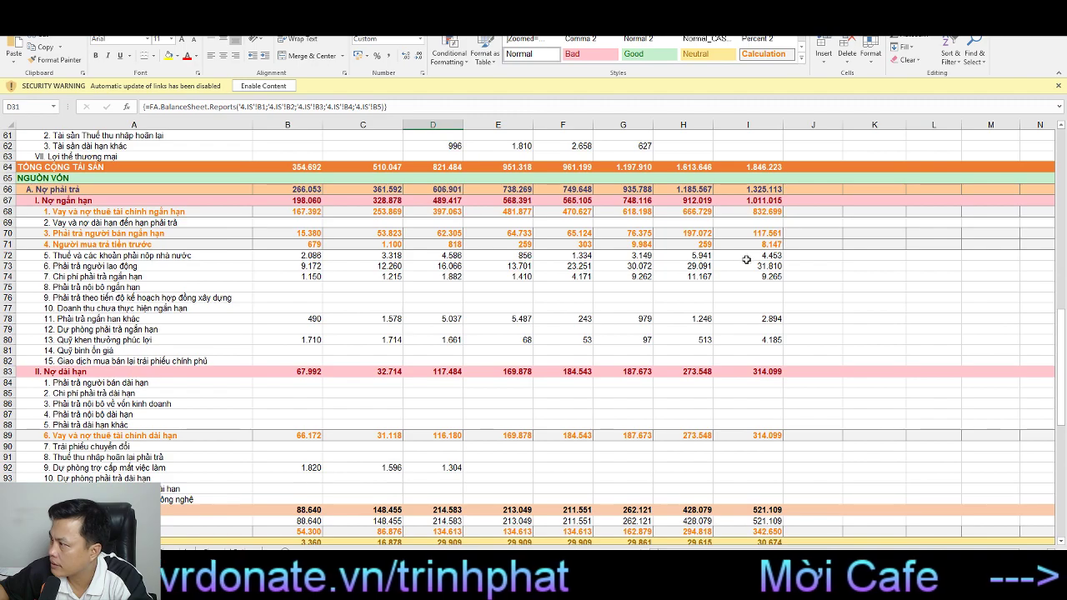
pyautogui.click(754, 212)
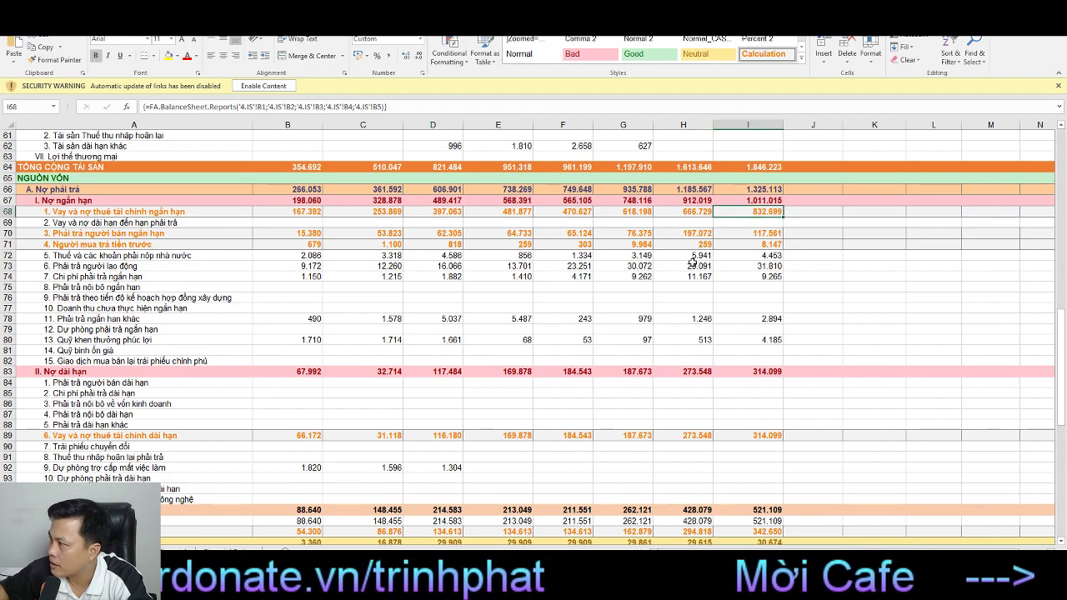
pyautogui.click(682, 212)
pyautogui.click(746, 213)
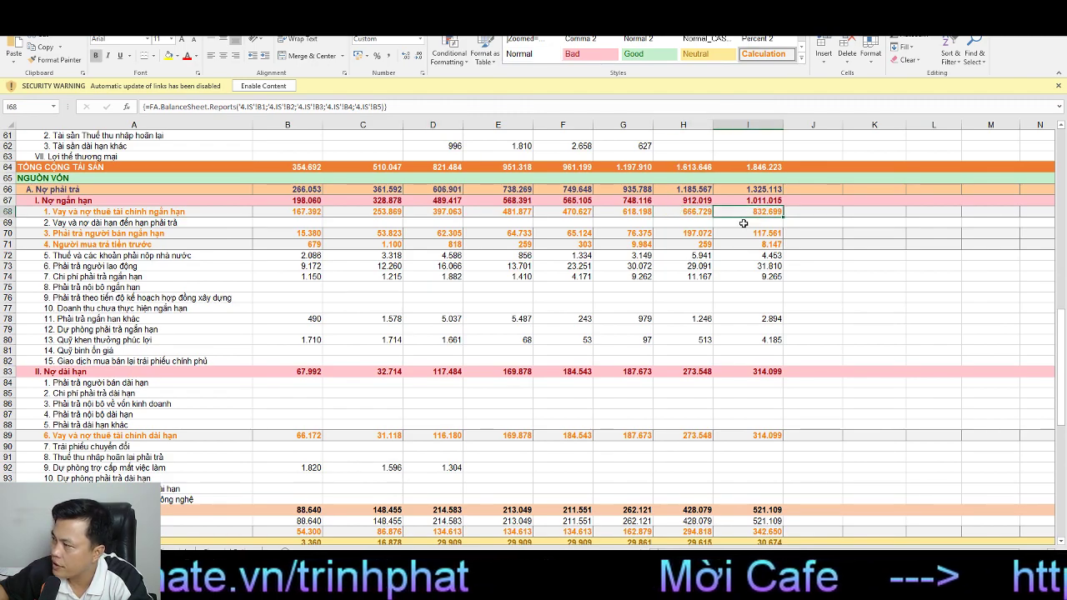
pyautogui.click(749, 375)
pyautogui.click(683, 374)
pyautogui.click(746, 375)
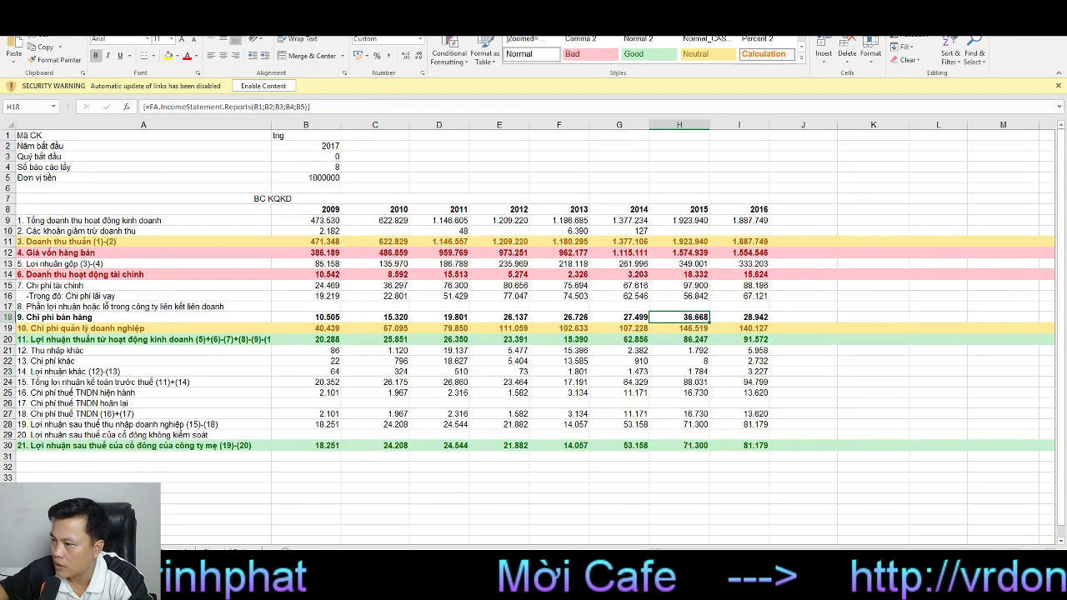
# Step: Set the starting quarter (Quý bắt đầu) on the income statement to 4 to load quarterly results
pyautogui.click(175, 550)
pyautogui.click(323, 155)
pyautogui.doubleClick(323, 155)
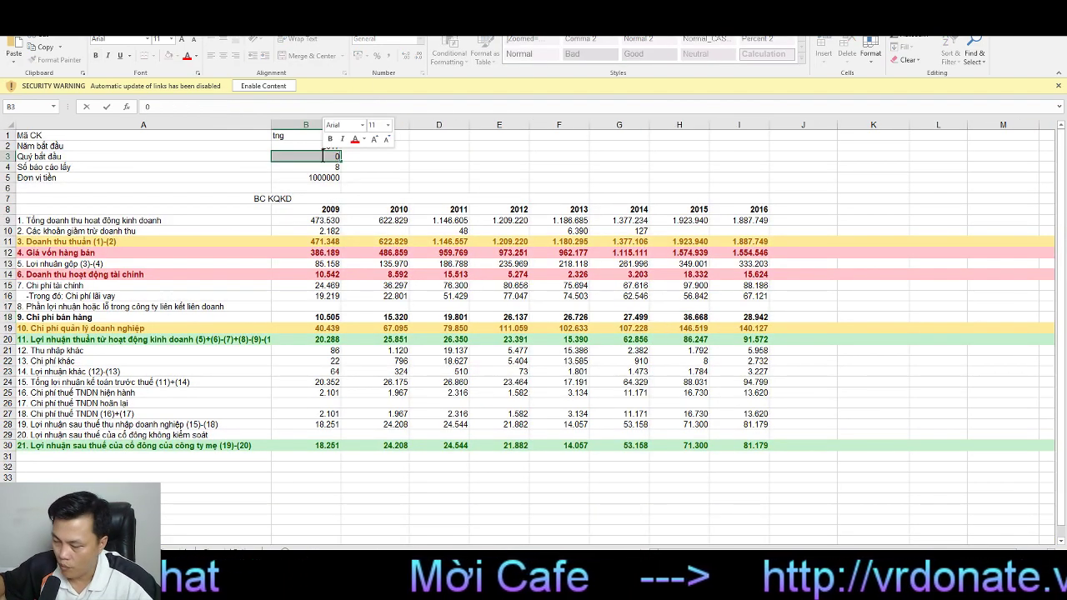
pyautogui.press('Return')
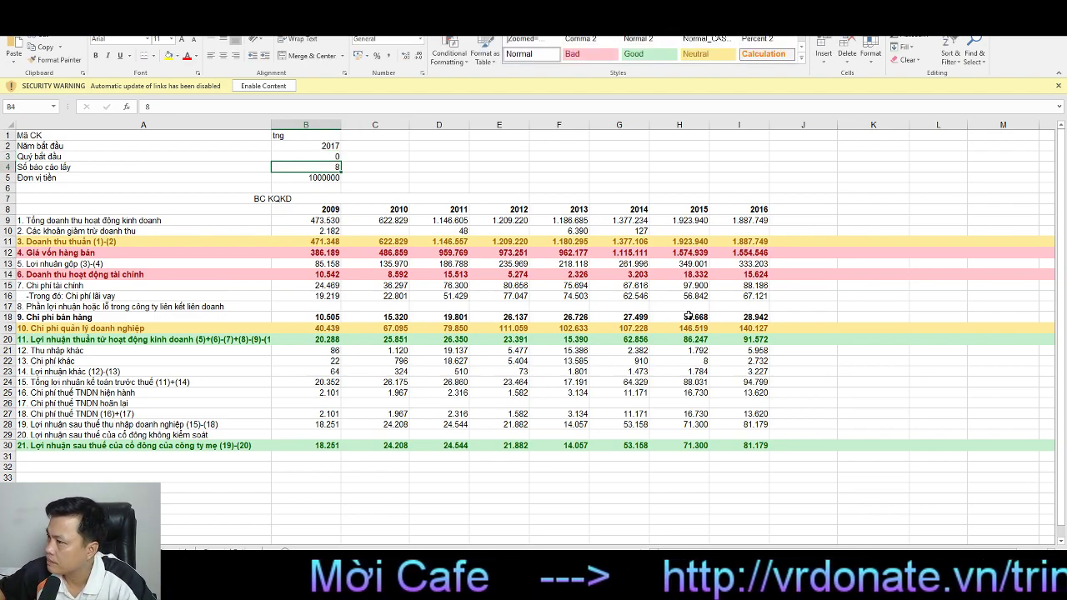
pyautogui.click(331, 156)
pyautogui.doubleClick(331, 156)
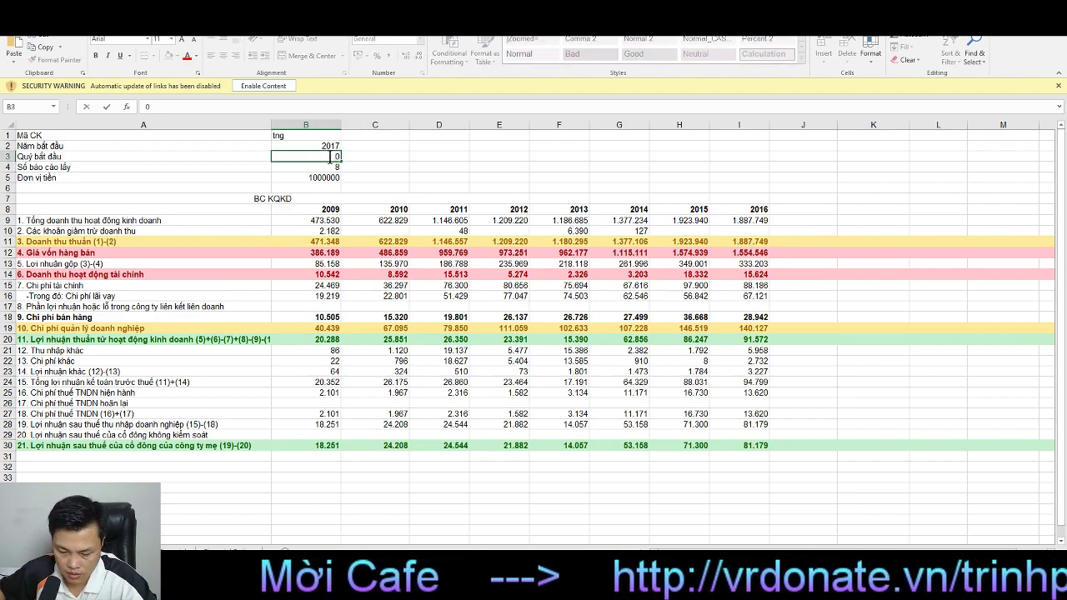
pyautogui.write('4')
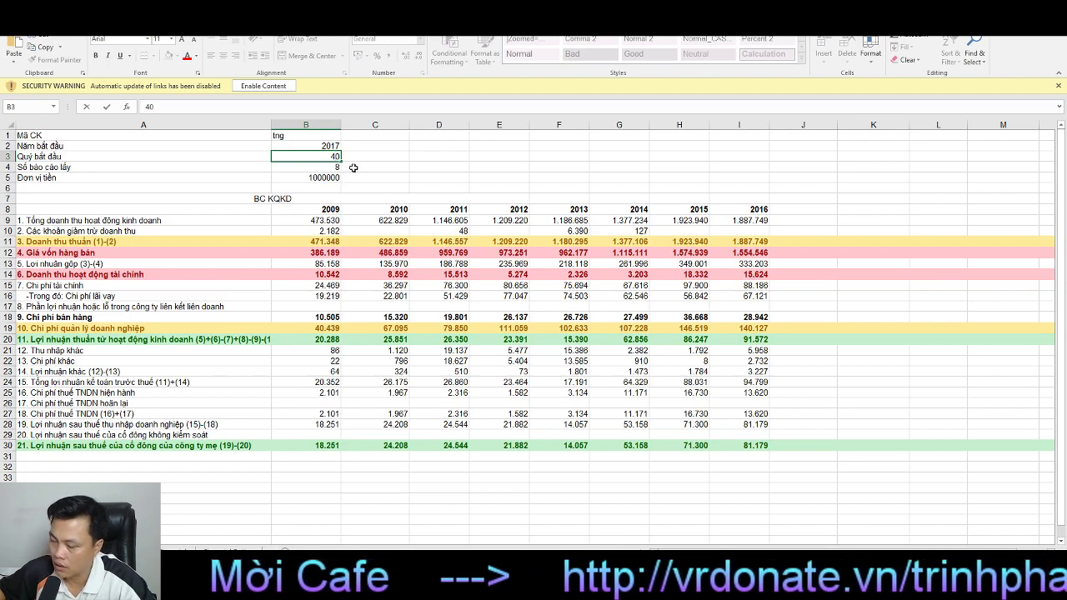
pyautogui.press('BackSpace')
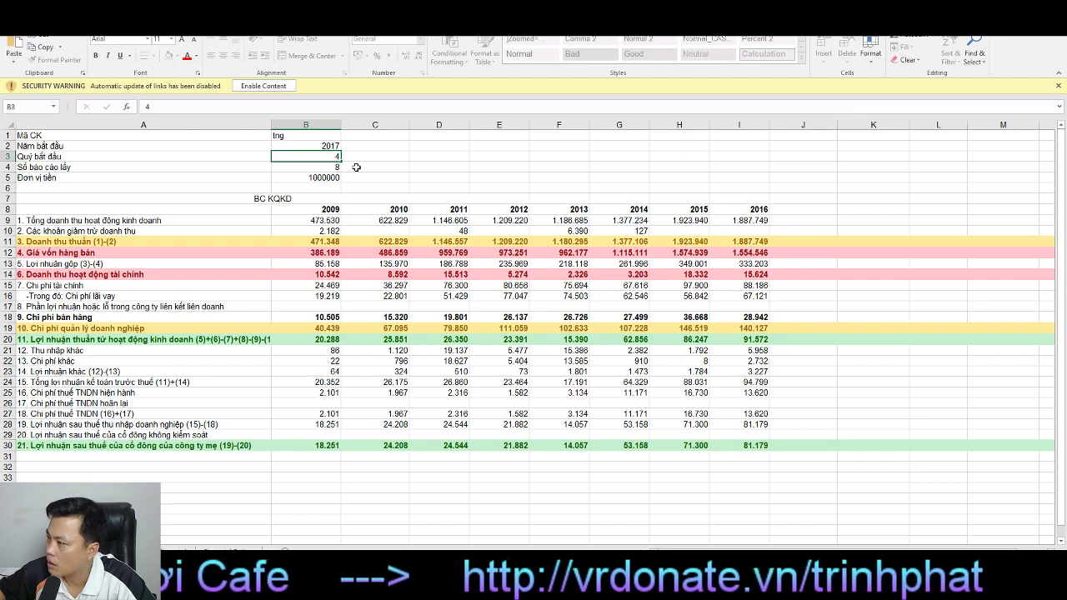
pyautogui.press('Return')
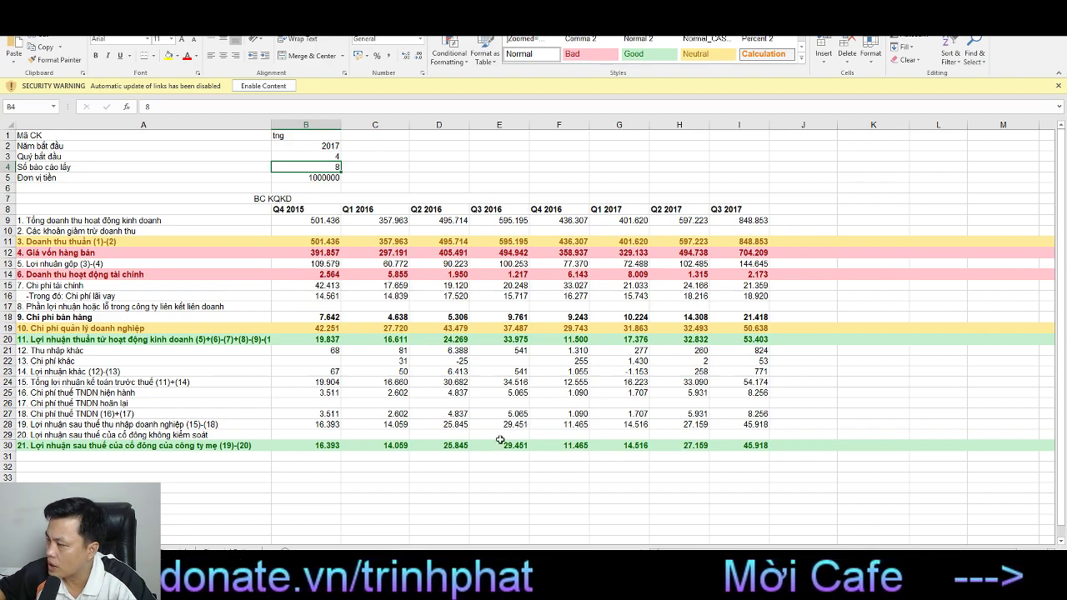
# Step: Set the starting quarter (Quý bắt đầu) back to 0 to return the income statement to annual figures
pyautogui.rightClick(323, 156)
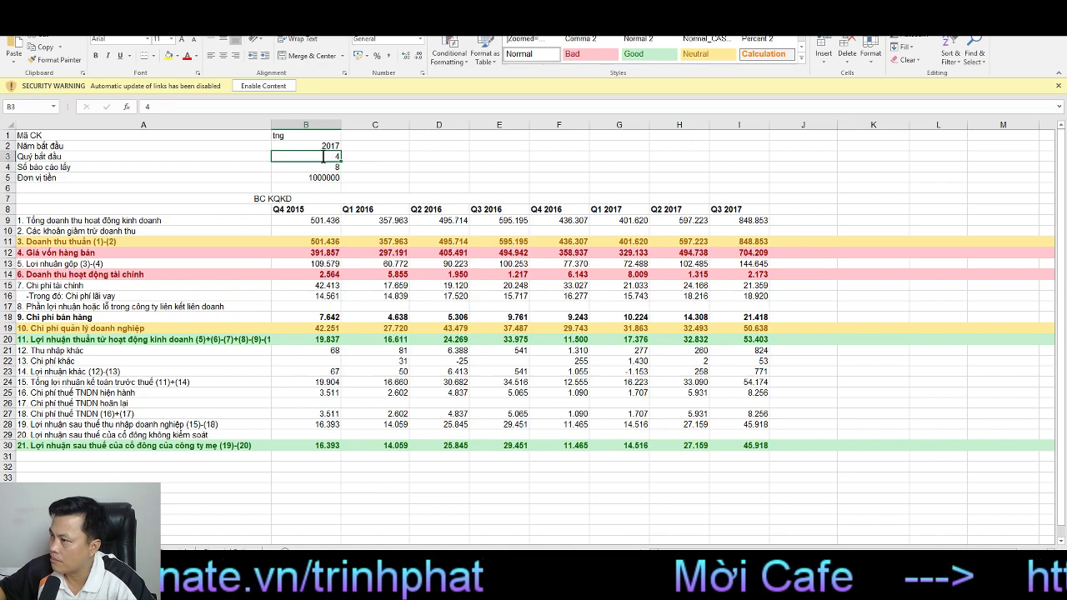
pyautogui.write('0')
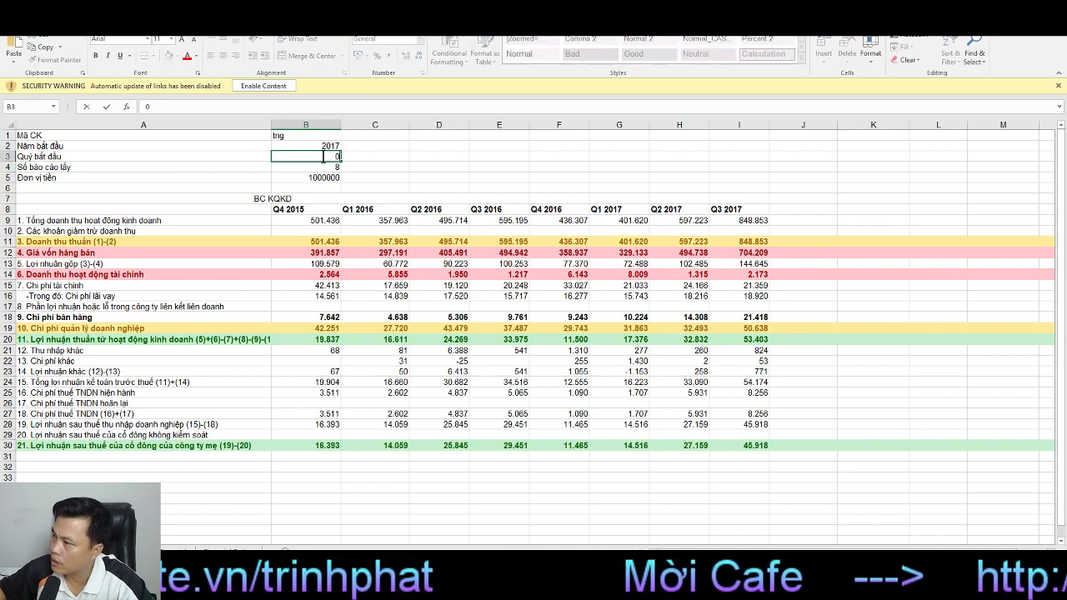
pyautogui.press('Return')
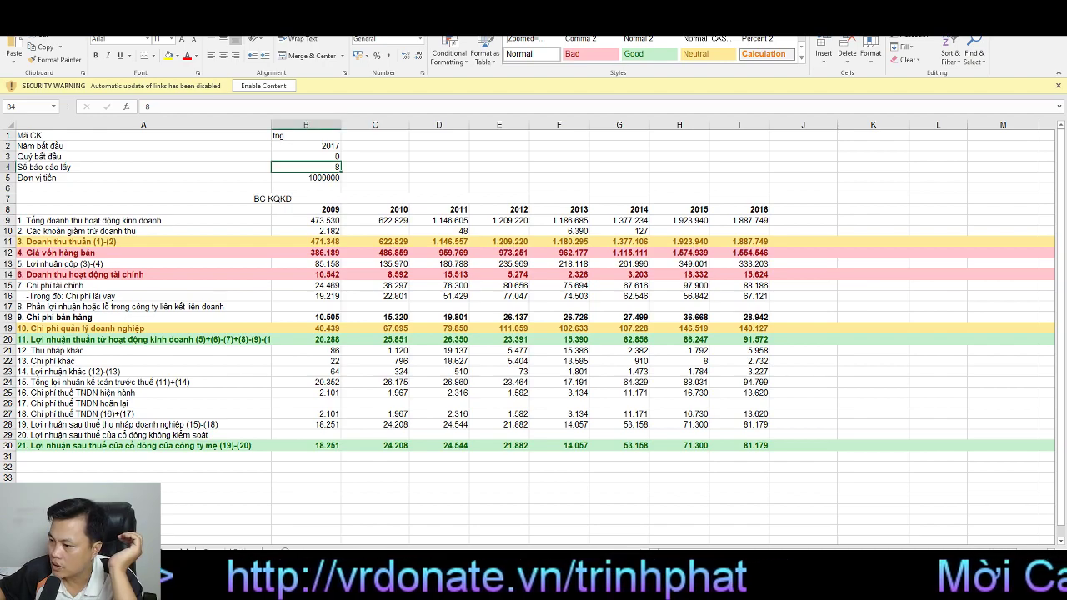
# Step: On the ratio sheet, set the assumed 2017(E) after-tax profit (Lợi nhuận sau thuế) under Kỳ Vọng thị trường to 100000
pyautogui.click(179, 550)
pyautogui.scroll(-20, 283, 487)
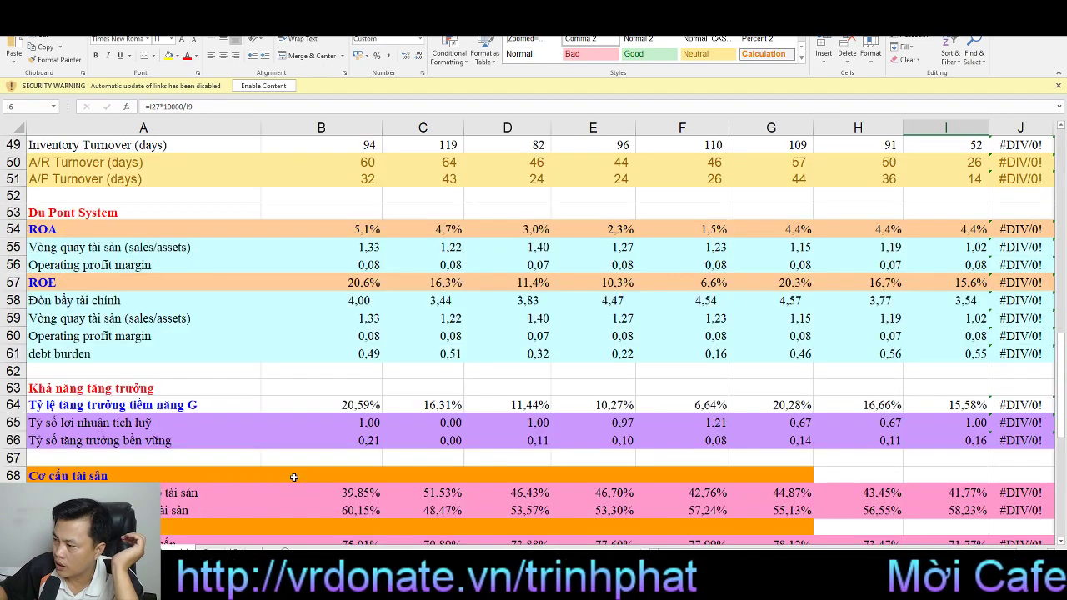
pyautogui.scroll(-2, 293, 476)
pyautogui.scroll(10, 293, 477)
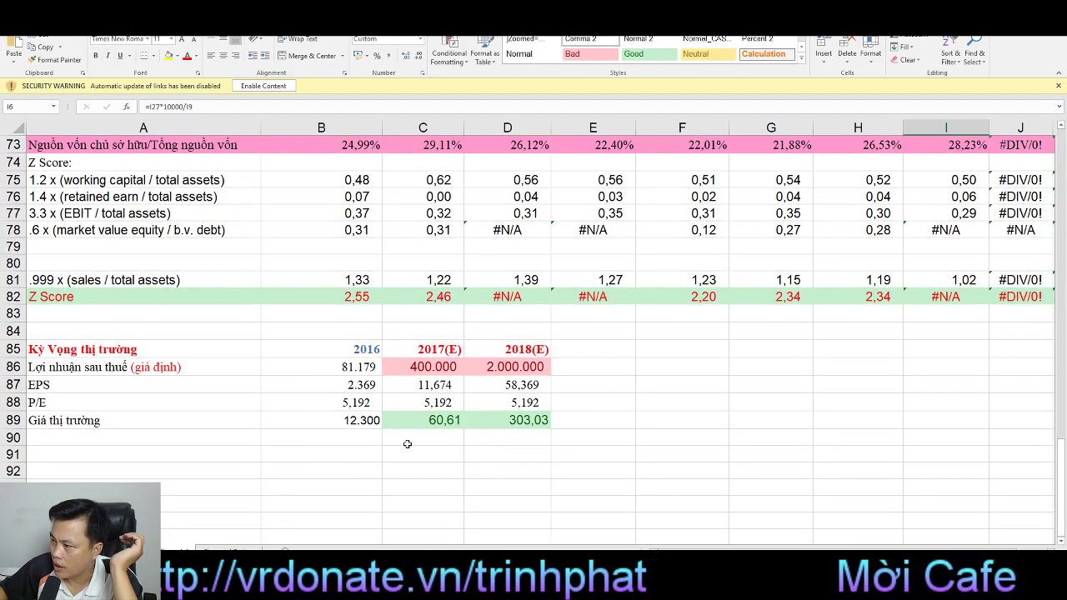
pyautogui.click(419, 366)
pyautogui.doubleClick(425, 367)
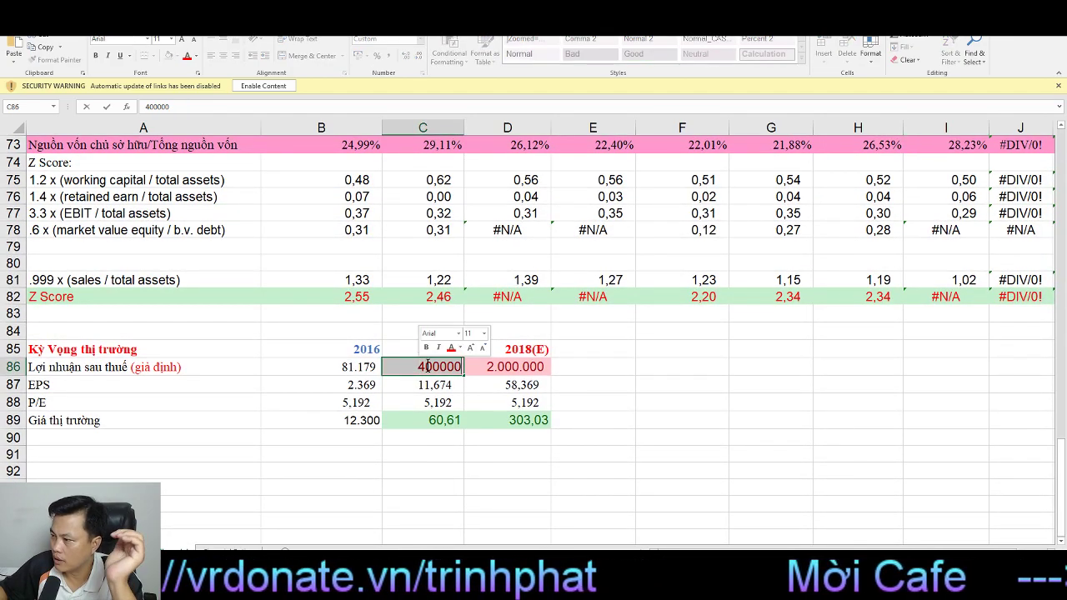
pyautogui.moveTo(432, 367); pyautogui.dragTo(412, 368)
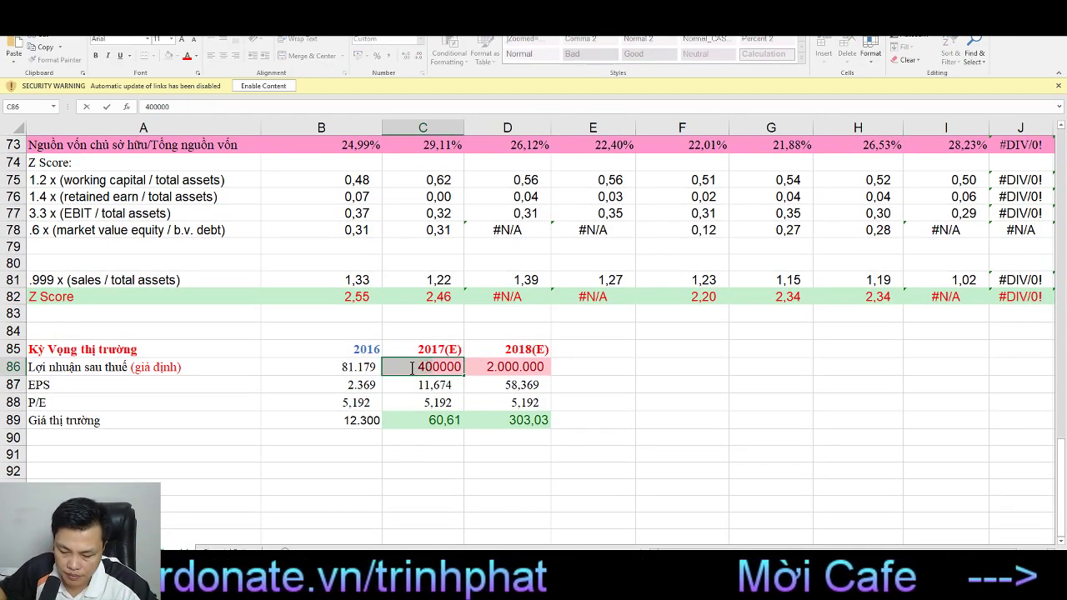
pyautogui.write('10')
pyautogui.click(591, 438)
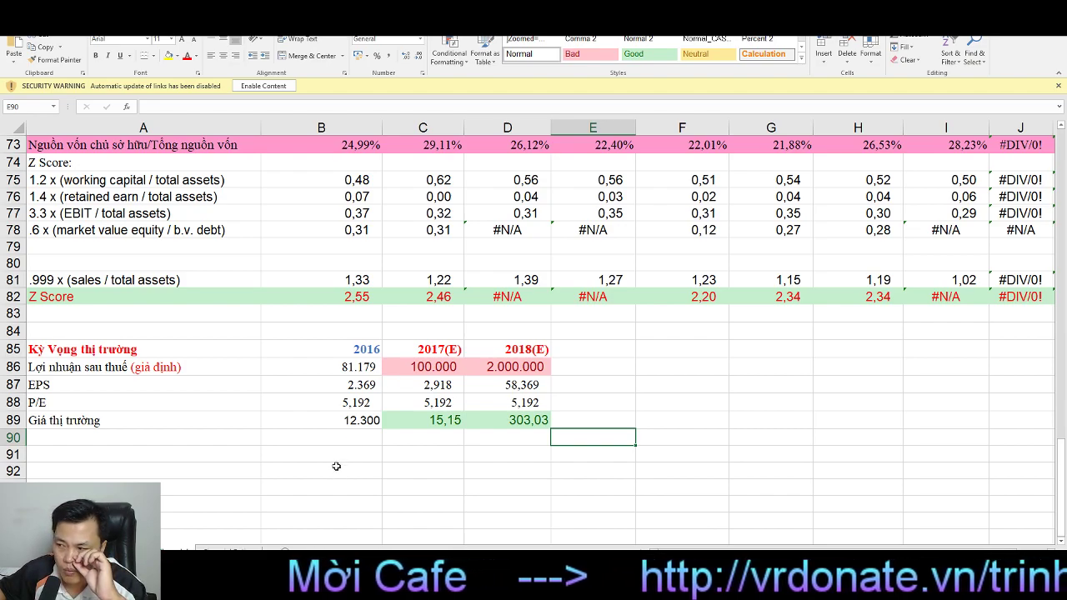
pyautogui.doubleClick(506, 366)
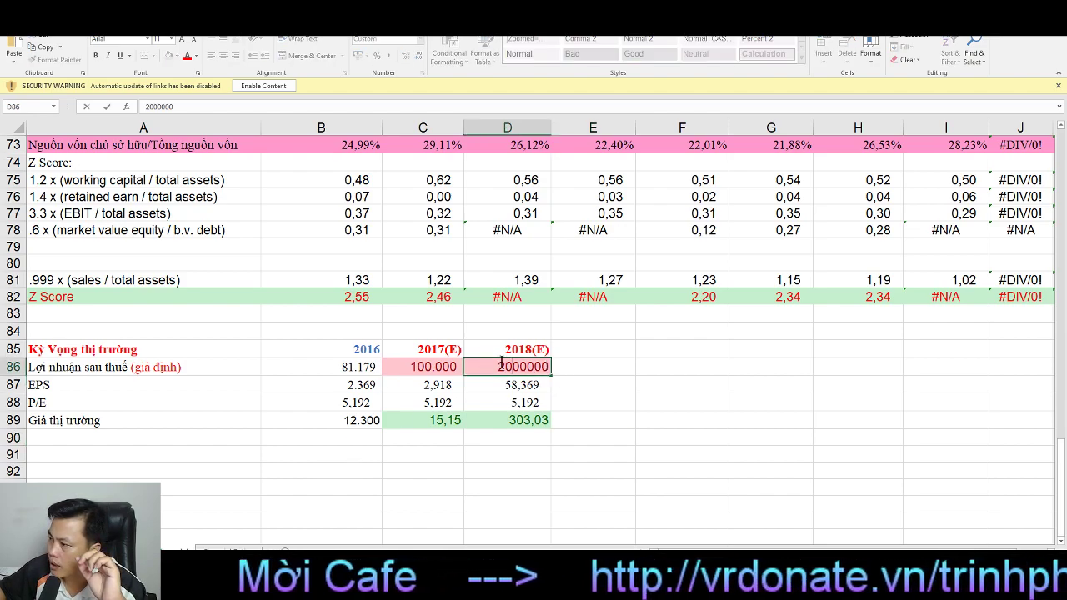
pyautogui.moveTo(501, 361); pyautogui.dragTo(520, 366)
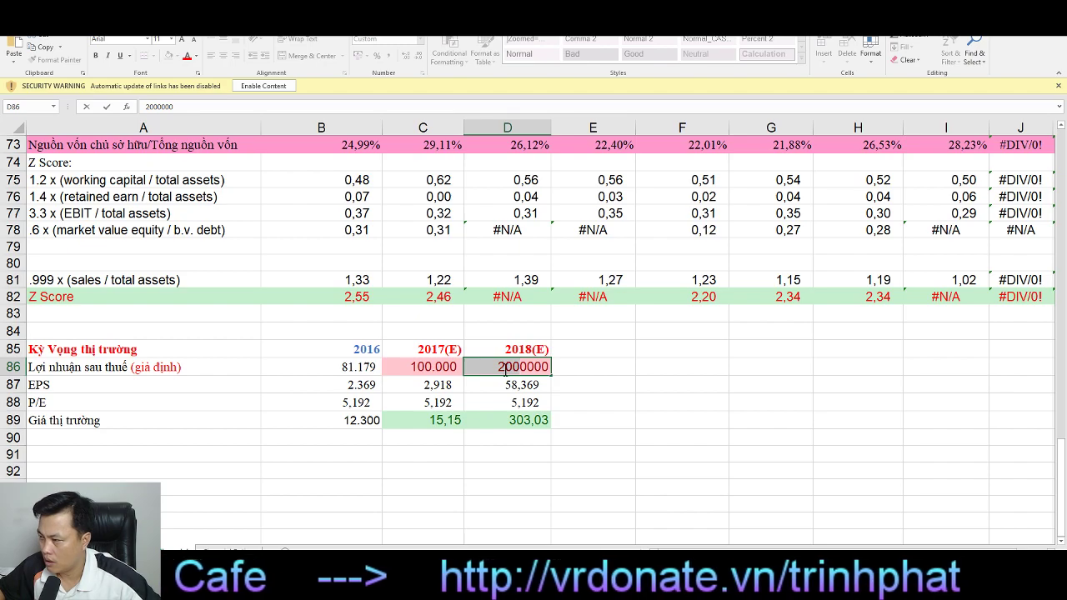
pyautogui.click(440, 478)
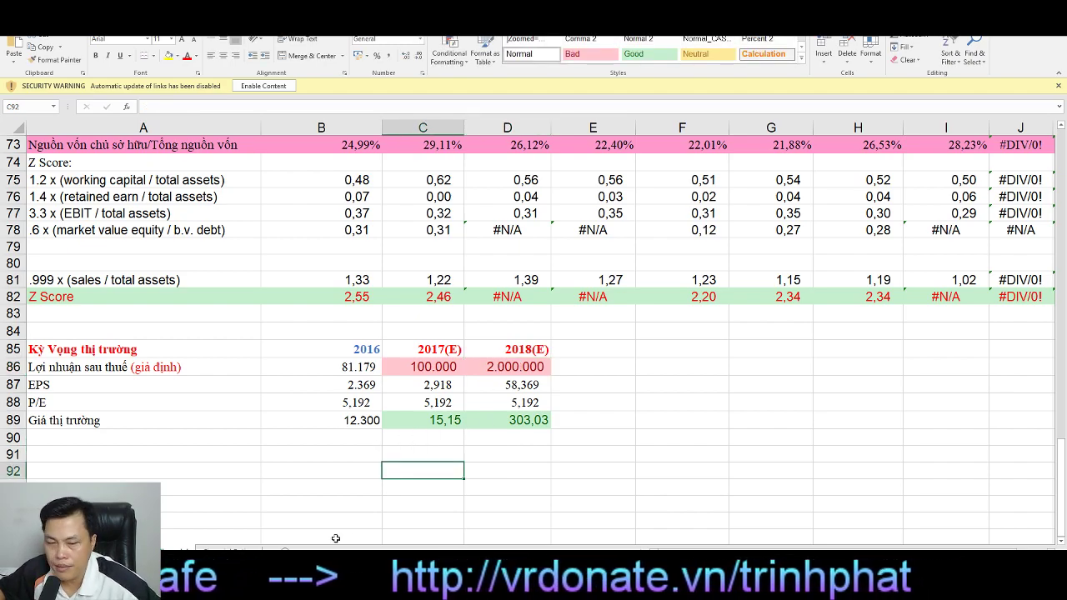